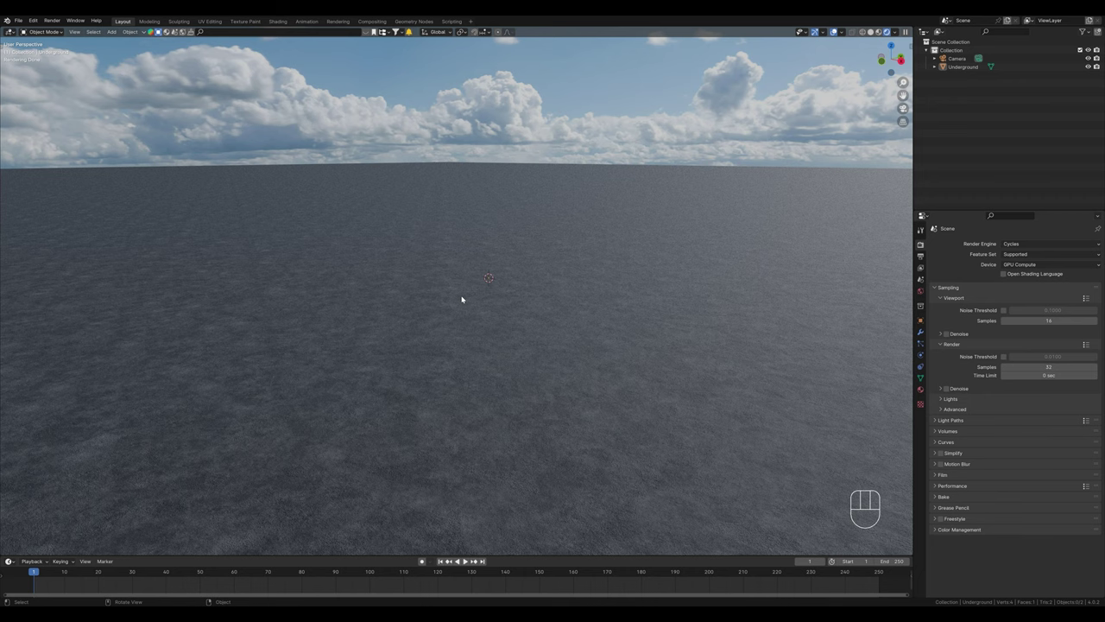
Step: Frame the Underground ground plane and zoom the viewport back in
key("ctrl+z")
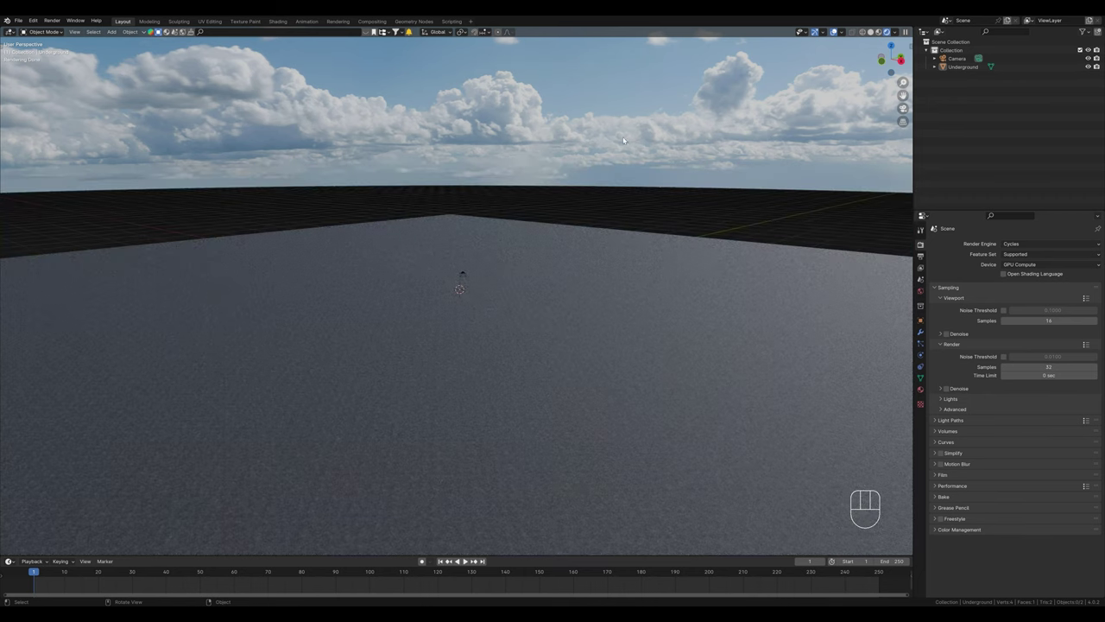
scroll(527, 237, "up", 3)
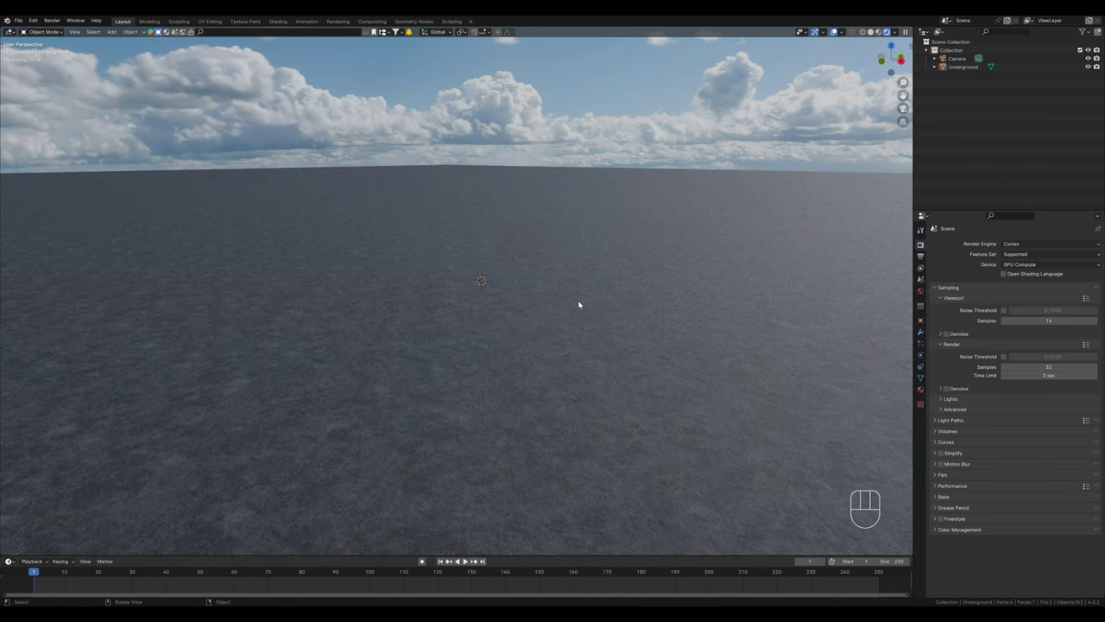
Step: Browse the Urban, SUV and Sport car categories and pick the BMW M3 F30
key("n")
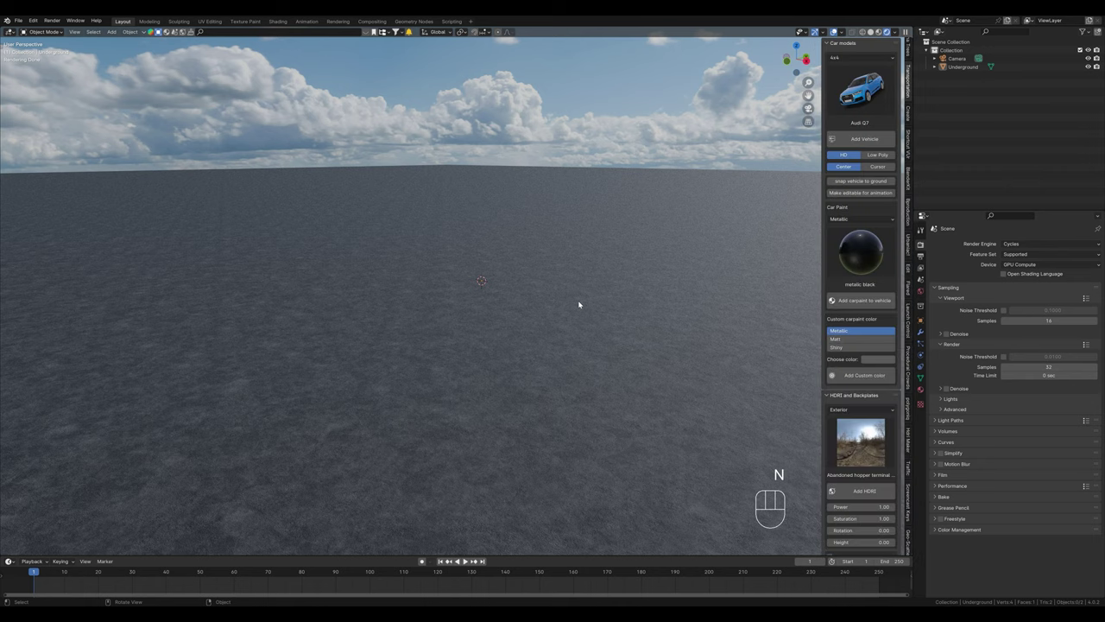
left_click(841, 58)
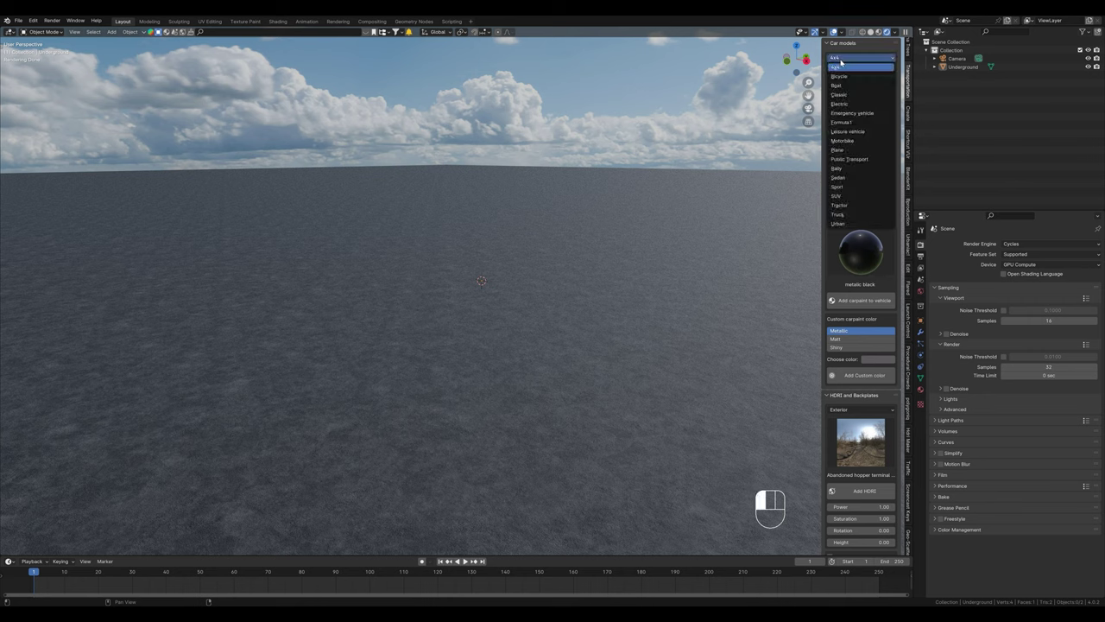
left_click(849, 223)
left_click(860, 91)
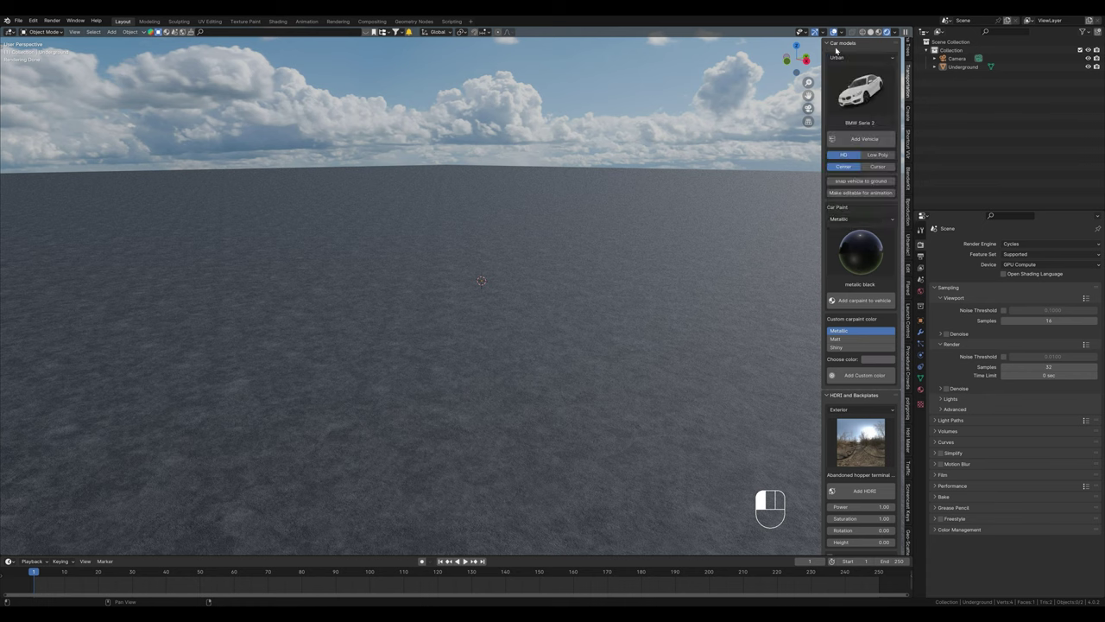
left_click(855, 57)
left_click(855, 196)
left_click(860, 91)
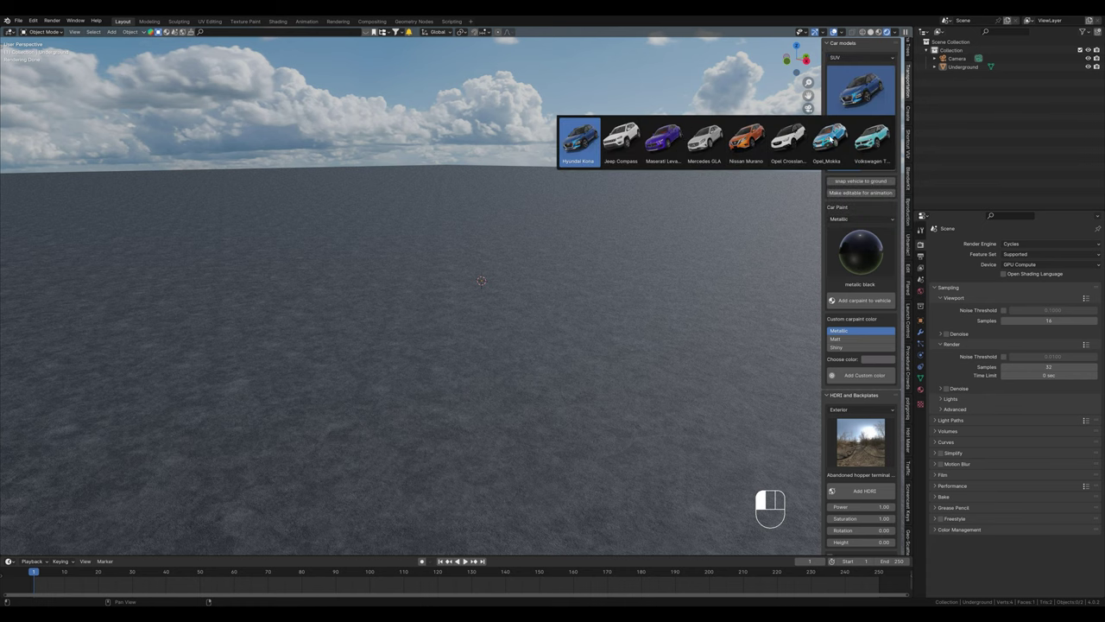
left_click(855, 57)
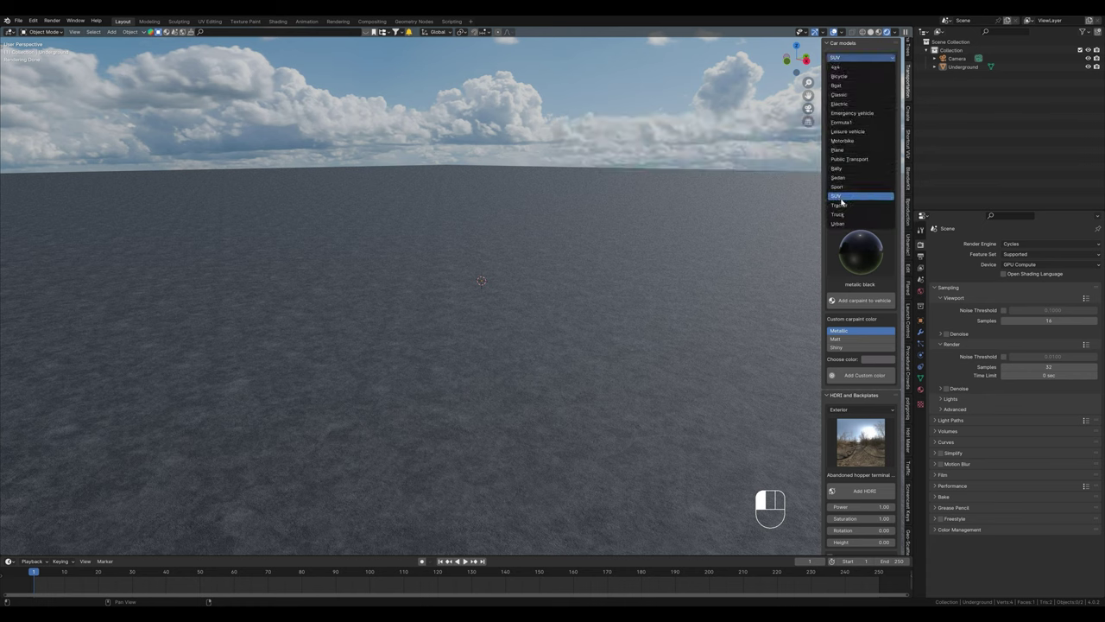
left_click(838, 187)
left_click(860, 91)
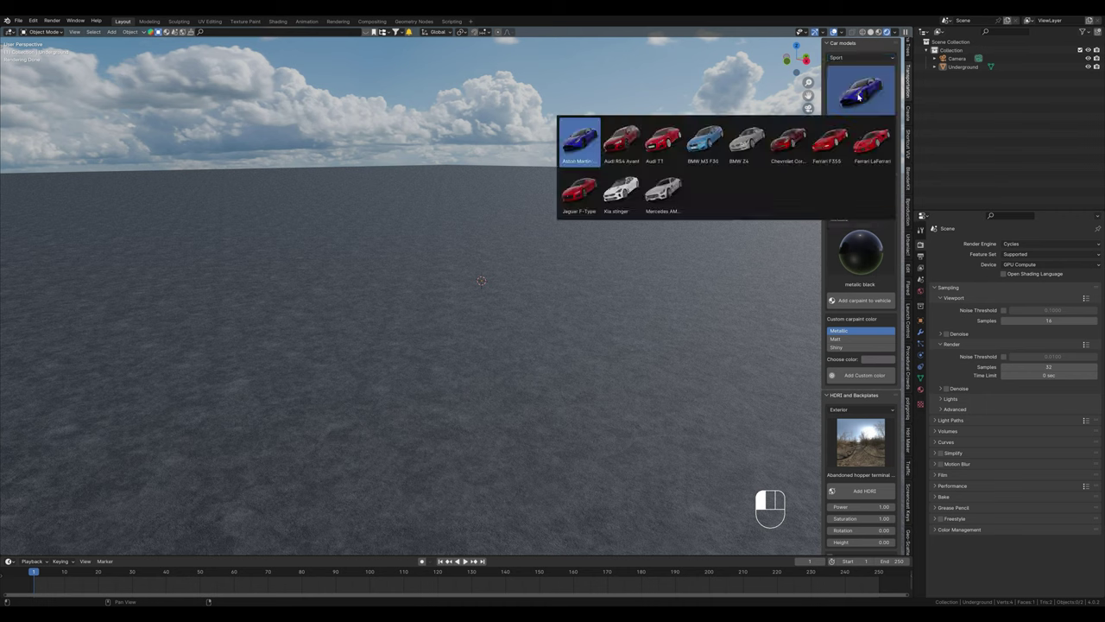
left_click(715, 145)
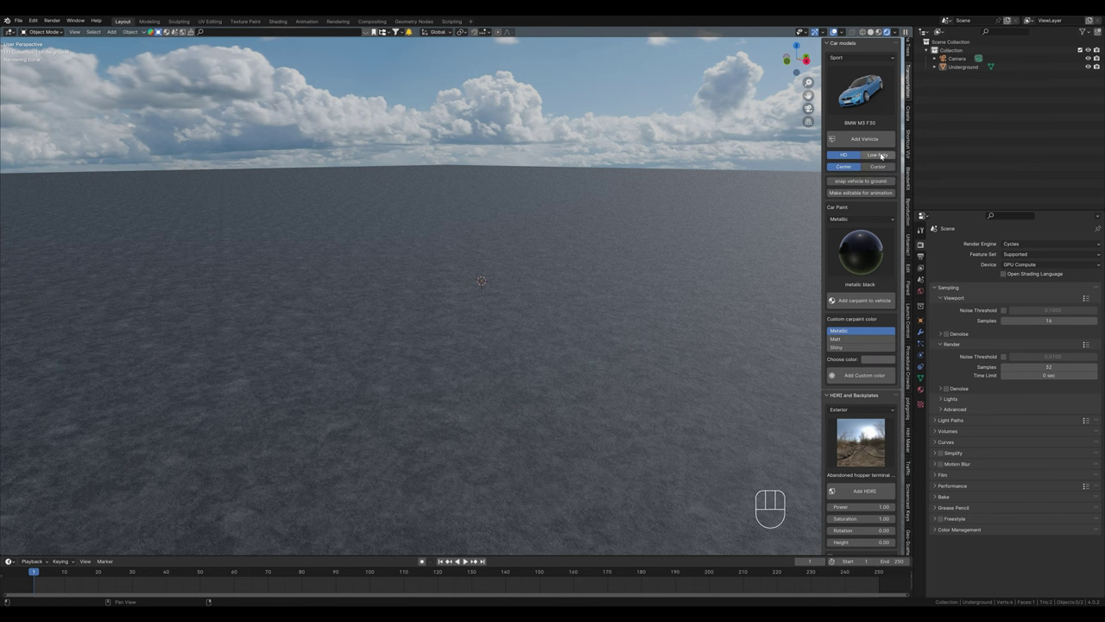
Step: Keep the HD version, set spawn to the 3D cursor, and add the BMW M3
left_click(880, 156)
left_click(845, 155)
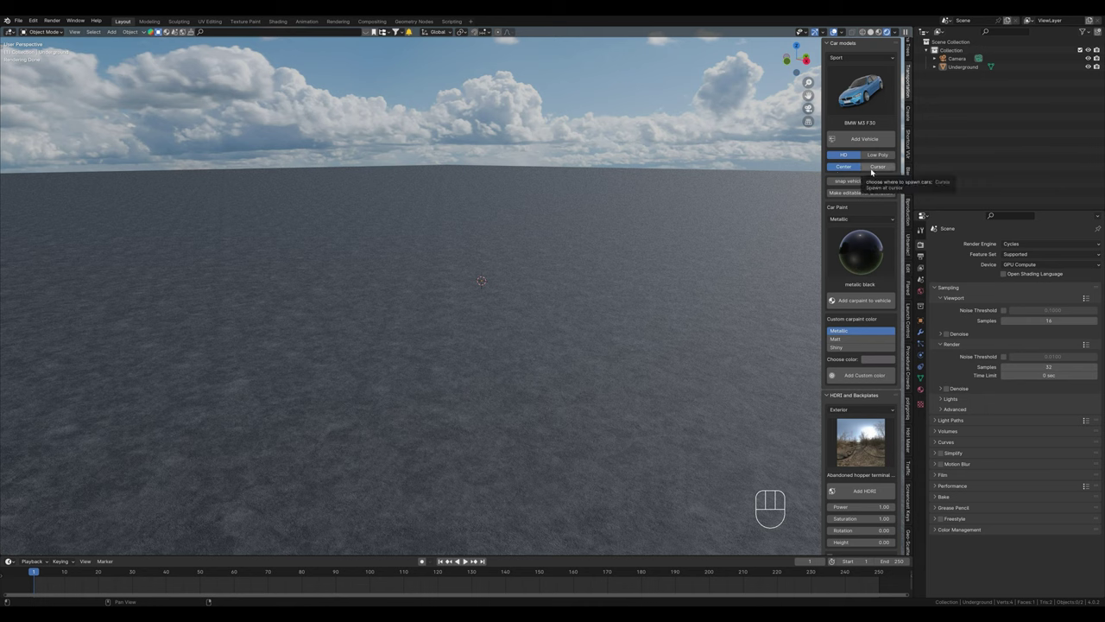
left_click(871, 168)
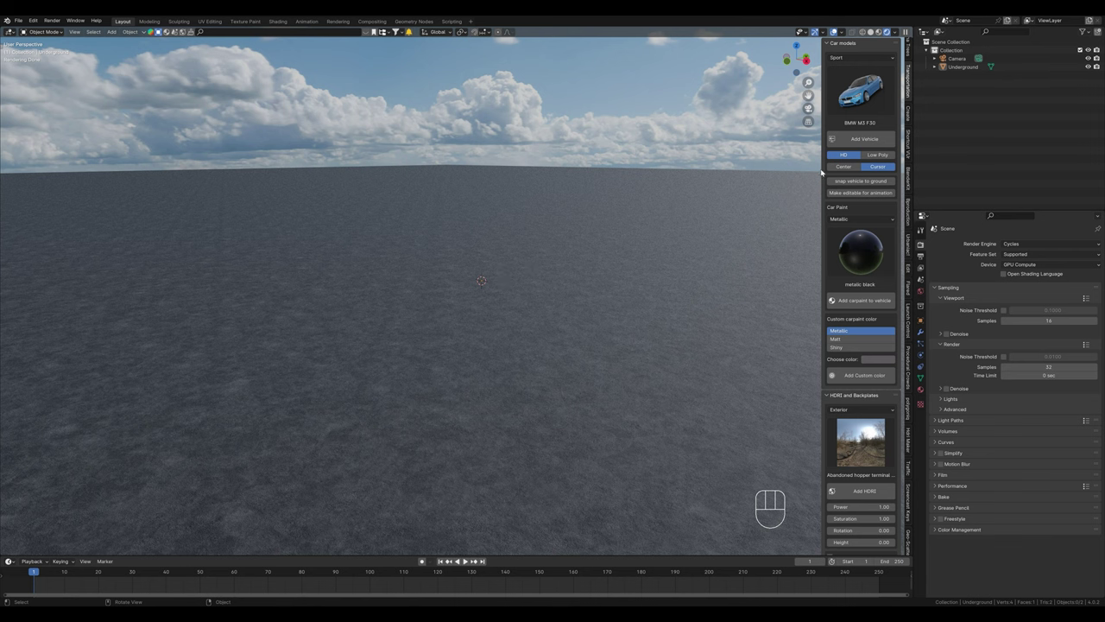
left_click(857, 143)
Step: Zoom in on the BMW's front grille and headlight and select the car
left_click(618, 363)
middle_click_drag(618, 364, 469, 320, "ctrl")
scroll(546, 357, "up", 3)
middle_click_drag(547, 357, 601, 327, "ctrl")
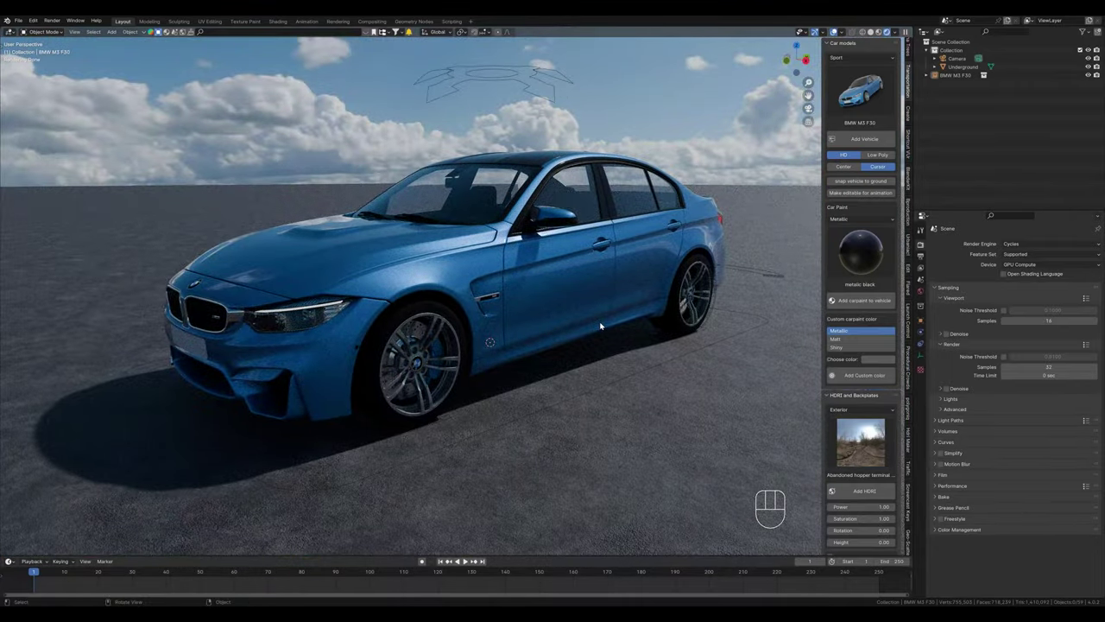
left_click(580, 307)
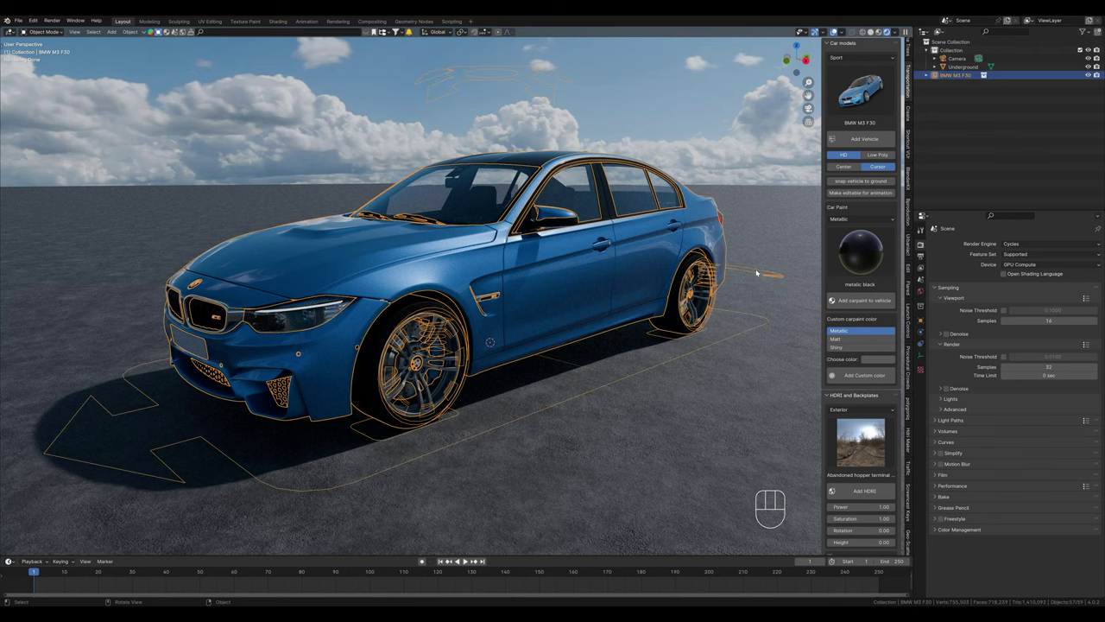
Step: Try the metallic champagne, then the metallic light green paint on the car
left_click(883, 252)
left_click(831, 302)
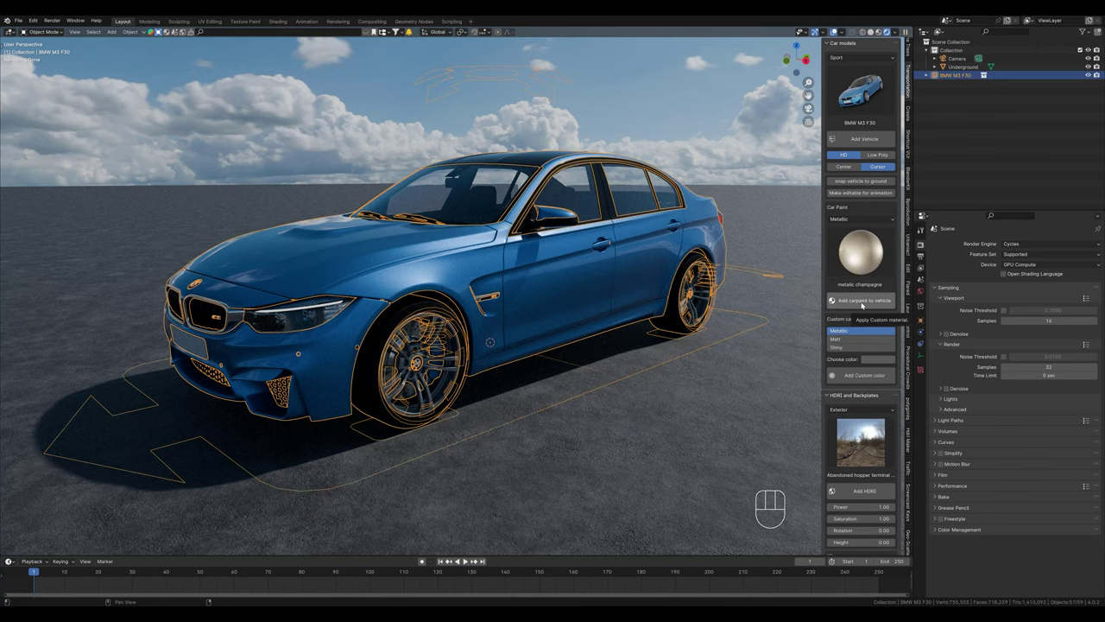
left_click(860, 301)
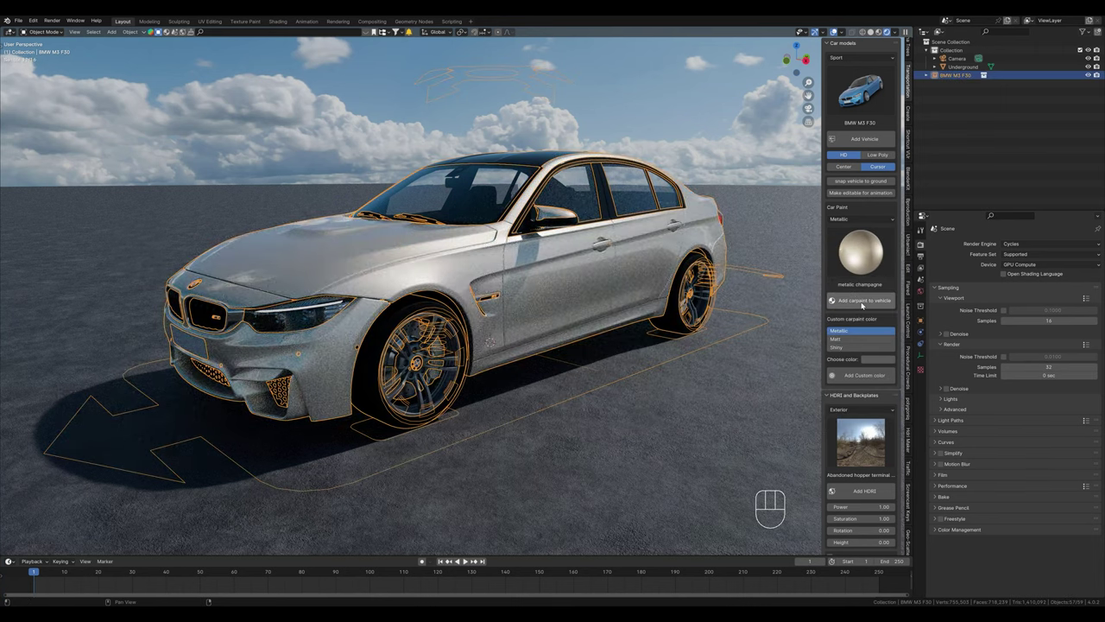
left_click(861, 251)
left_click(785, 345)
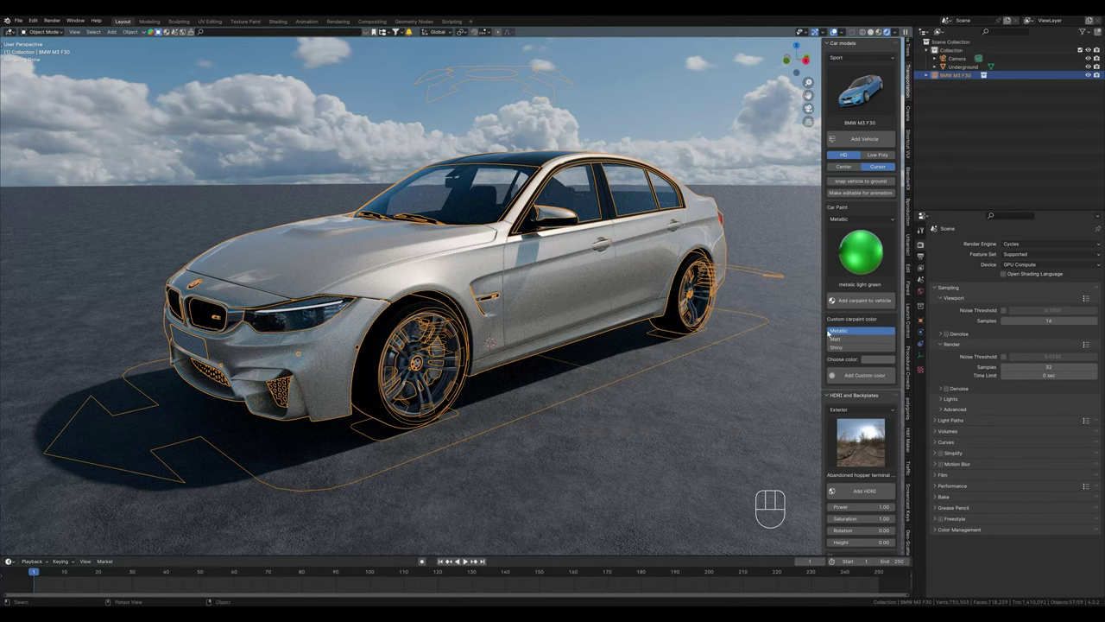
left_click(848, 304)
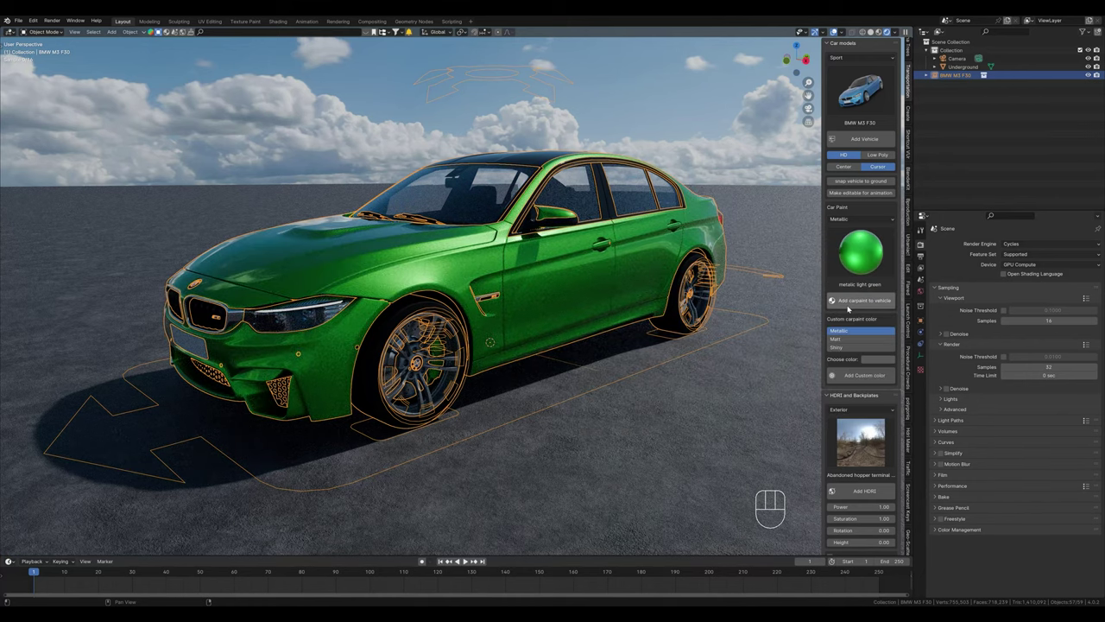
Step: Apply a Matt custom paint finish in black to the car
left_click(843, 218)
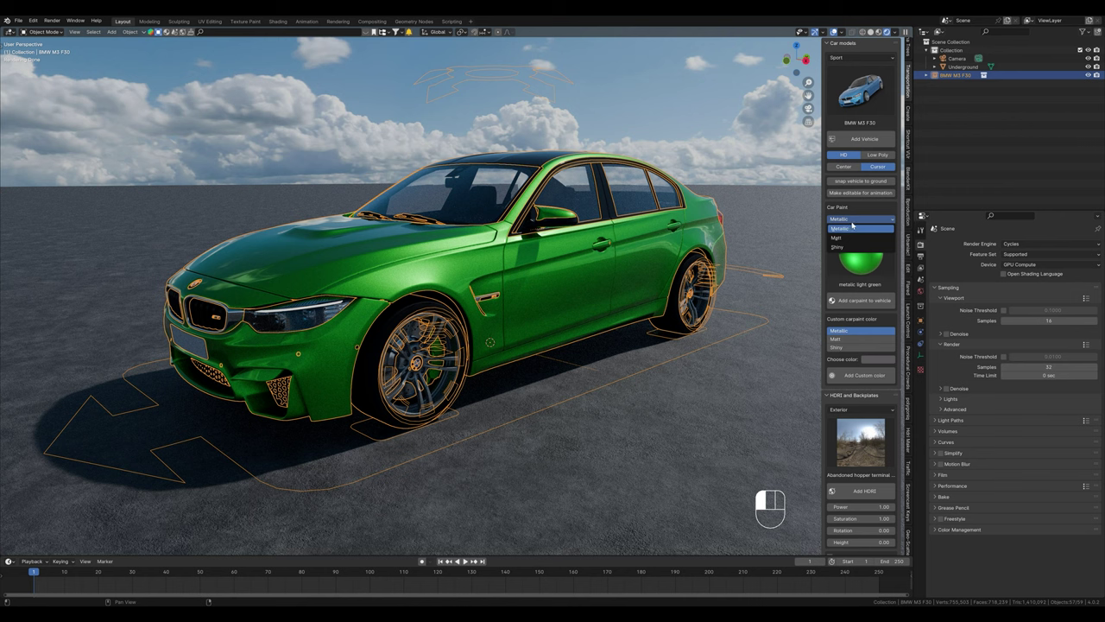
left_click(853, 223)
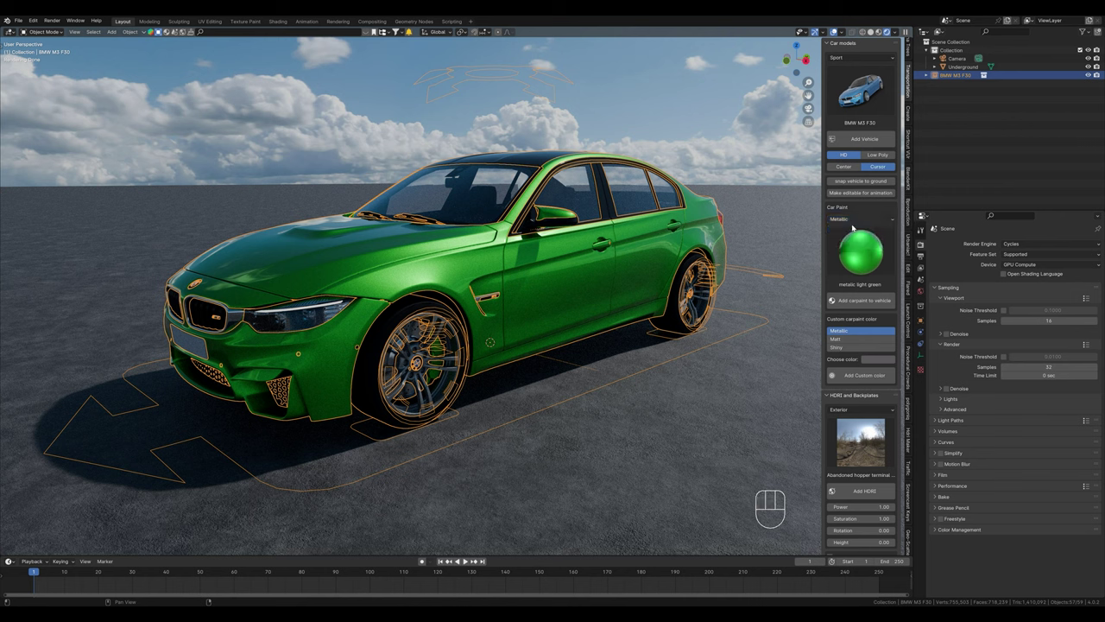
left_click(844, 341)
left_click(872, 360)
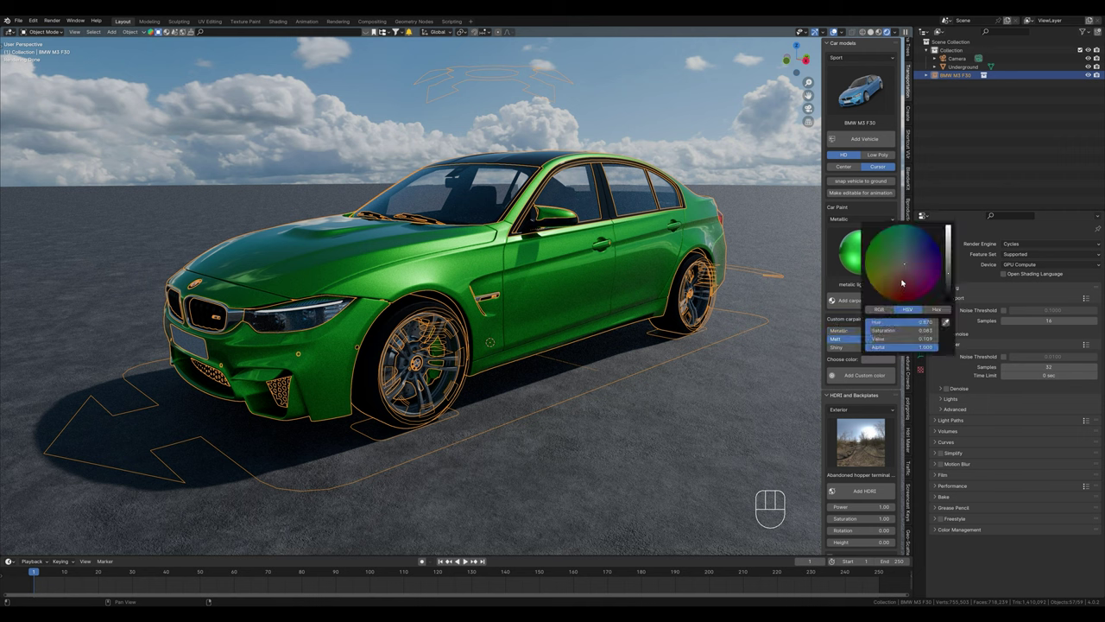
scroll(904, 280, "down", 3)
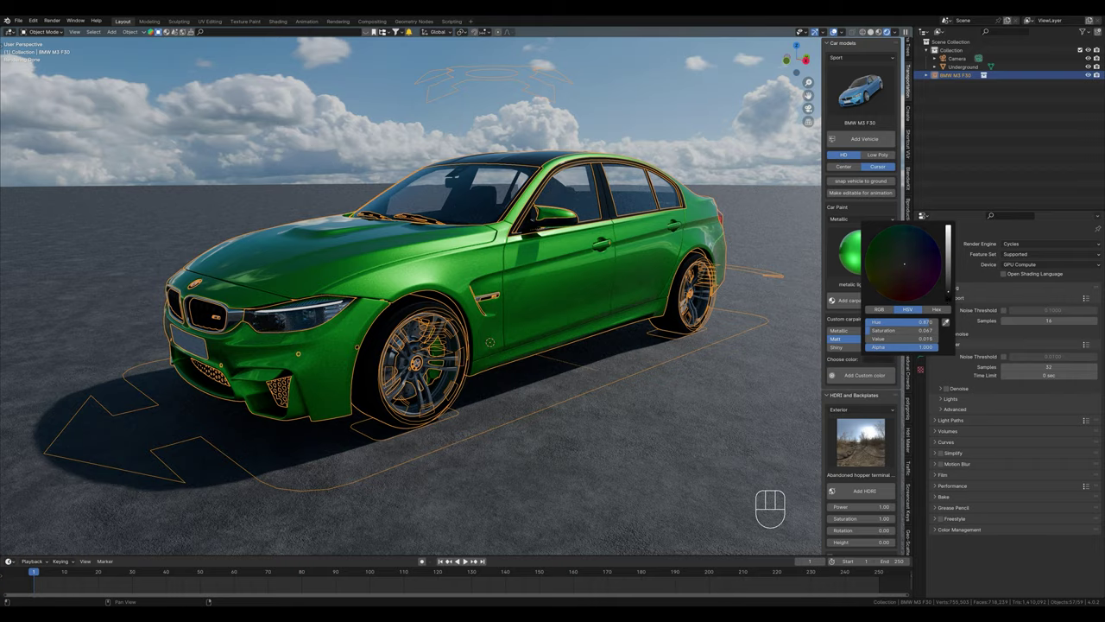
left_click(844, 377)
Step: Apply the metallic blue car paint to the BMW
mouse_move(466, 321)
middle_mouse_down()
mouse_move(509, 311)
mouse_move(470, 314)
middle_mouse_up()
left_click(859, 251)
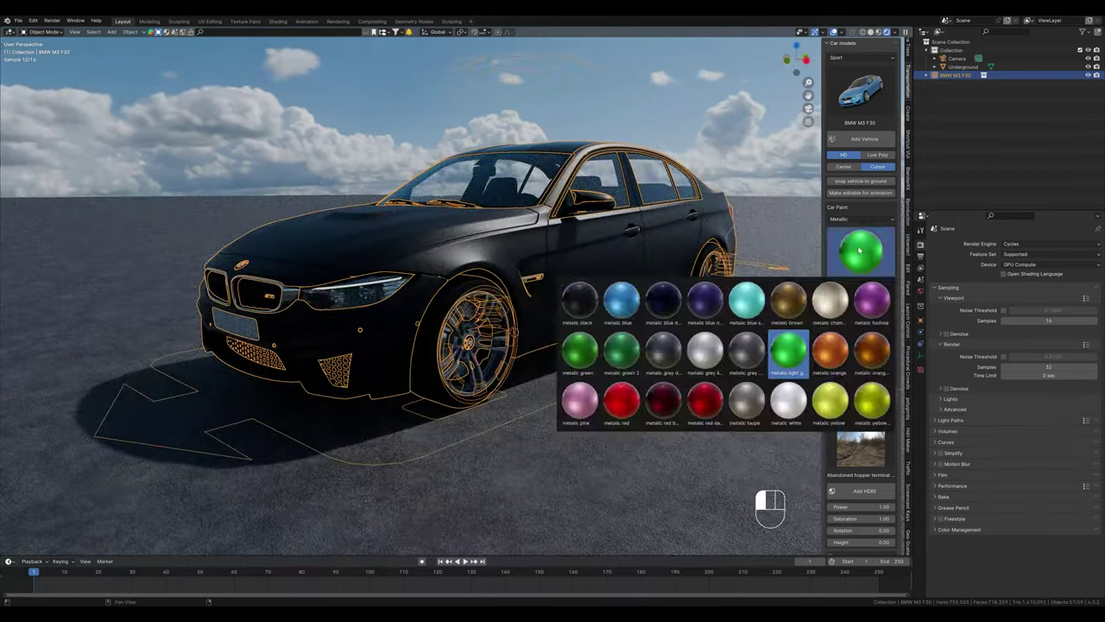
left_click(621, 299)
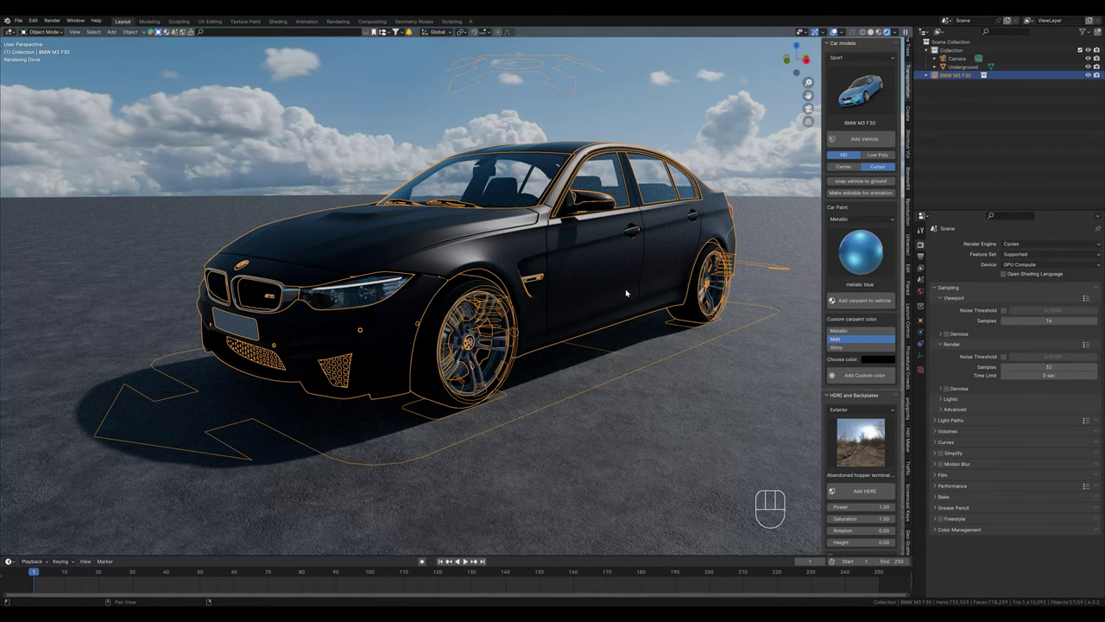
left_click(861, 299)
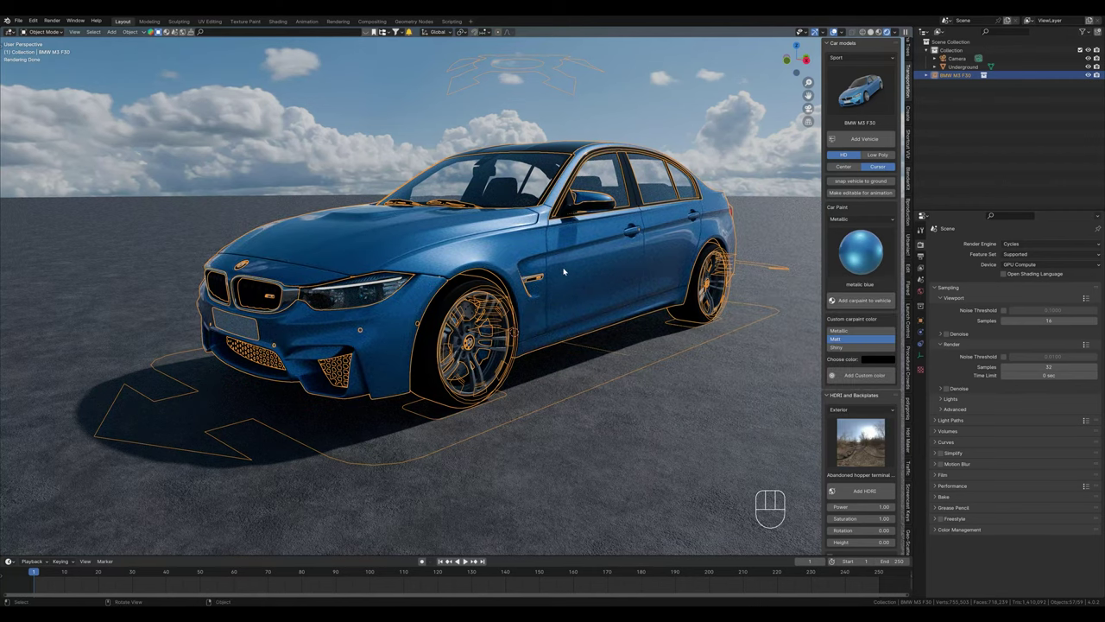
Step: Lift the car along Z, then snap it back onto the ground
key("g")
key("z")
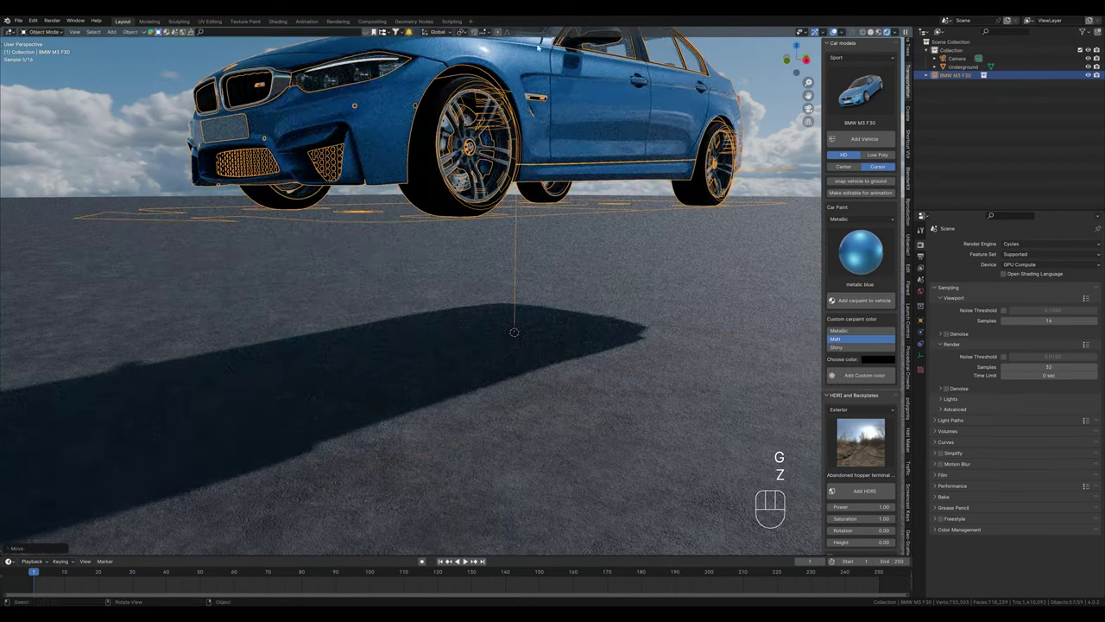
left_click(602, 122)
left_click(857, 184)
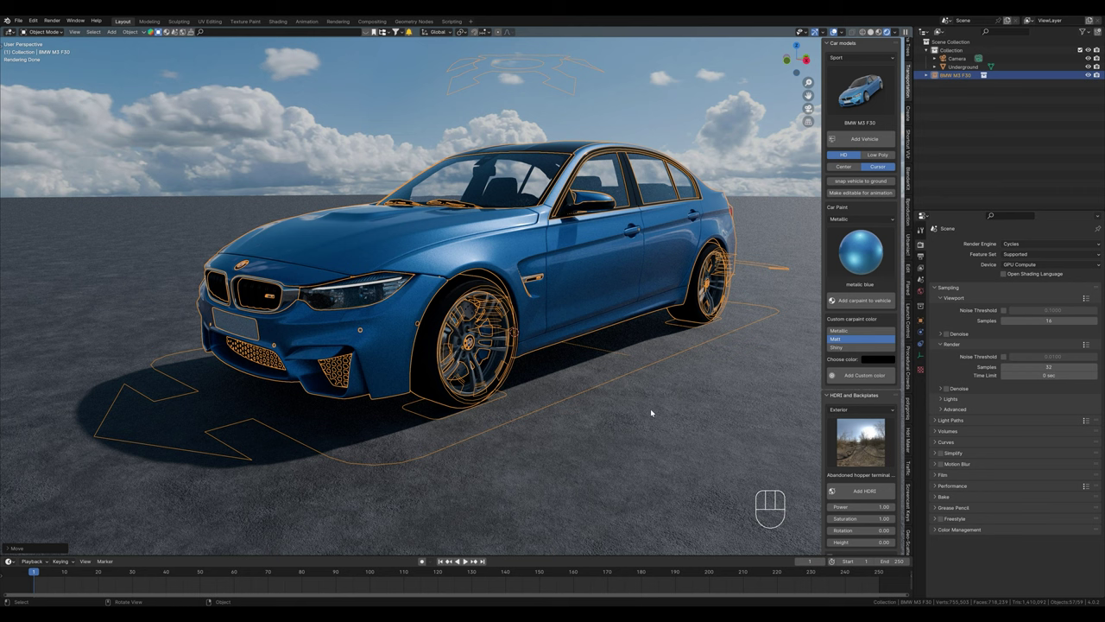
Step: Make the car editable for animation and select Car Rig.001 in the Outliner
left_click(861, 194)
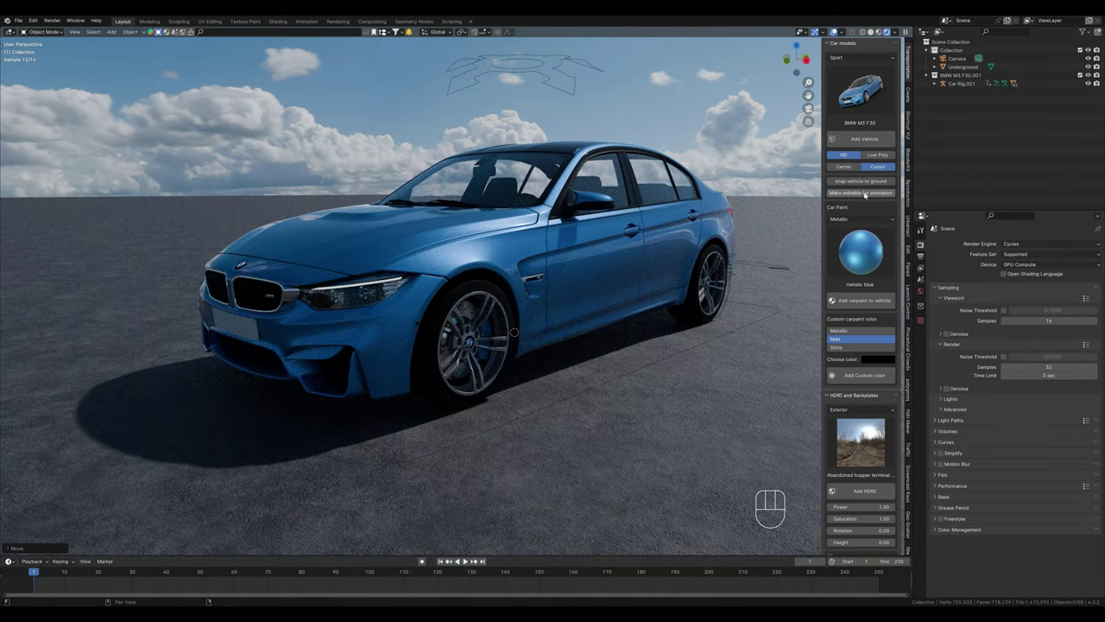
left_click(944, 83)
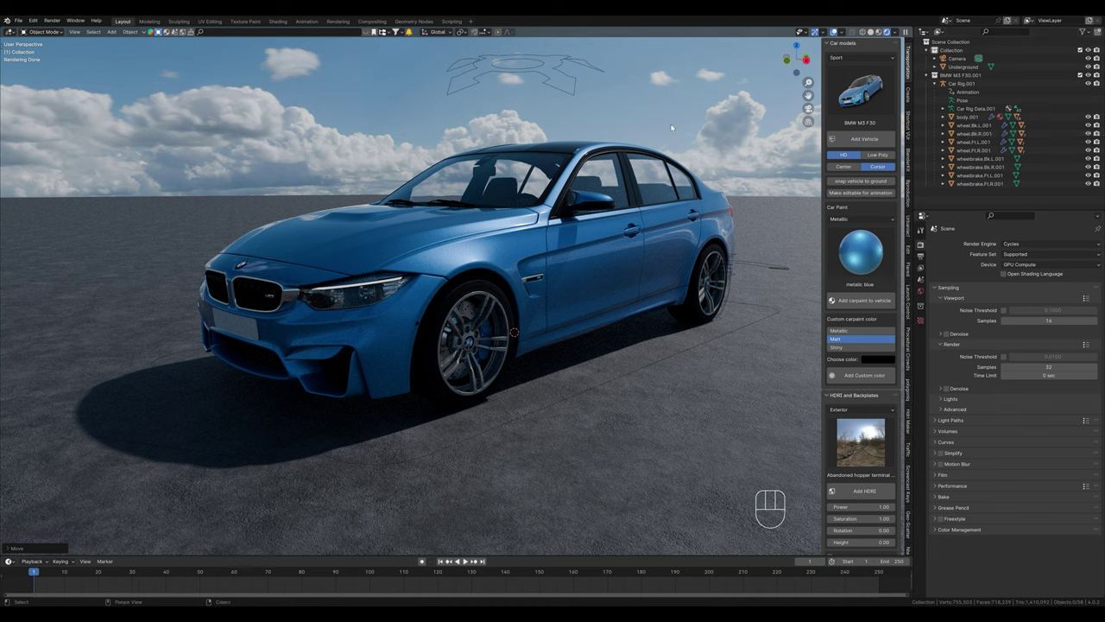
left_click(557, 75)
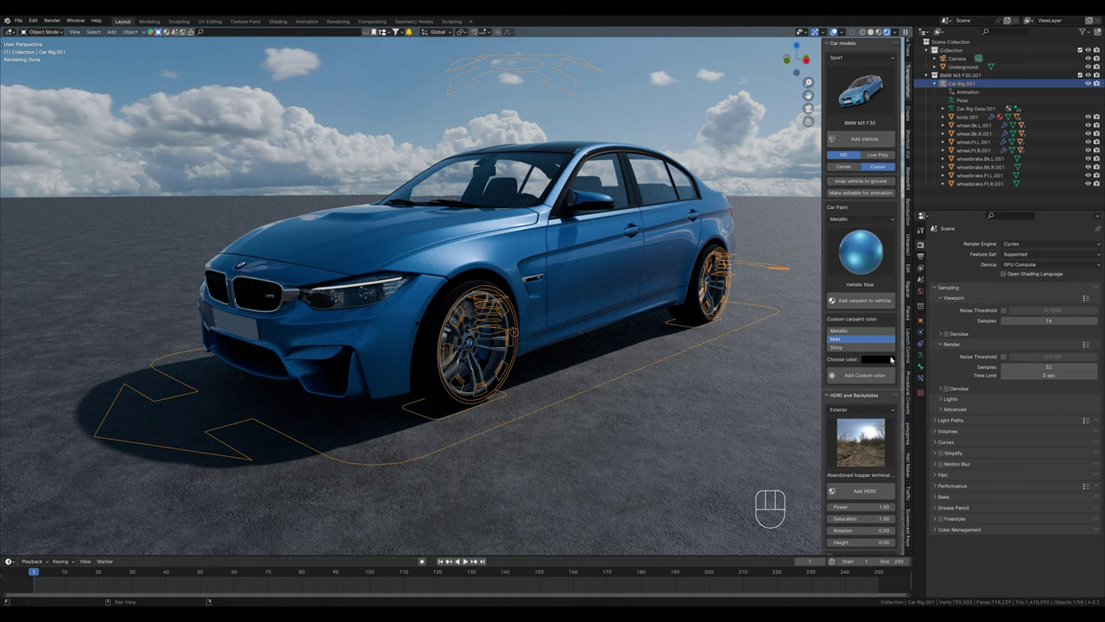
Step: Select body.001 through wheelbrake.Ft.R.001 and clear their parent
left_click(909, 339)
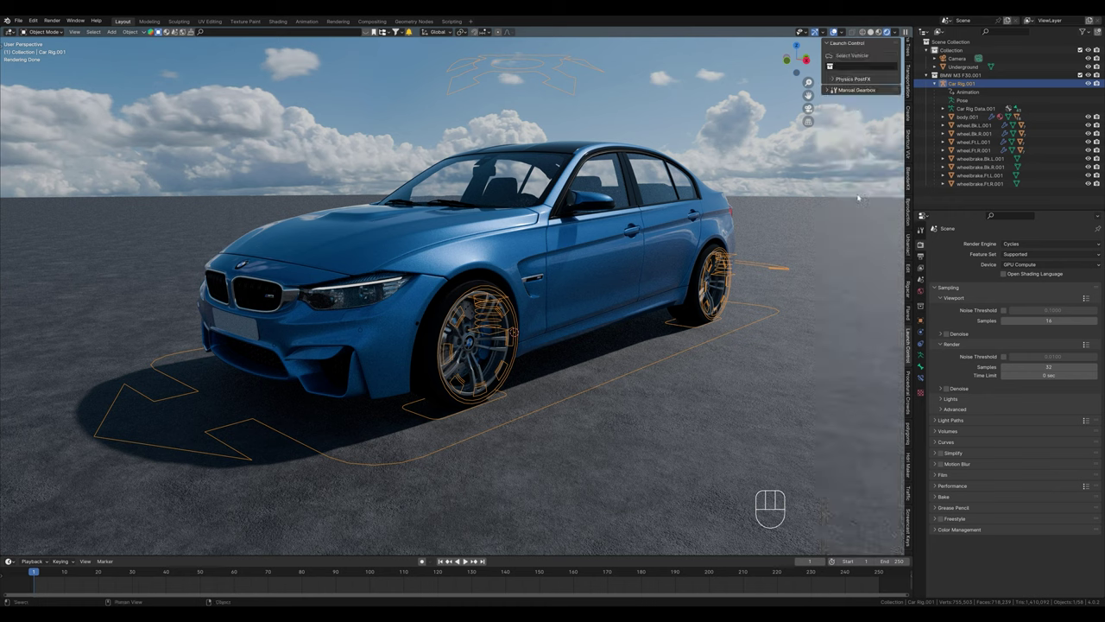
left_click(834, 65)
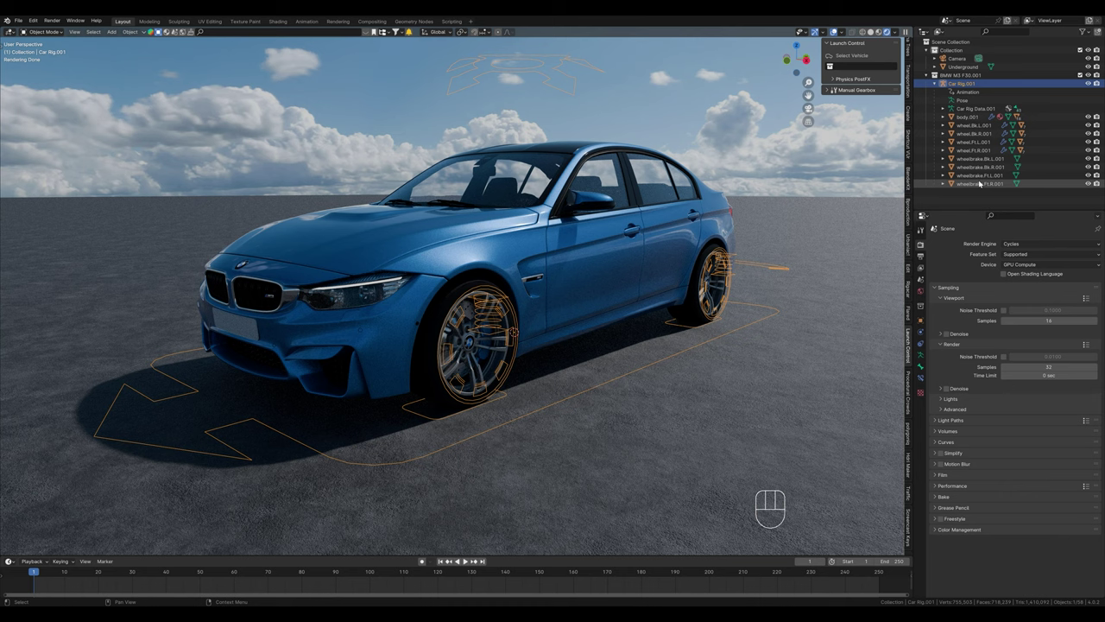
left_click(980, 184)
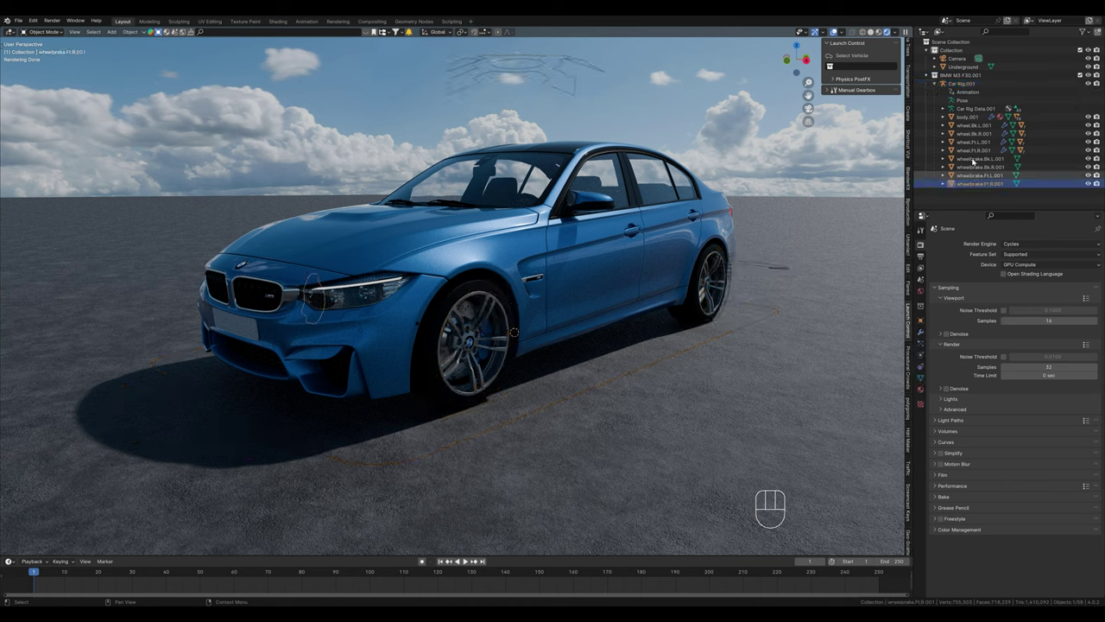
left_click(969, 117, "shift")
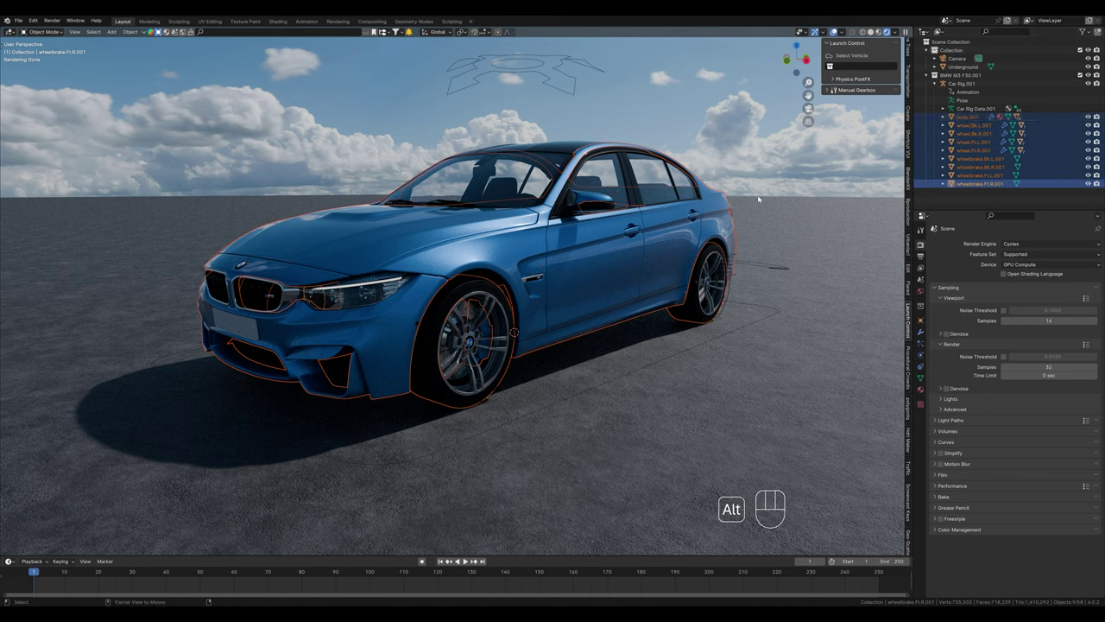
key("alt+p")
left_click(725, 196)
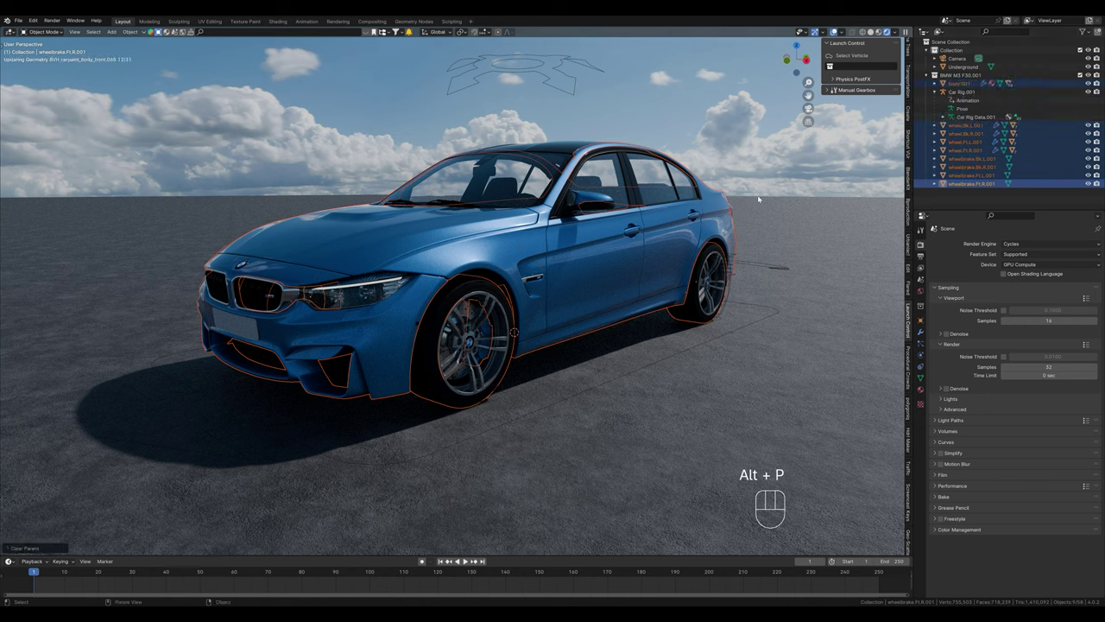
Step: Delete the old Car Rig.001 and deselect all the car parts
left_click(959, 93)
key("Delete")
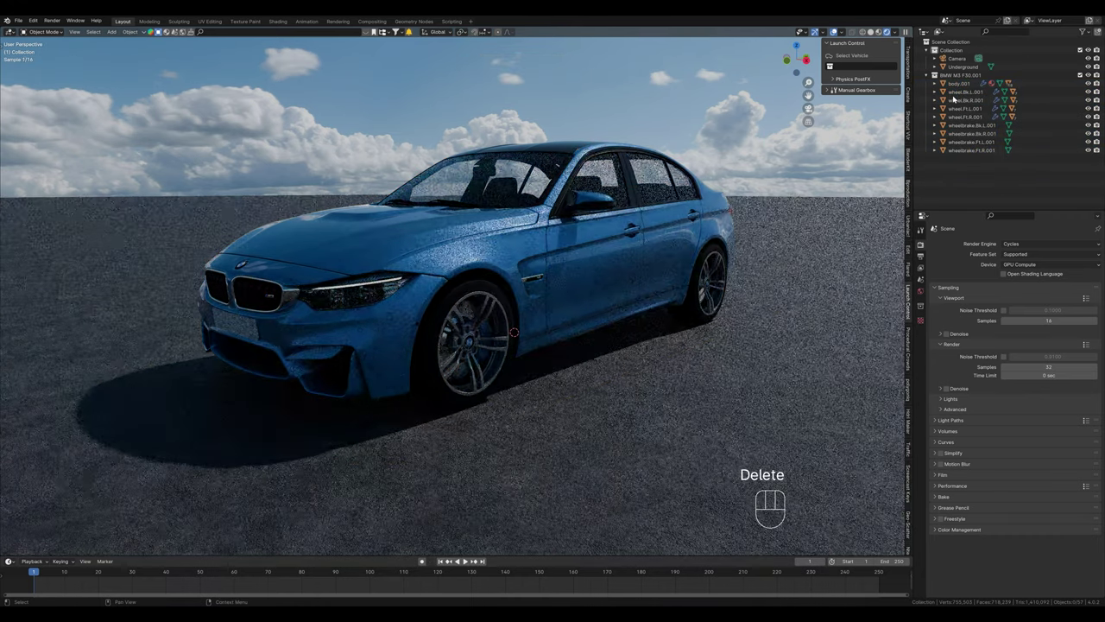
left_click_drag(979, 187, 960, 88)
left_click(964, 91)
left_click(965, 126)
left_click(965, 172)
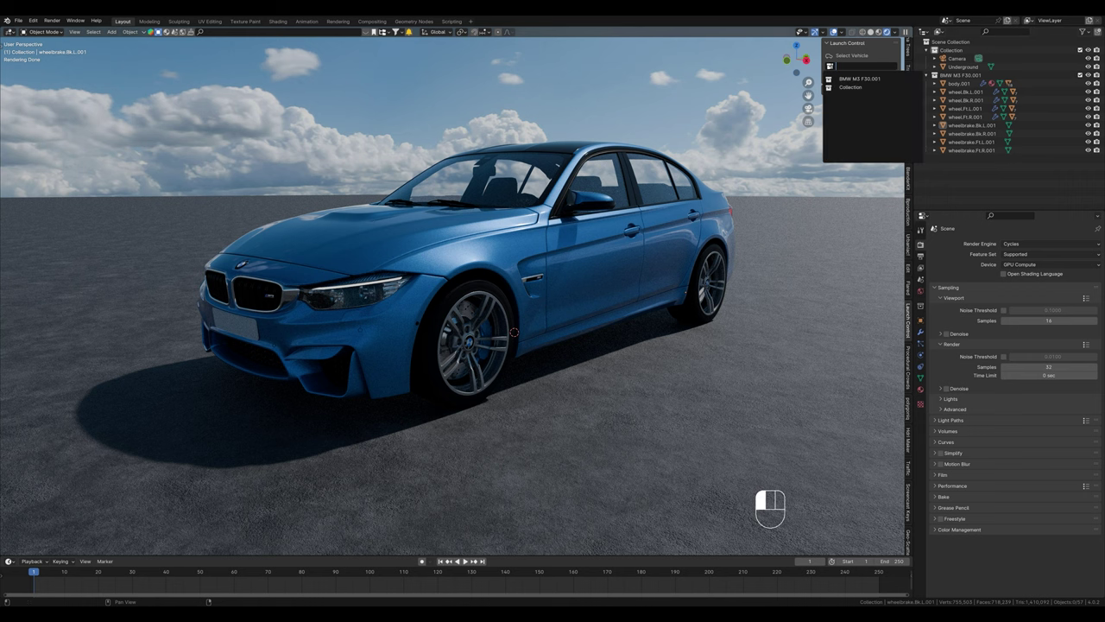
Step: Rig BMW M3 F30.001 as a vehicle and play its default animation in Material Preview
left_click(864, 80)
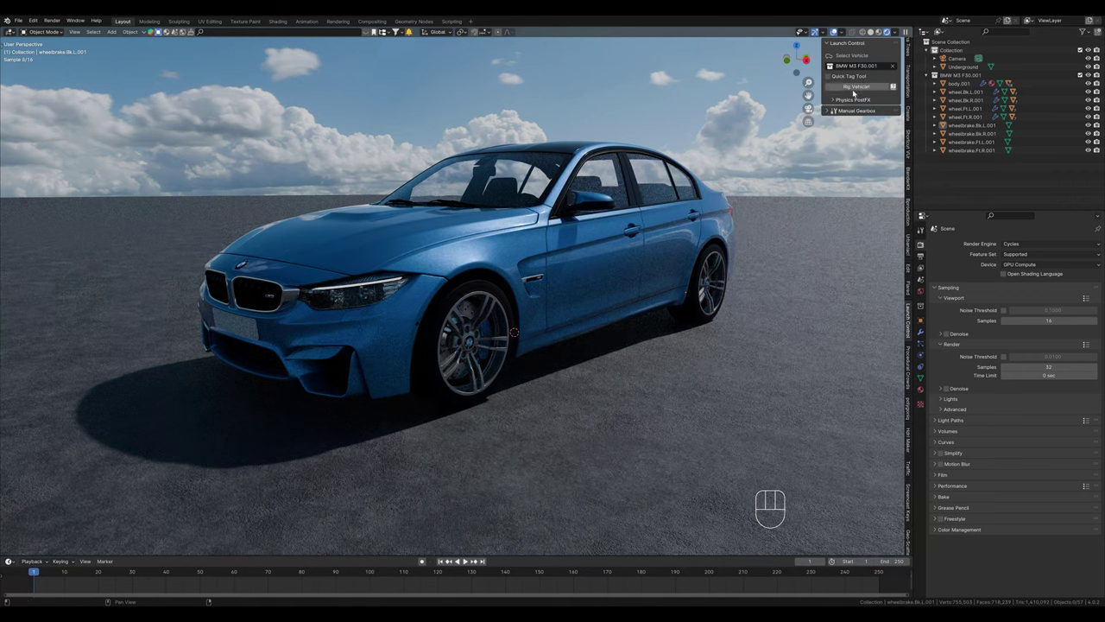
left_click(850, 90)
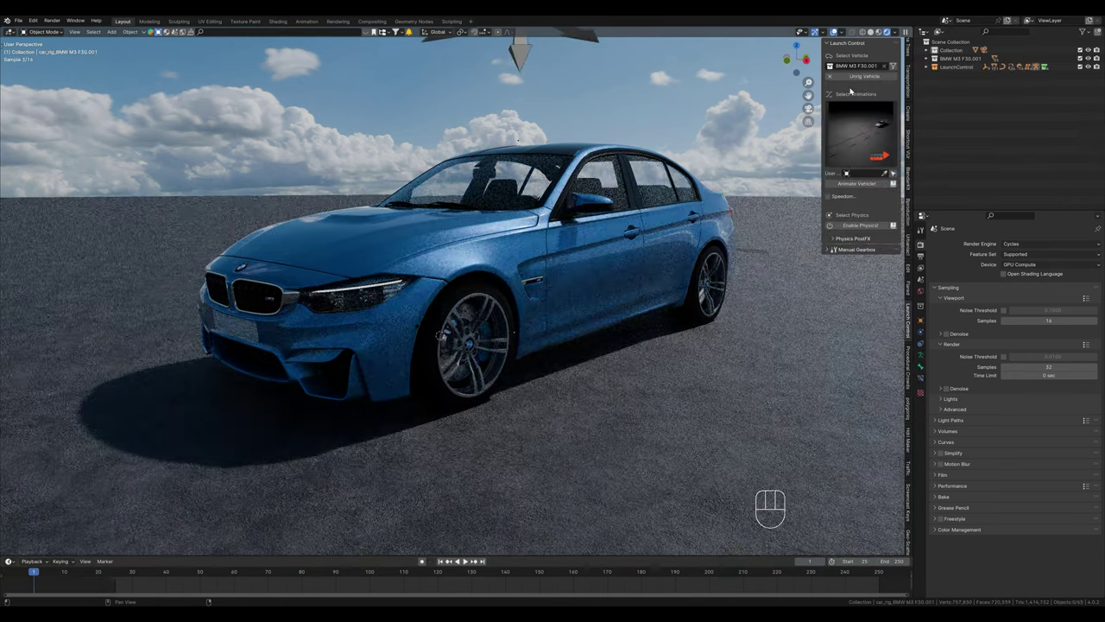
scroll(551, 200, "down", 5)
scroll(551, 200, "down", 8)
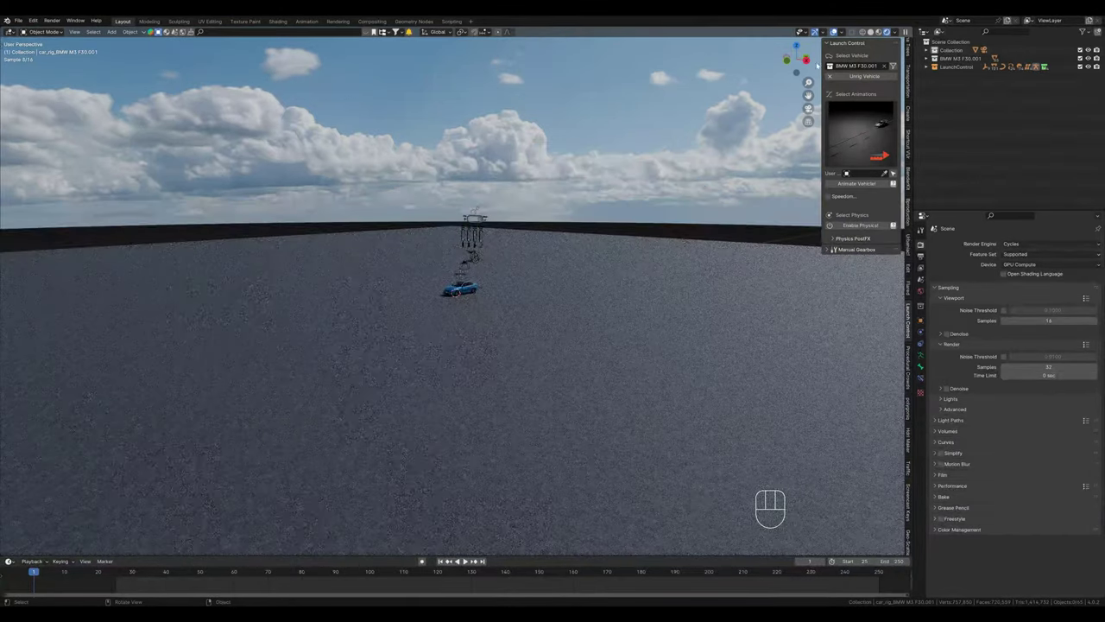
left_click(875, 32)
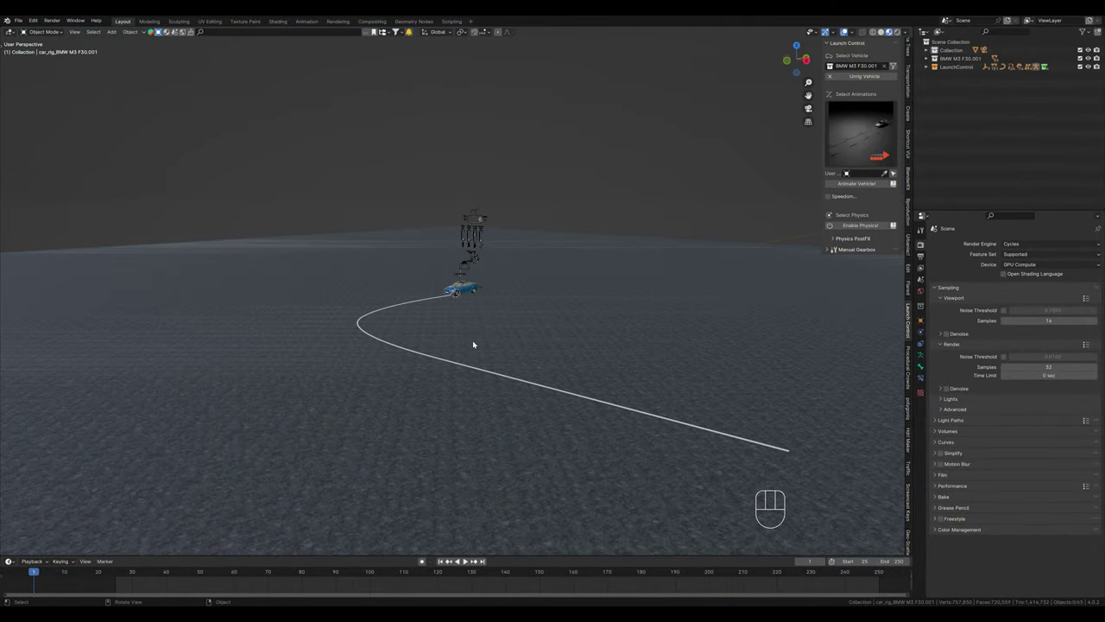
key("space")
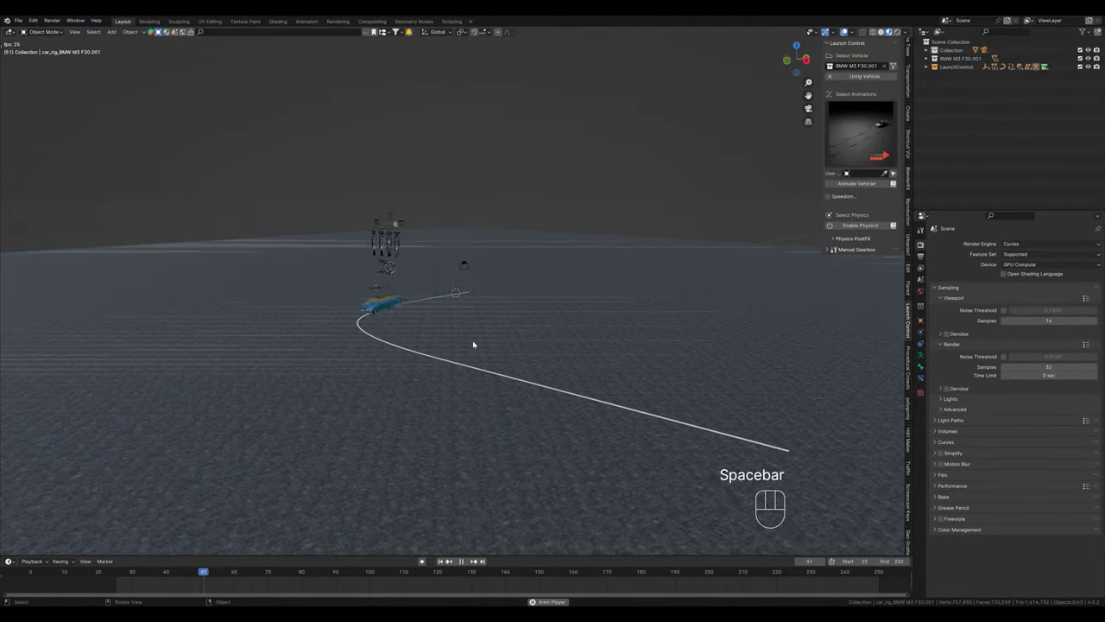
middle_click_drag(573, 385, 526, 346, "shift")
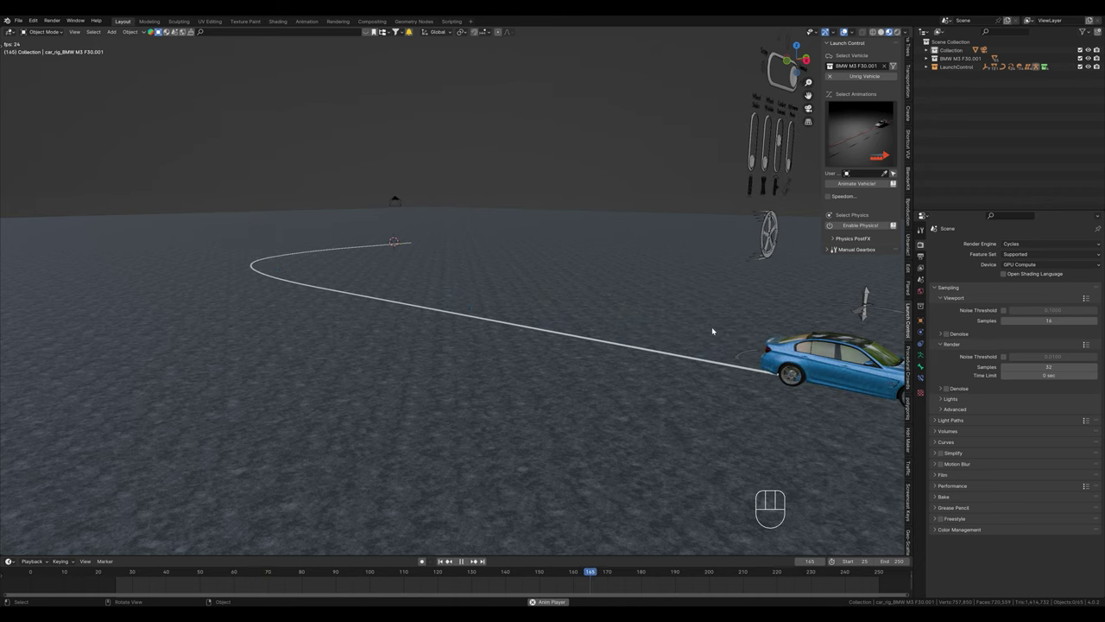
Step: Apply the Drift 01 animation preset to the car
left_click(841, 134)
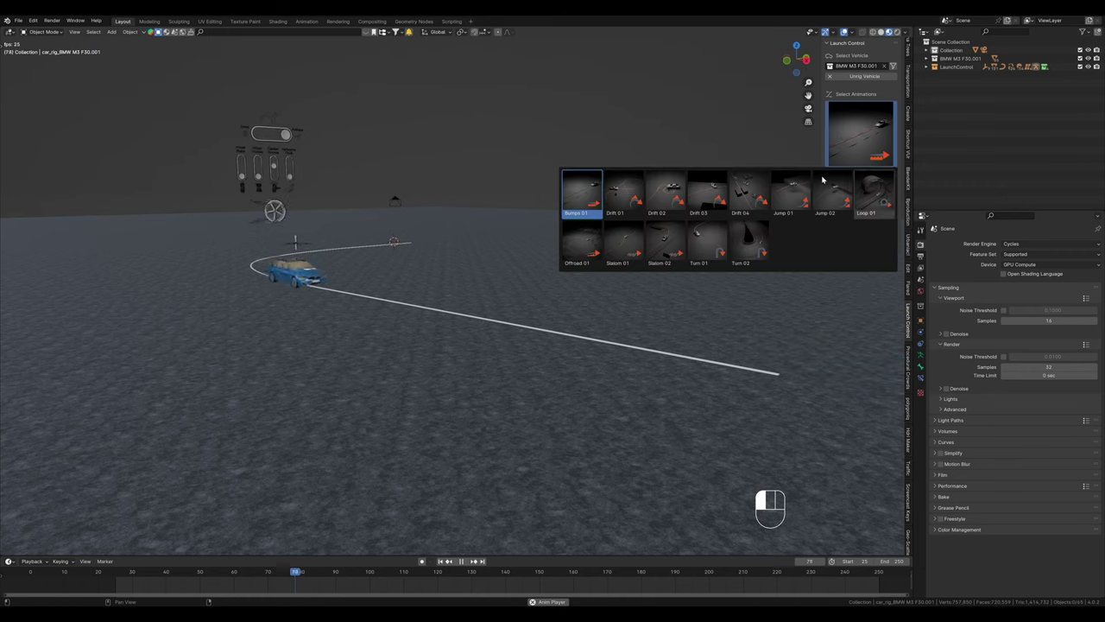
left_click(618, 192)
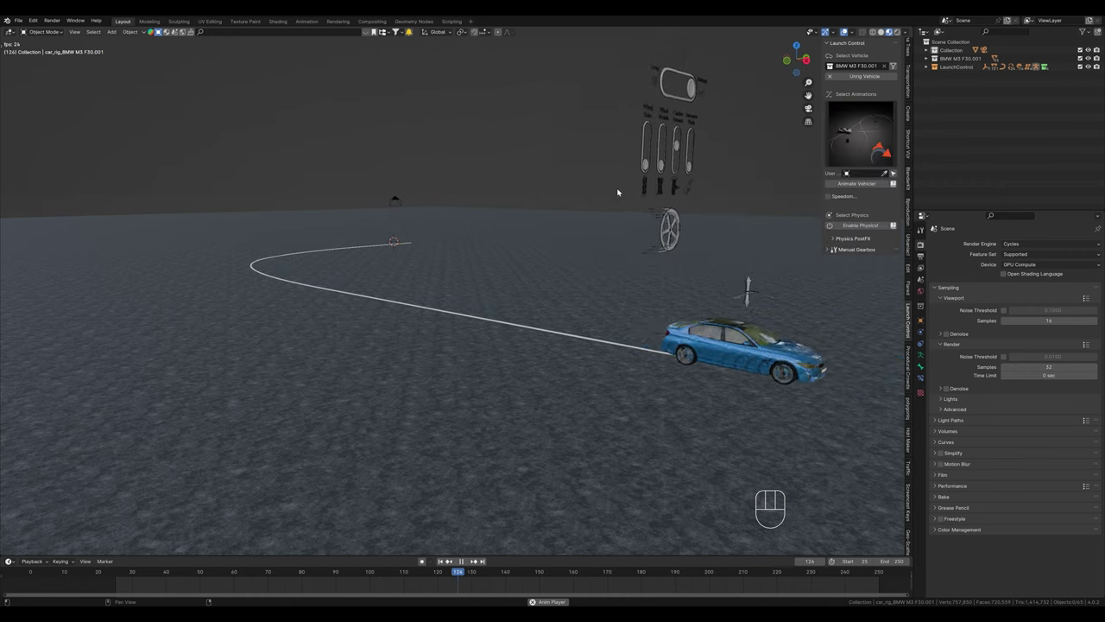
left_click(846, 185)
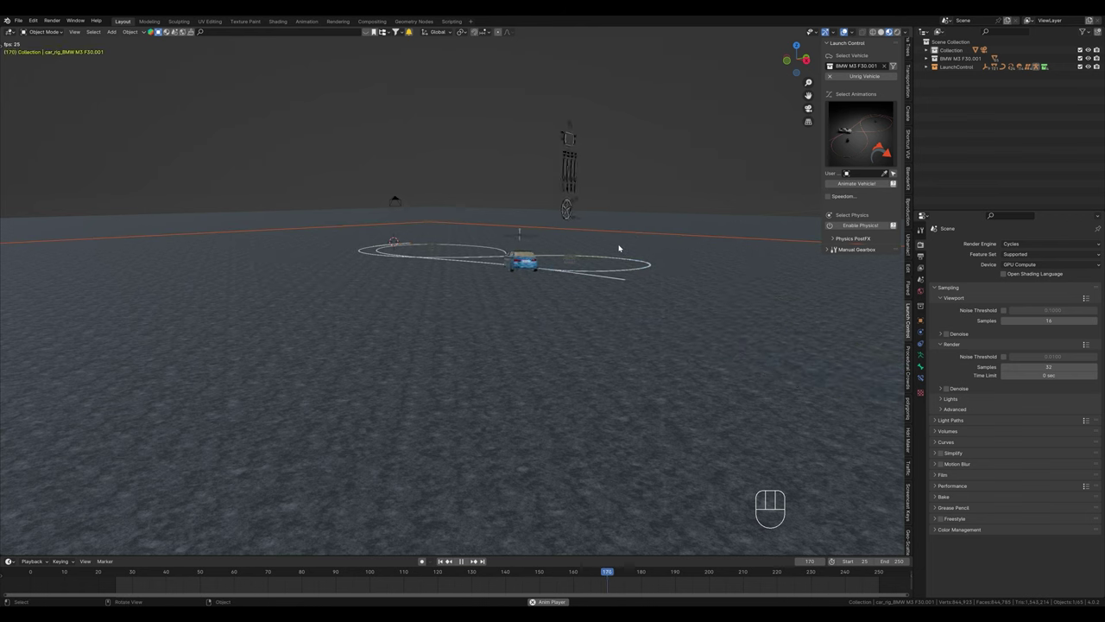
scroll(619, 247, "up", 5)
middle_click_drag(619, 247, 543, 279, "shift")
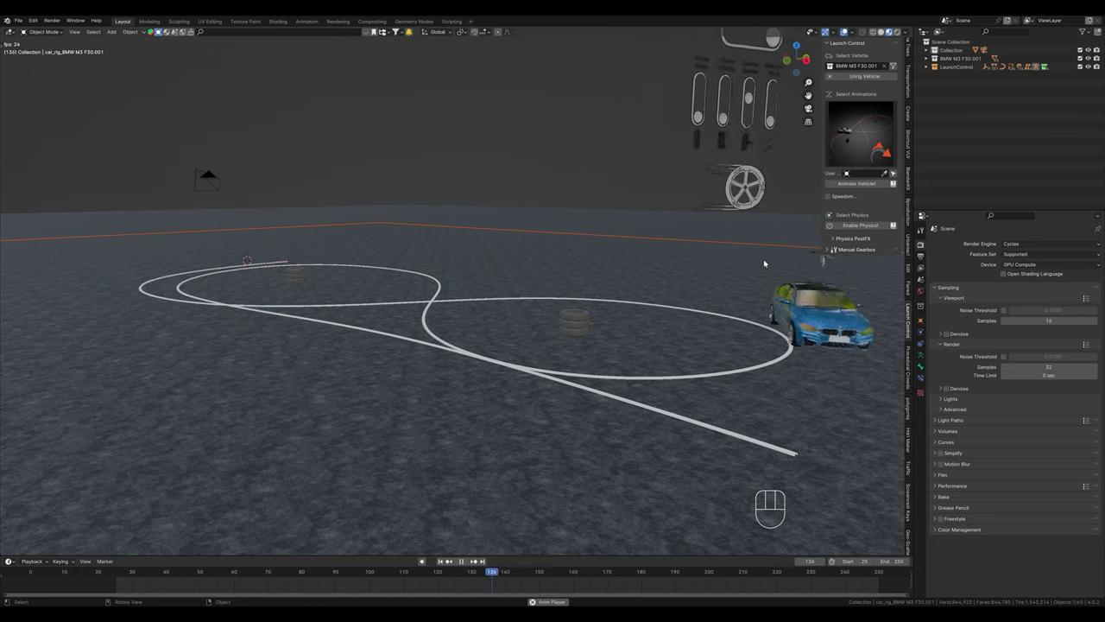
Step: Enable Road Car physics and watch the drift play through to frame 227
left_click(849, 226)
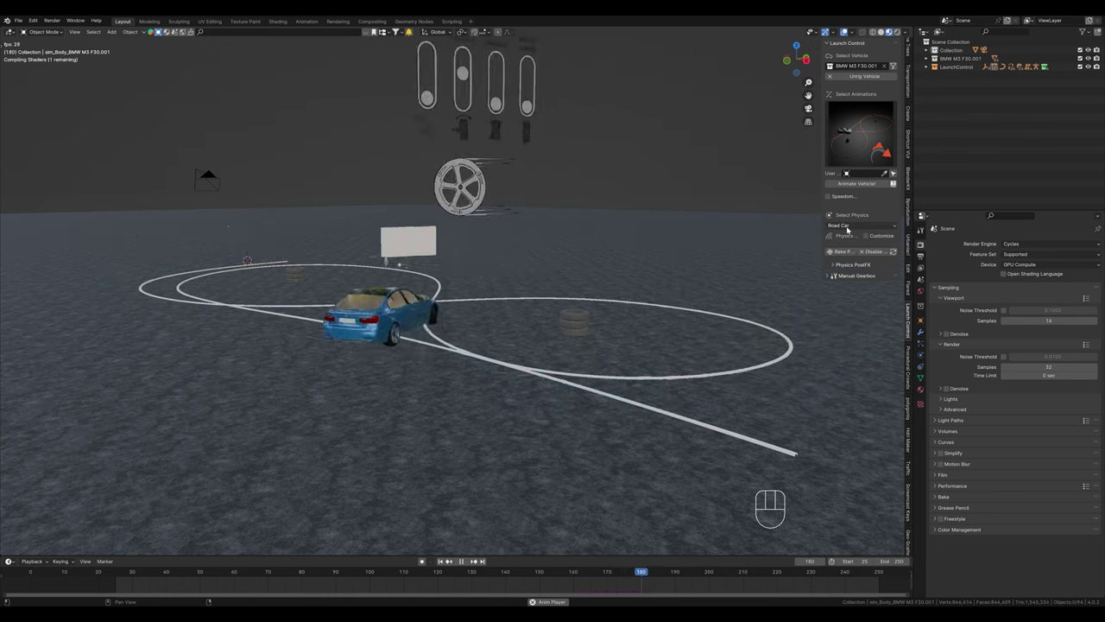
middle_click_drag(580, 282, 538, 274, "ctrl")
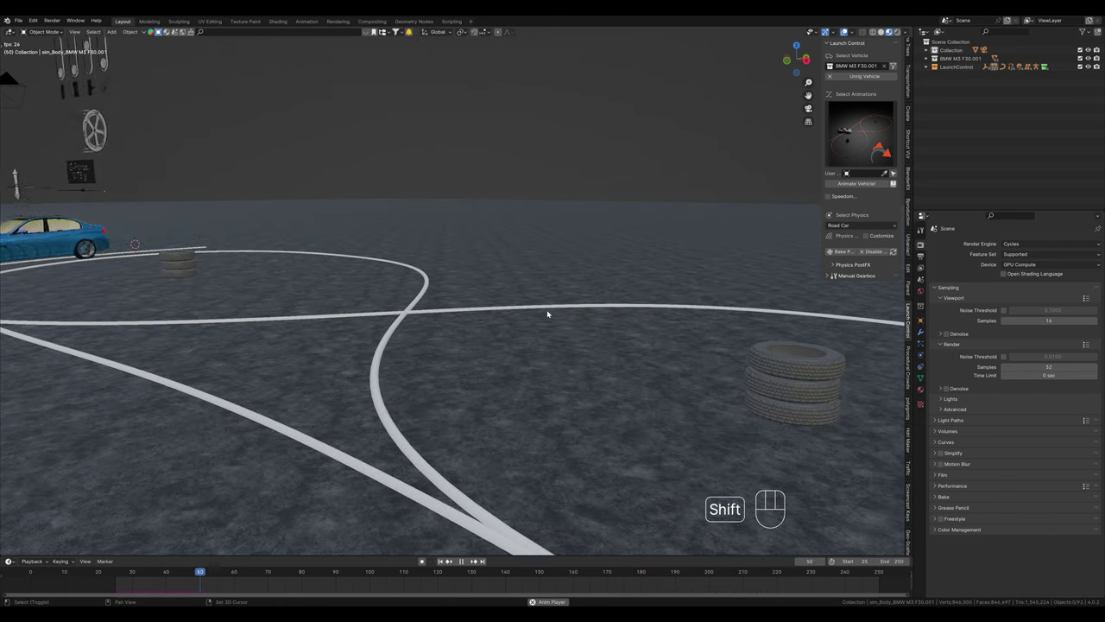
middle_click_drag(548, 313, 696, 345, "shift")
key("space")
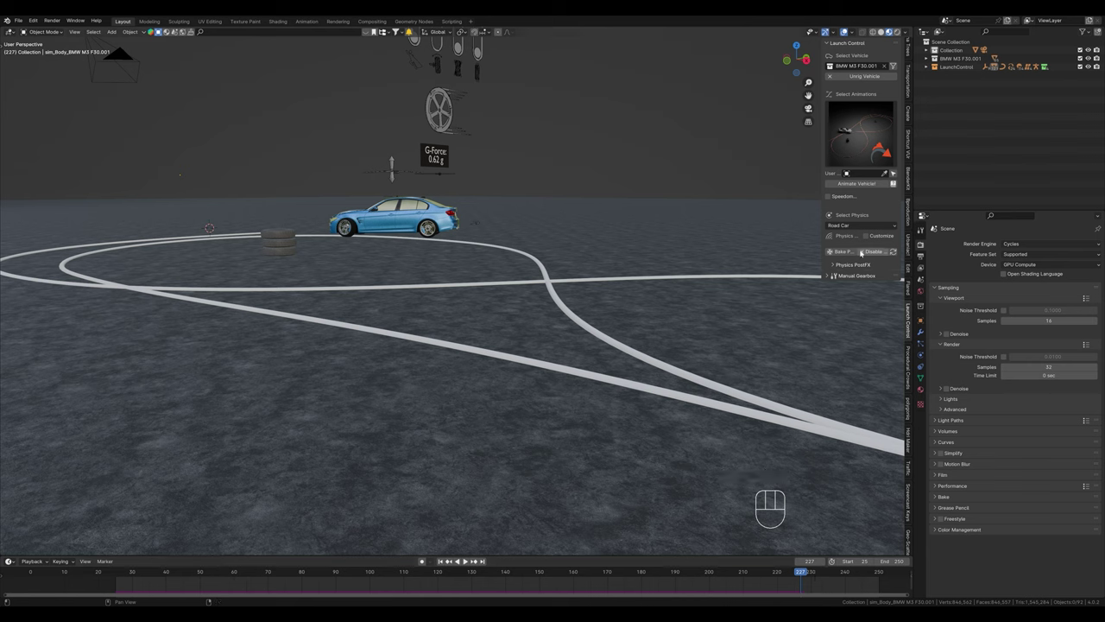
Step: Apply the Bumps 01 animation preset and view the car's straight run to frame 125
left_click(859, 115)
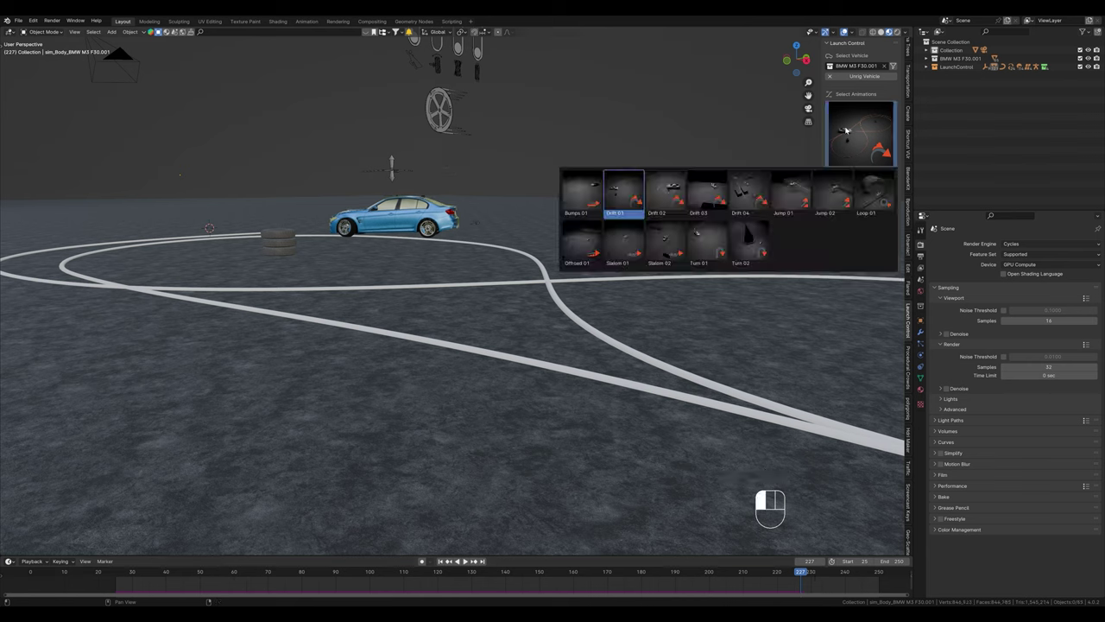
left_click(583, 195)
left_click(859, 183)
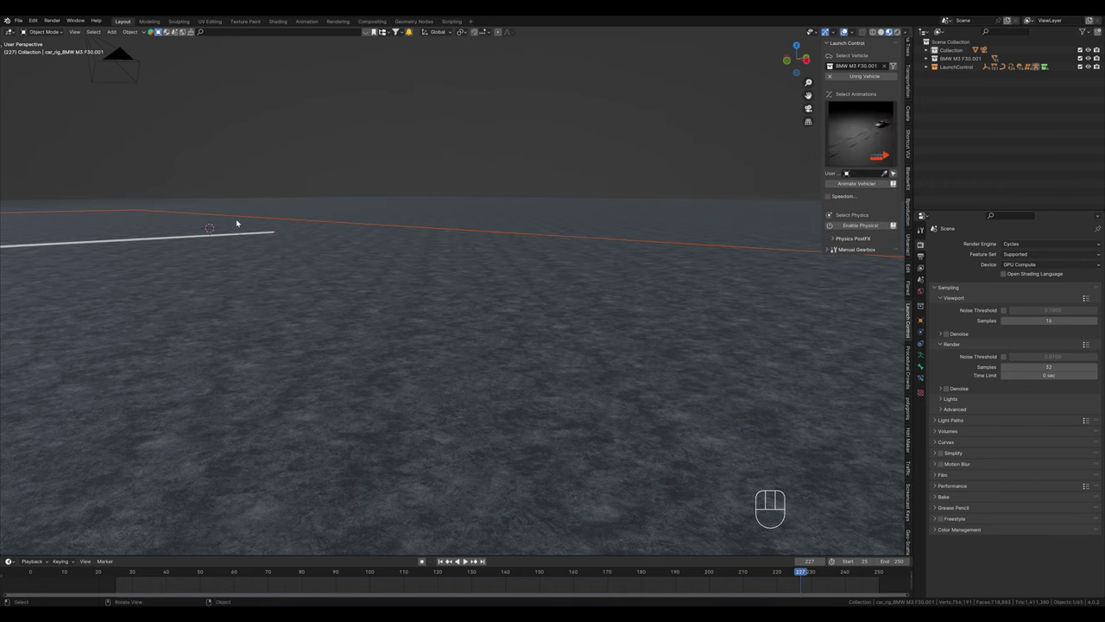
scroll(237, 222, "down", 5)
middle_click_drag(237, 222, 372, 323)
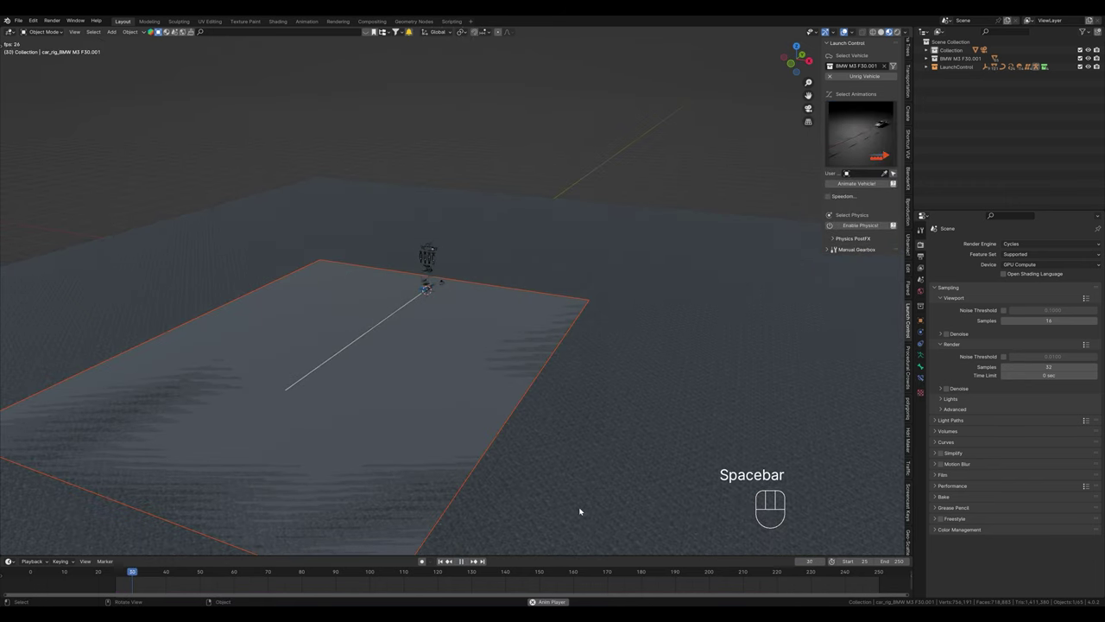
middle_click_drag(493, 470, 585, 348, "shift")
key("space")
Step: Move Underground into the GroundDetection collection and delete the col_bumps object
left_click(926, 67)
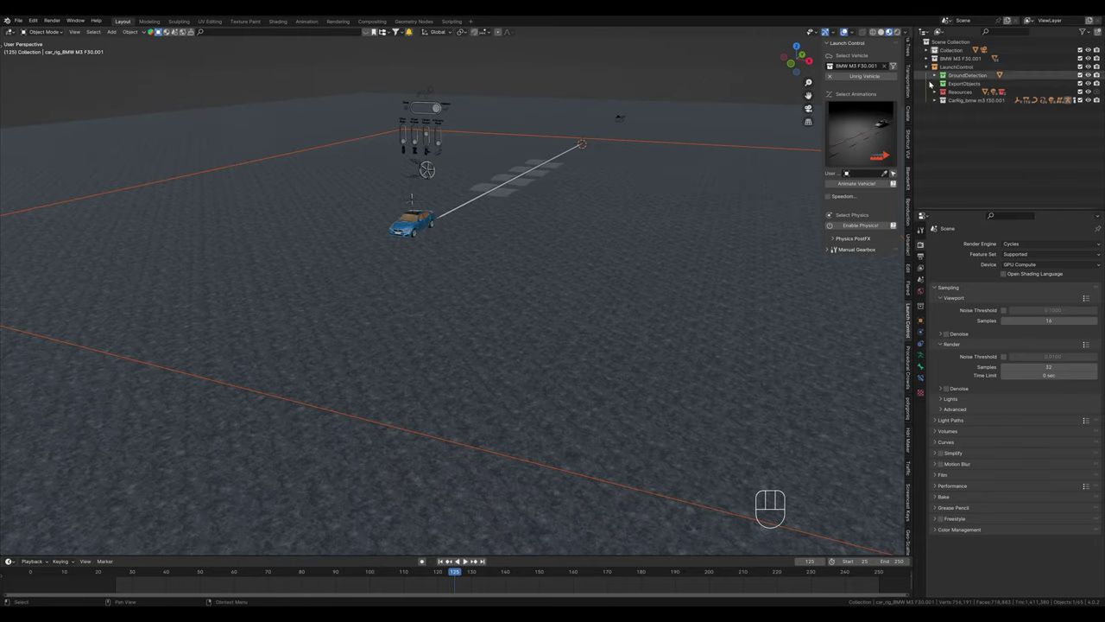
left_click(935, 75)
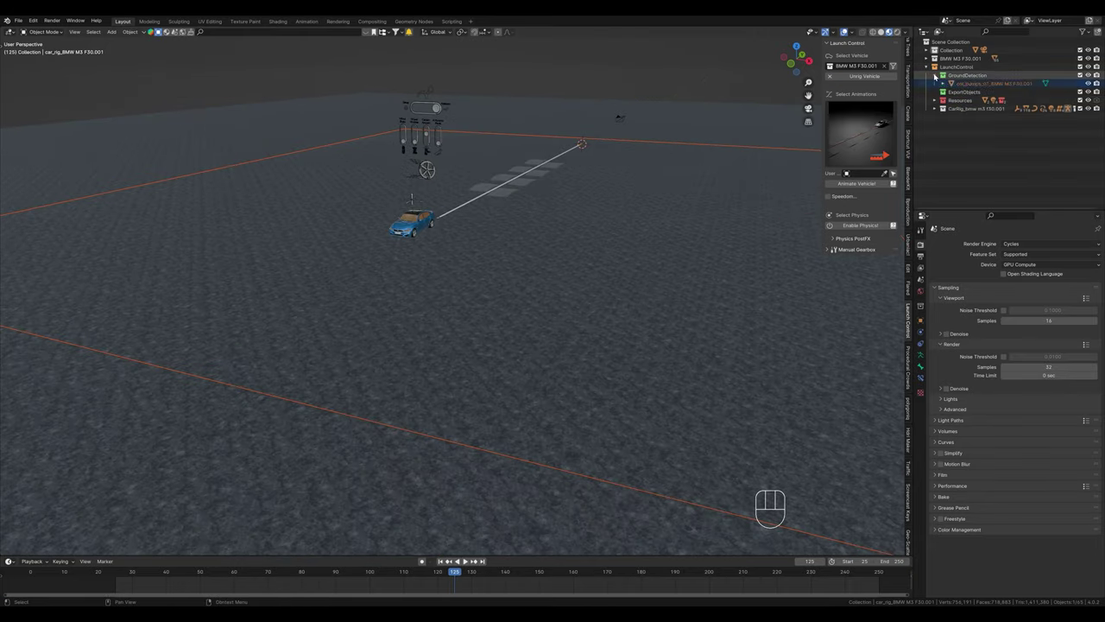
left_click(974, 84)
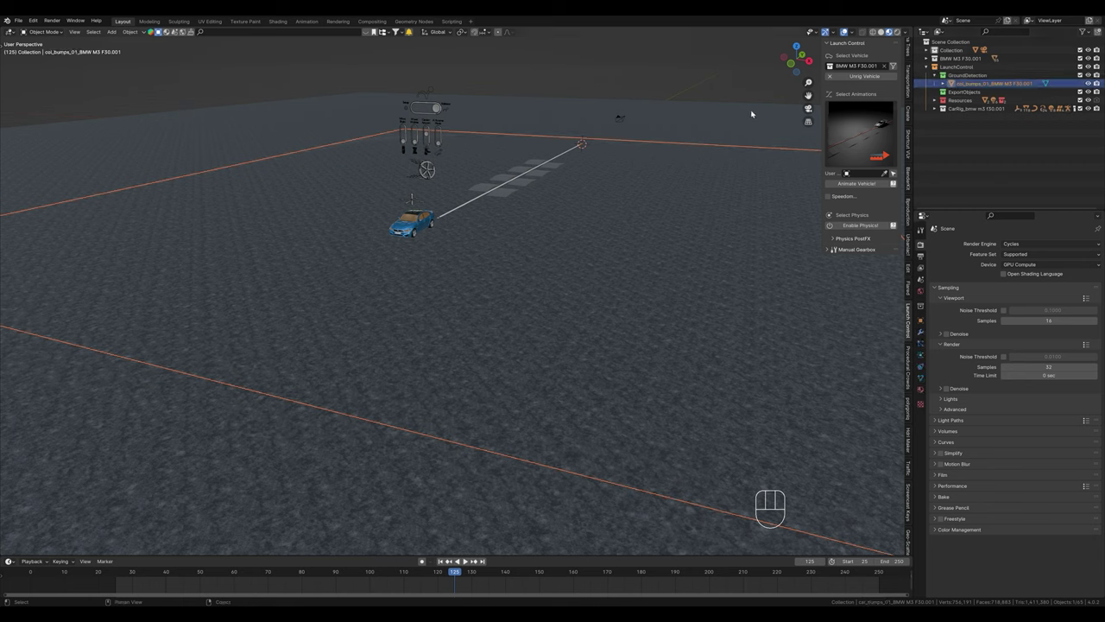
left_click(778, 155)
left_click(927, 50)
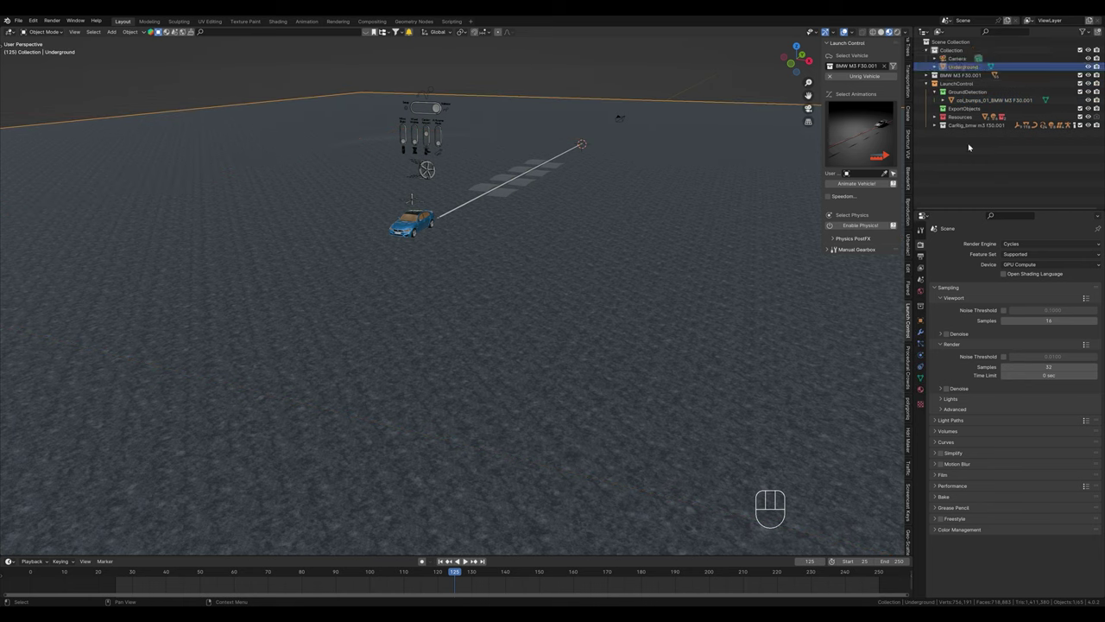
left_click_drag(964, 67, 973, 95)
left_click(973, 93)
key("Delete")
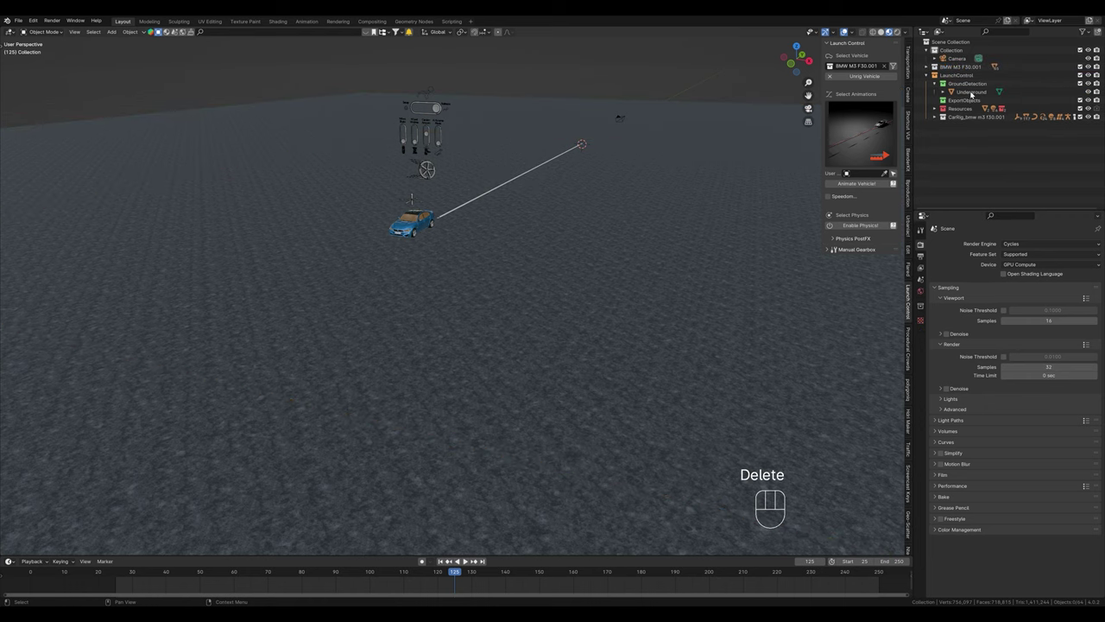
Step: Raise the Underground plane along Z beneath the car while the animation plays
key("space")
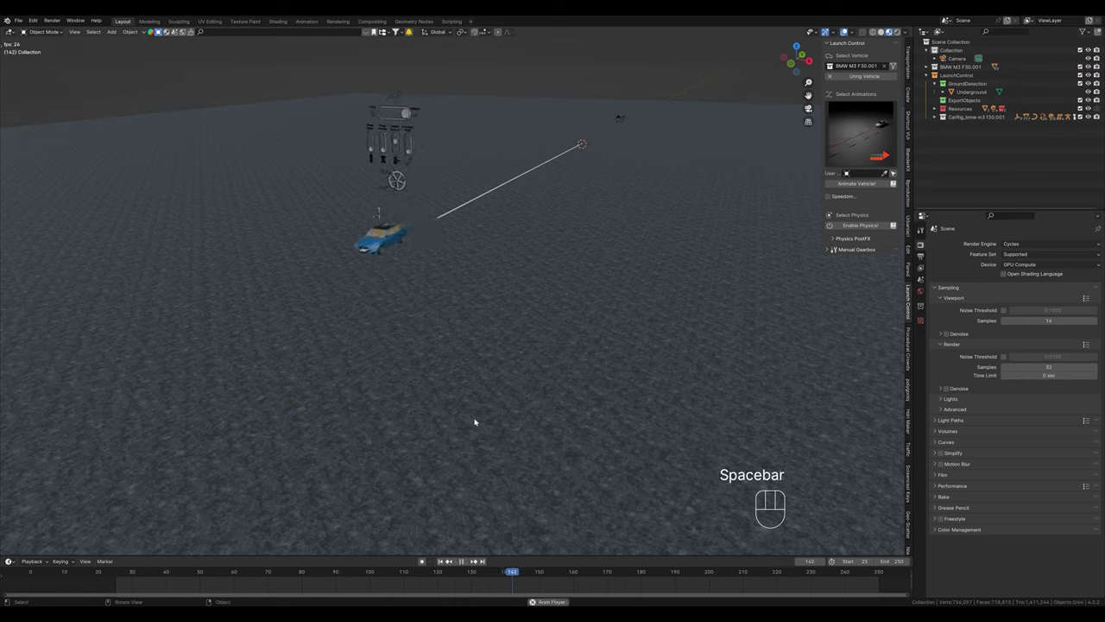
left_click(567, 340)
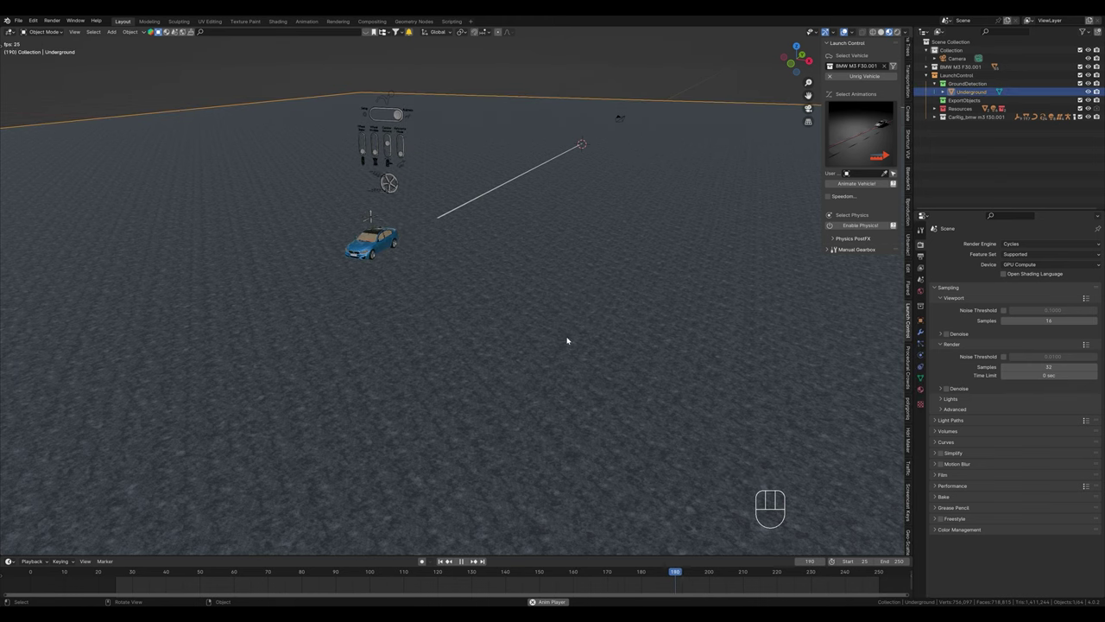
key("g")
key("z")
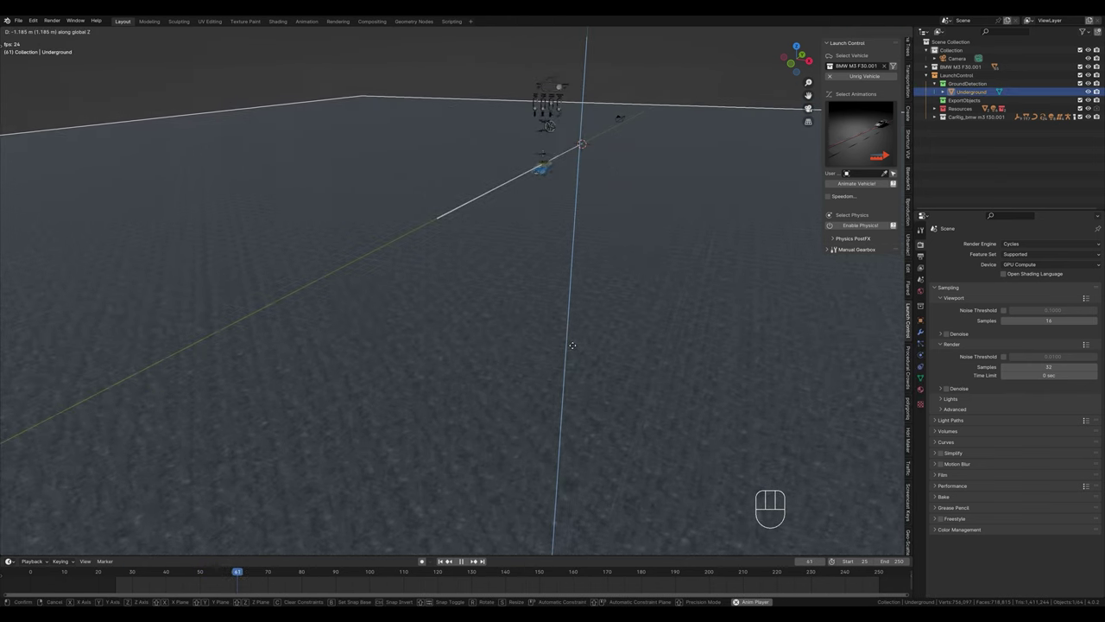
left_click(566, 340)
key("space")
middle_click_drag(565, 330, 513, 259, "ctrl")
key("space")
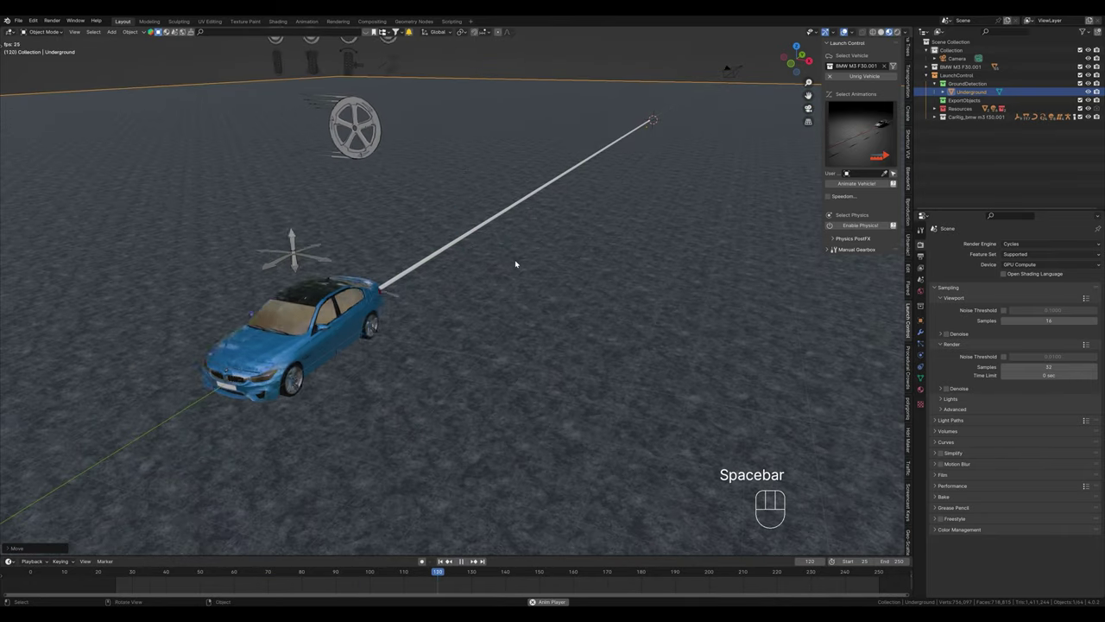
key("g")
key("z")
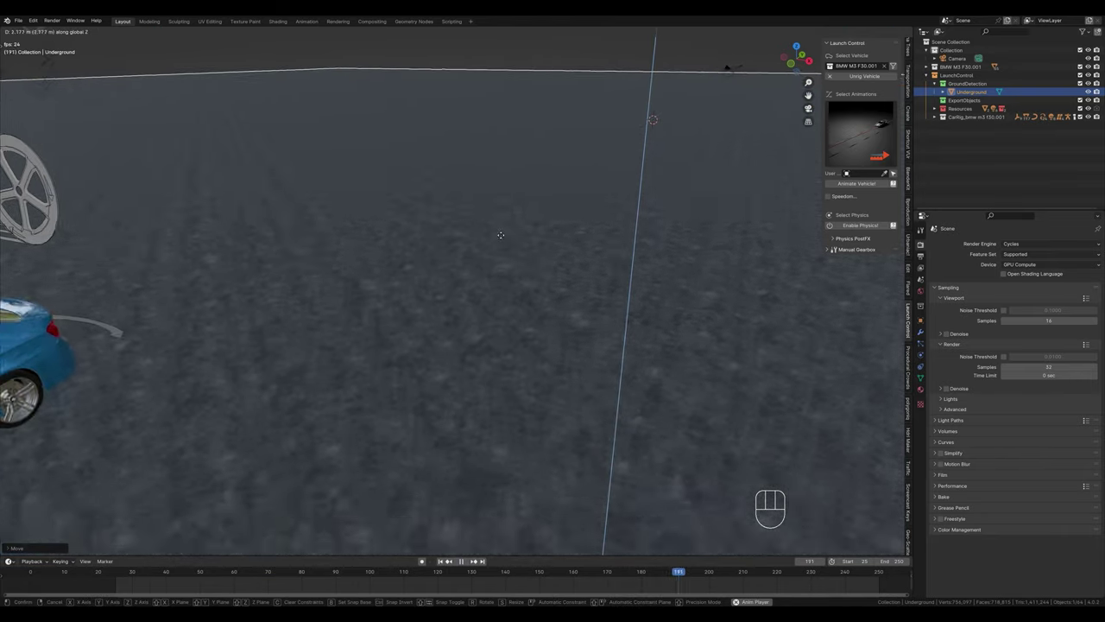
left_click(500, 244)
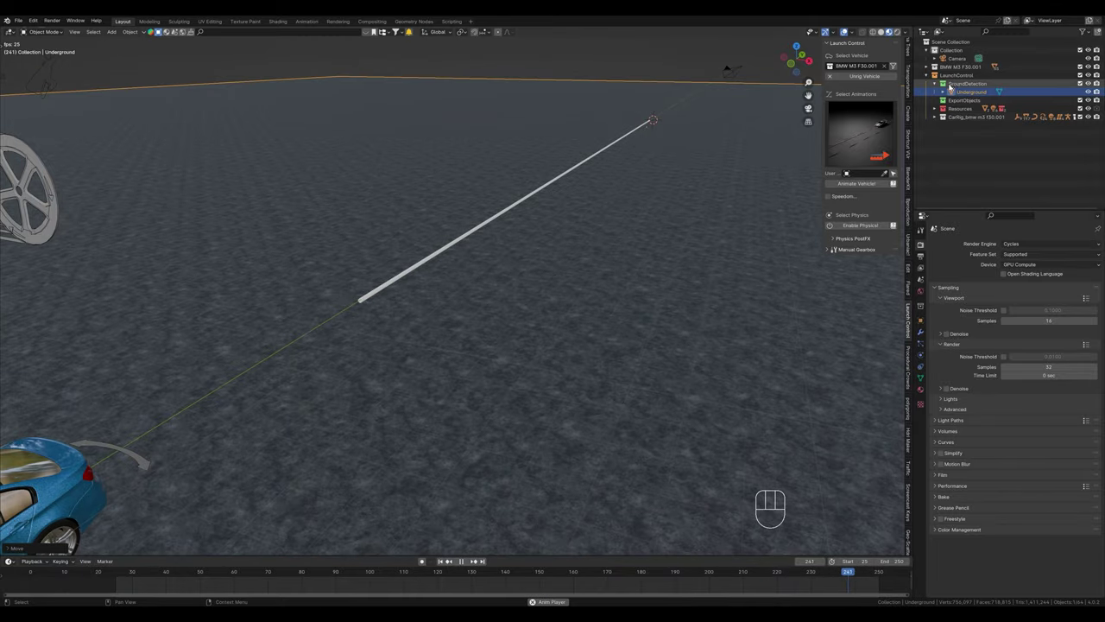
Step: Shift the whole driving_path along global Y in Edit Mode
scroll(550, 343, "down", 5)
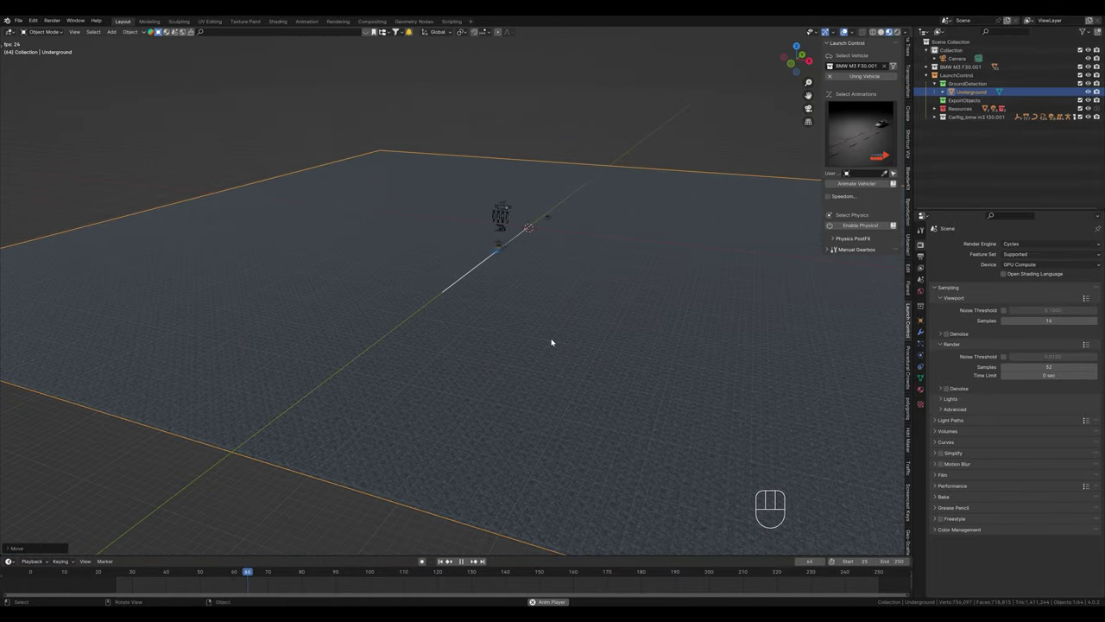
left_click(456, 285)
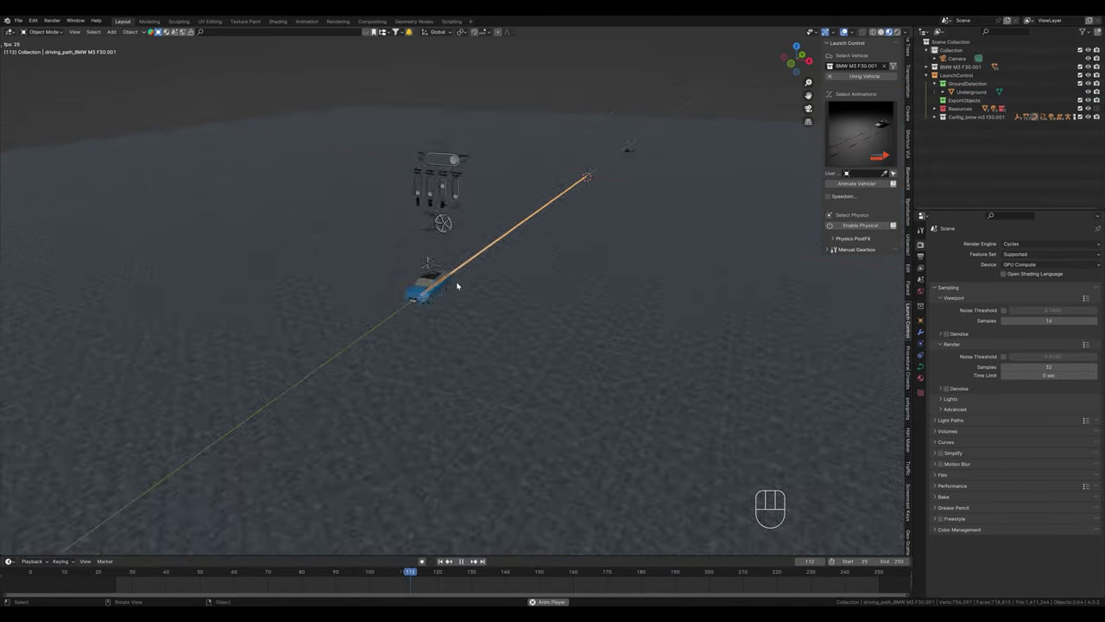
key("Tab")
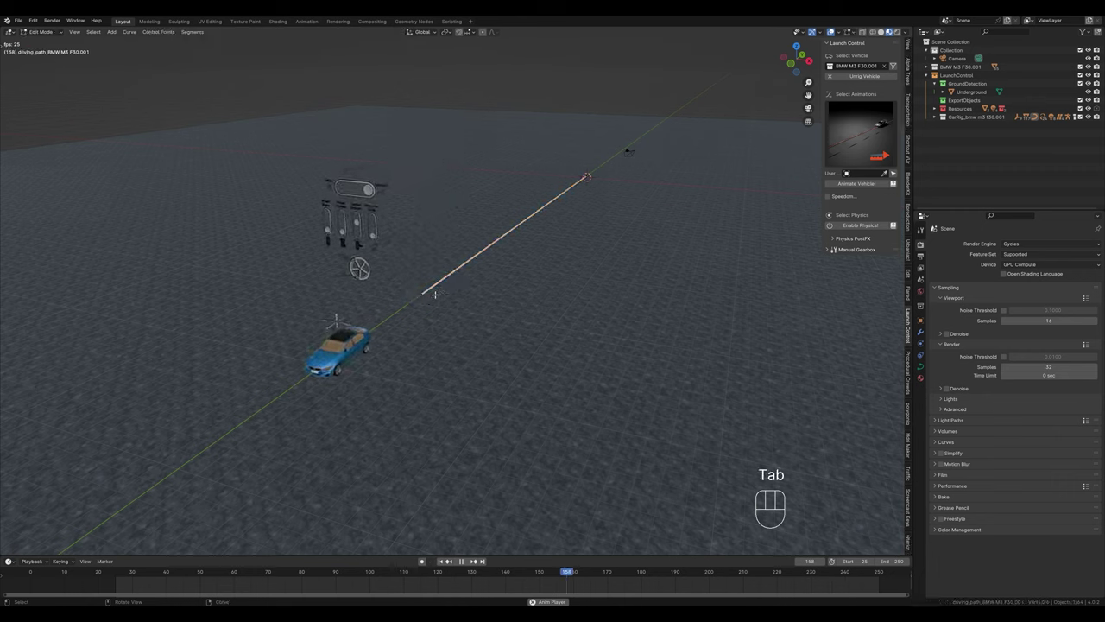
key("a")
key("g")
left_click(319, 426)
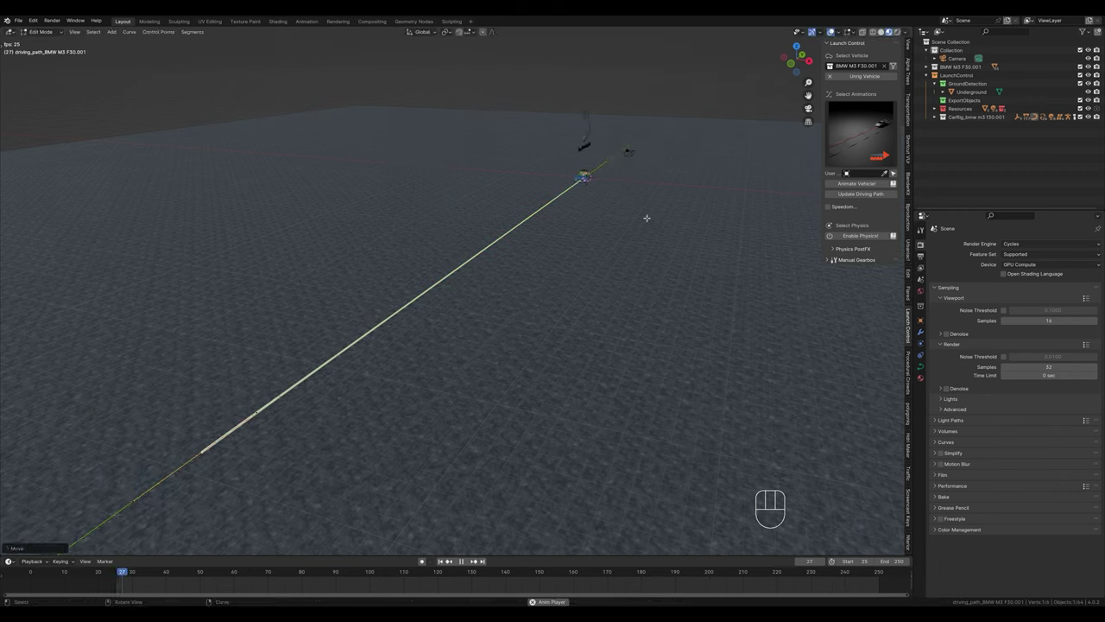
left_click(568, 223)
Step: Drag the path's end point farther out and return to Object Mode
key("g")
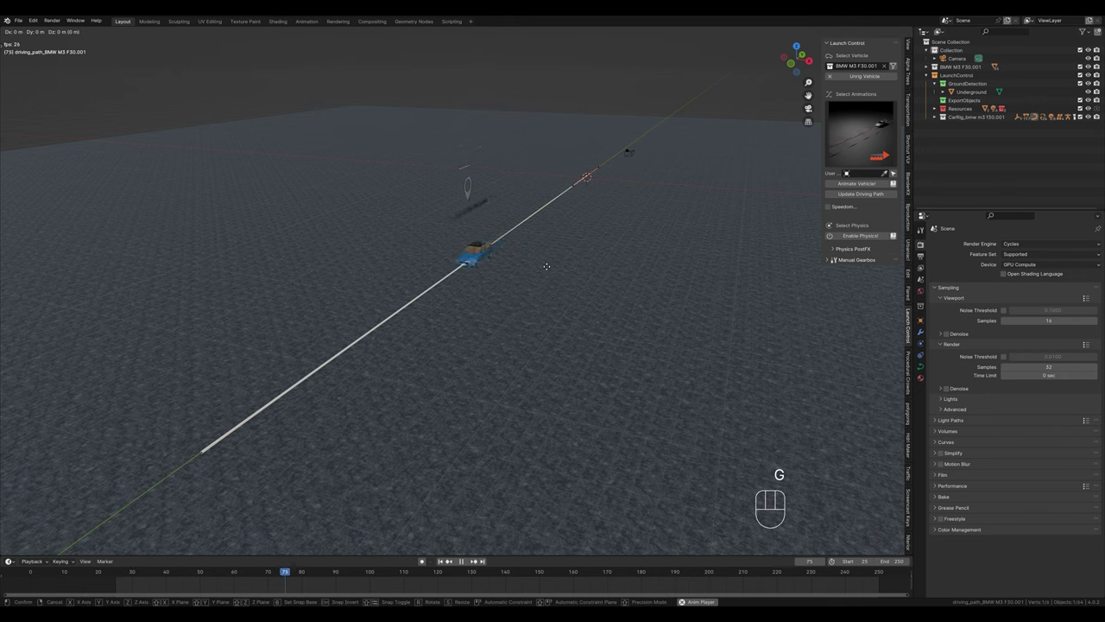
left_click(711, 180)
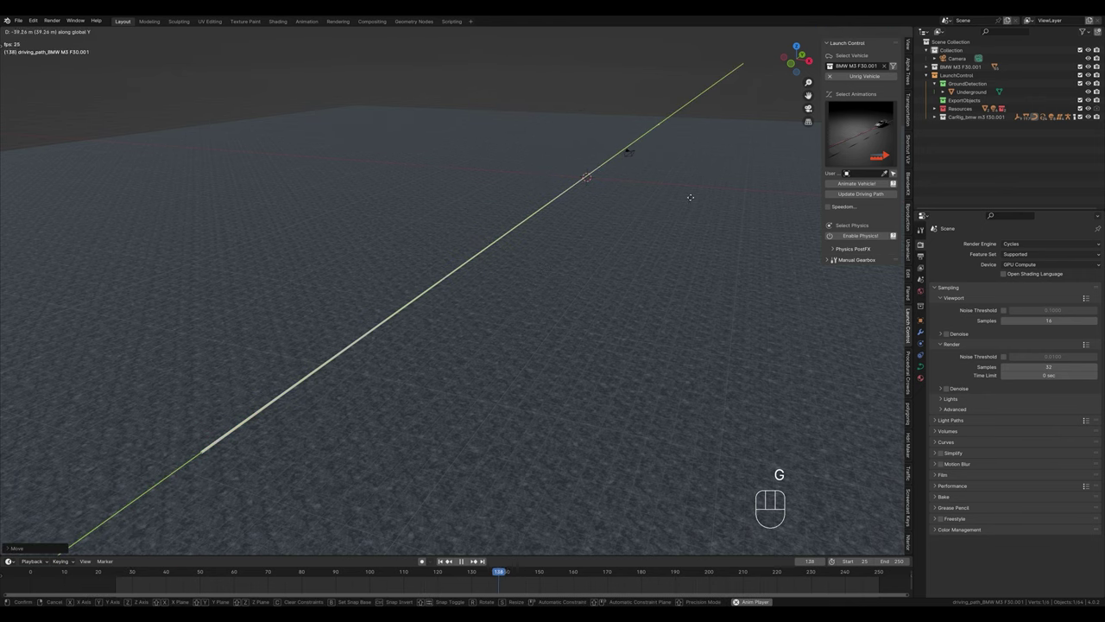
scroll(662, 225, "down", 6)
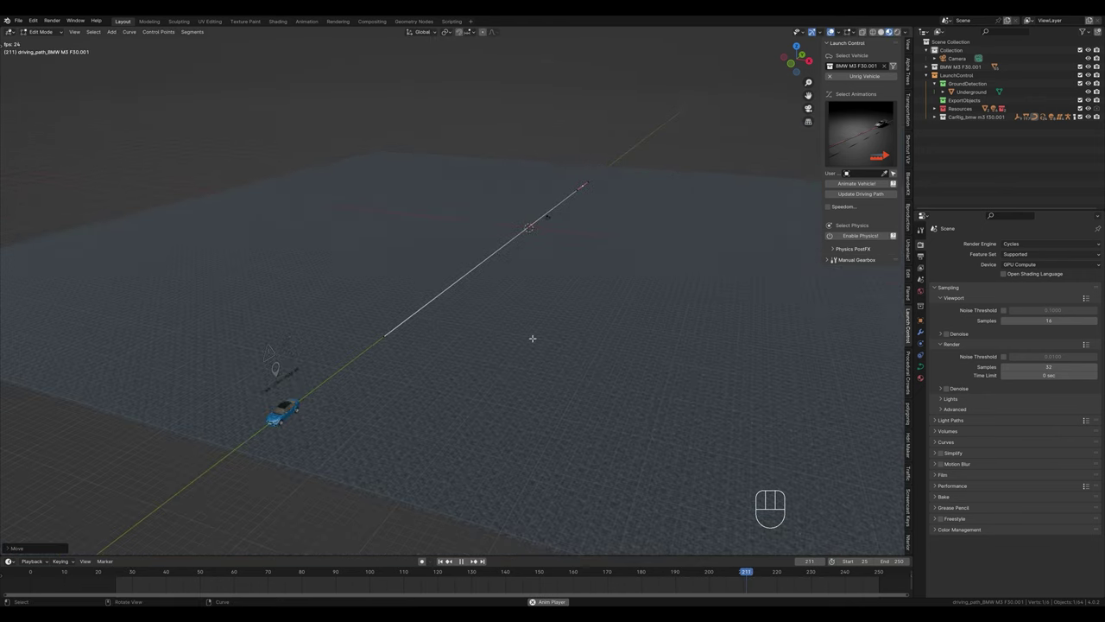
key("Tab")
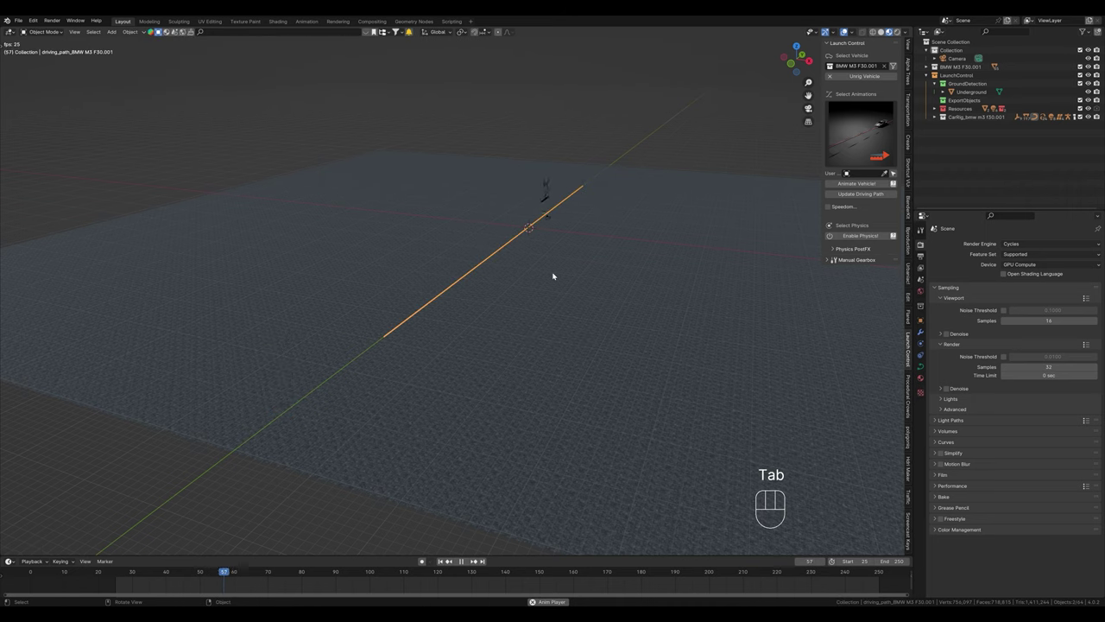
left_click(467, 270)
Step: Update the car rig's driving path and switch the rig to Pose Mode
middle_click_drag(492, 289, 482, 261)
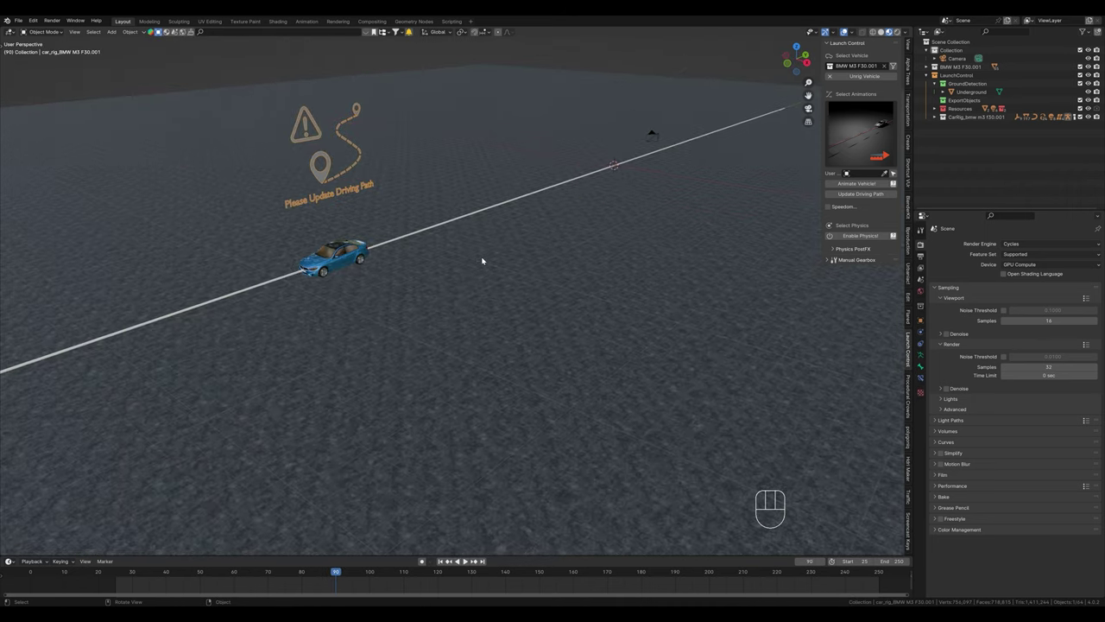
left_click(845, 197)
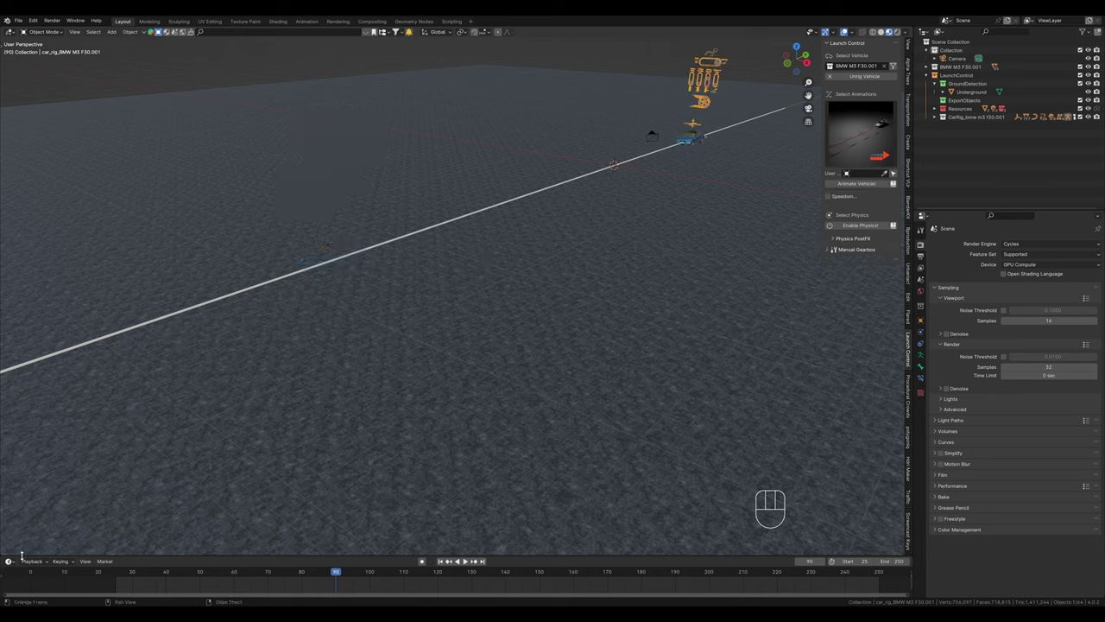
left_click(48, 32)
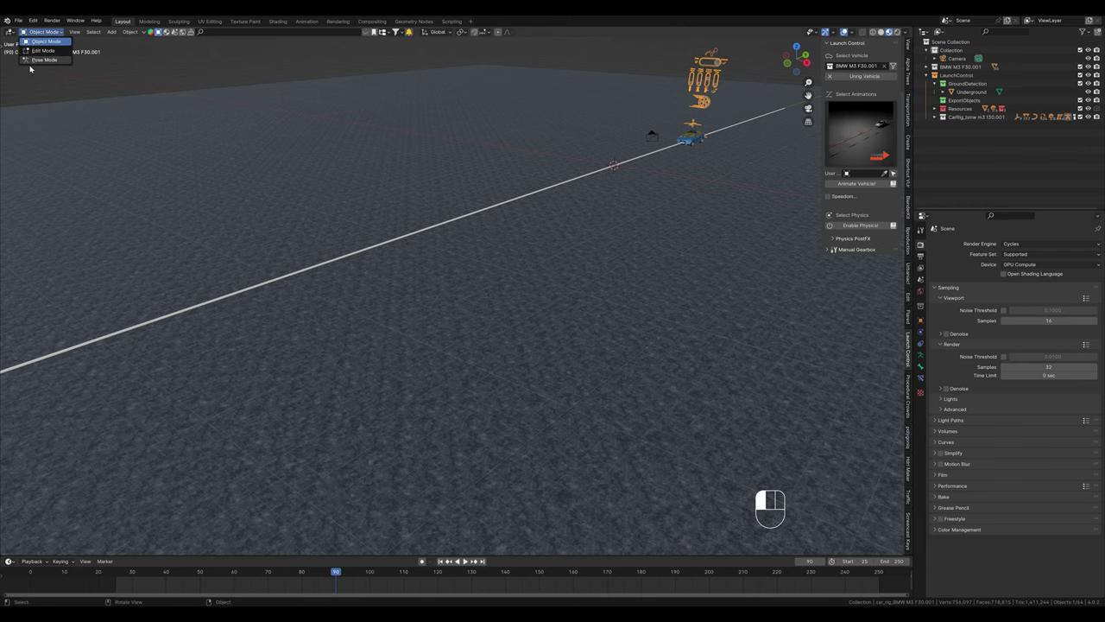
left_click(45, 59)
Step: Retime the speed end keyframe to frame 250 and play the animation from the start
middle_click_drag(709, 107, 510, 248, "shift")
scroll(481, 284, "up", 6)
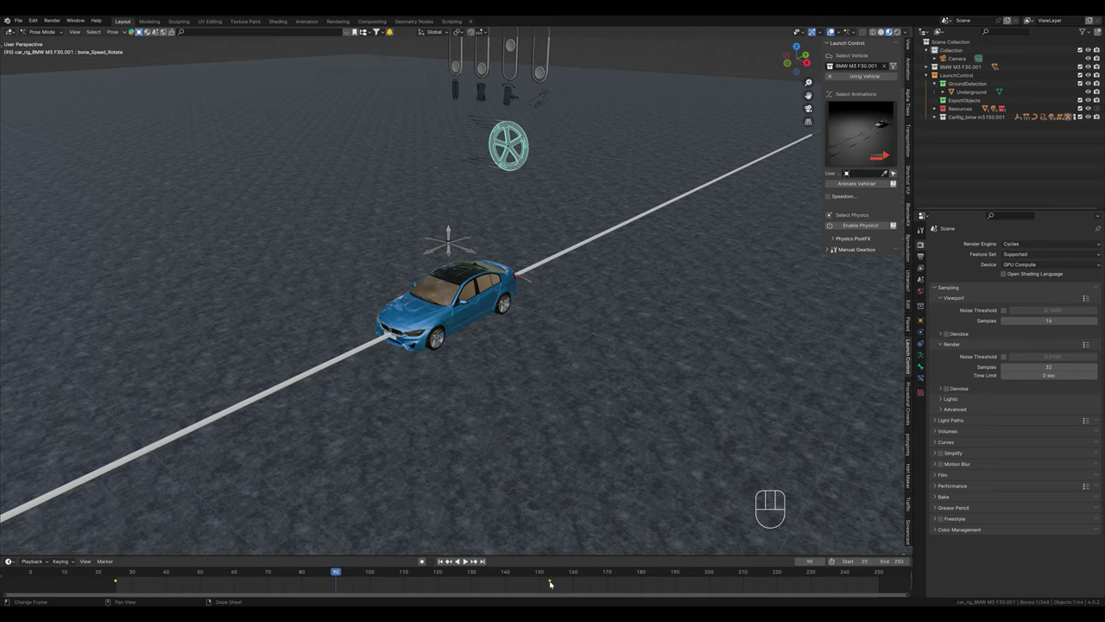
left_click(878, 585)
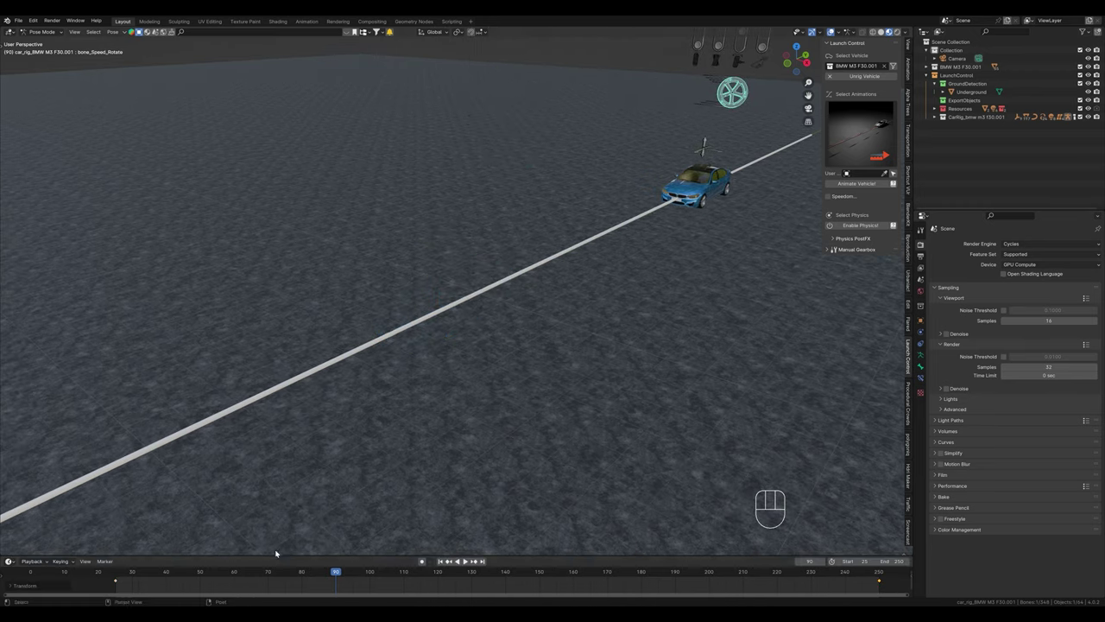
left_click(116, 572)
key("space")
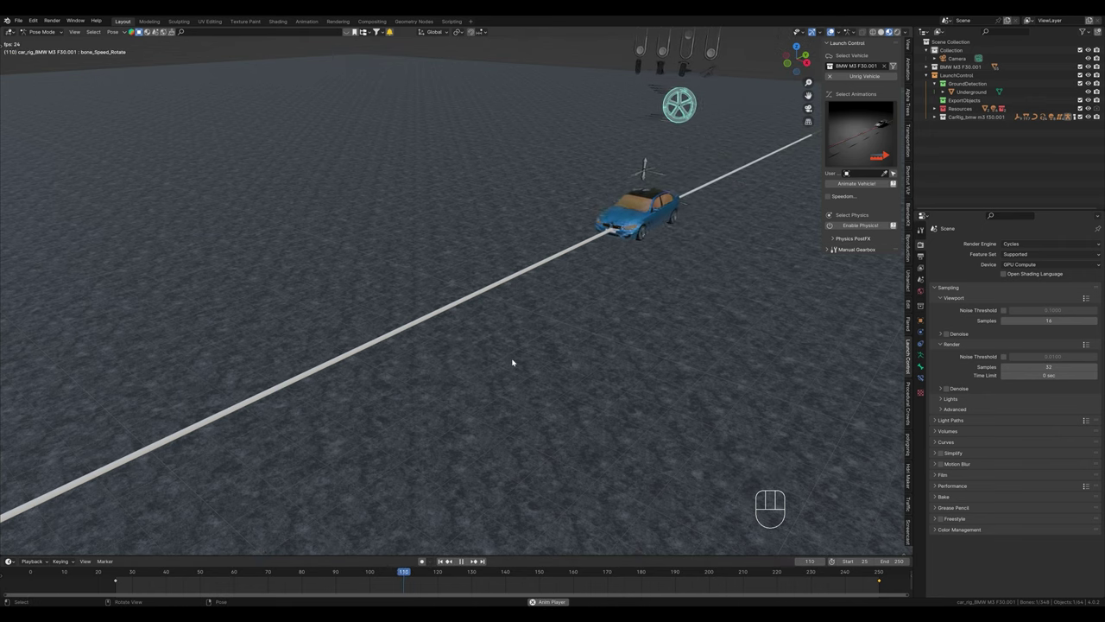
key("space")
Step: Check the car's position at frame 250, then split the viewport into two areas
scroll(513, 363, "down", 5)
middle_click_drag(513, 363, 552, 352, "shift")
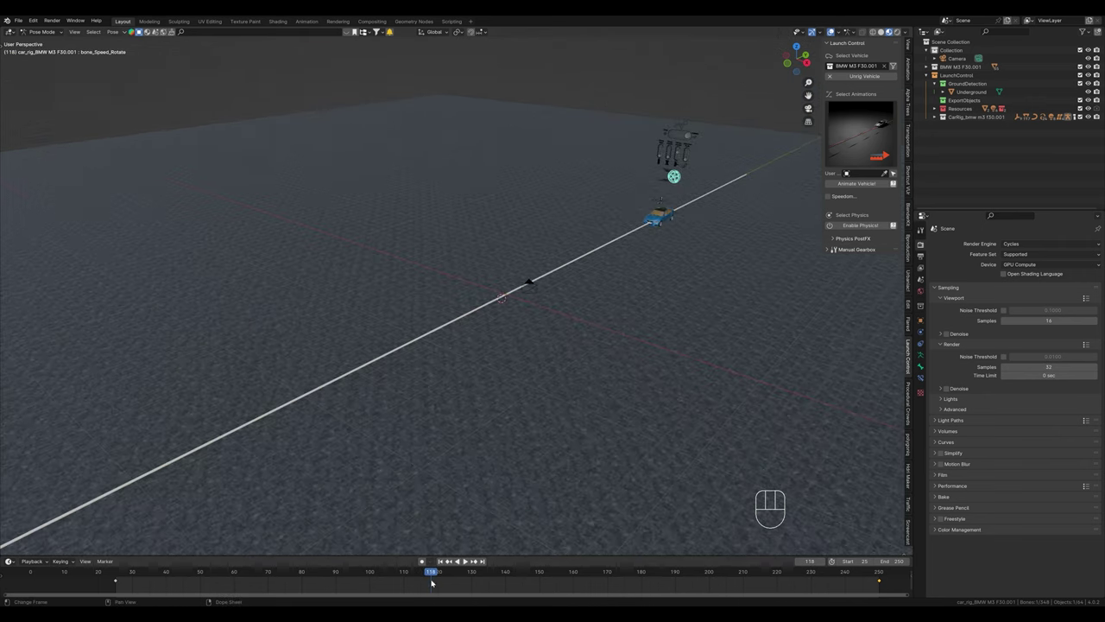
left_click_drag(432, 577, 890, 577)
middle_click_drag(535, 406, 438, 435, "shift")
left_click_drag(7, 555, 9, 371)
left_click(10, 374)
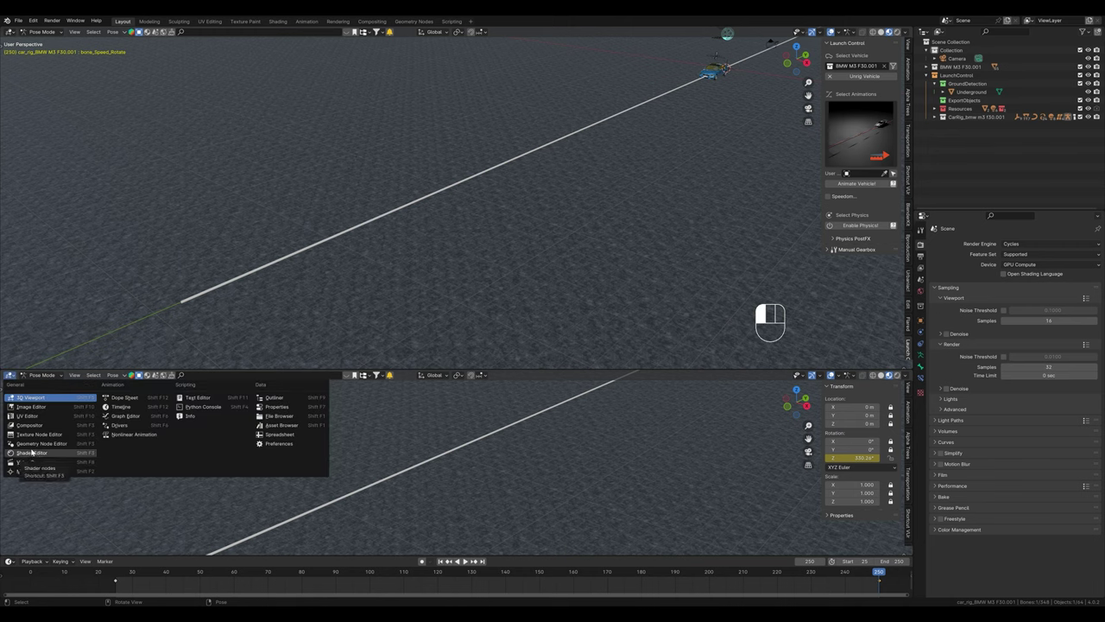
Step: In the Graph Editor, raise the frame-250 speed-rotation key to 686° and play to check
left_click(131, 416)
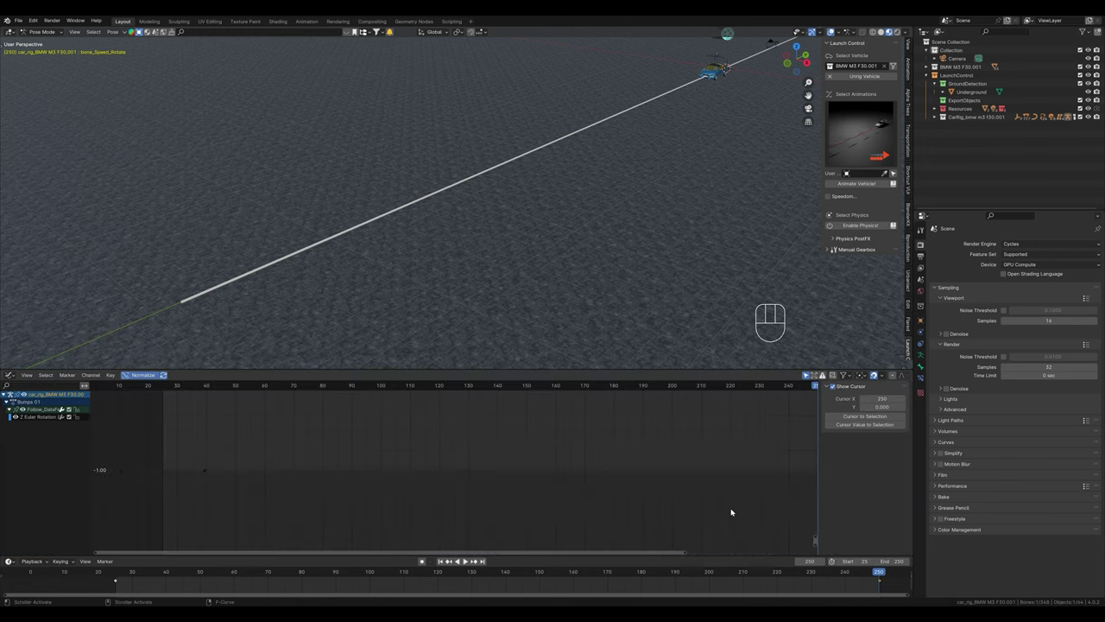
key("KP_Decimal")
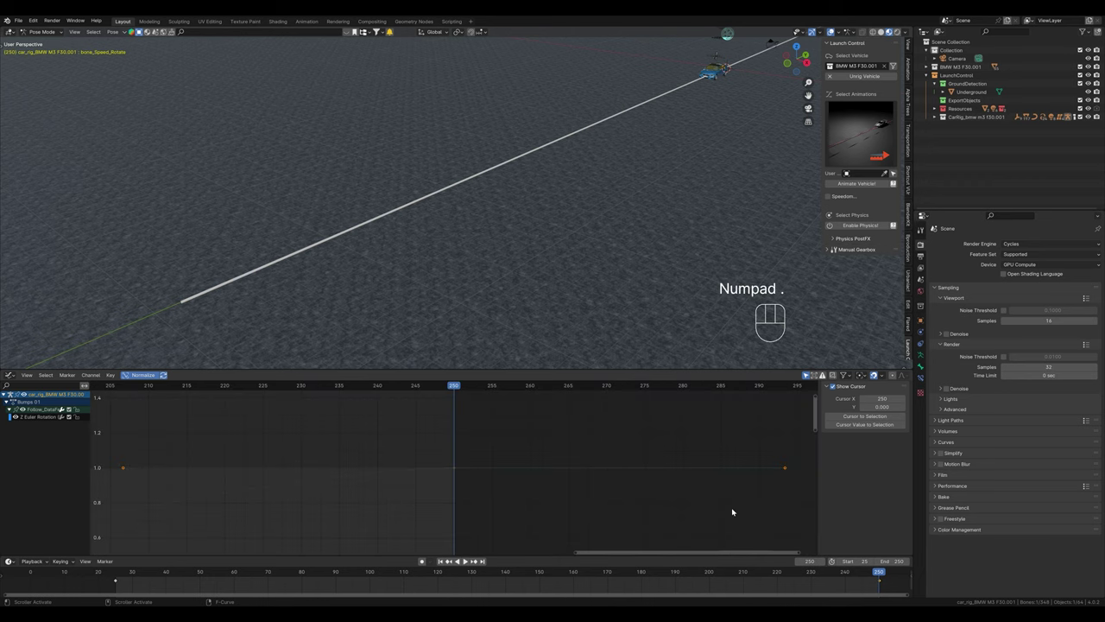
left_click(455, 473)
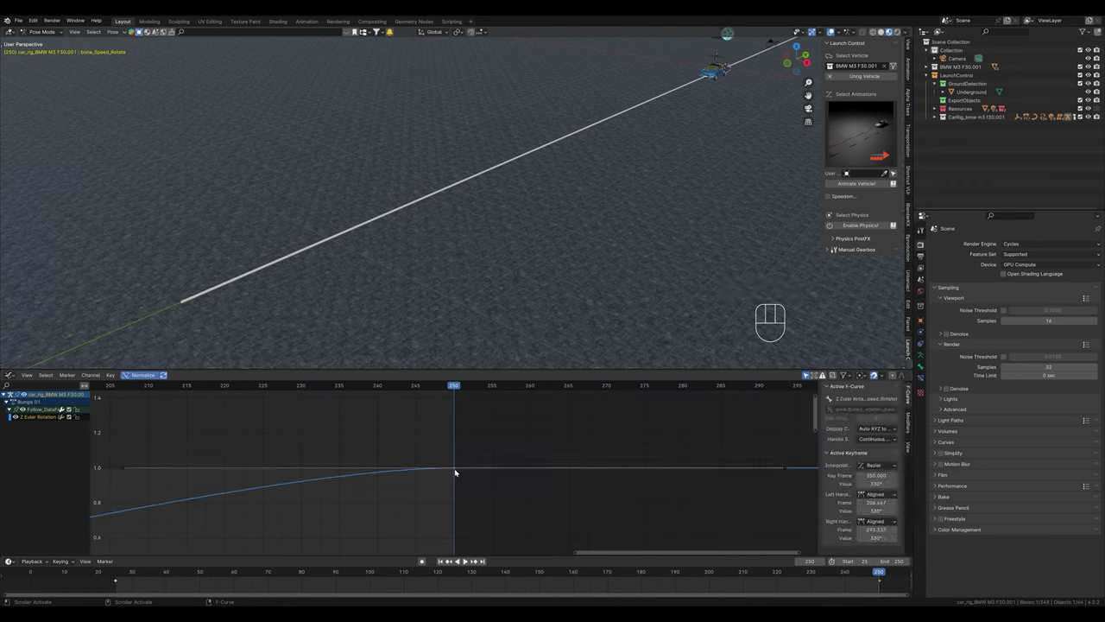
key("y")
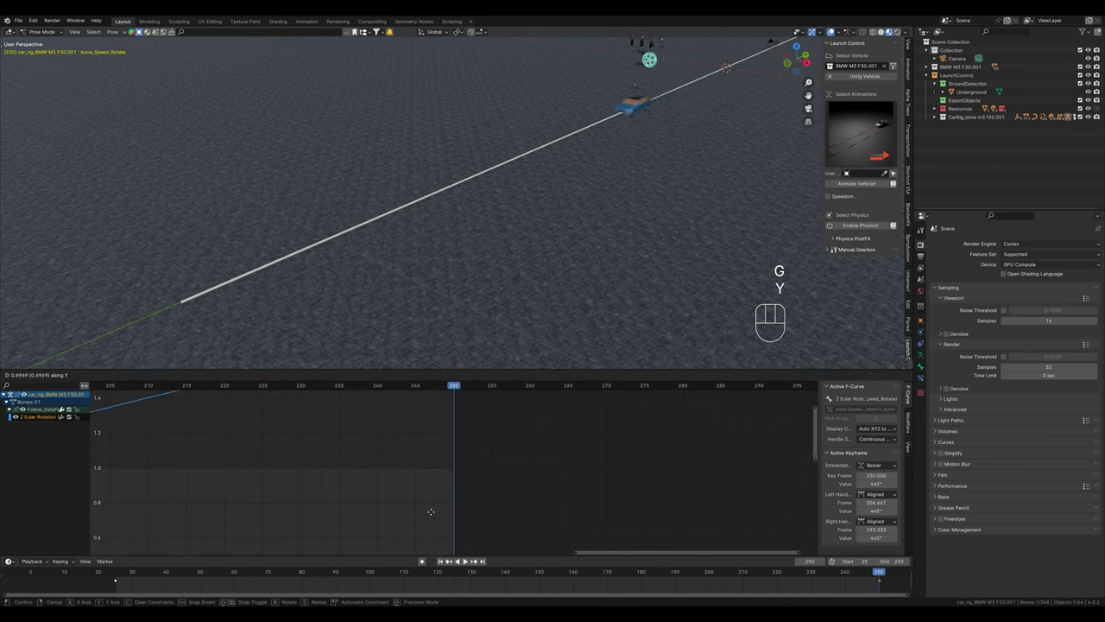
left_click(391, 445)
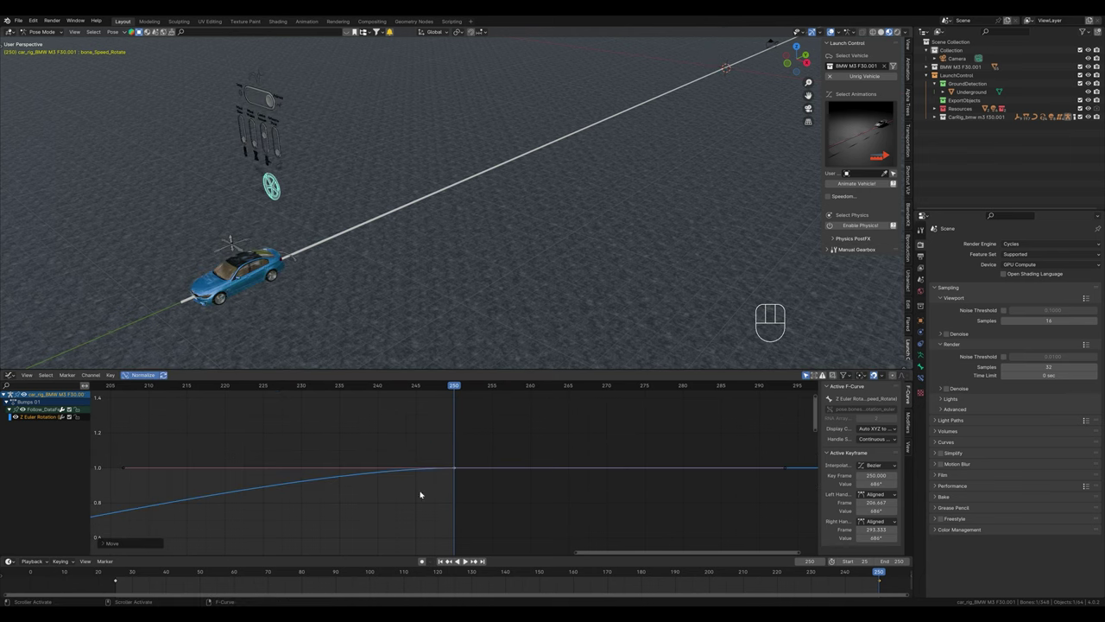
left_click_drag(575, 551, 168, 552)
key("Home")
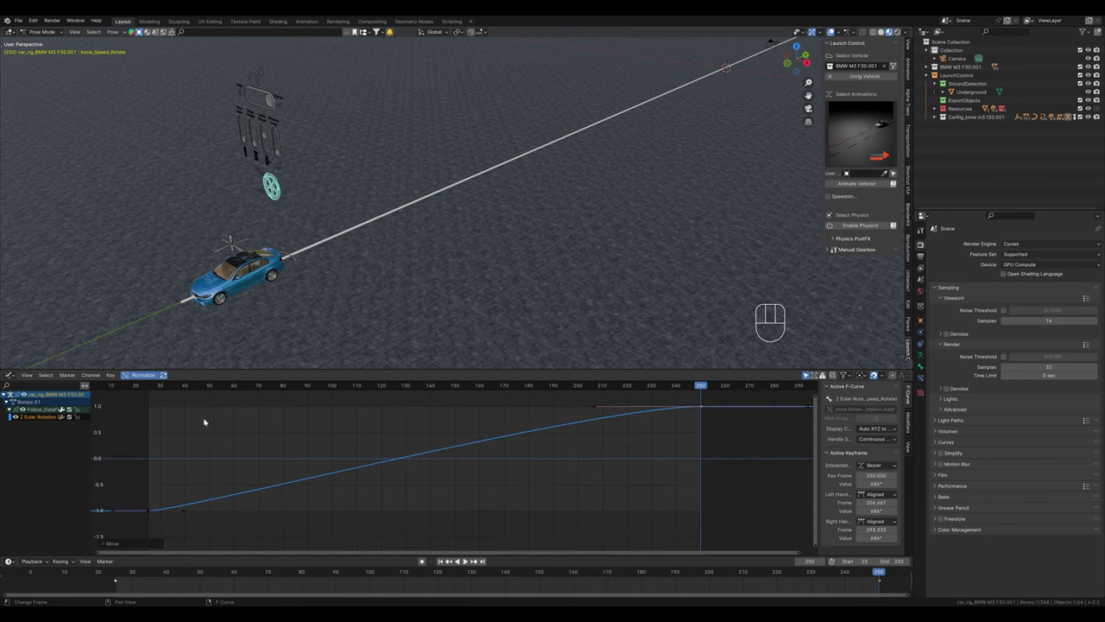
key("space")
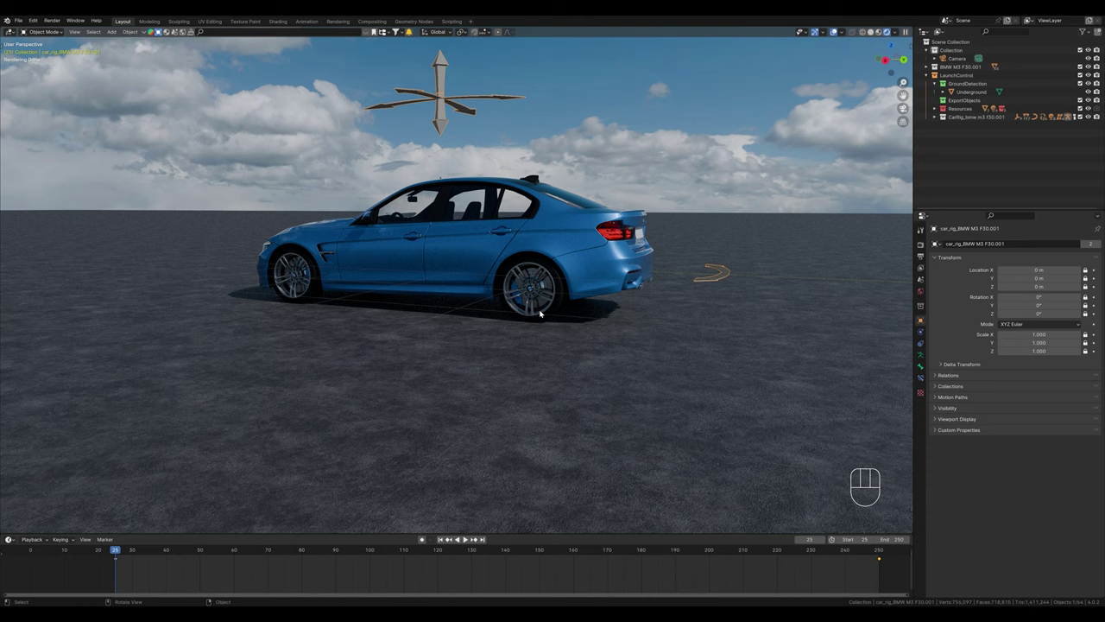
Step: Look through the scene camera and set its lens clip end to 10000 m
left_click(903, 109)
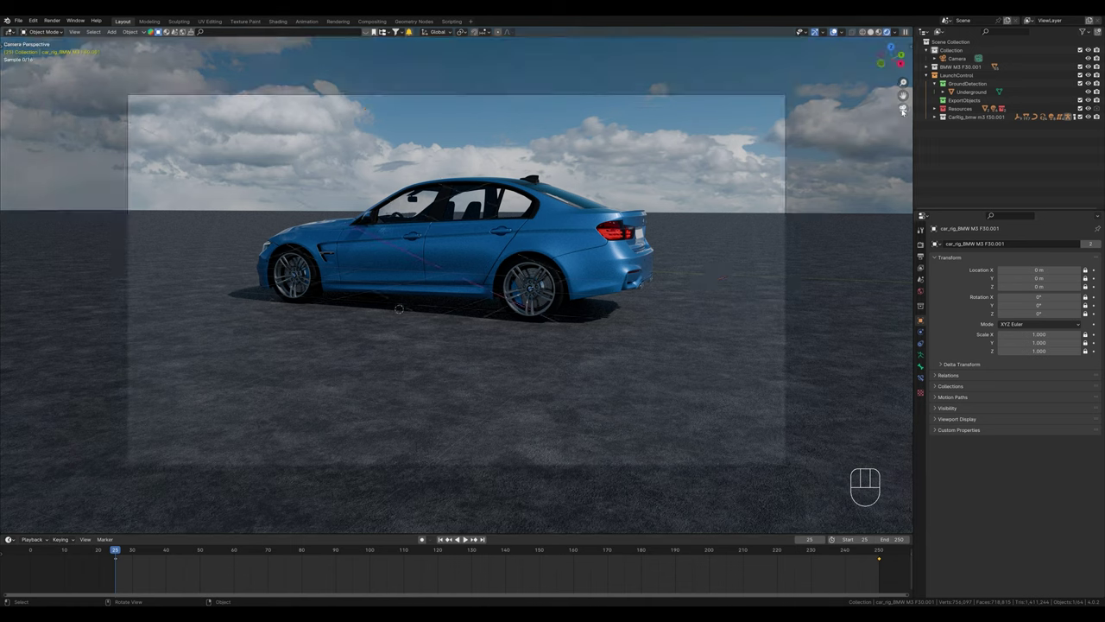
key("n")
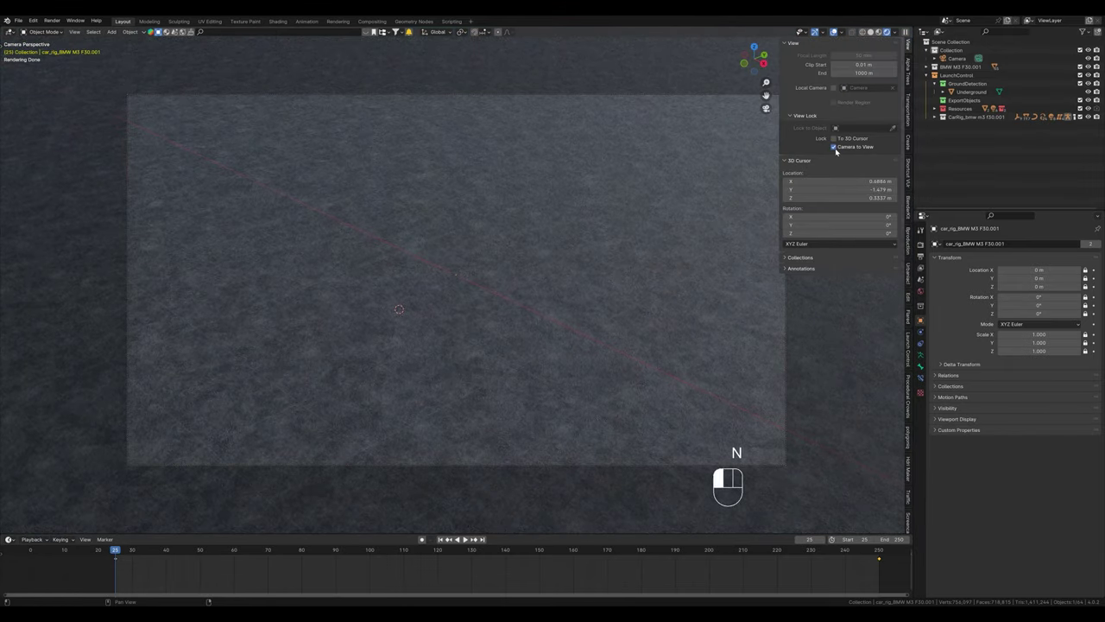
key("n")
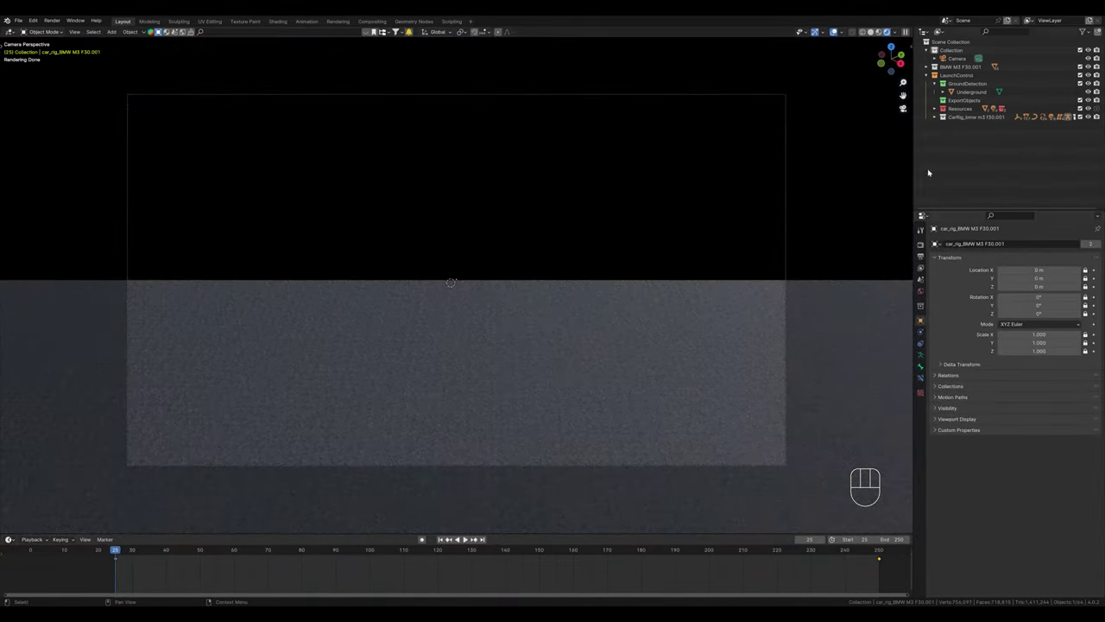
left_click(957, 58)
left_click(921, 354)
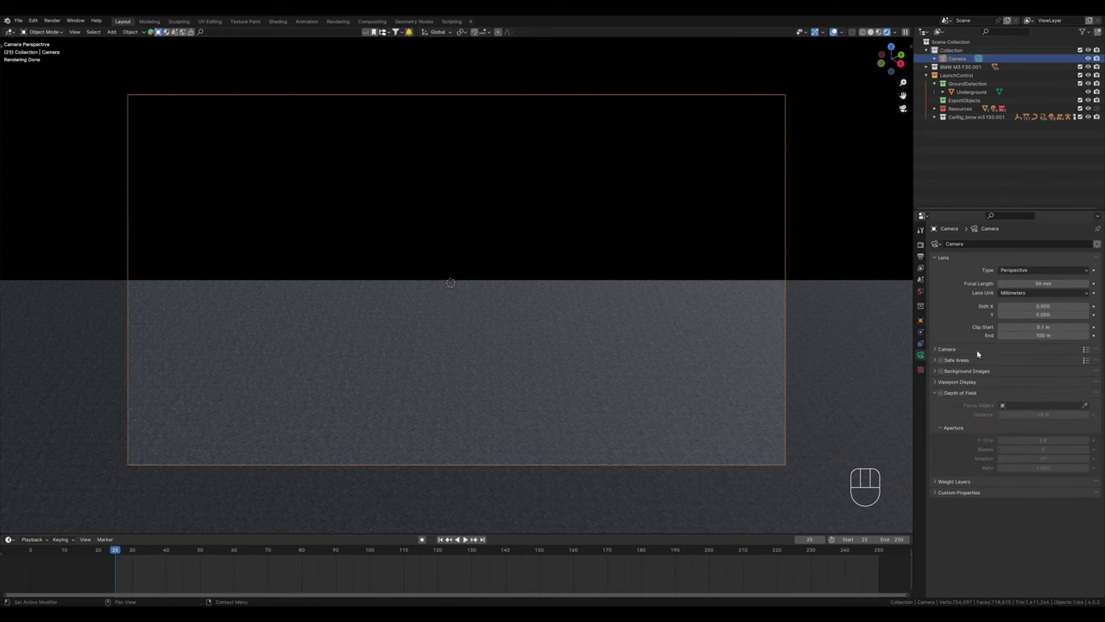
left_click(1036, 335)
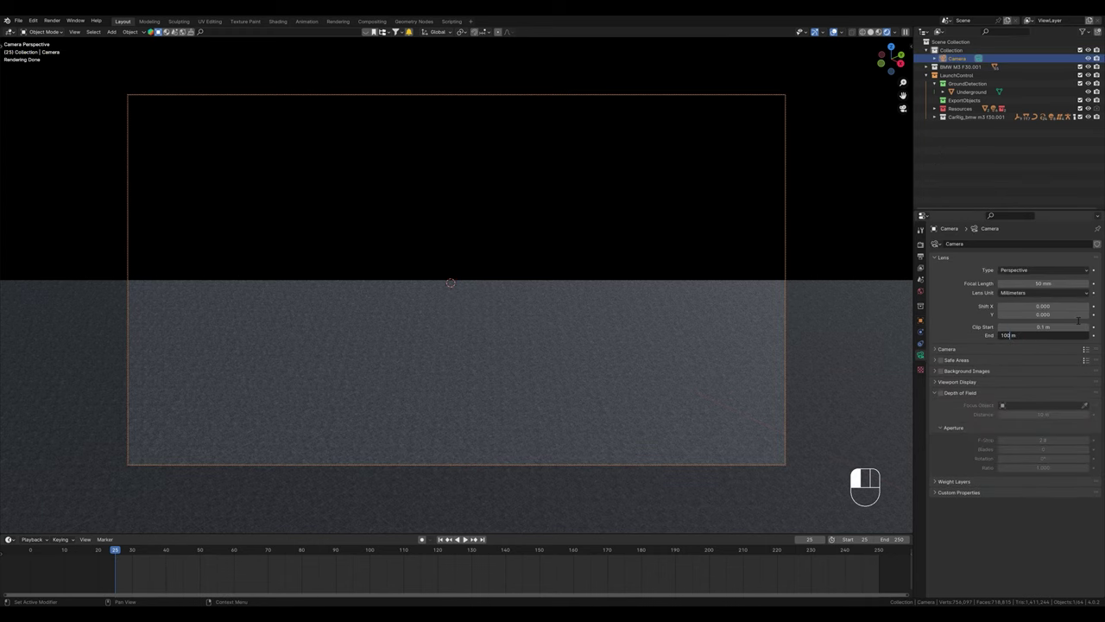
key("Return")
Step: Reposition the camera to frame the blue BMW side-on against the sky
key("g")
key("shift")
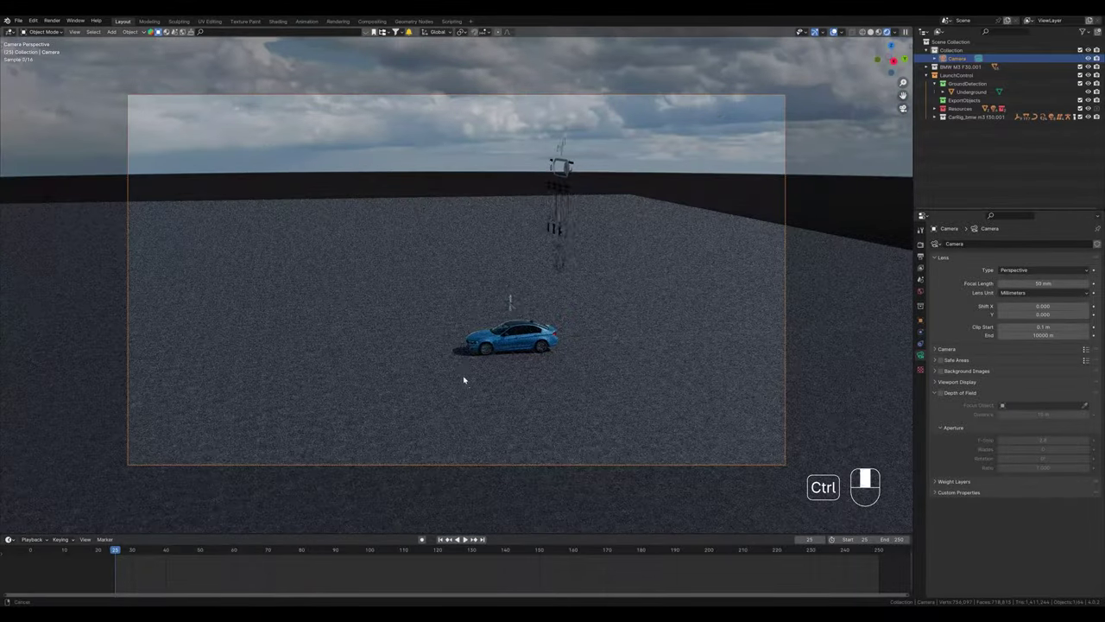
left_click(451, 367)
key("g")
key("shift")
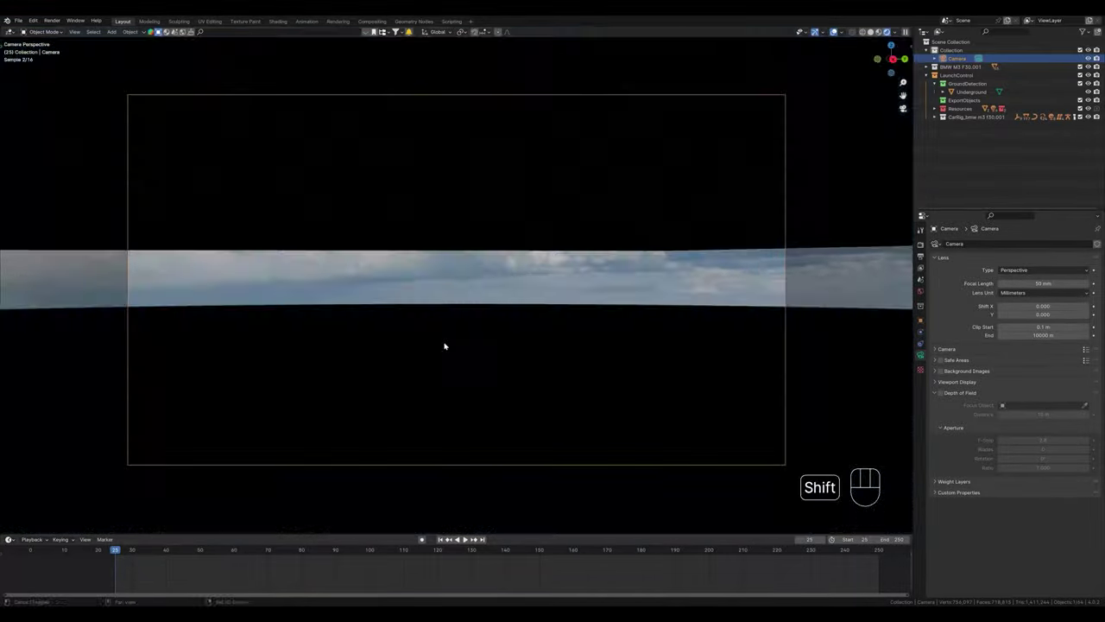
key("ctrl")
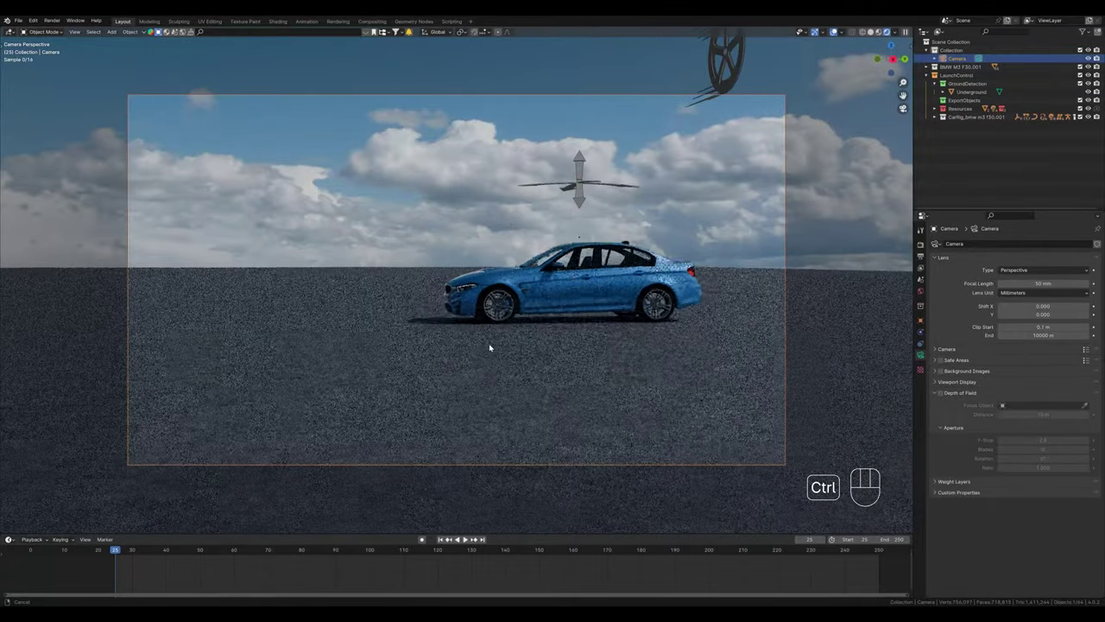
key("shift")
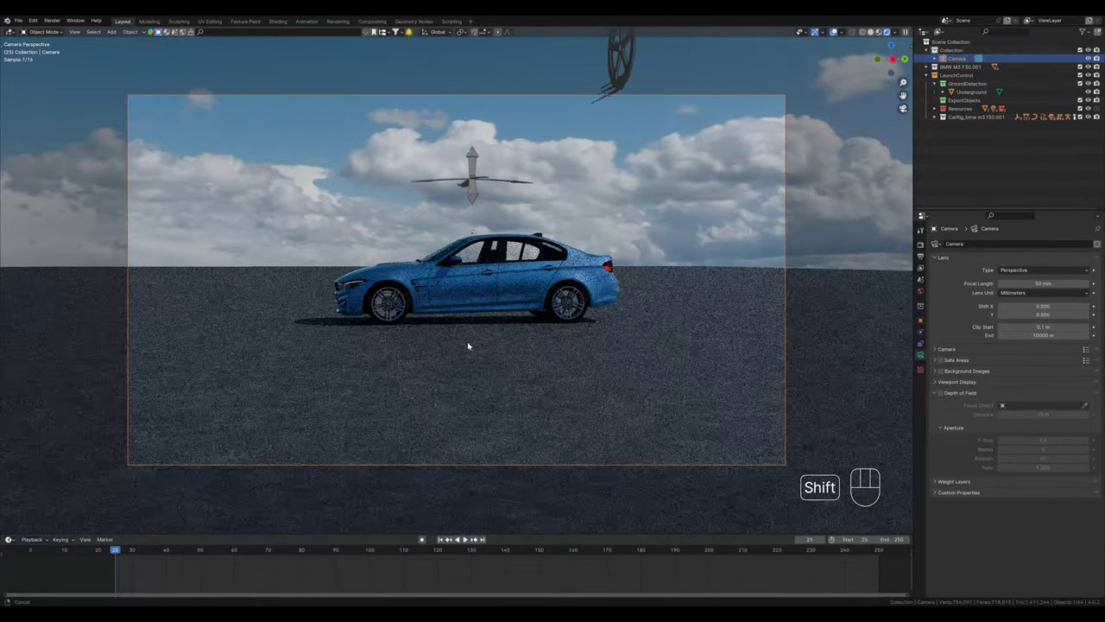
Step: Keyframe the camera's location and rotation at frame 25
left_click(507, 311)
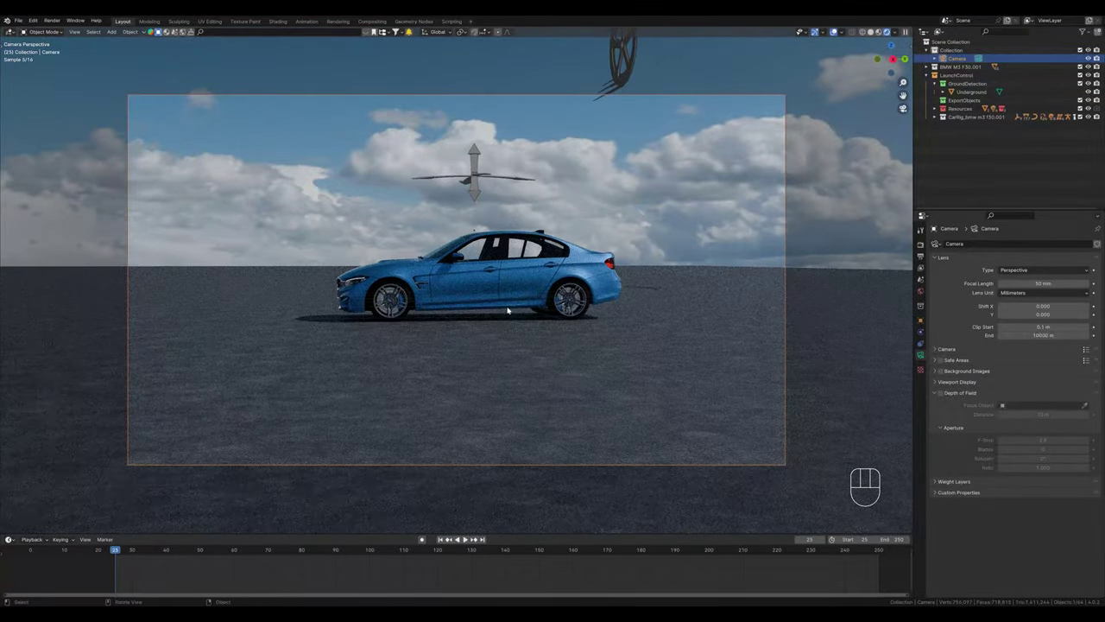
left_click(920, 321)
left_click_drag(1093, 271, 1093, 313)
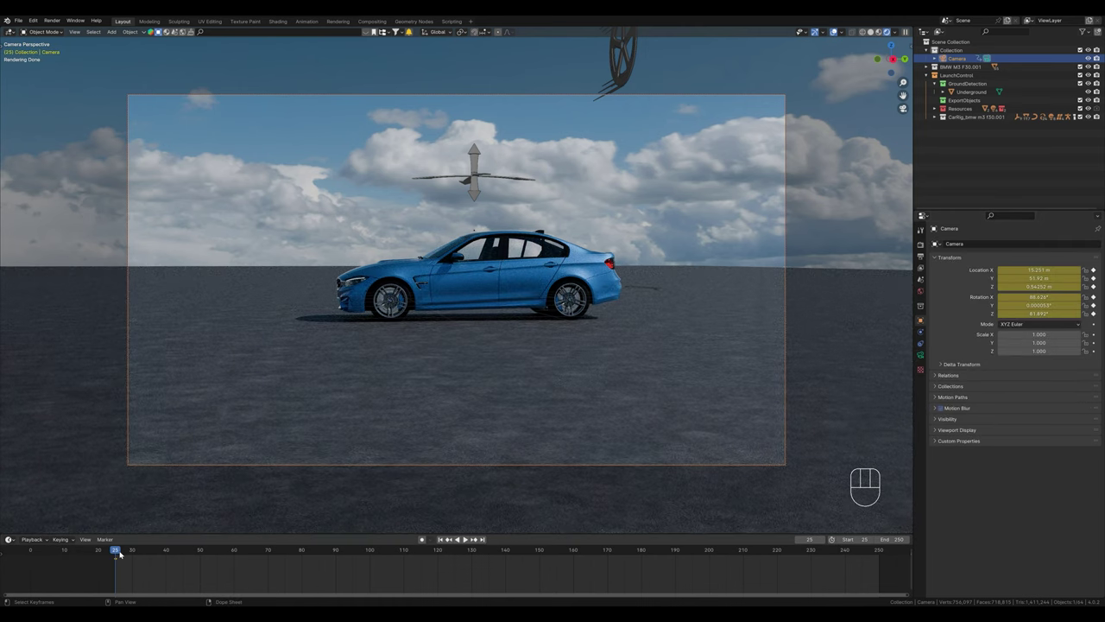
Step: At frame 60, move the camera closer to the car and keyframe it again
left_click_drag(119, 555, 234, 566)
middle_click_drag(286, 368, 552, 372, "shift")
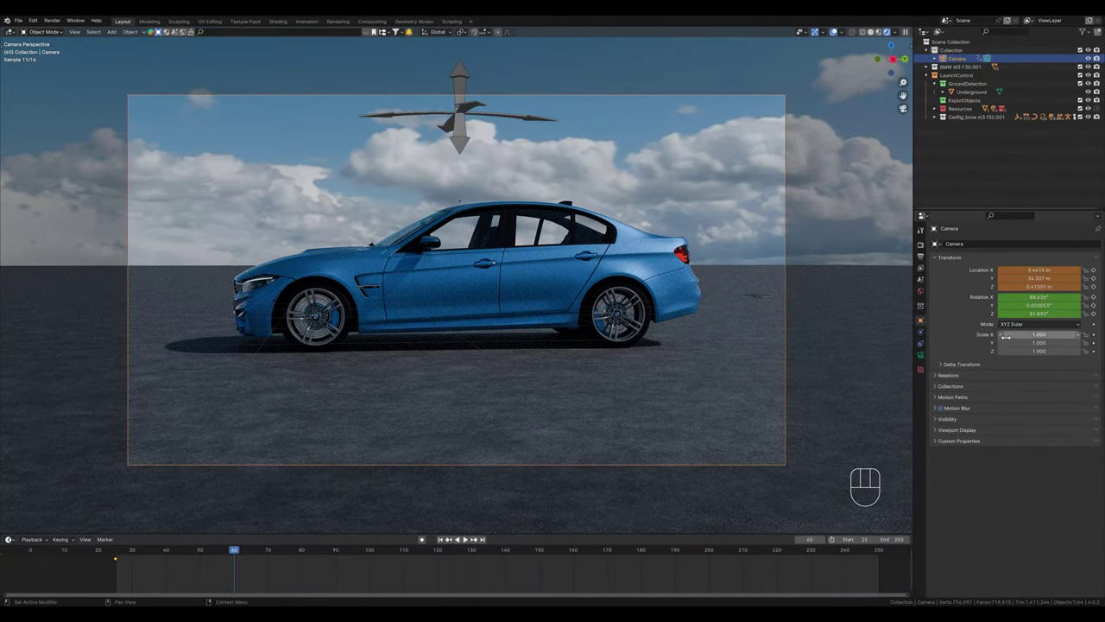
left_click_drag(1095, 271, 1096, 309)
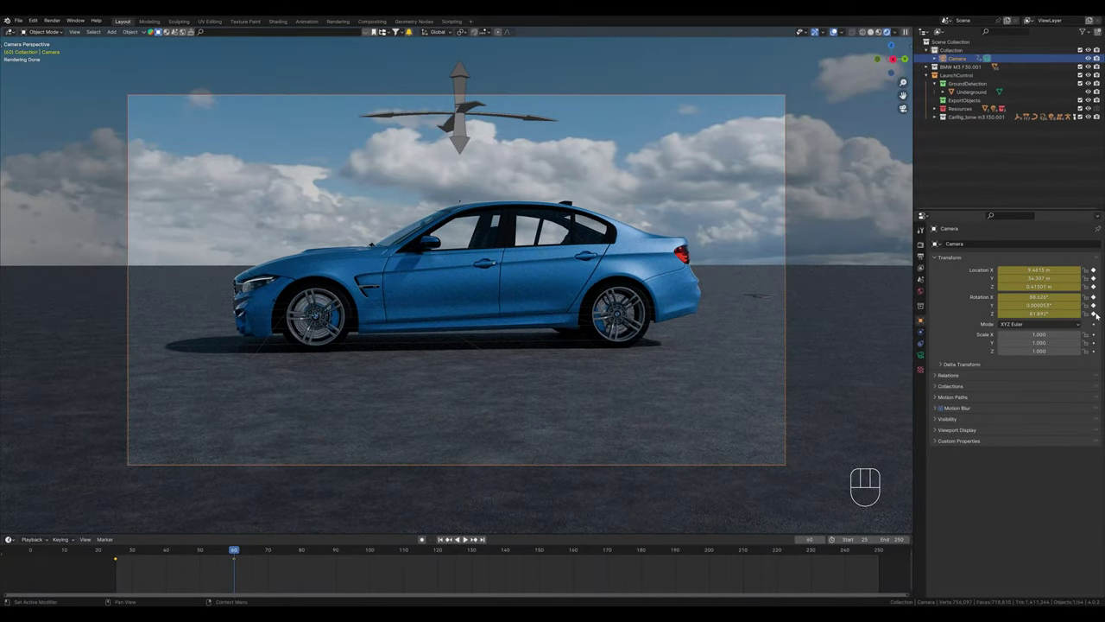
left_click_drag(235, 556, 187, 553)
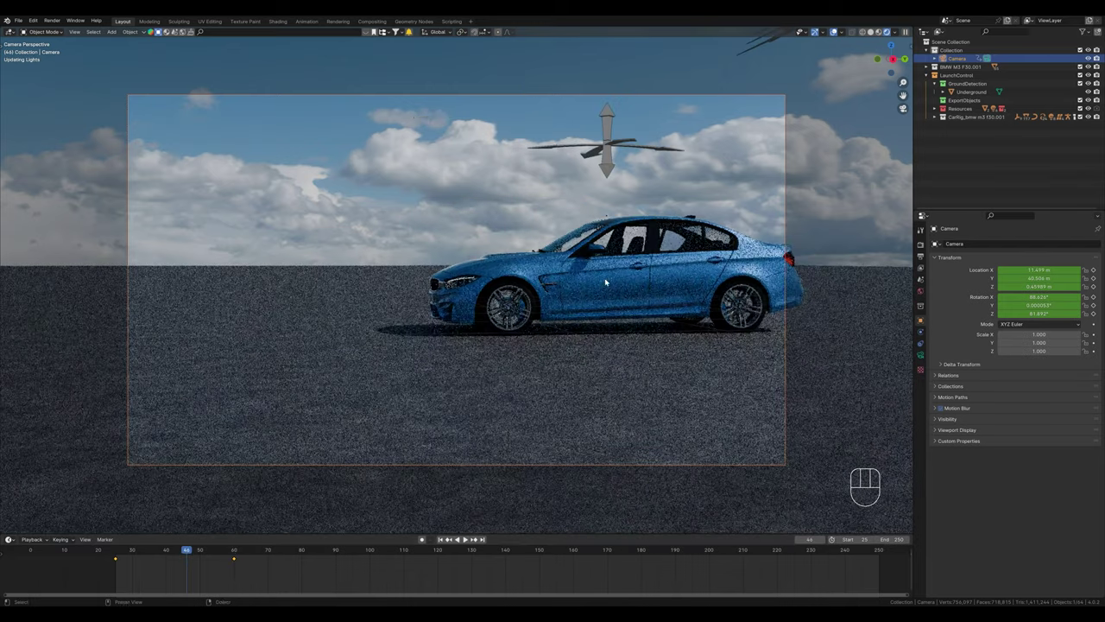
Step: Switch the render engine to EEVEE and preview the camera push-in from frame 26
left_click(921, 246)
left_click(1027, 245)
left_click(1013, 255)
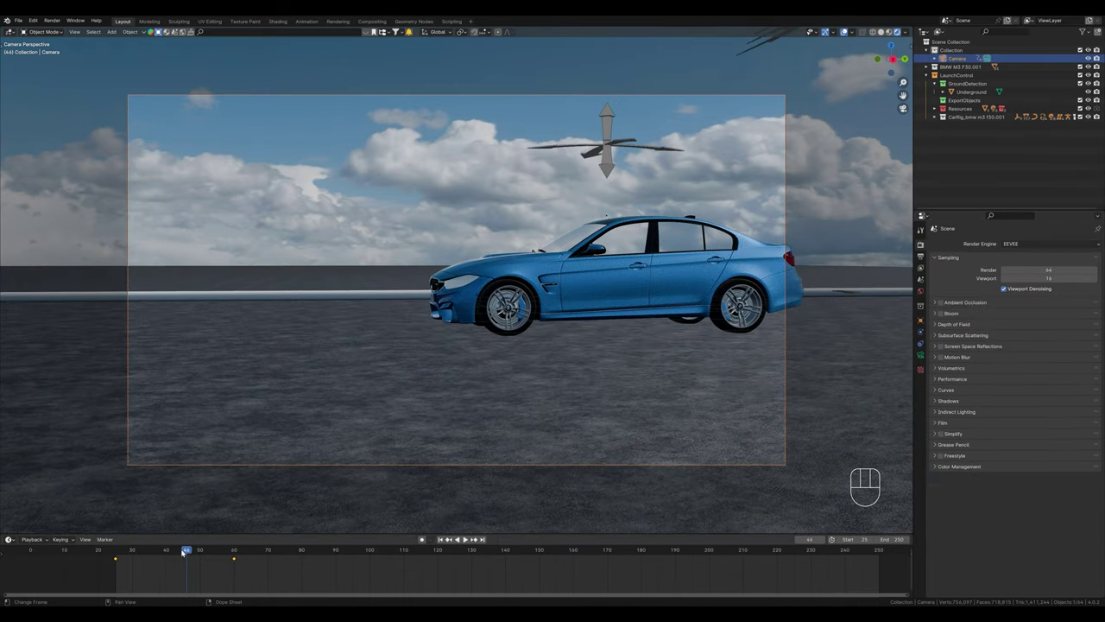
left_click_drag(184, 552, 116, 557)
key("space")
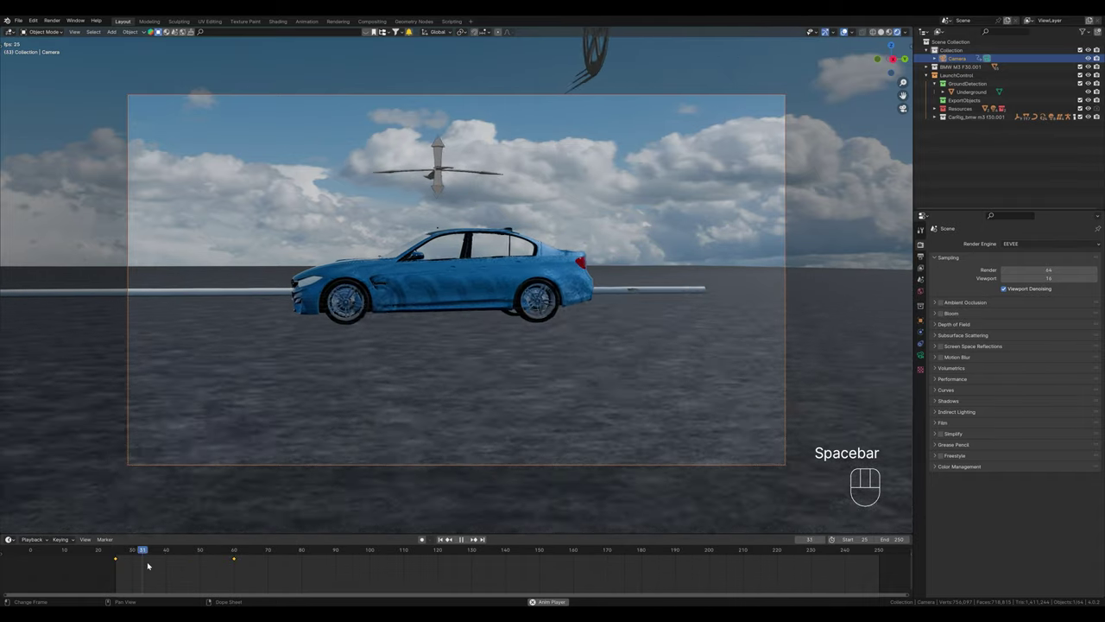
key("space")
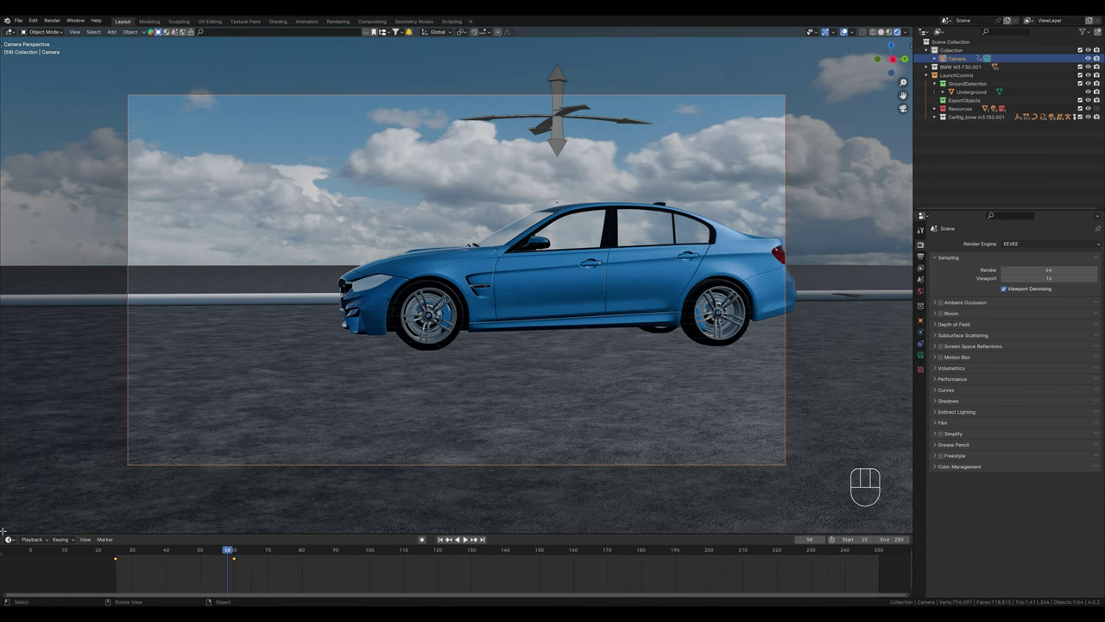
Step: Split off a lower Graph Editor area and fit the camera's animation curves into view
left_click_drag(16, 469, 26, 402)
left_click(12, 405)
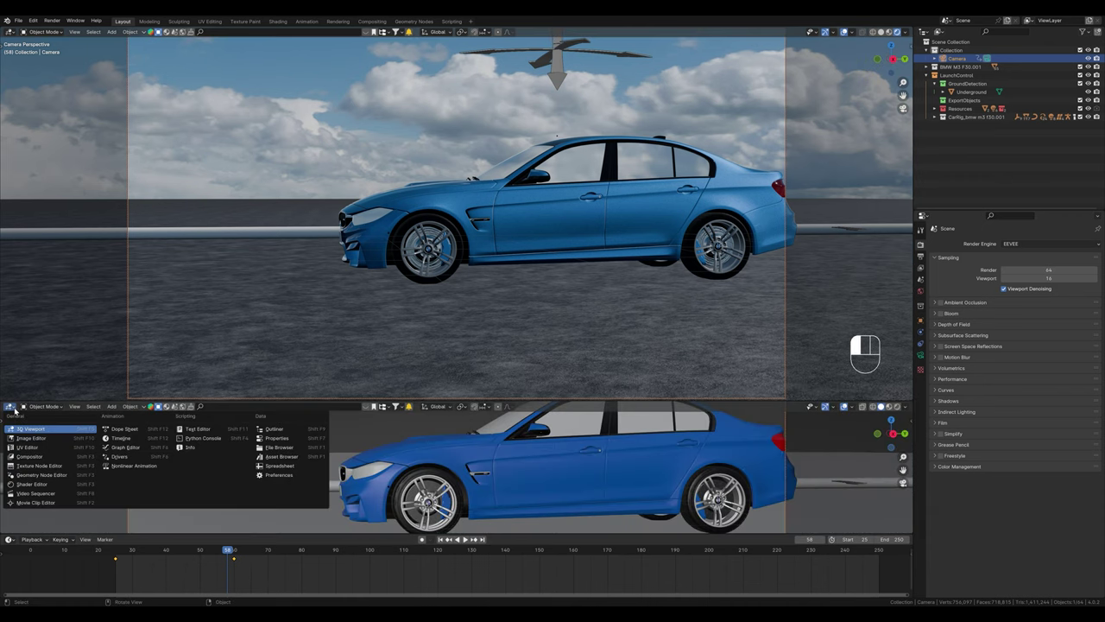
left_click(116, 447)
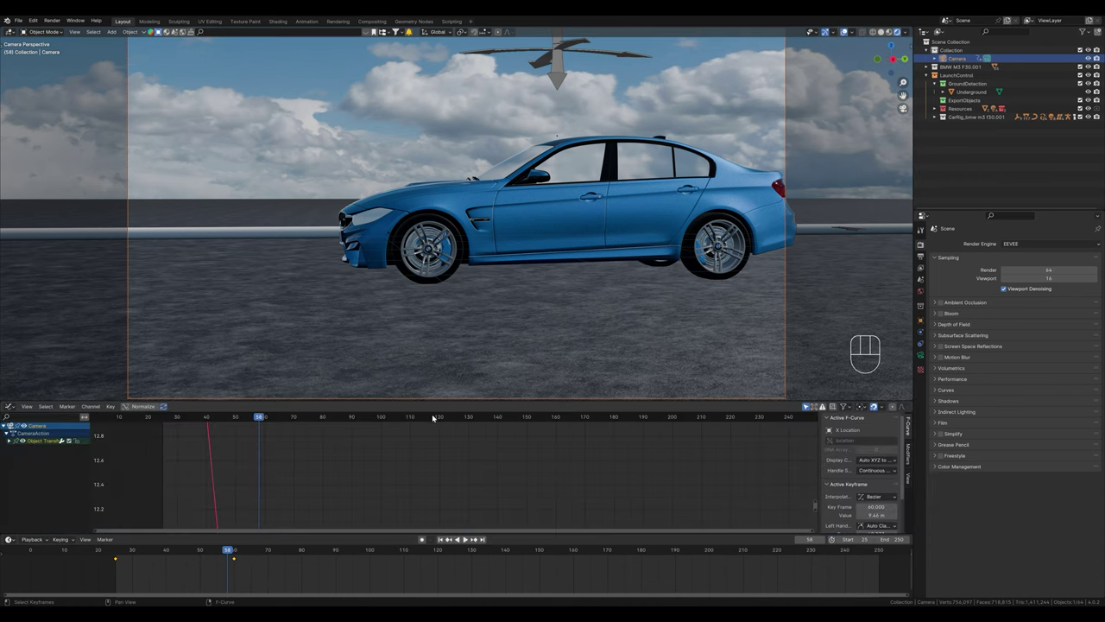
left_click_drag(429, 401, 424, 308)
left_click_drag(816, 492, 816, 450)
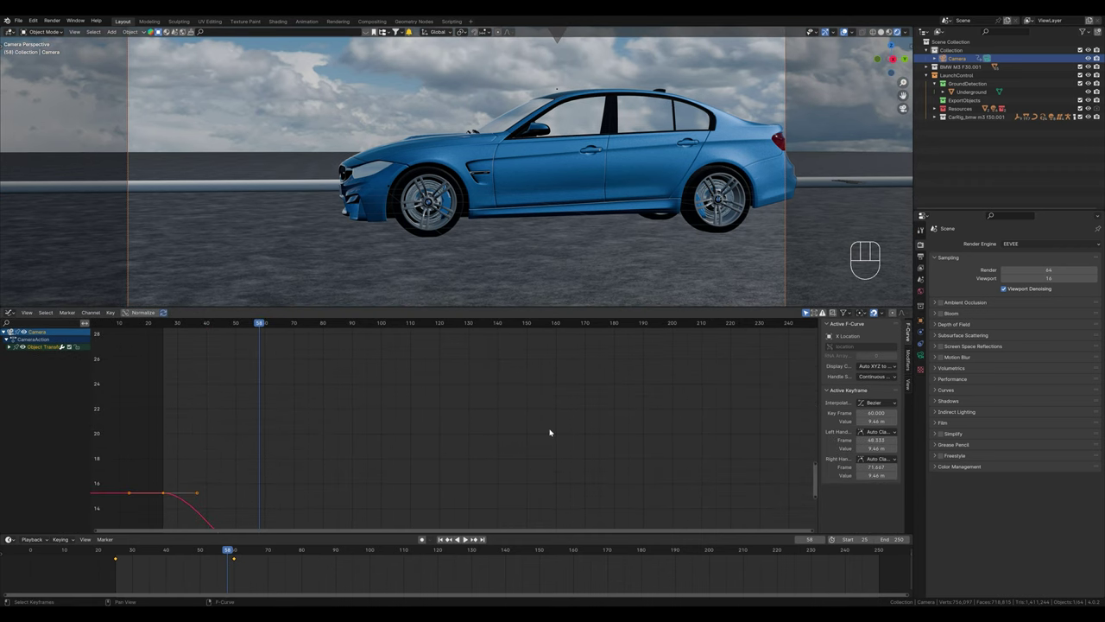
key("KP_Decimal")
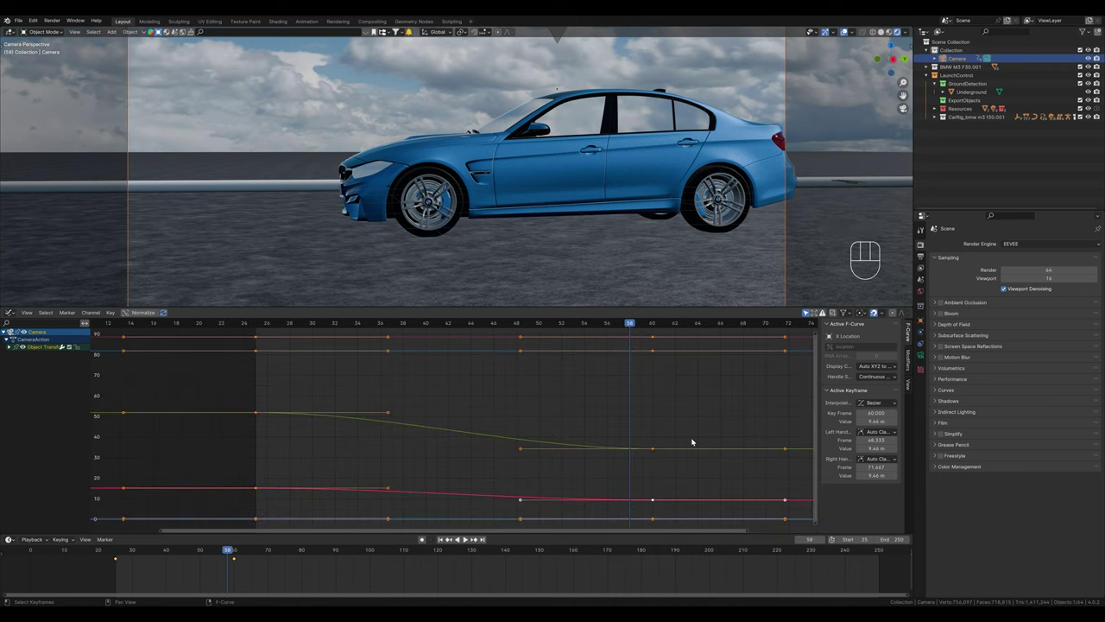
Step: Set all camera keyframes to Linear interpolation
left_click_drag(293, 577, 110, 557)
right_click(130, 564)
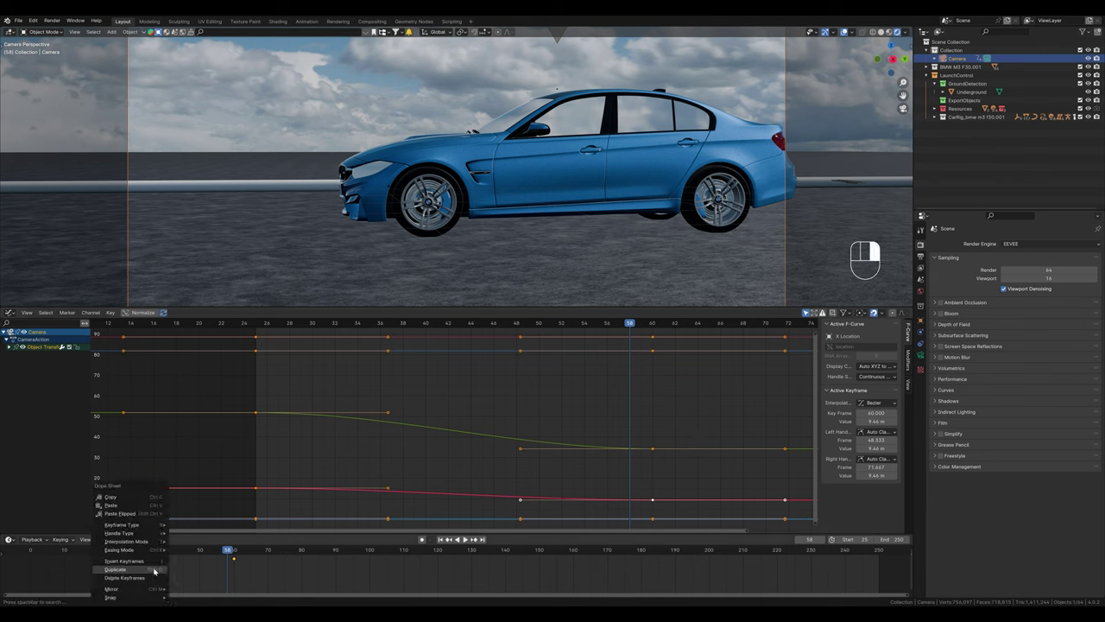
mouse_move(126, 542)
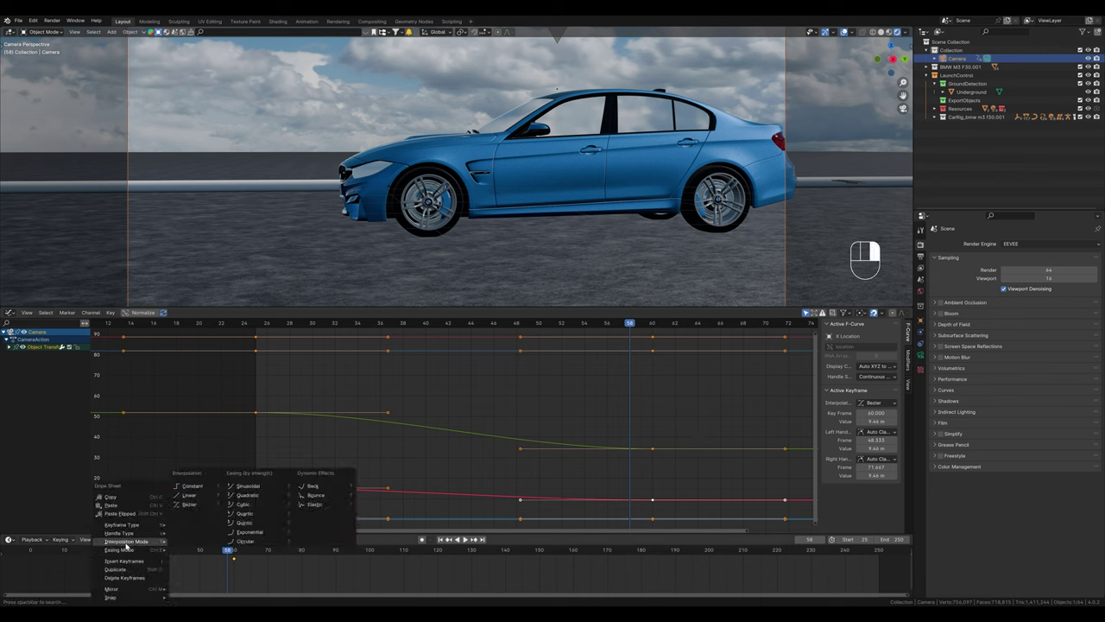
left_click(188, 496)
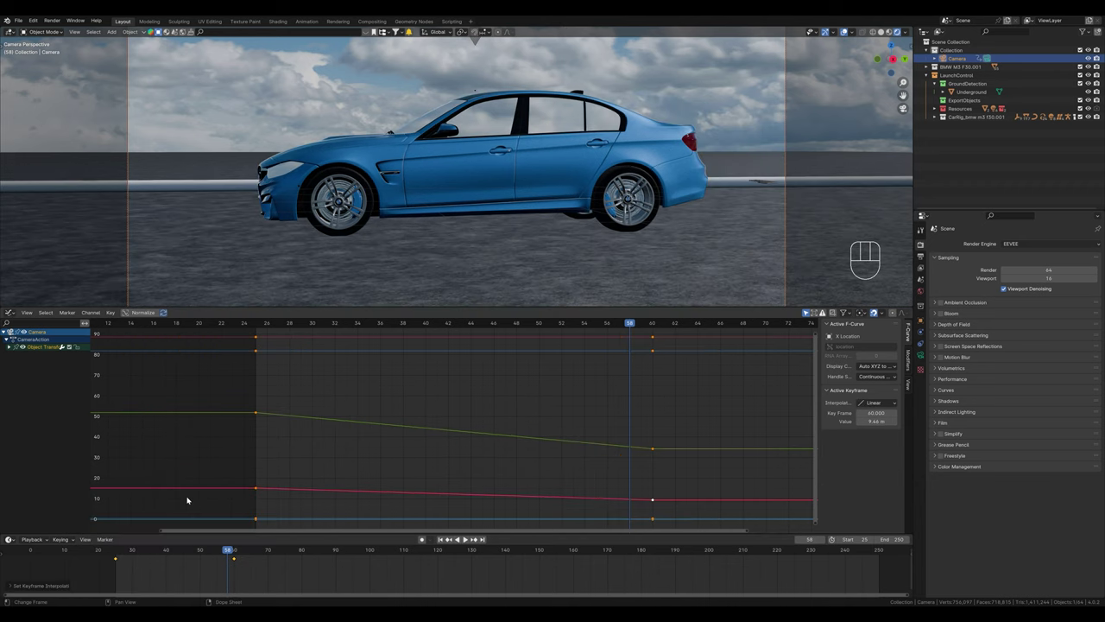
Step: Enlarge the 3D view again and play the camera move from frame 25
left_click(258, 325)
left_click_drag(345, 305, 358, 386)
key("space")
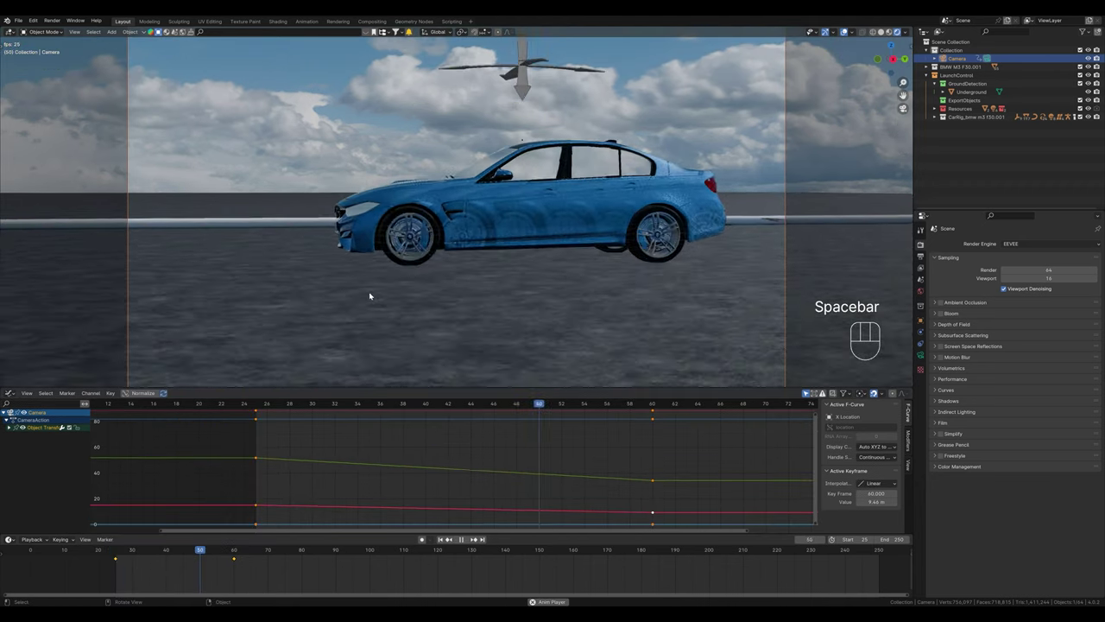
key("space")
key("space")
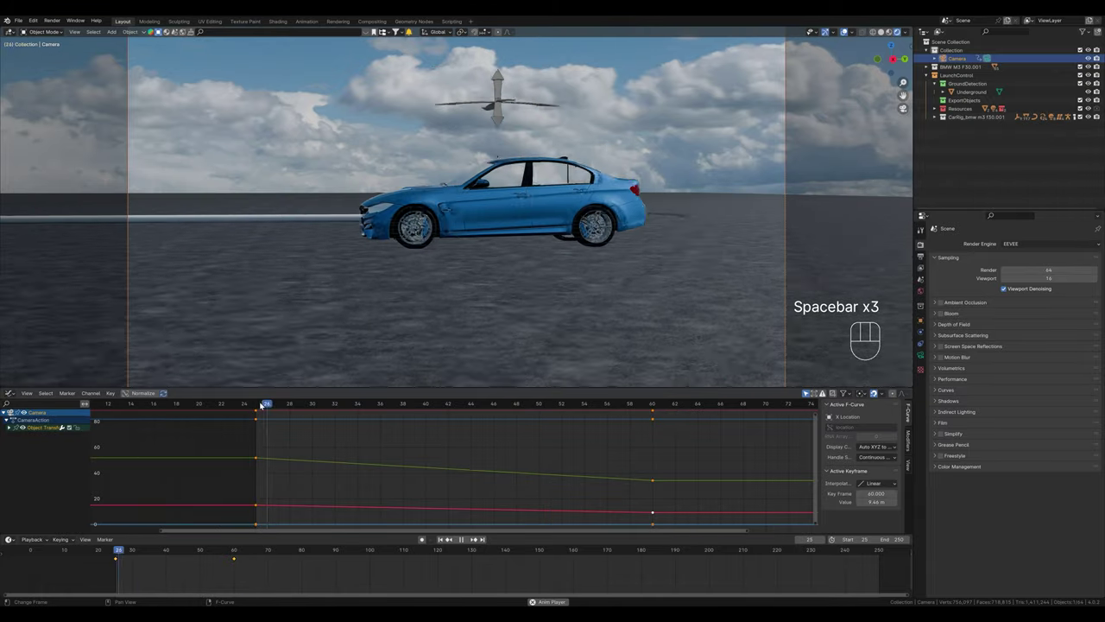
key("space")
key("space")
key("space")
key("space")
key("space")
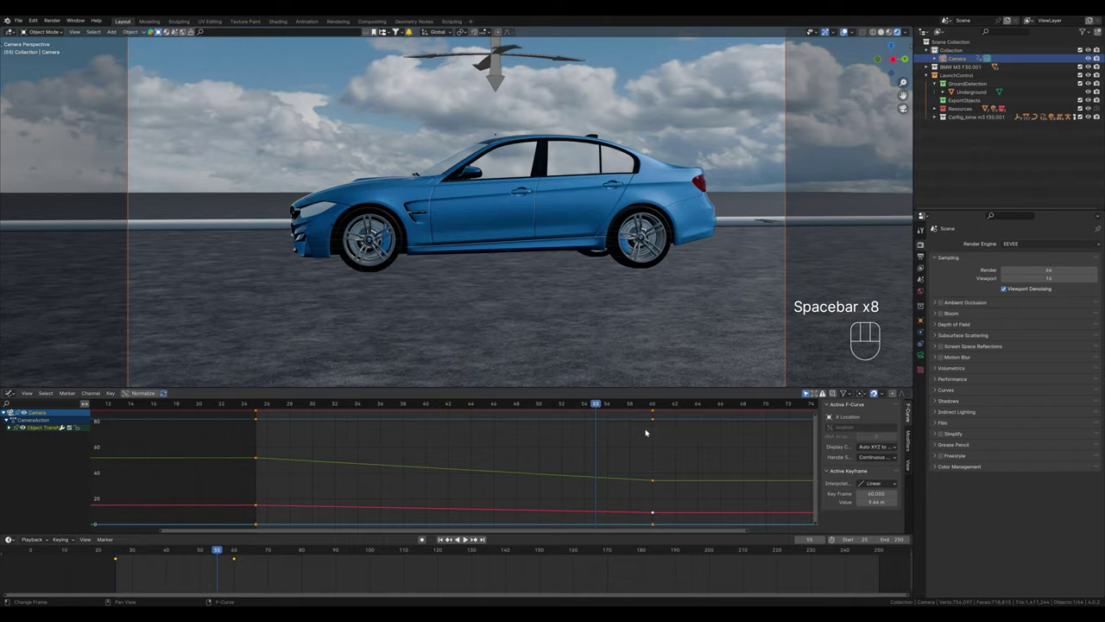
Step: At frame 25, add a Plain Axes empty at the car and scale it down
mouse_move(598, 406)
left_mouse_down()
mouse_move(631, 407)
mouse_move(255, 423)
left_mouse_up()
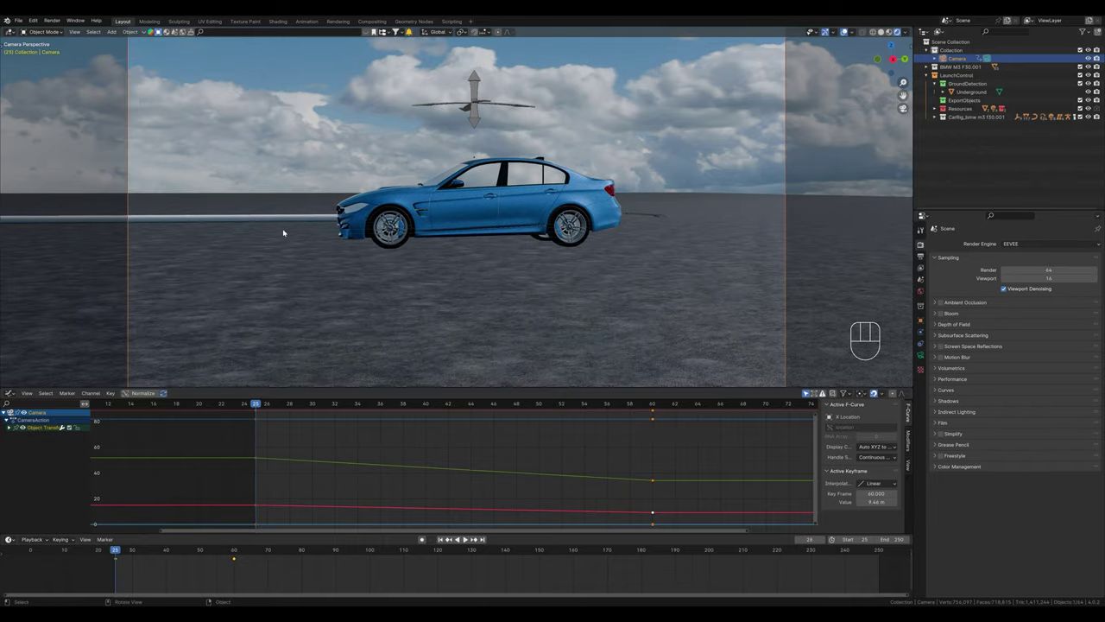
left_click(6, 50)
left_click(12, 62)
left_click(14, 50)
key("shift+a")
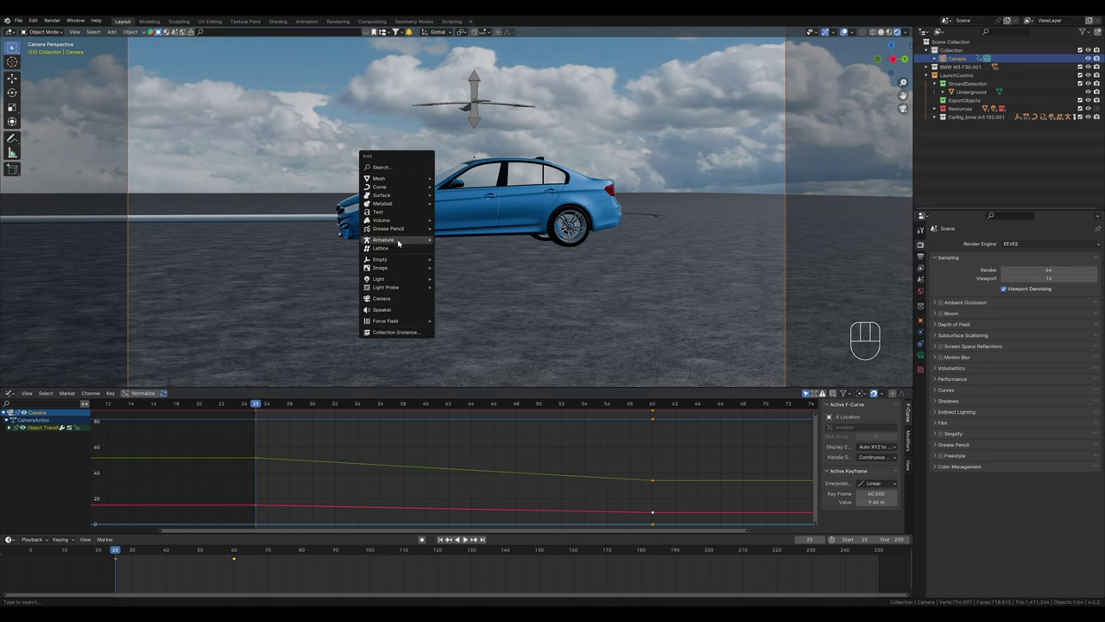
mouse_move(397, 259)
left_click(456, 296)
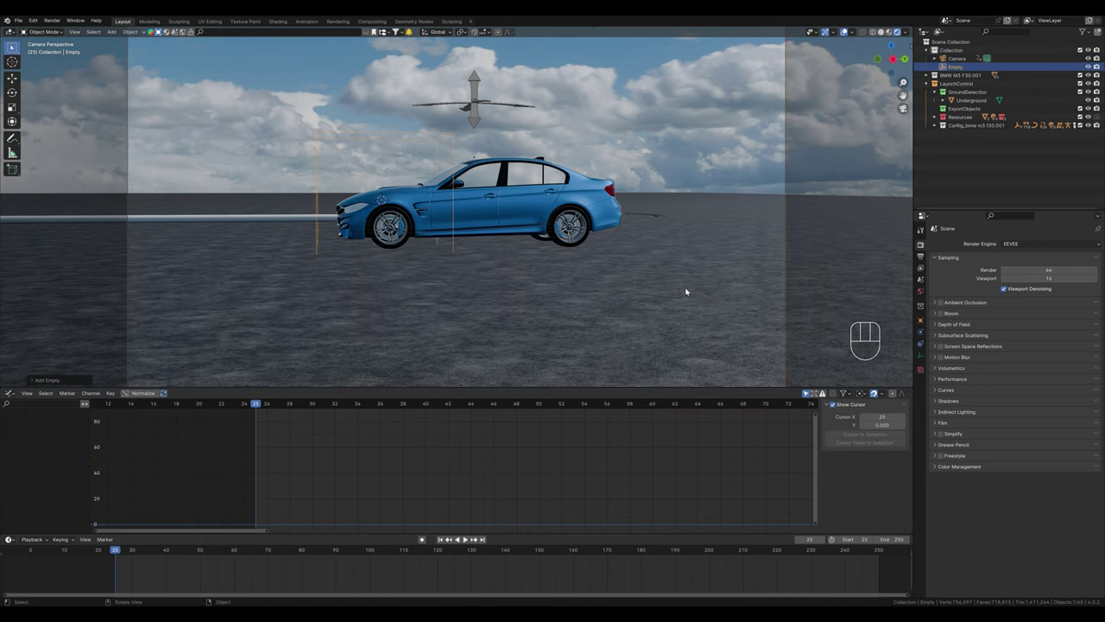
key("s")
left_click(445, 235)
Step: Parent the empty to the car body with Keep Transform and scrub to verify it follows
left_click(412, 201, "shift")
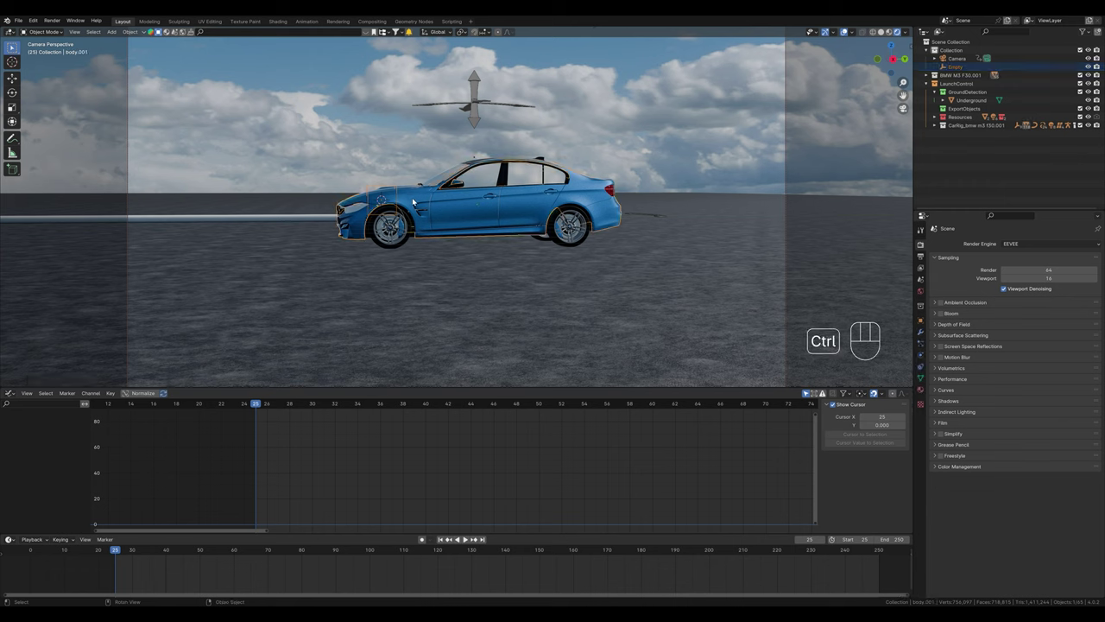
key("ctrl+p")
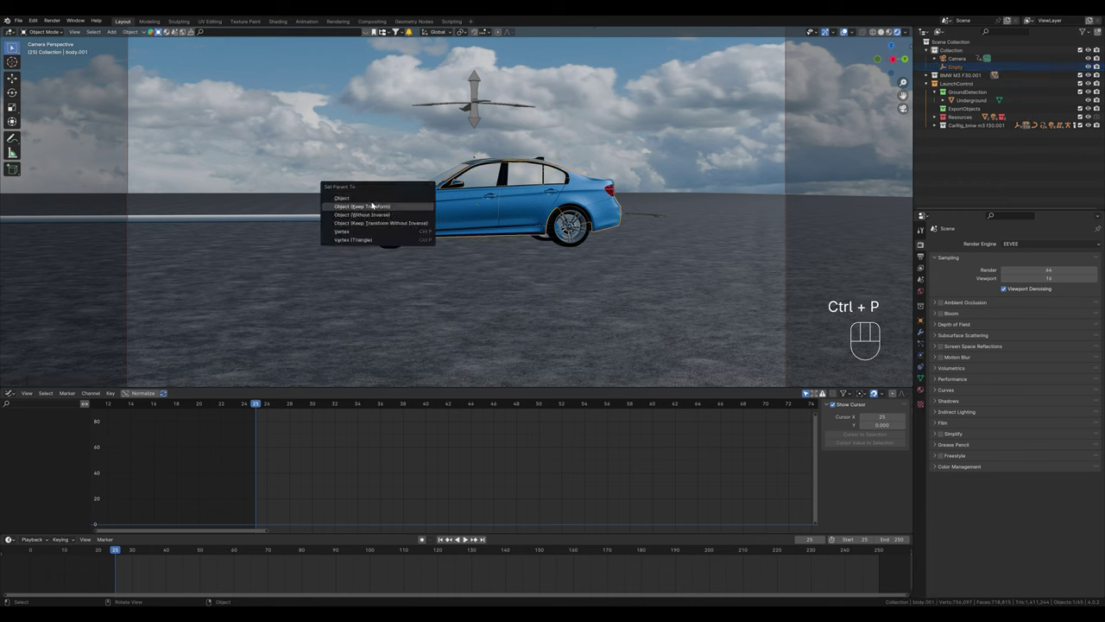
left_click(373, 206)
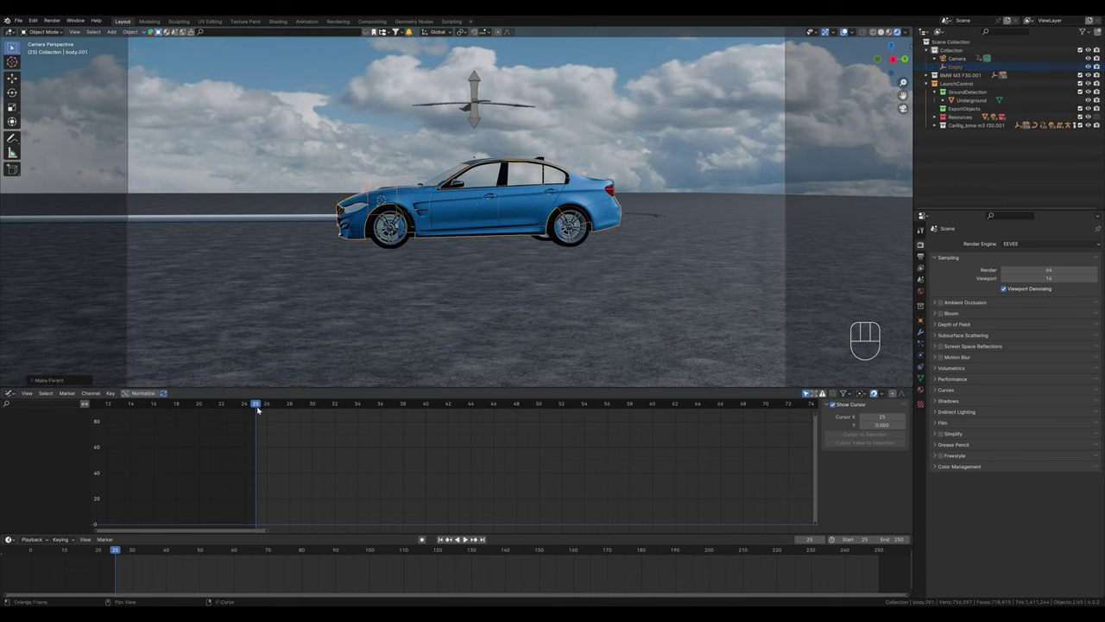
left_click_drag(258, 410, 335, 409)
Step: Enable the camera's depth of field, focused on the Empty with an F-Stop of 1.2
left_click(957, 58)
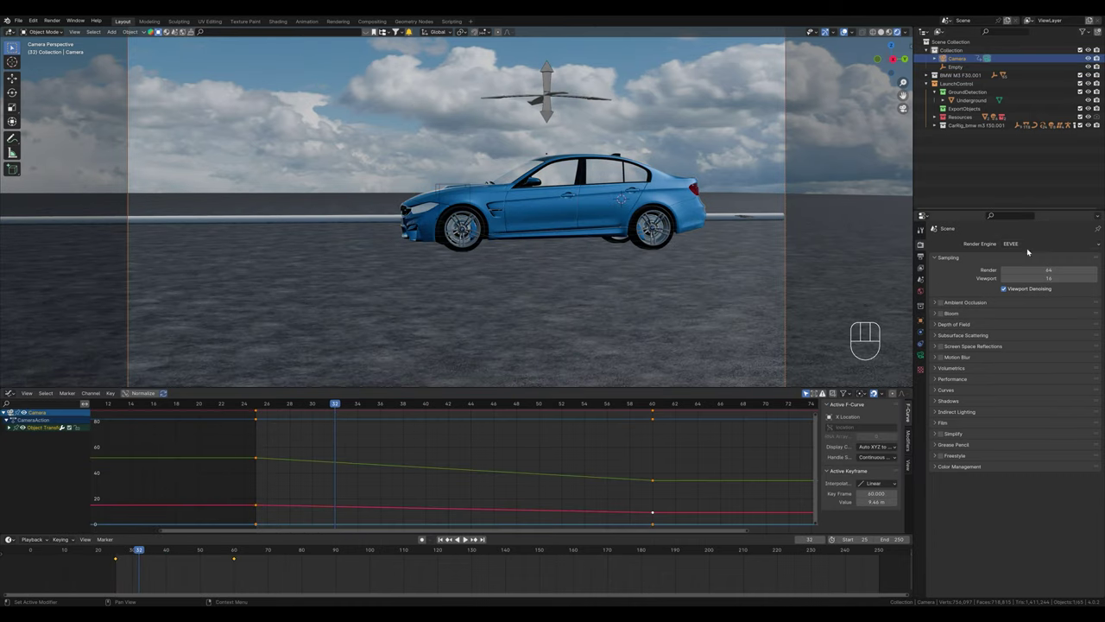
left_click(920, 355)
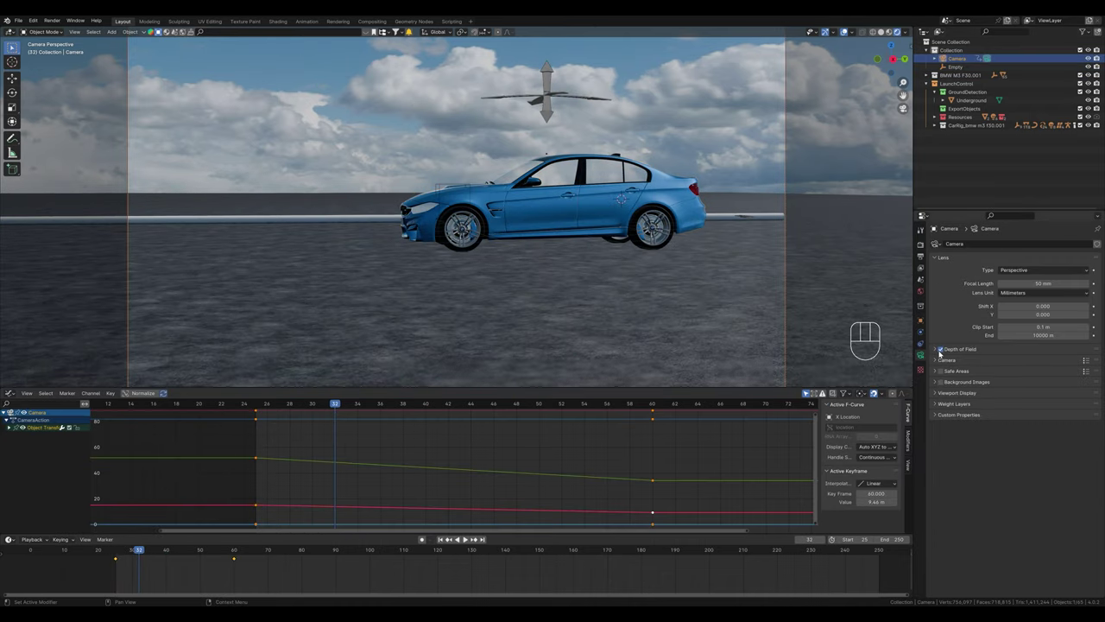
left_click(934, 349)
left_click(1086, 361)
left_click(460, 176)
left_click(1036, 395)
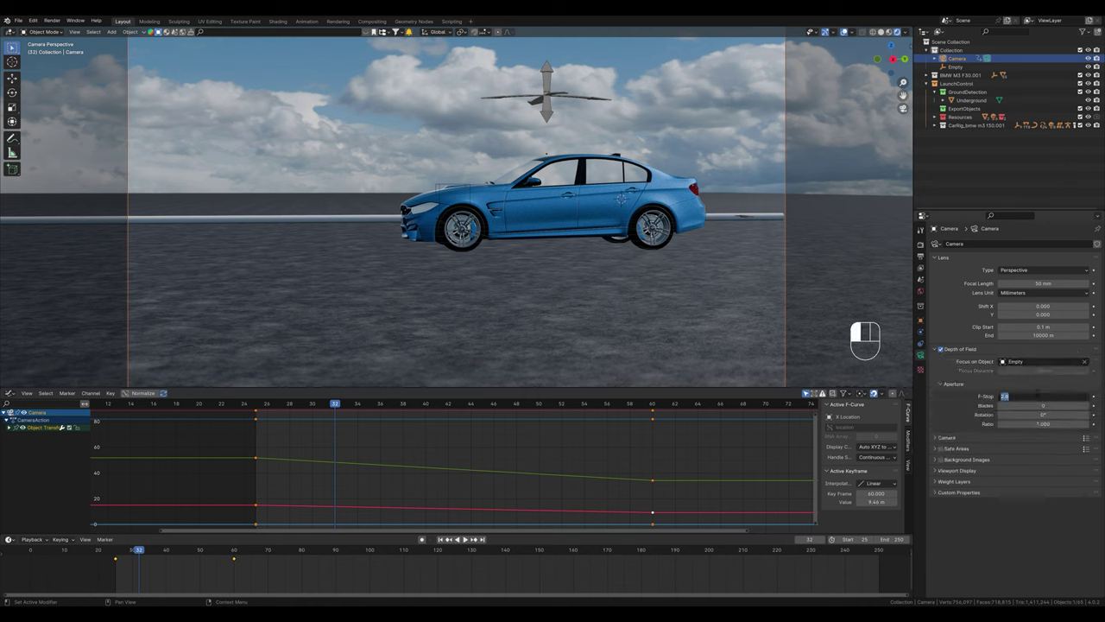
key("Return")
Step: Check the focus at frame 59, then play from frame 25 to preview it
left_click_drag(335, 415, 641, 429)
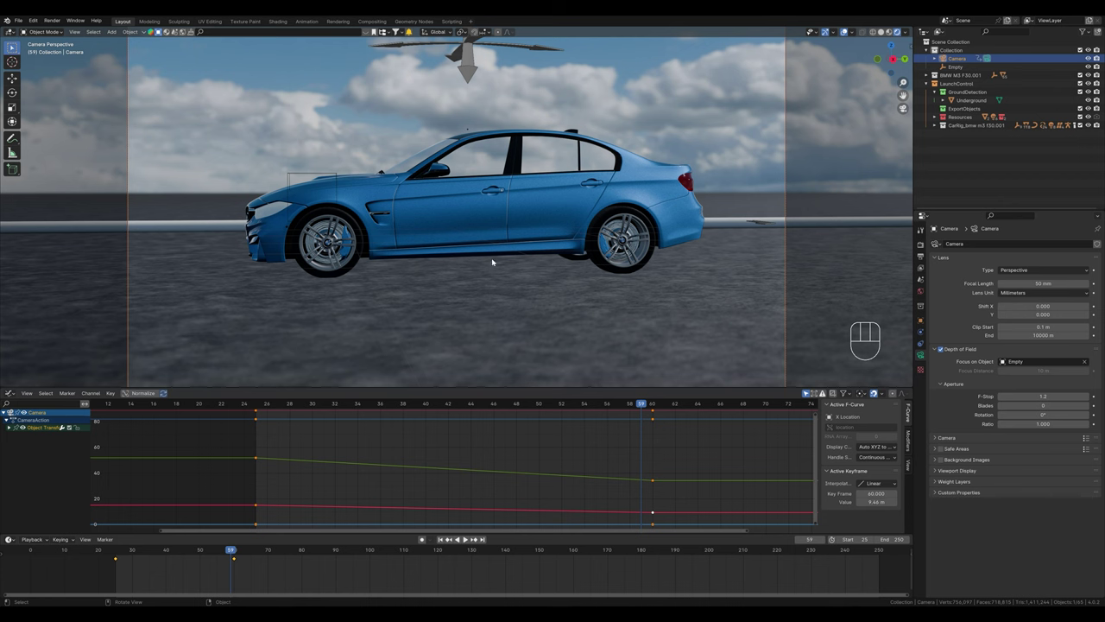
left_click_drag(547, 410, 259, 409)
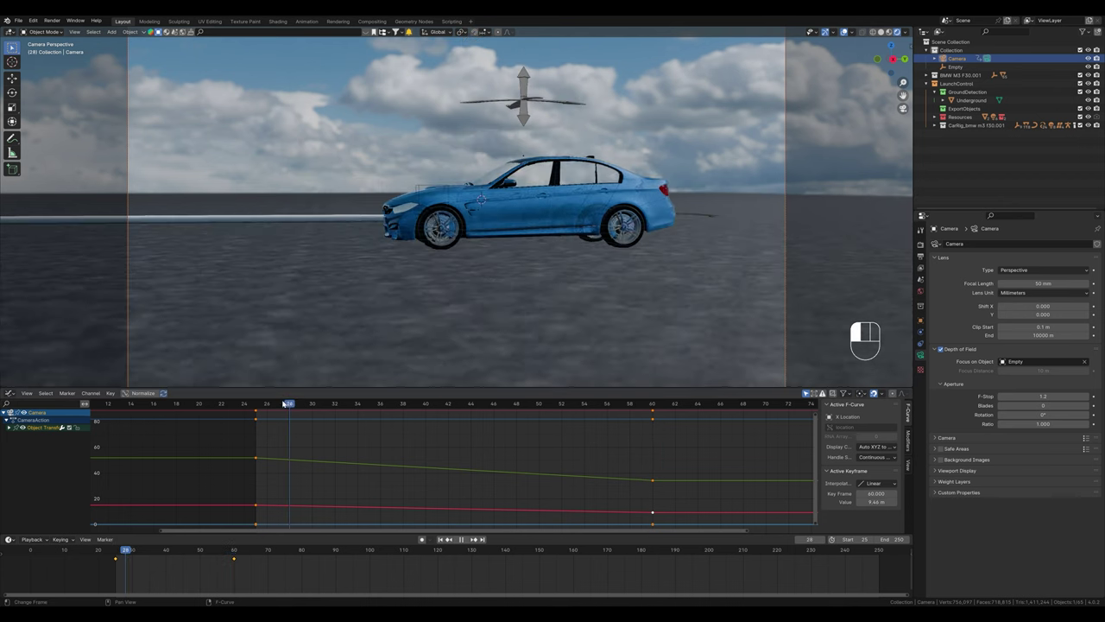
key("space")
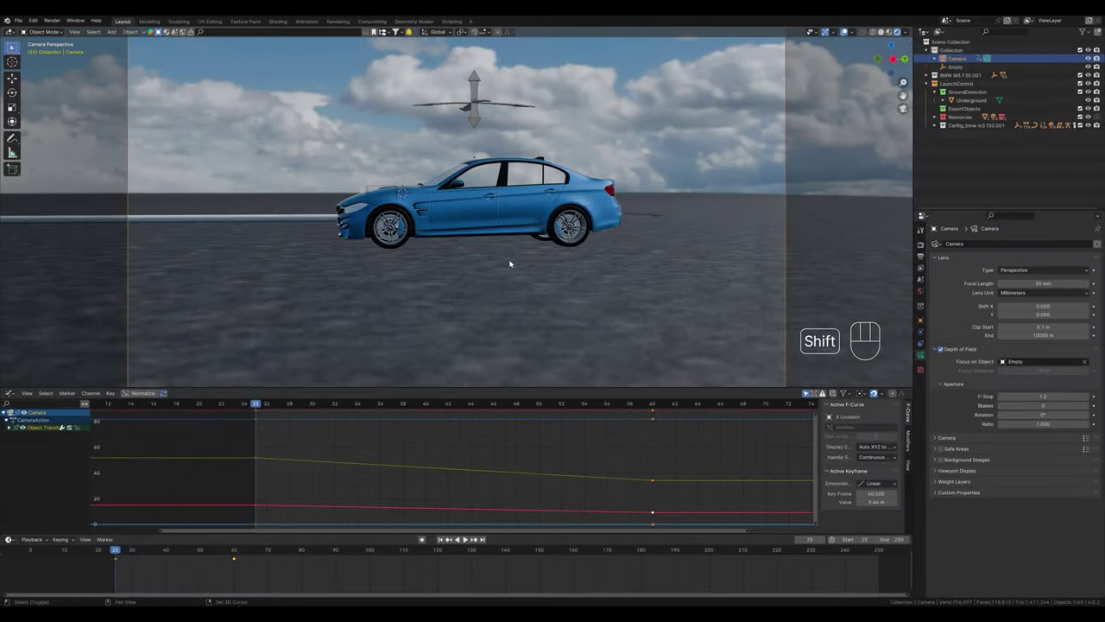
Step: Add a second camera, Camera.001, keeping its default name
key("shift+a")
mouse_move(512, 262)
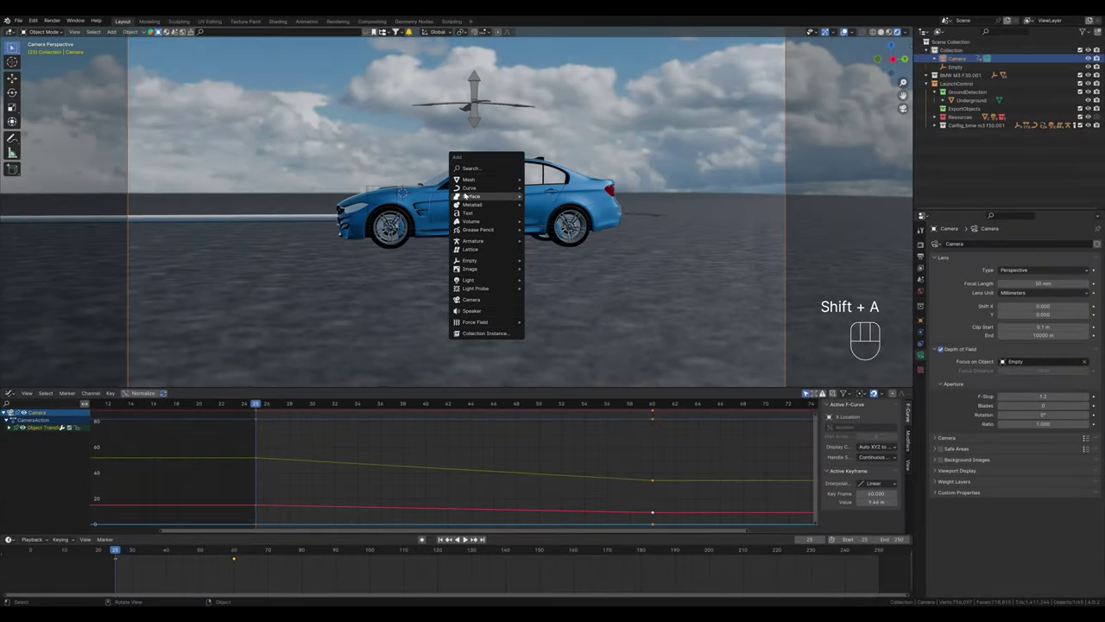
left_click(481, 300)
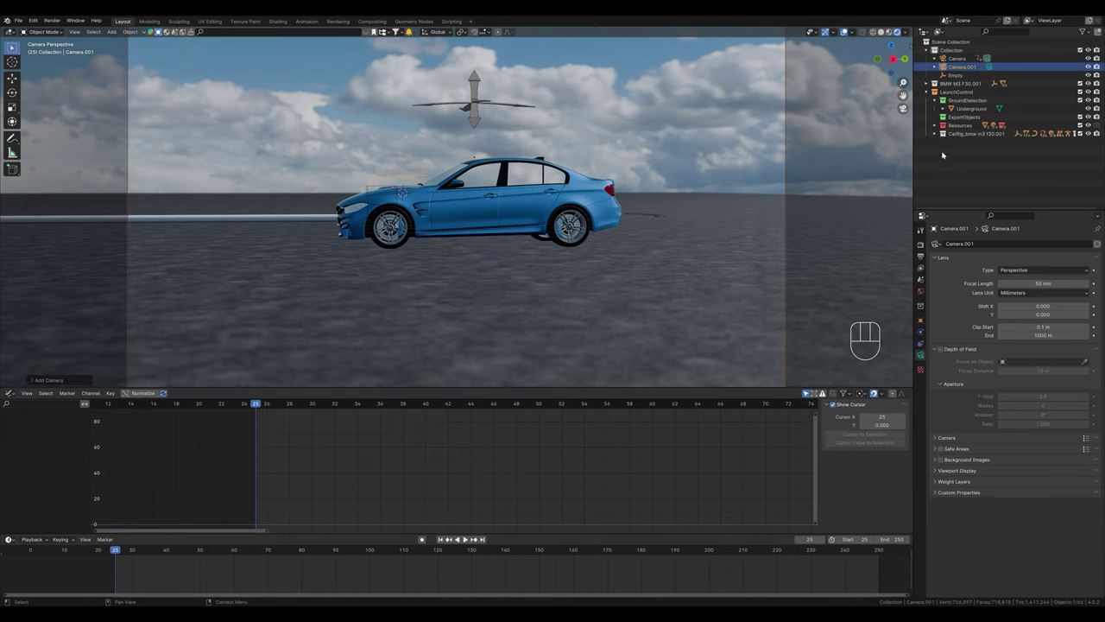
double_click(961, 67)
left_click(968, 175)
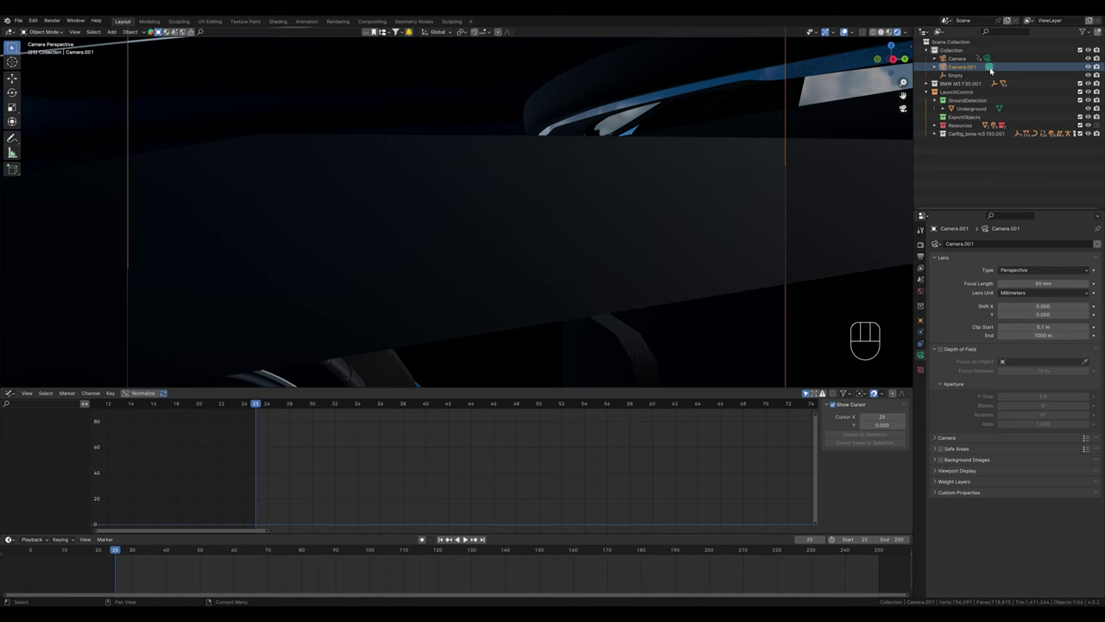
Step: Compare the two camera shots and leave Camera as the active scene camera
left_click(989, 67)
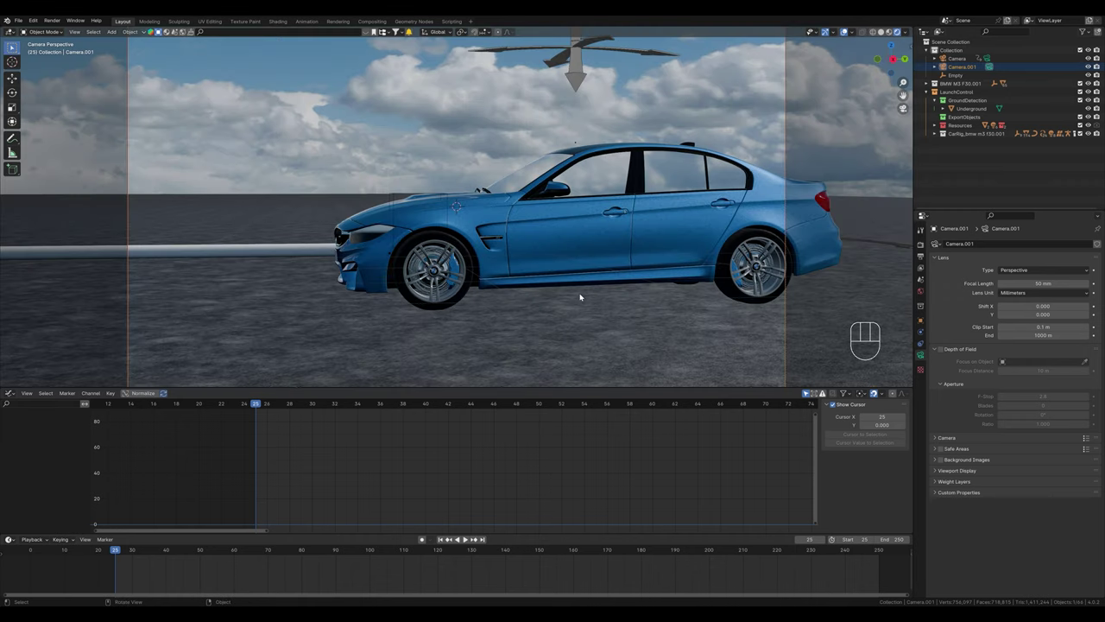
left_click(987, 58)
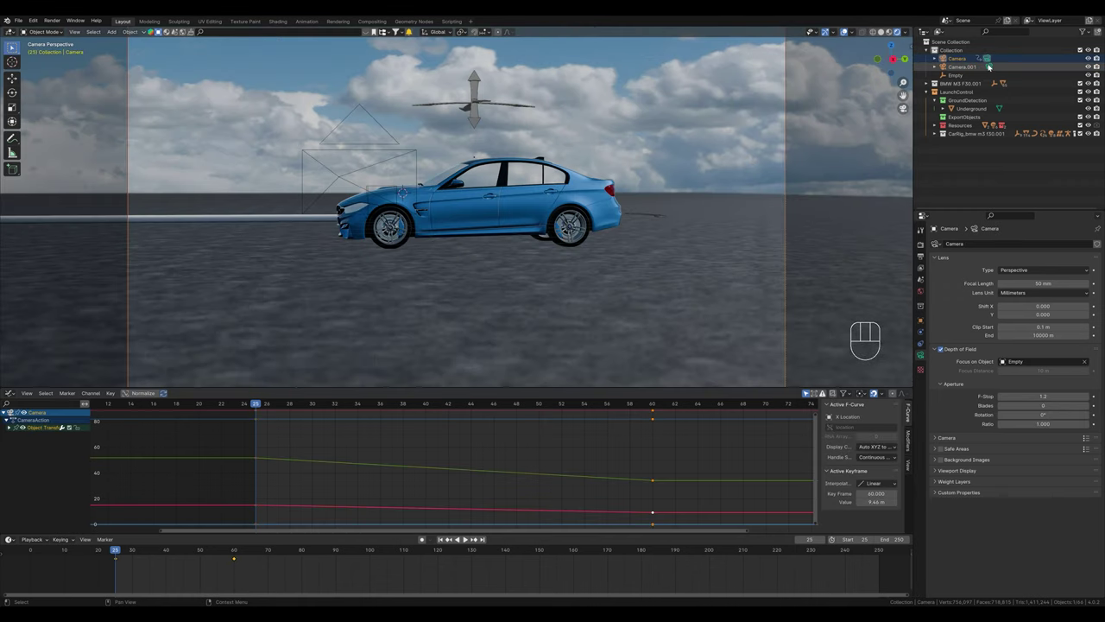
left_click(990, 67)
left_click(987, 58)
left_click(990, 67)
left_click(987, 58)
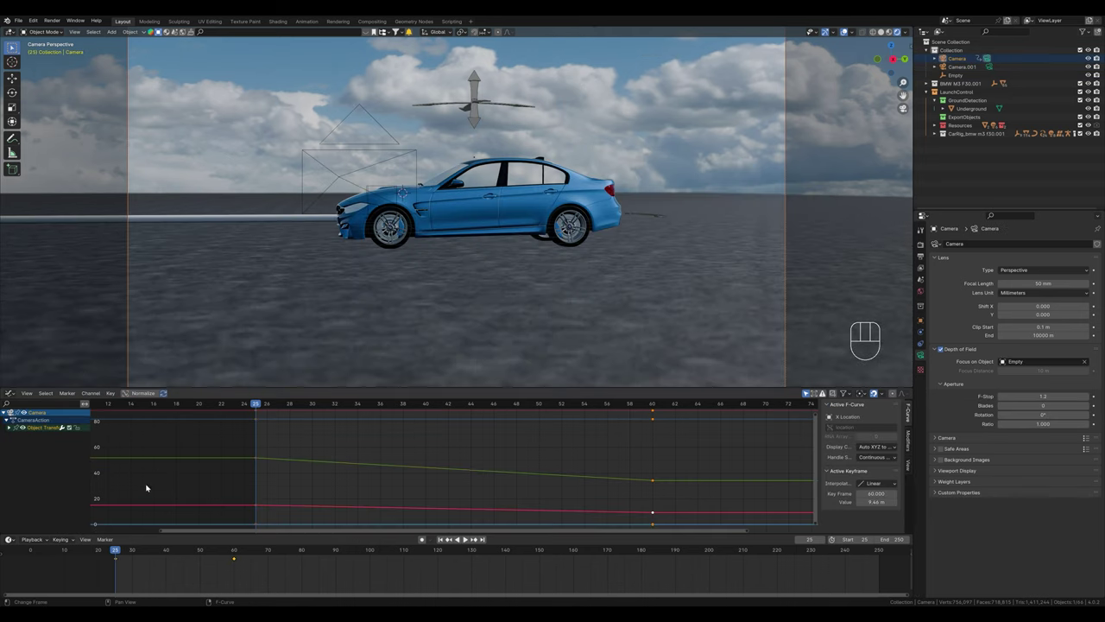
Step: Add a timeline marker at frame 25 and bind Camera to it
left_click(105, 539)
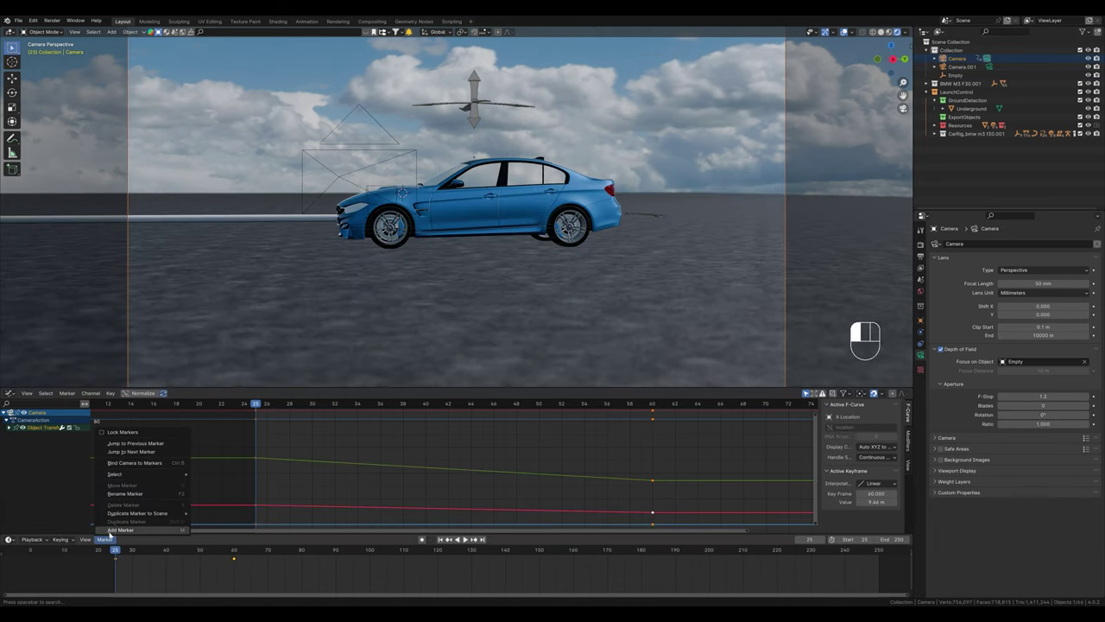
left_click(112, 529)
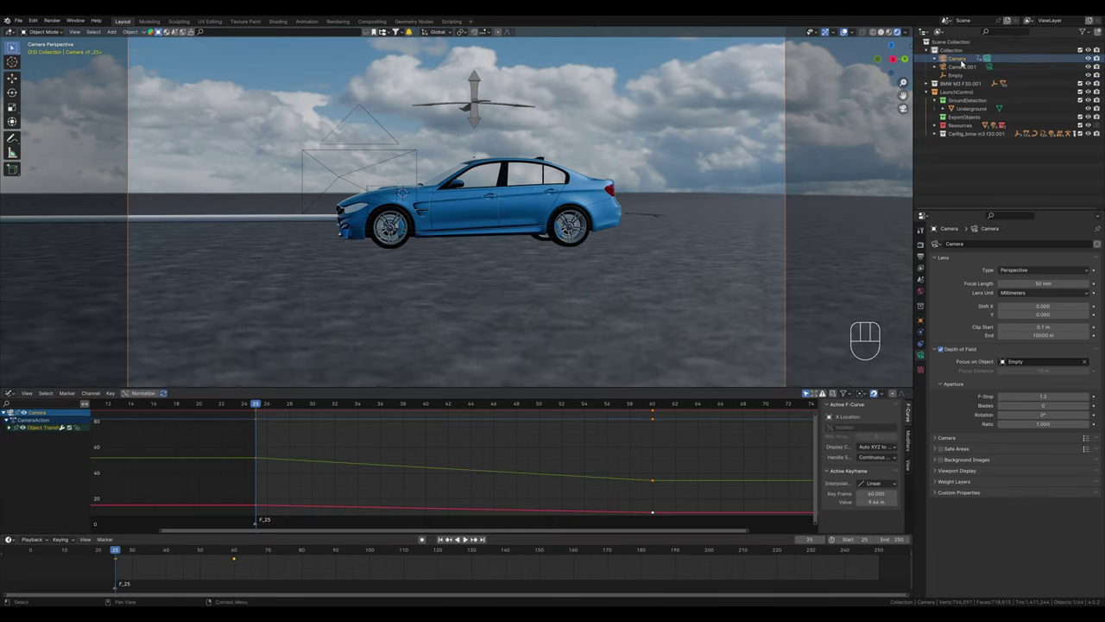
left_click(106, 540)
left_click(117, 464)
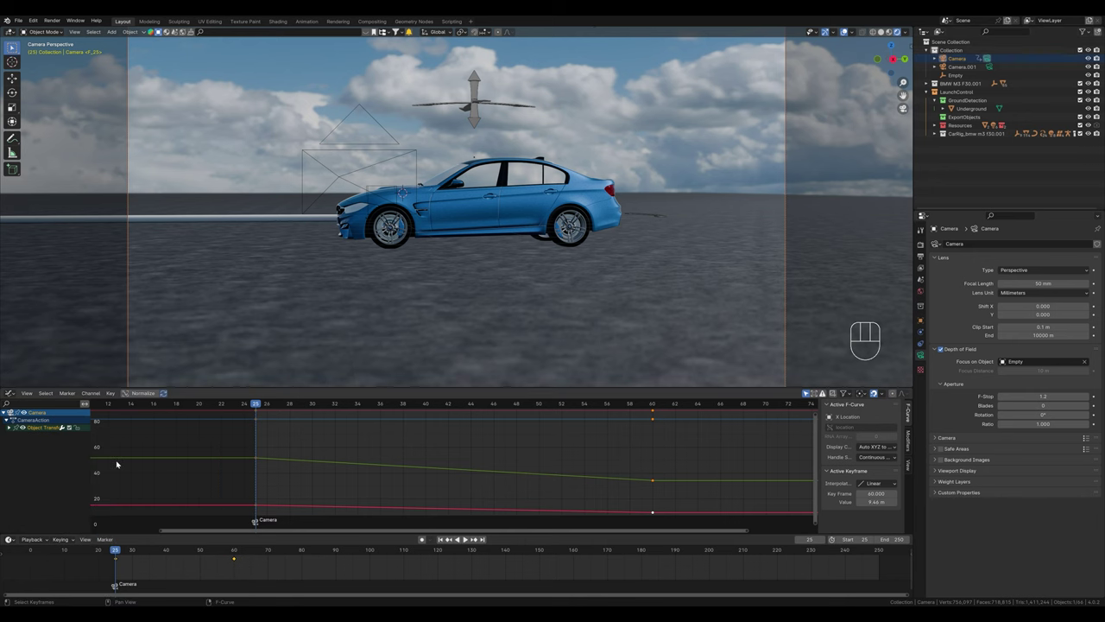
Step: Add a marker at frame 60, bind Camera.001 to it, and scrub to preview the cut
left_click(233, 555)
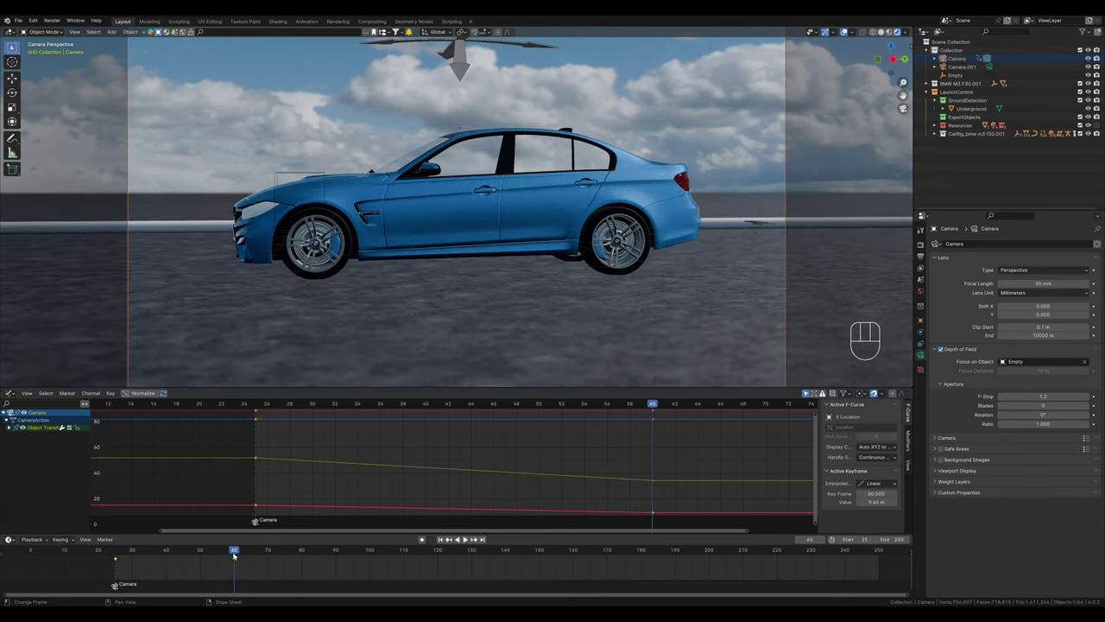
left_click(106, 544)
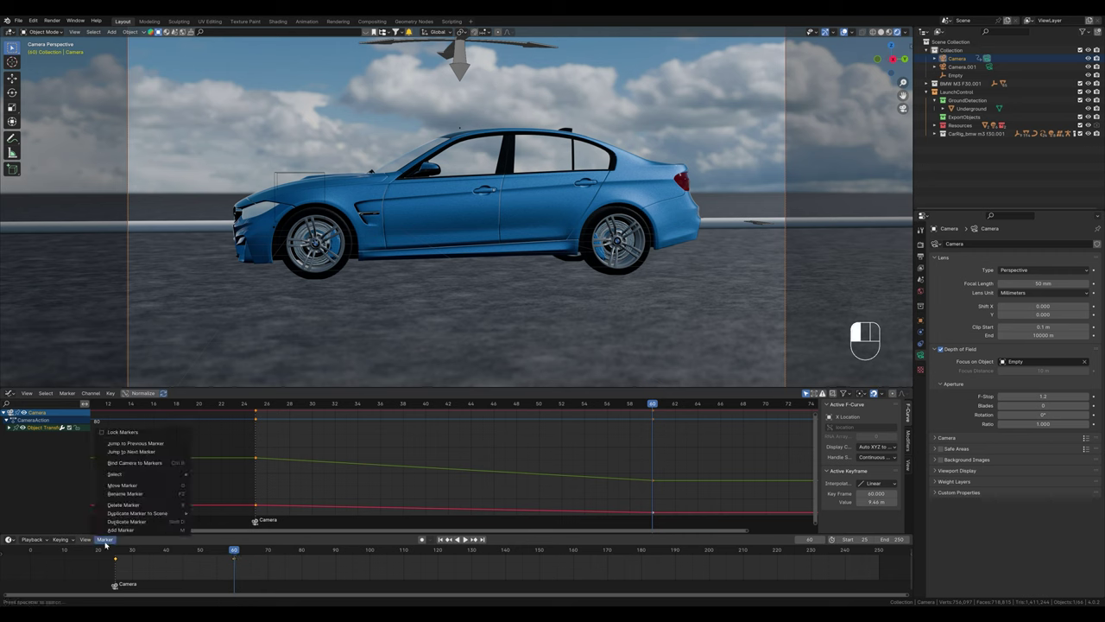
left_click(117, 534)
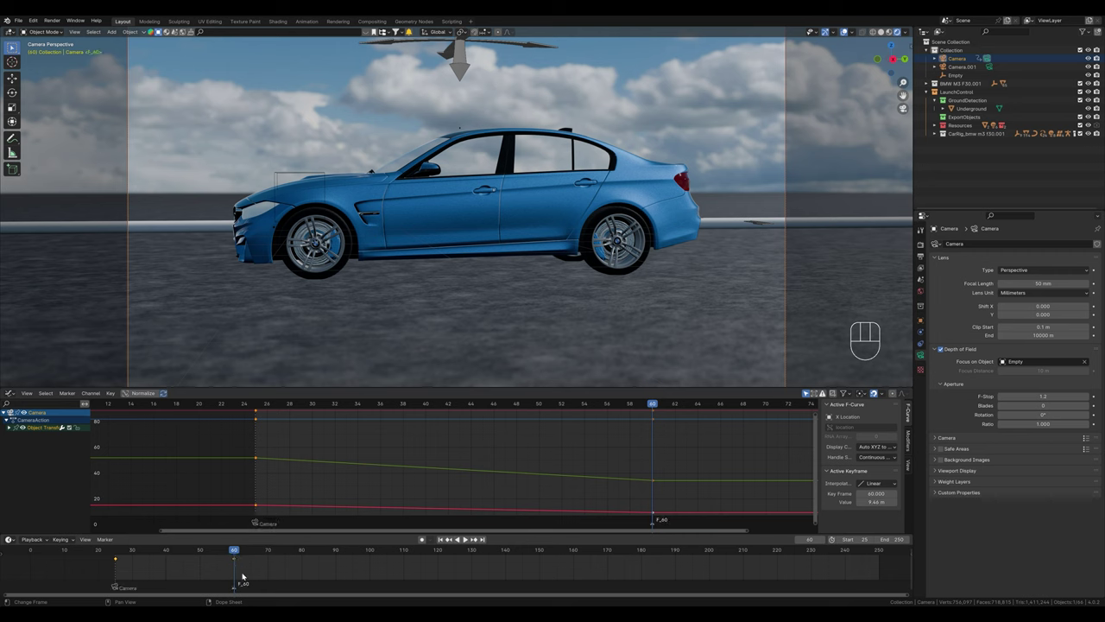
left_click(962, 66)
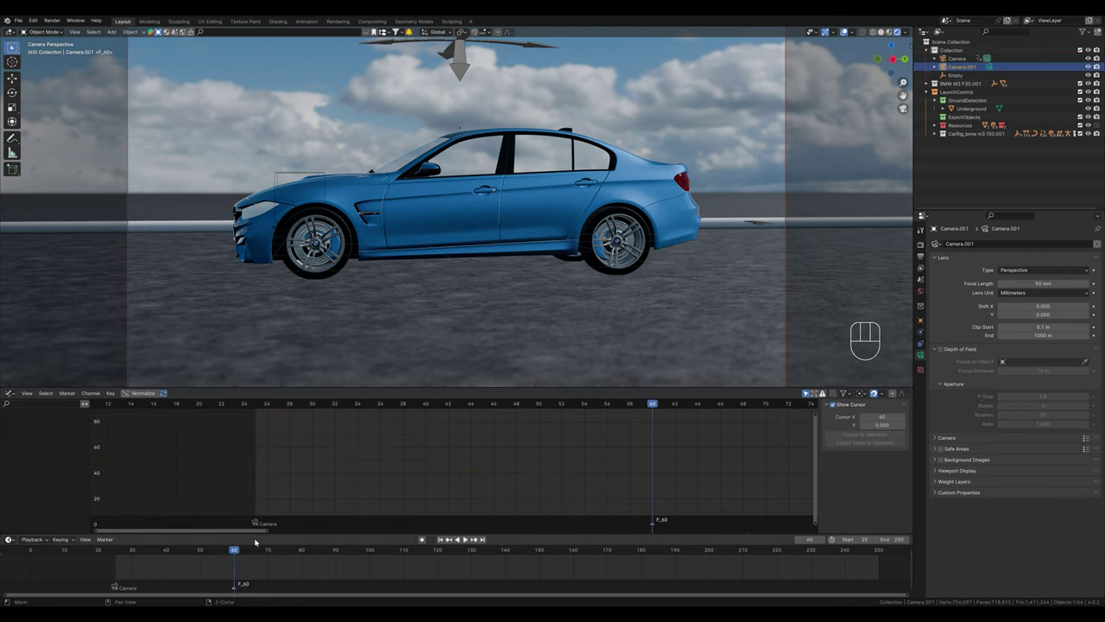
left_click(103, 539)
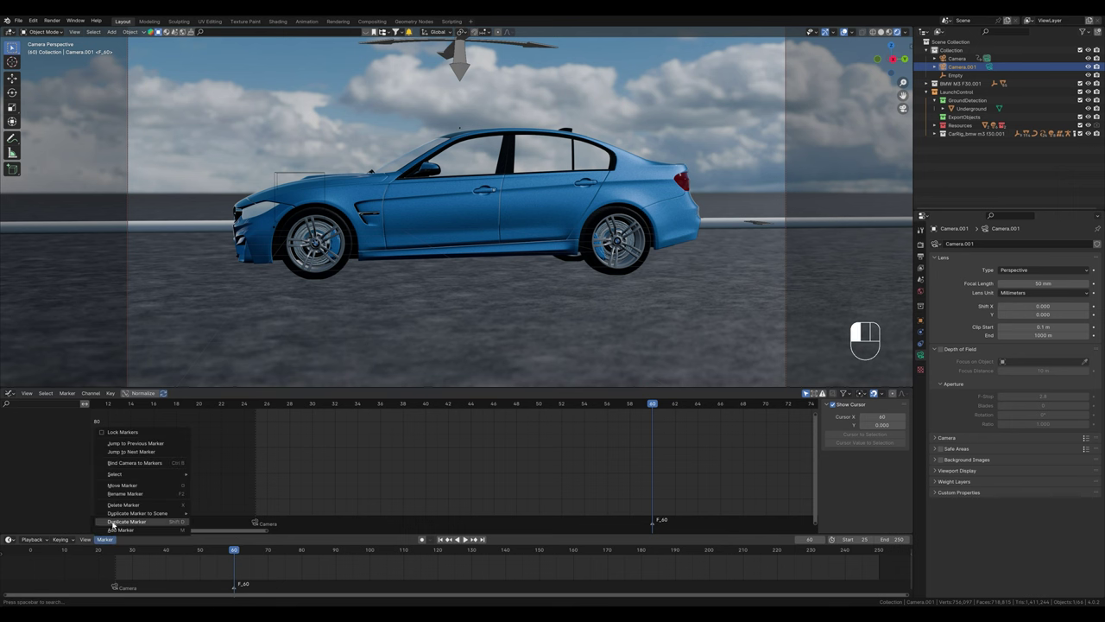
left_click(130, 463)
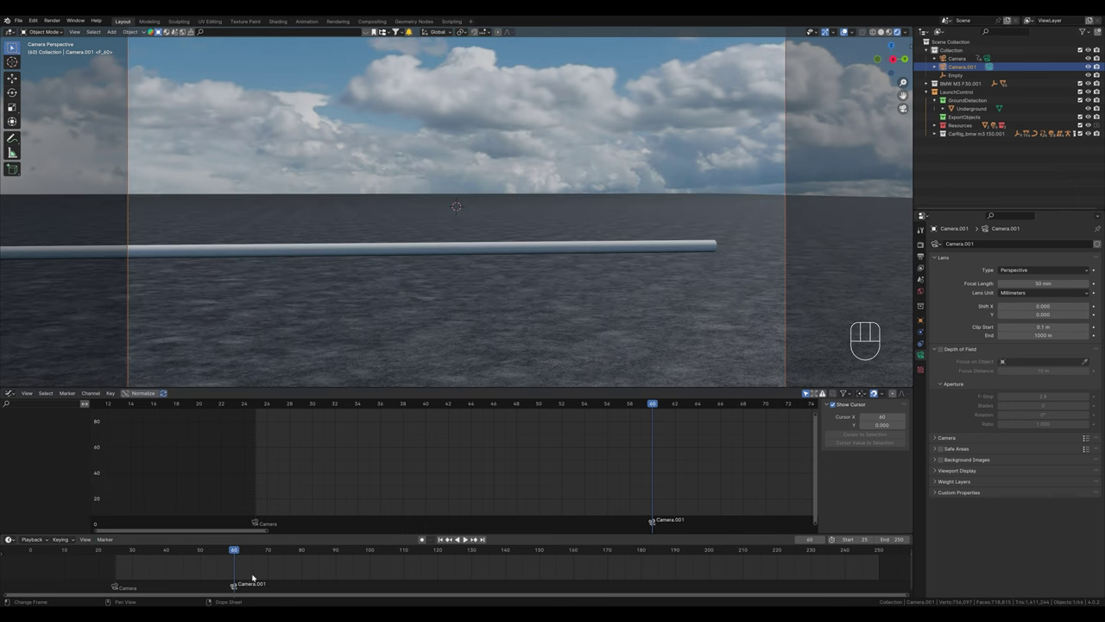
mouse_move(237, 553)
left_mouse_down()
mouse_move(149, 557)
mouse_move(234, 566)
left_mouse_up()
Step: Frame Camera.001 as a low, level close-up beside the car's front wheel
scroll(545, 201, "down", 2)
middle_click_drag(544, 200, 350, 285)
left_click(920, 321)
middle_click_drag(605, 228, 414, 250)
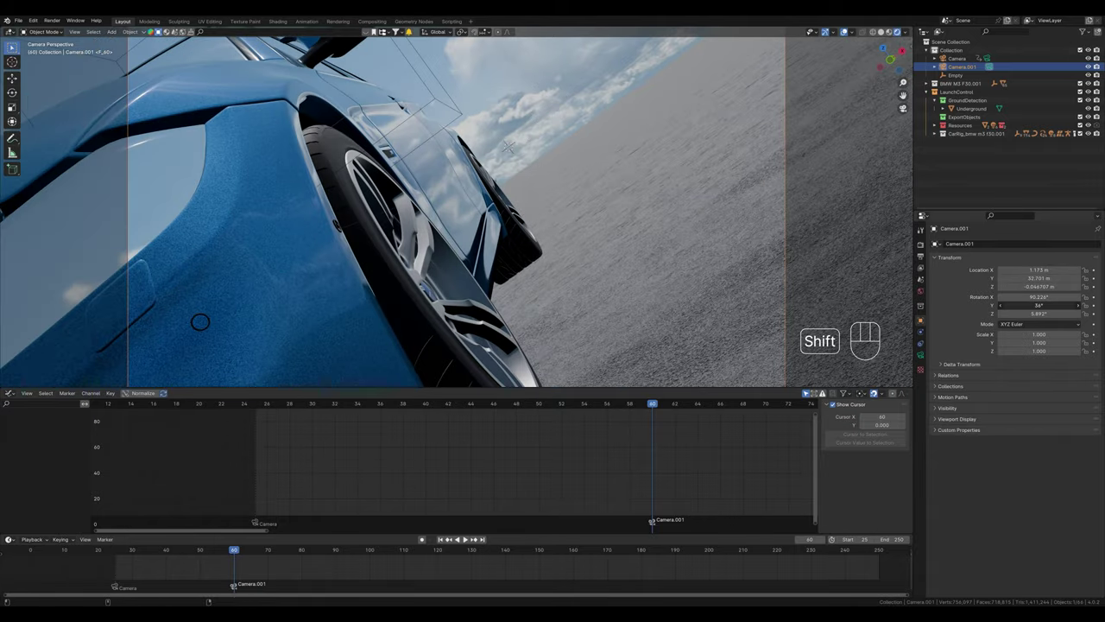
left_click_drag(1038, 305, 976, 304, "shift")
middle_click_drag(578, 311, 578, 343, "ctrl")
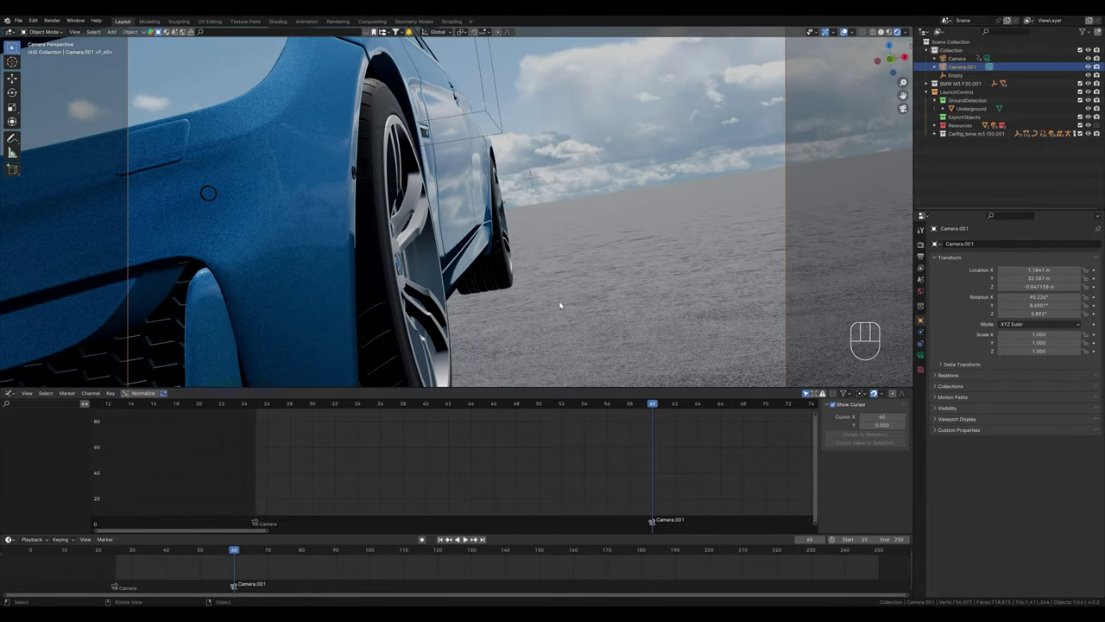
left_click_drag(276, 389, 277, 431)
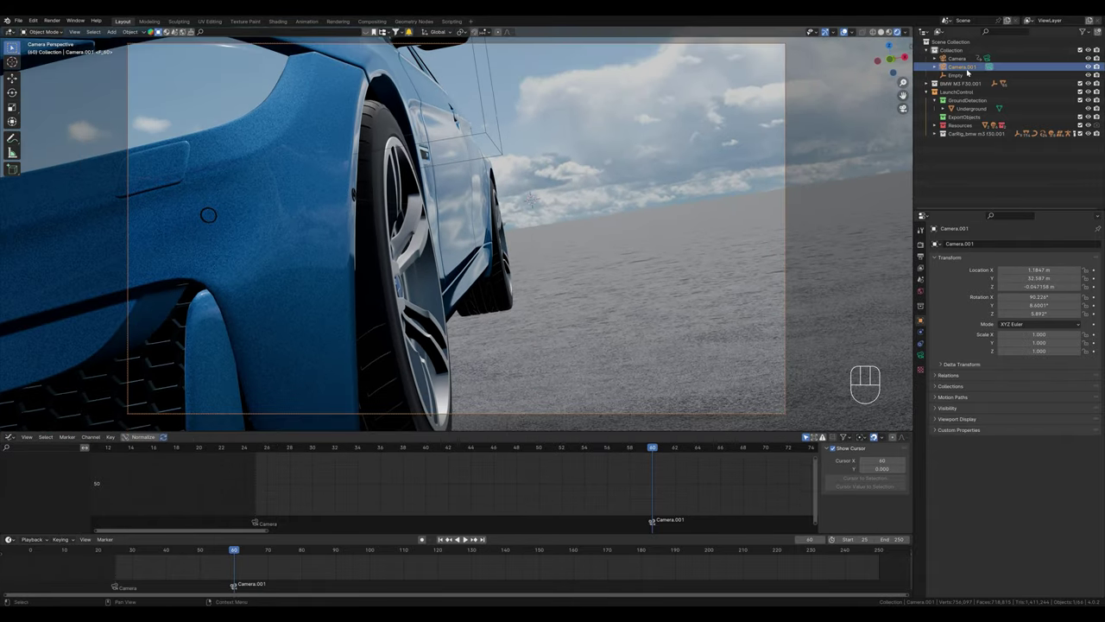
Step: Parent Camera.001 to the car body with Keep Transform and play from frame 51
left_click(296, 204, "shift")
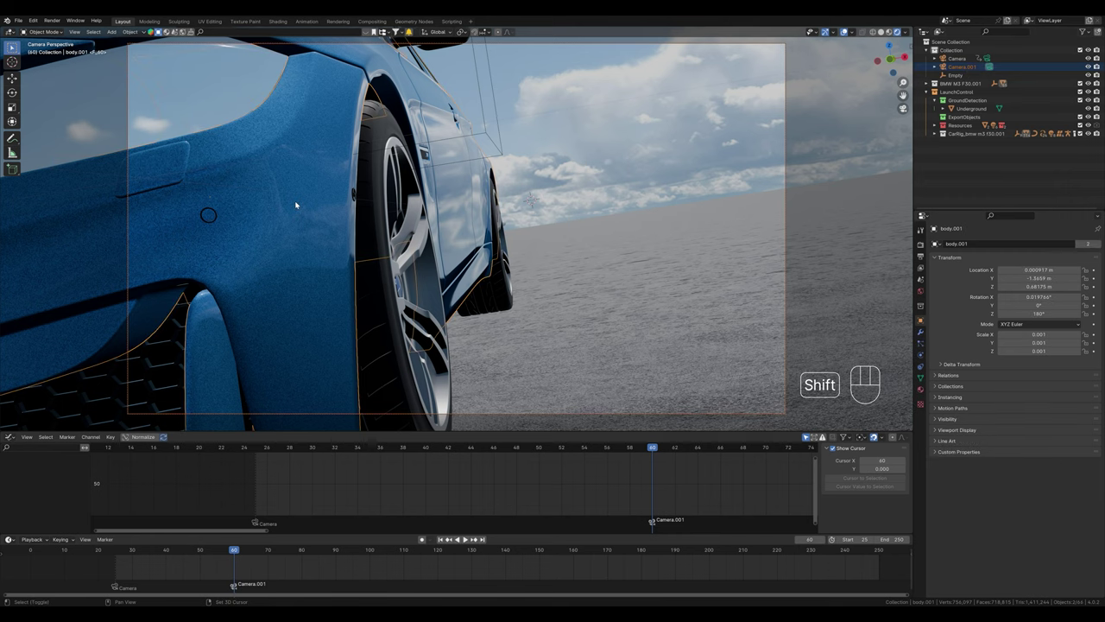
key("ctrl+p")
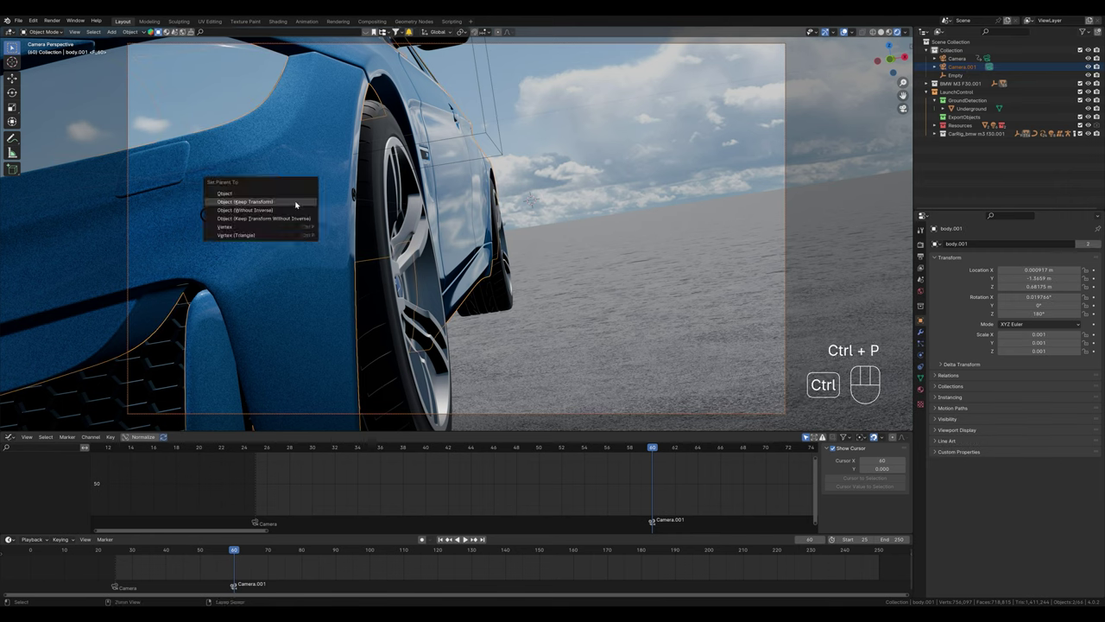
left_click(296, 205)
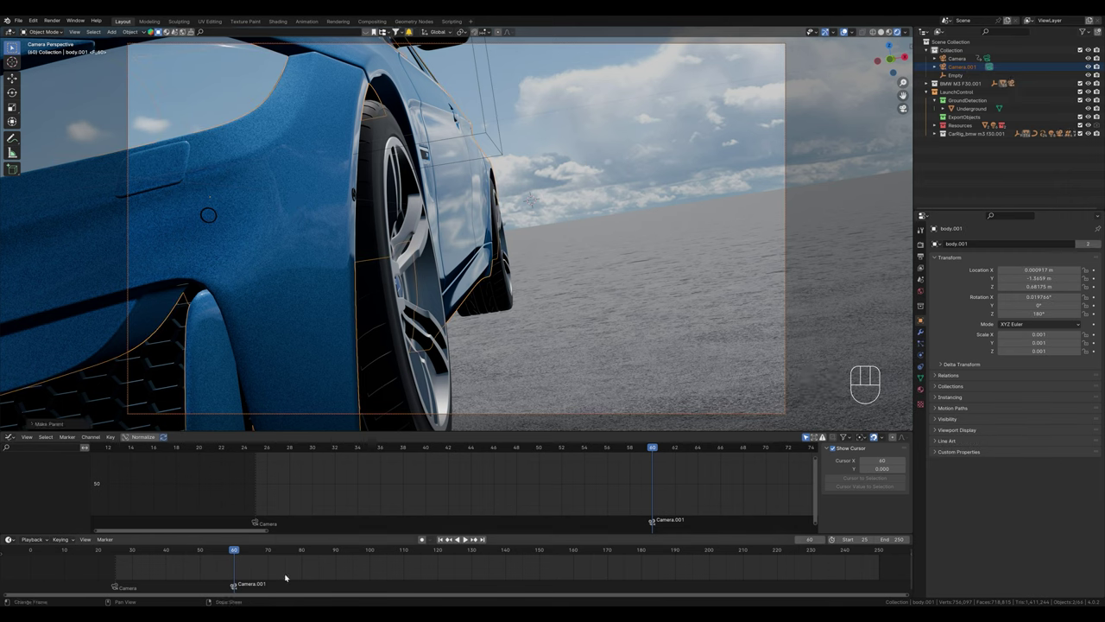
key("space")
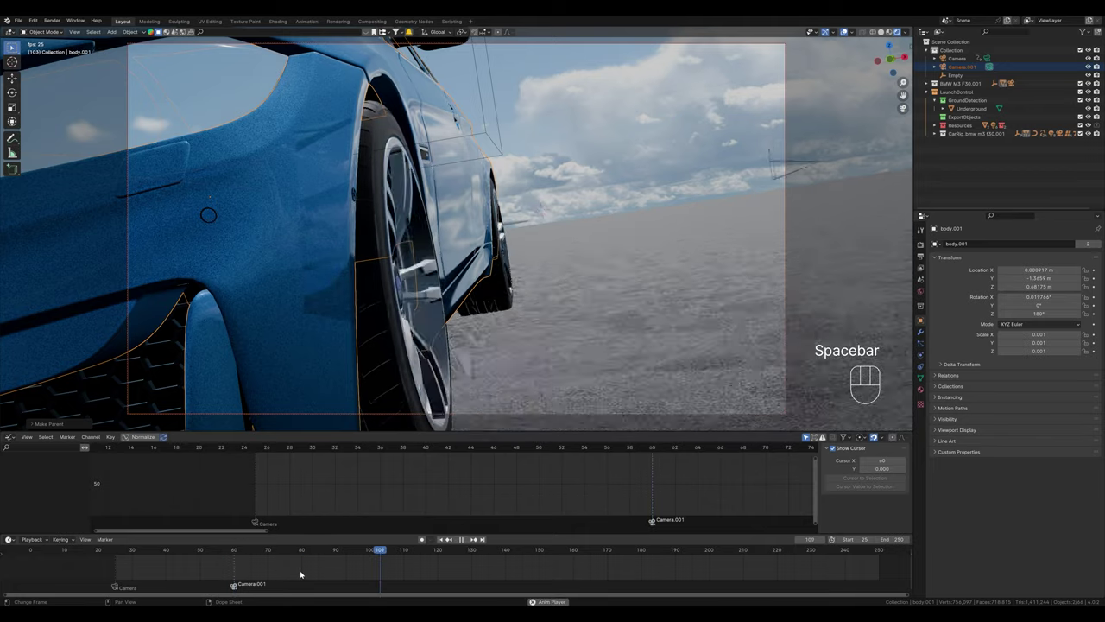
key("space")
left_click(204, 550)
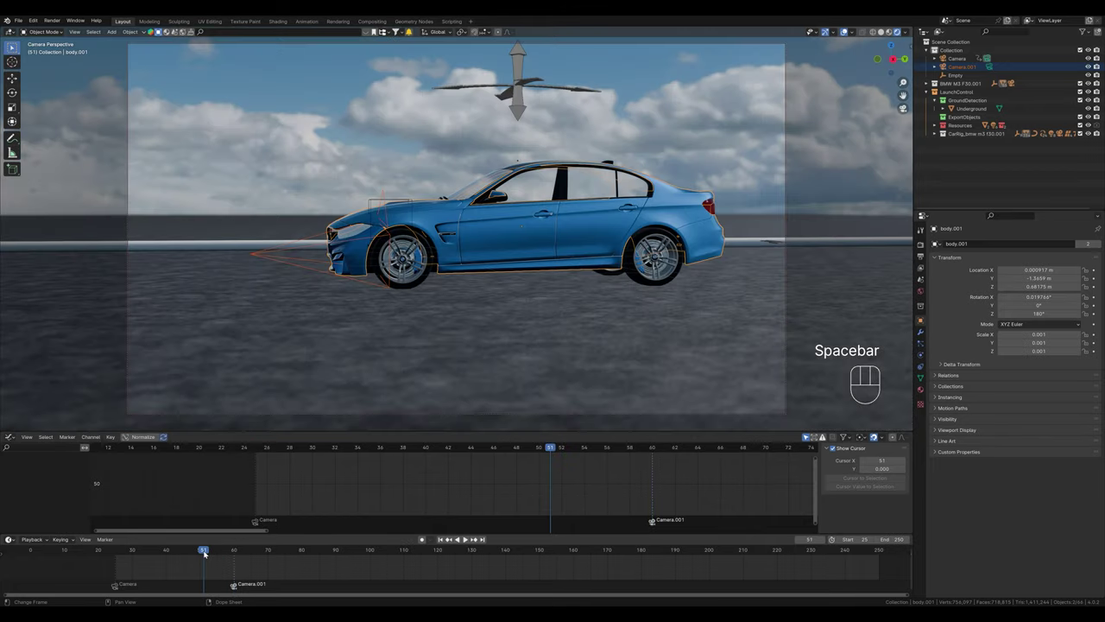
key("space")
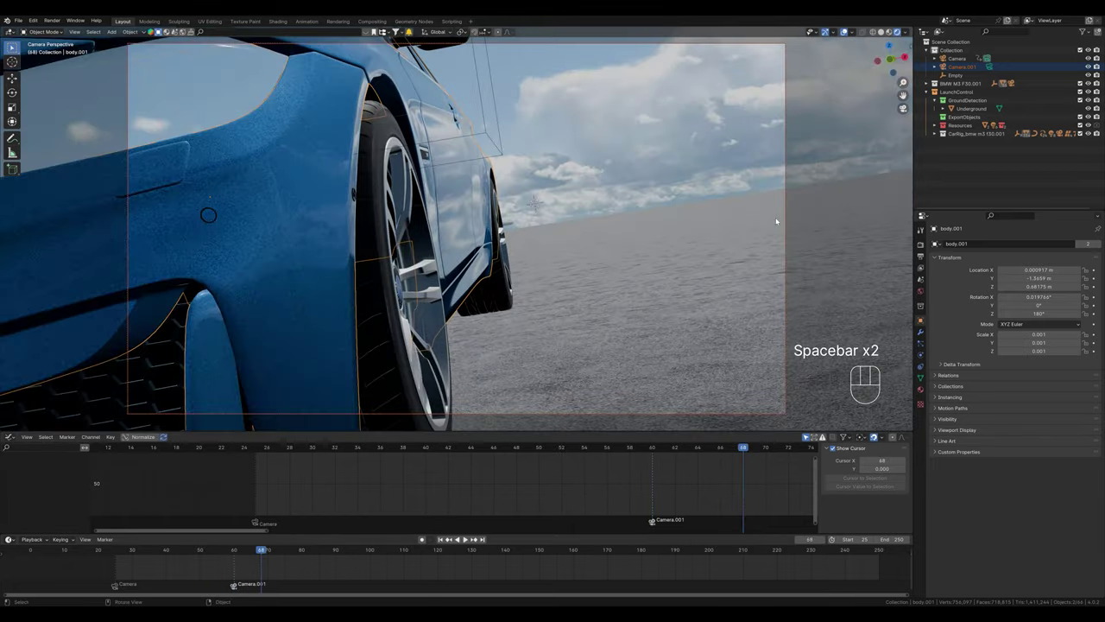
Step: Enable Launch Control's Road Car physics for the BMW from the N side panel
key("n")
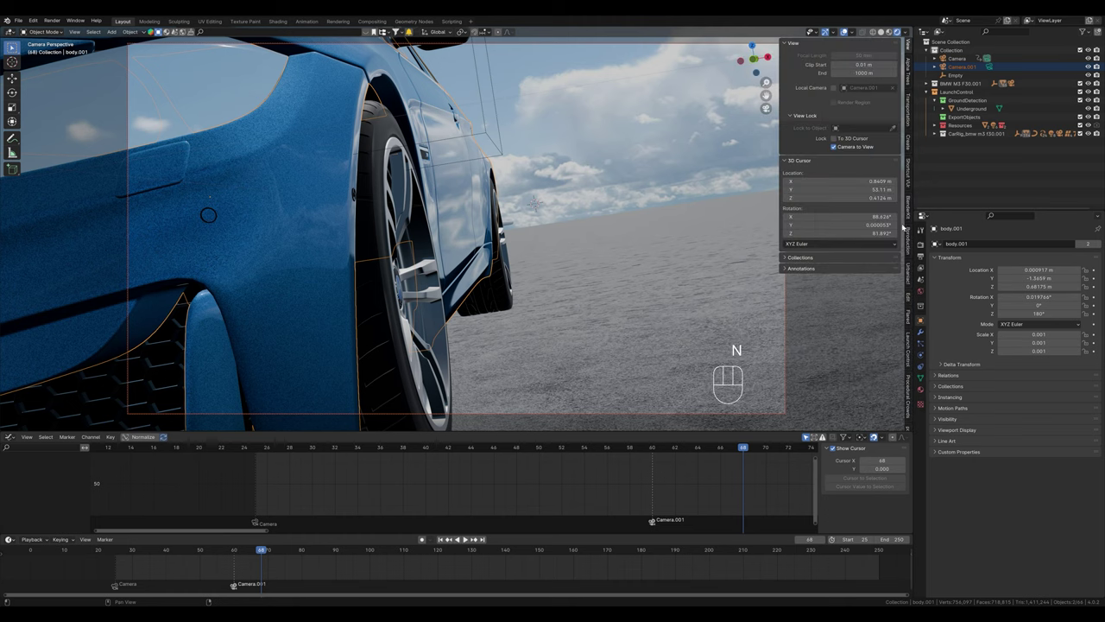
left_click(908, 349)
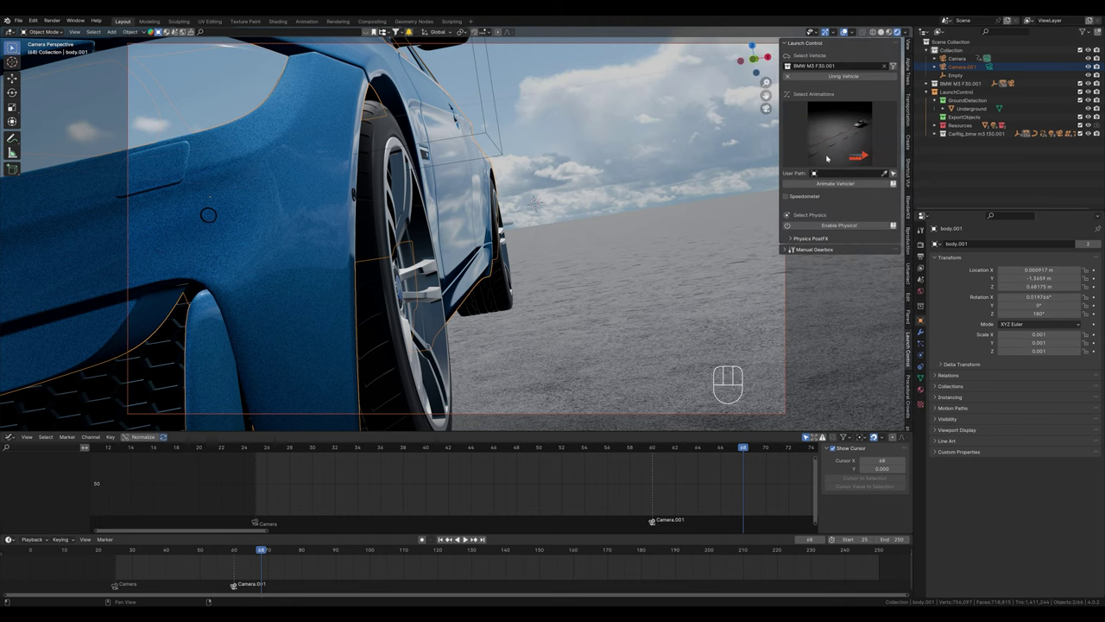
left_click(836, 225)
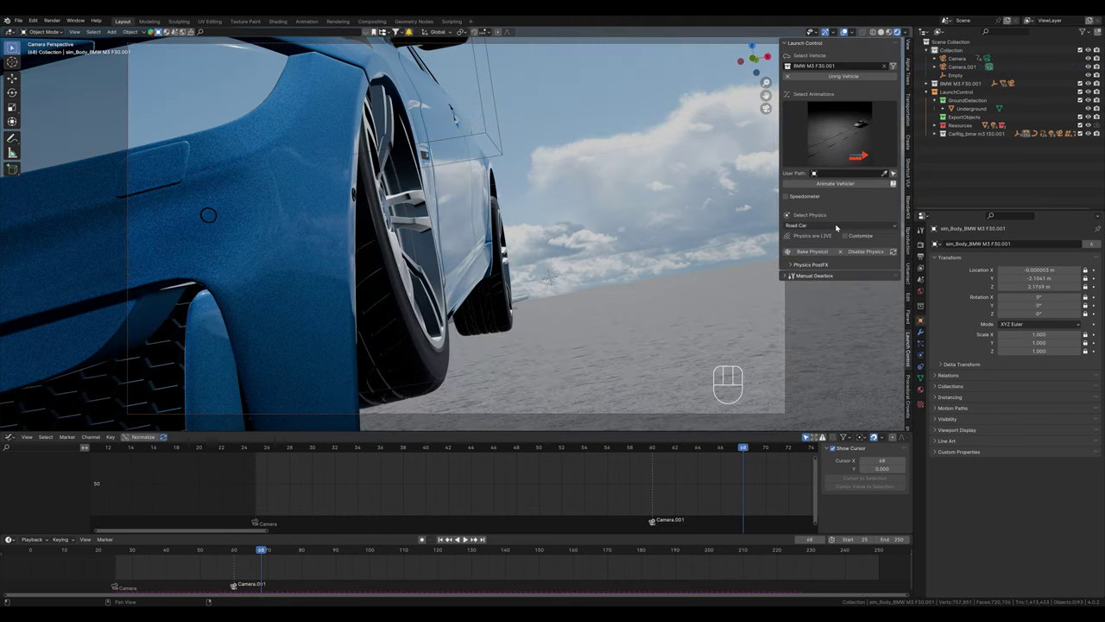
Step: Play back from around frame 20 to test the BMW's live physics
key("space")
key("space")
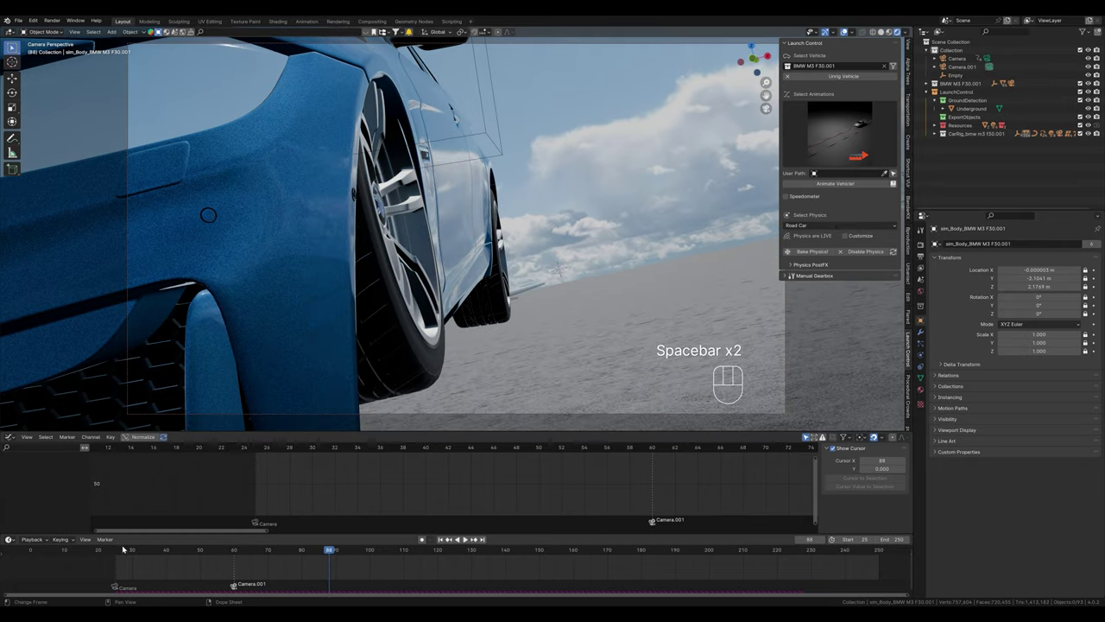
left_click(104, 552)
key("space")
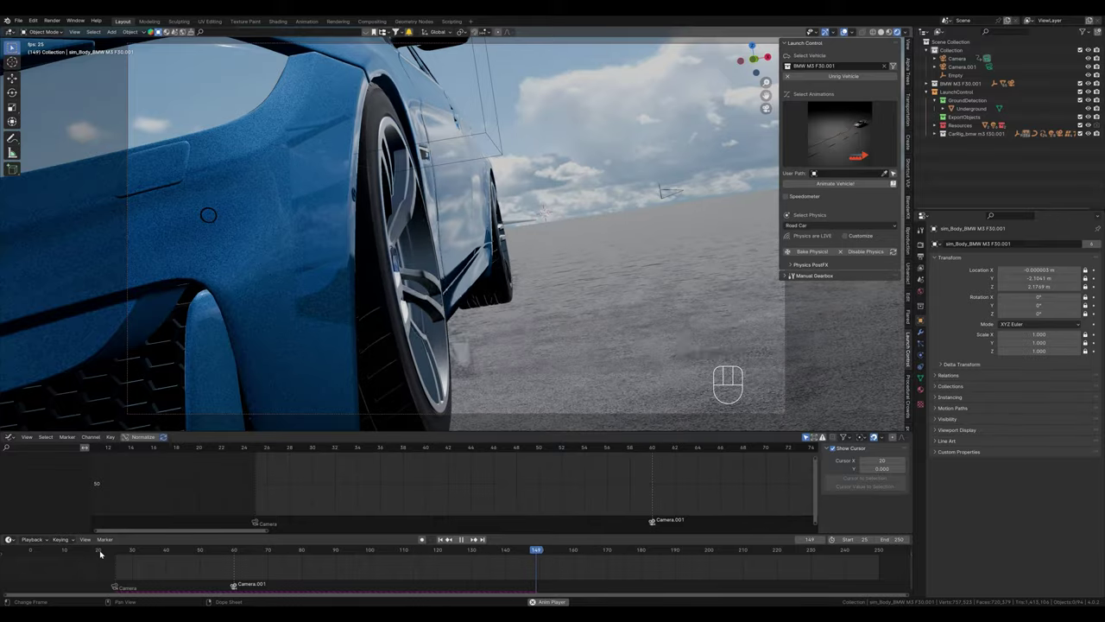
key("space")
left_click(100, 553)
key("space")
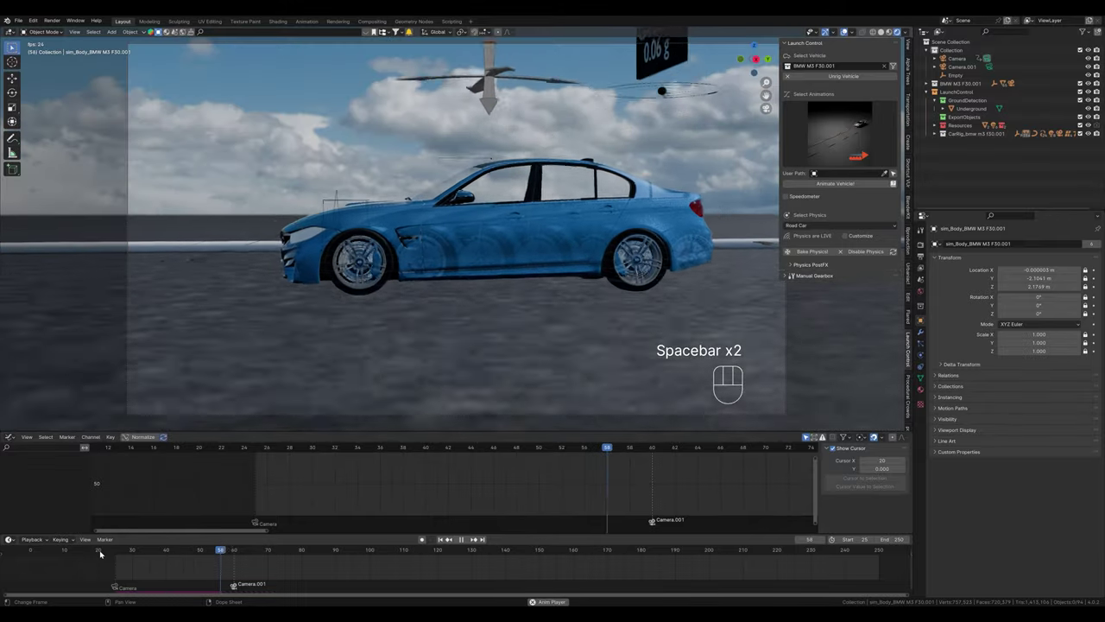
key("space")
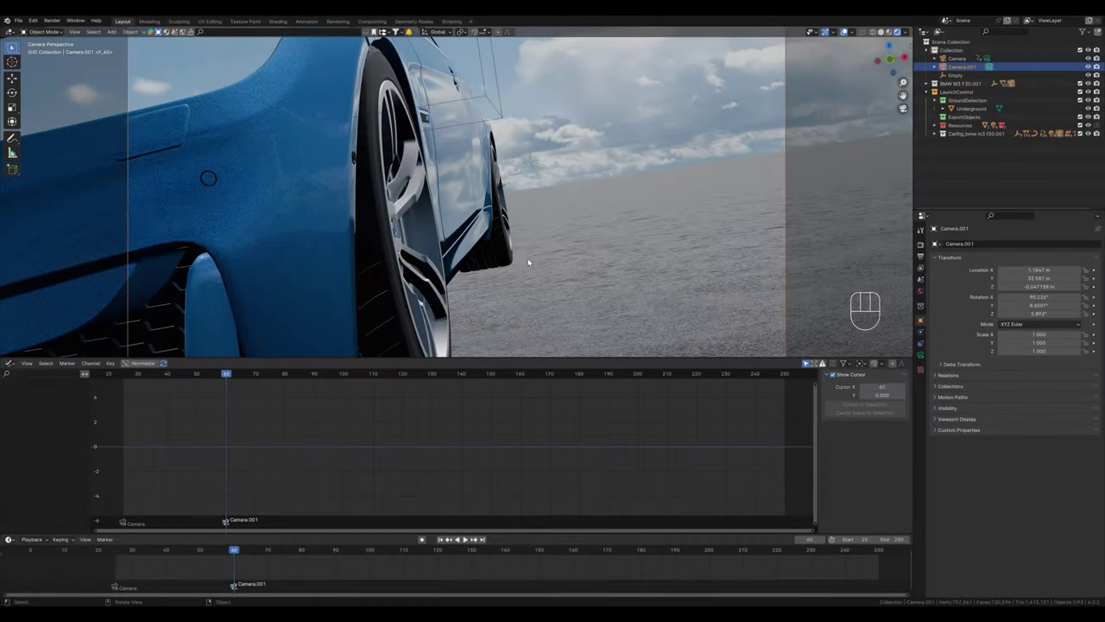
Step: Keyframe Camera.001's rotation at frame 60 and show its X, Y, Z rotation curves' modifier options
key("space")
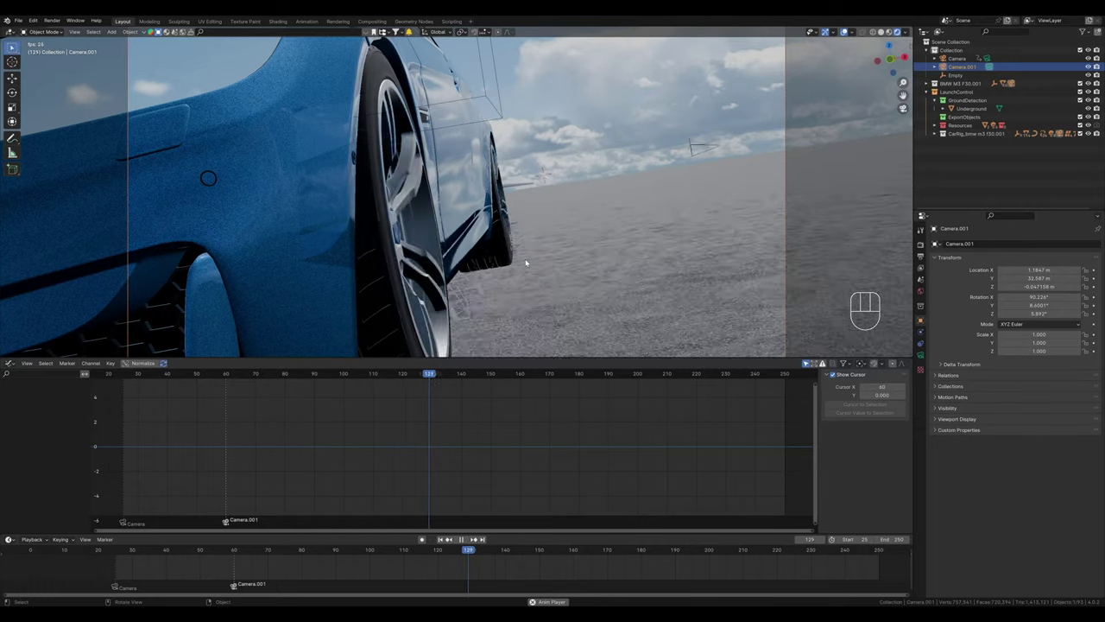
key("space")
left_click(227, 374)
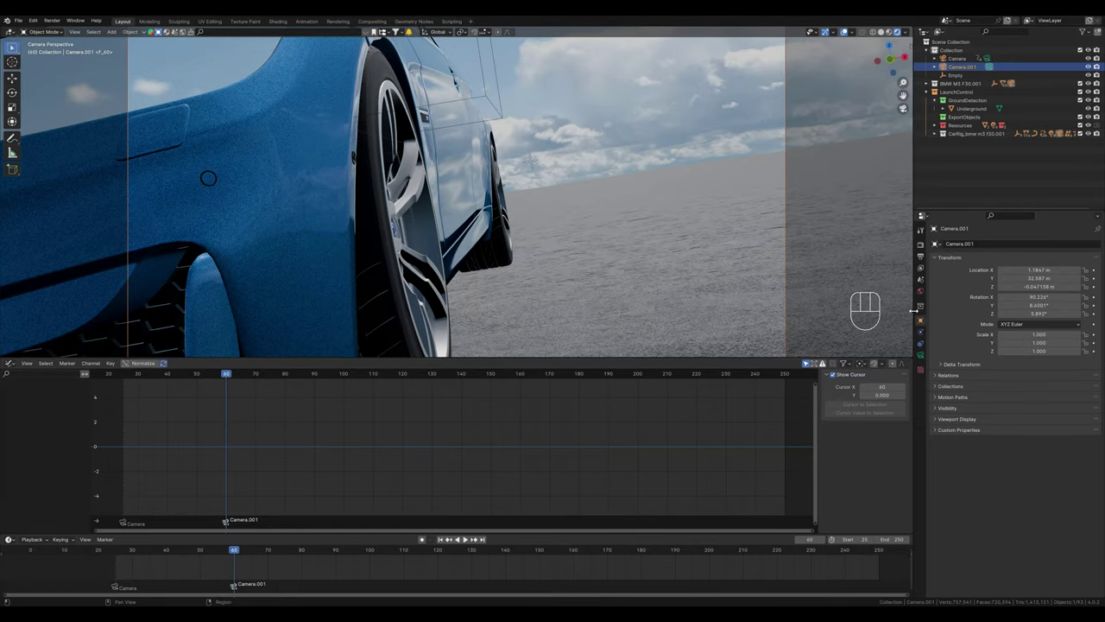
left_click(1094, 297)
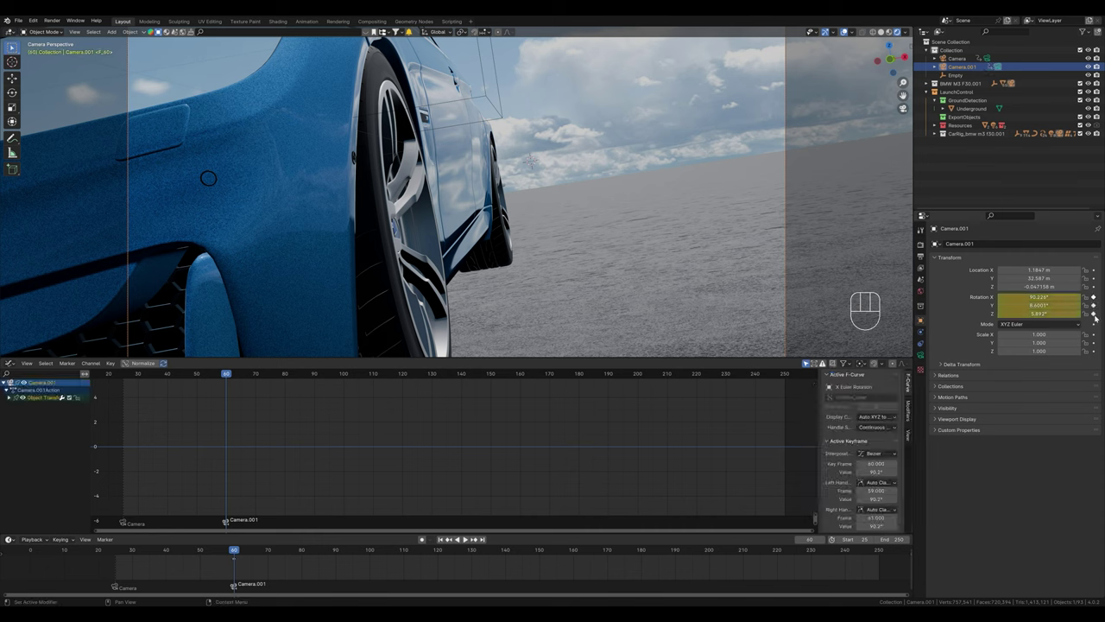
left_click(9, 397)
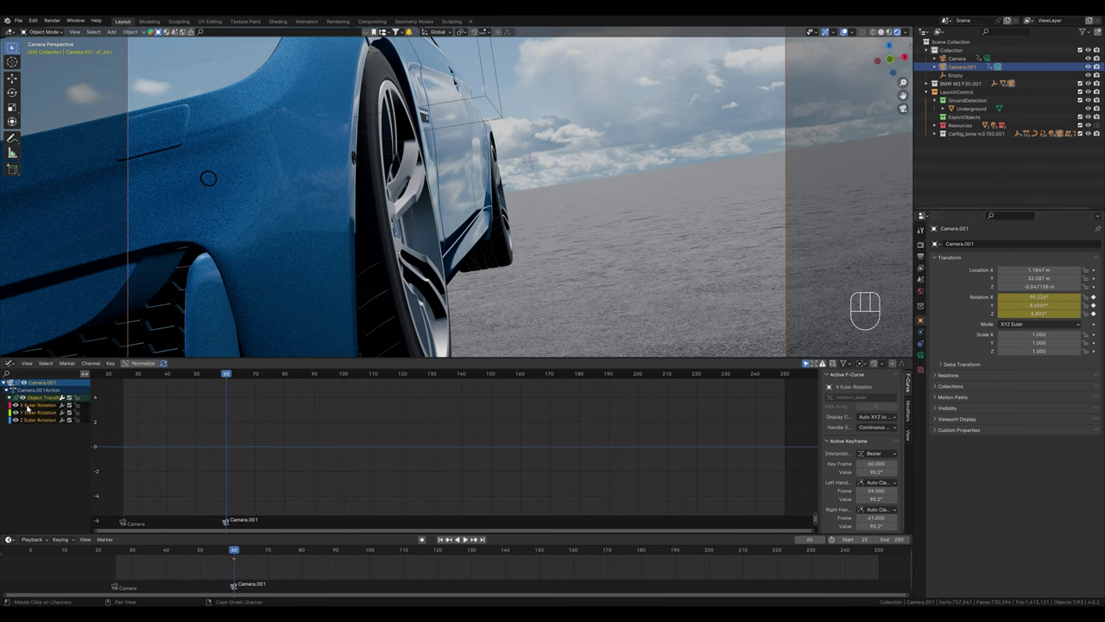
left_click(909, 414)
Step: Add a Noise modifier to Camera.001's X Euler Rotation and preview the shake
left_click(843, 376)
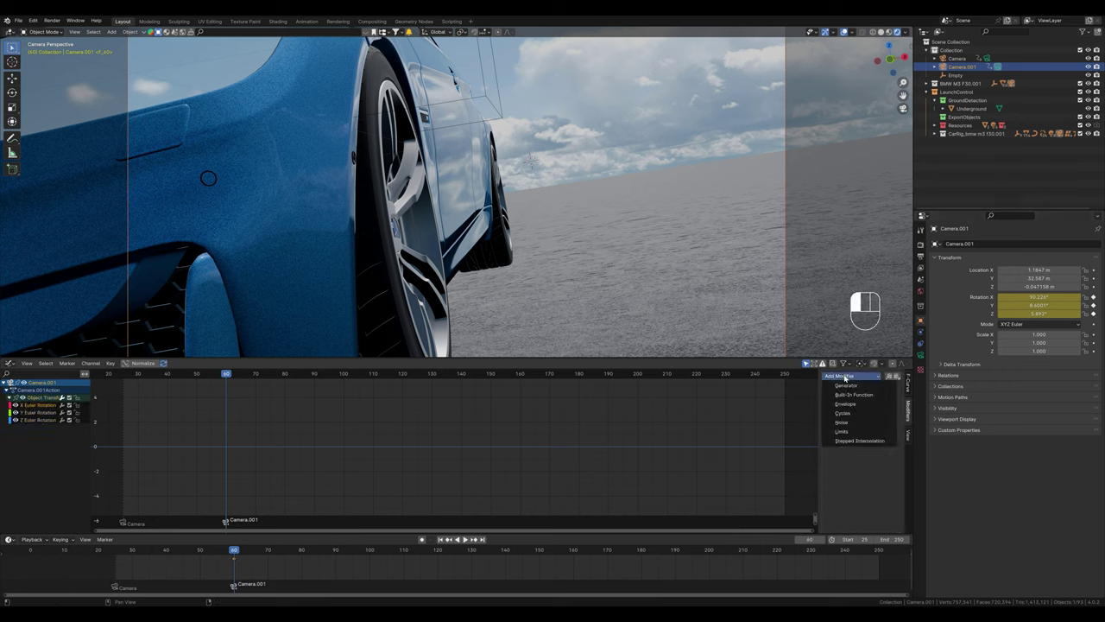
left_click(849, 424)
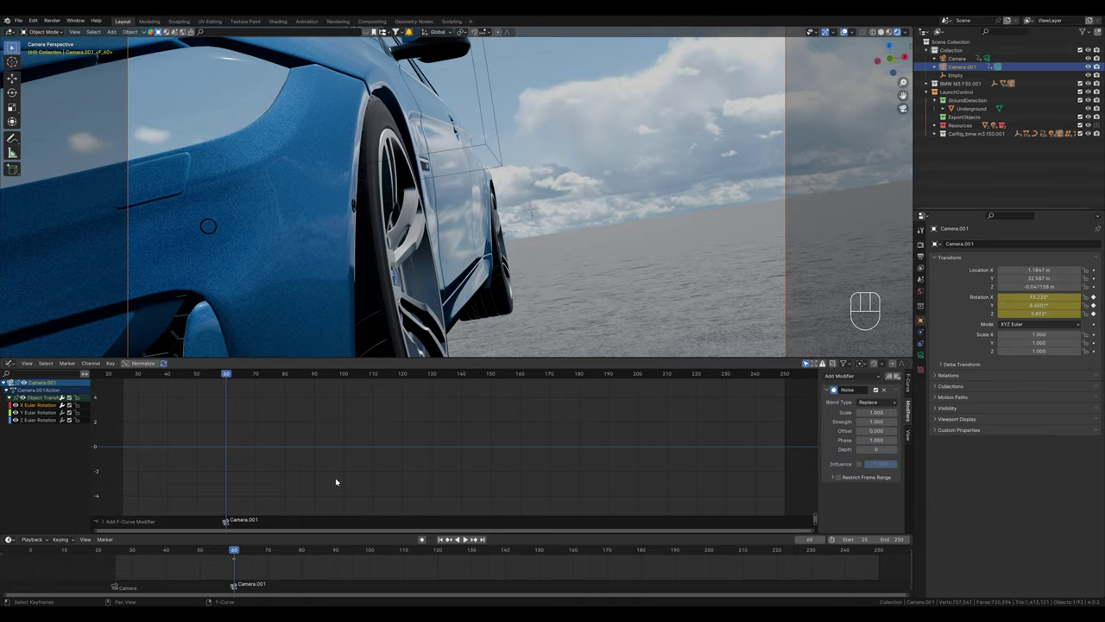
key("space")
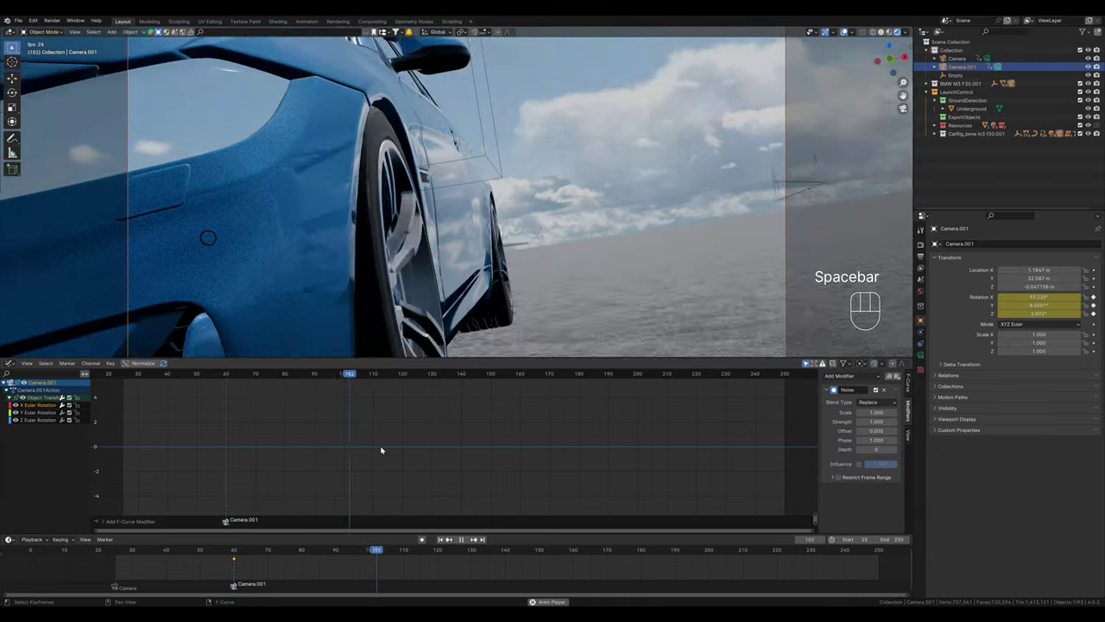
key("space")
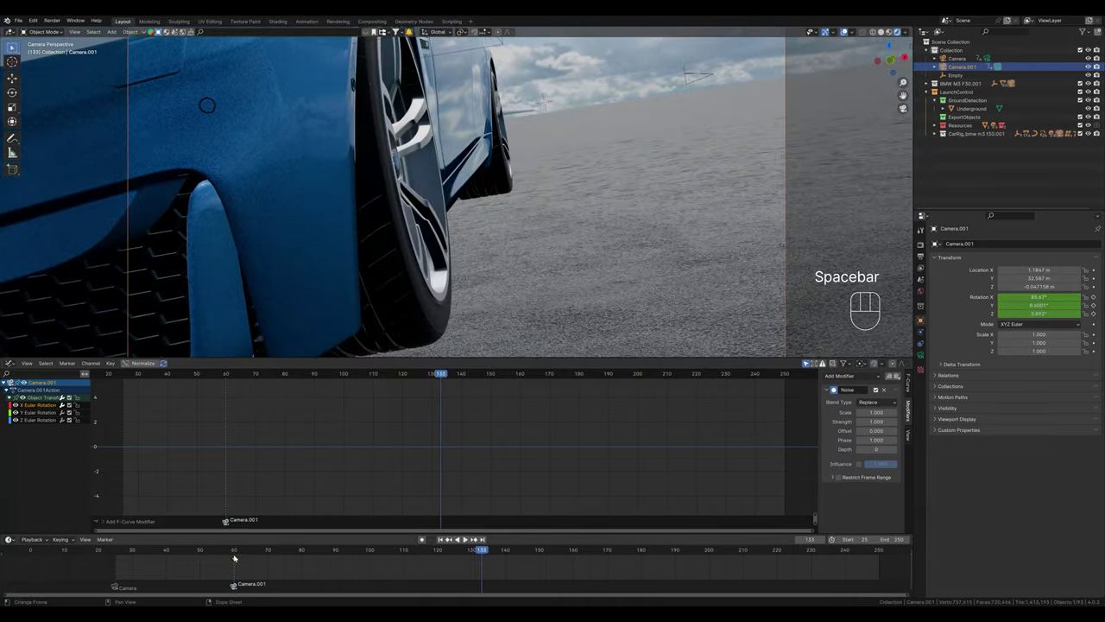
left_click(233, 558)
key("space")
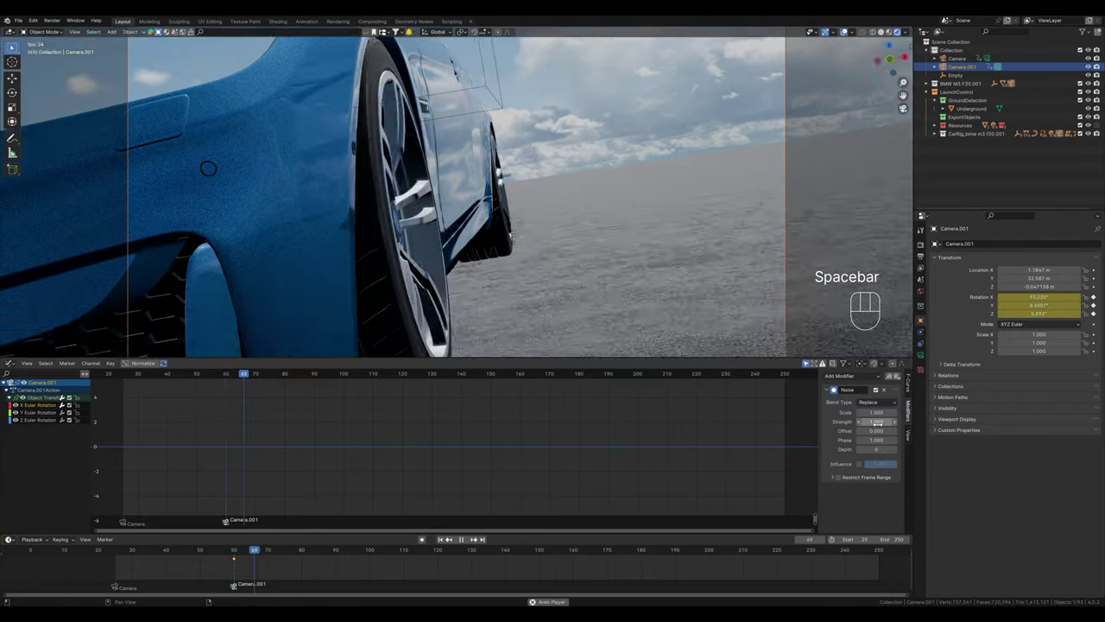
left_click_drag(877, 422, 829, 422, "shift")
Step: Set the Noise strength to 0.010 and play back to check the subtler shake
key("KP_0")
key("space")
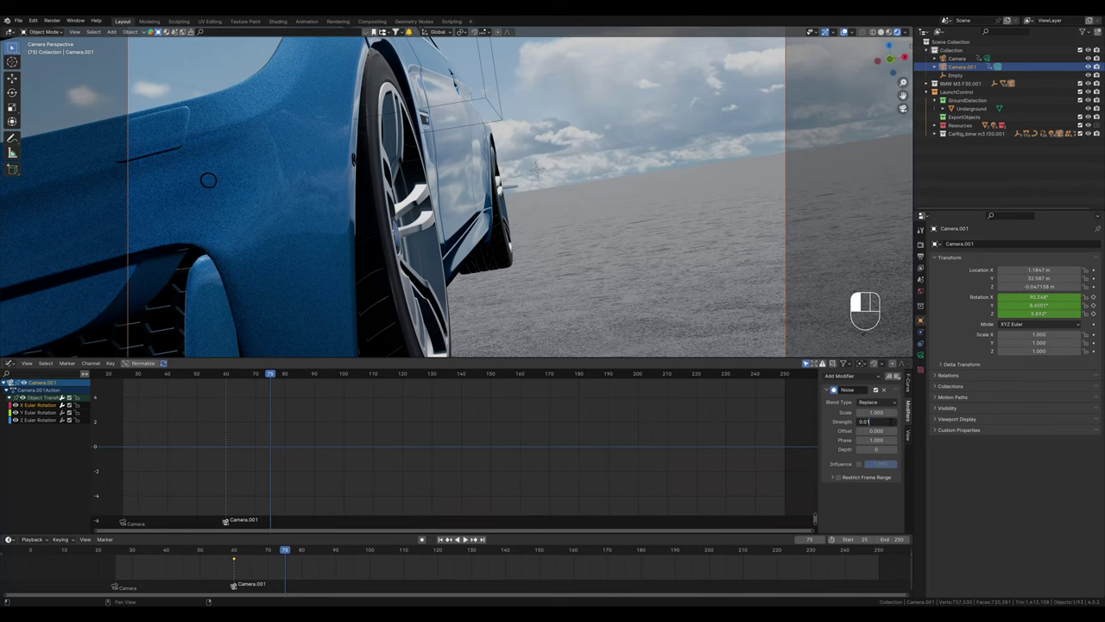
type("0.01")
key("Return")
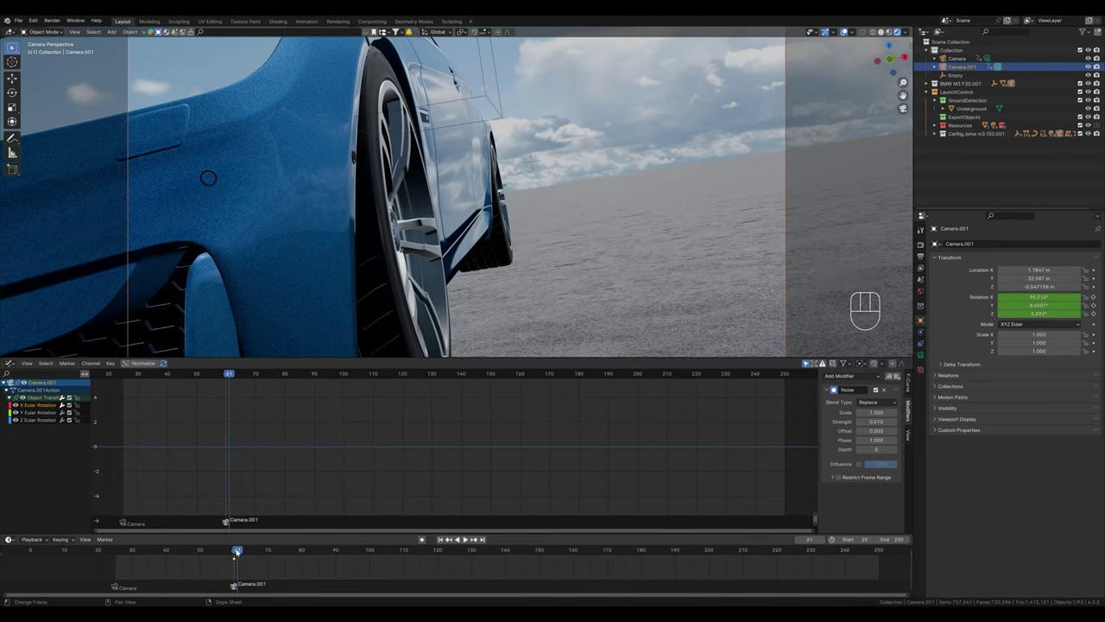
key("space")
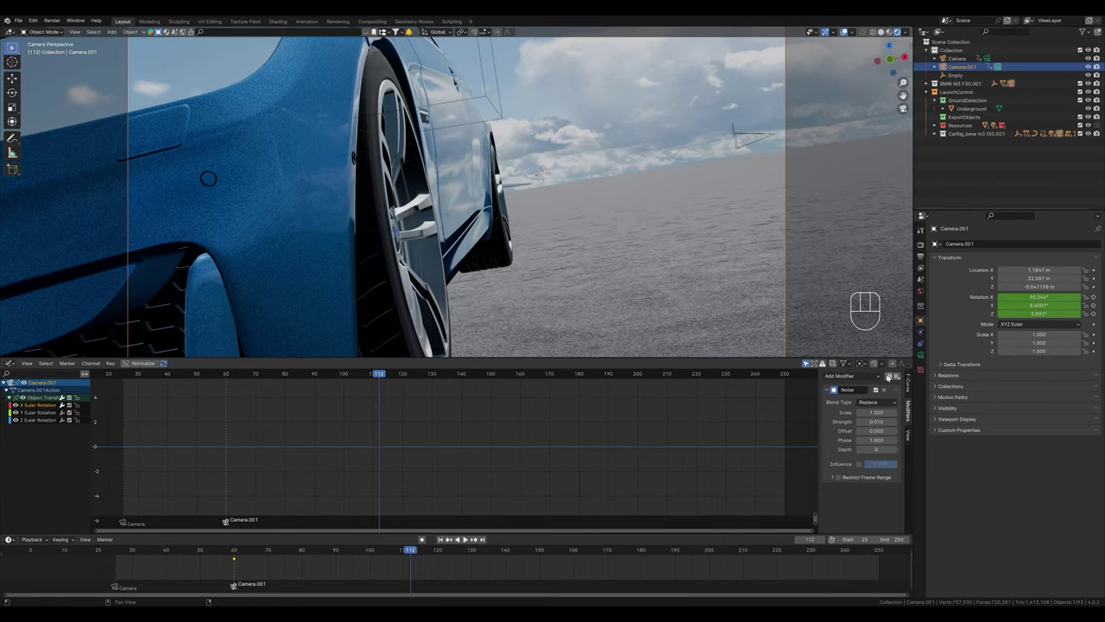
Step: Paste the Noise modifier onto Y and Z Euler Rotation with offsets 28.700 and -31.200
left_click(34, 413)
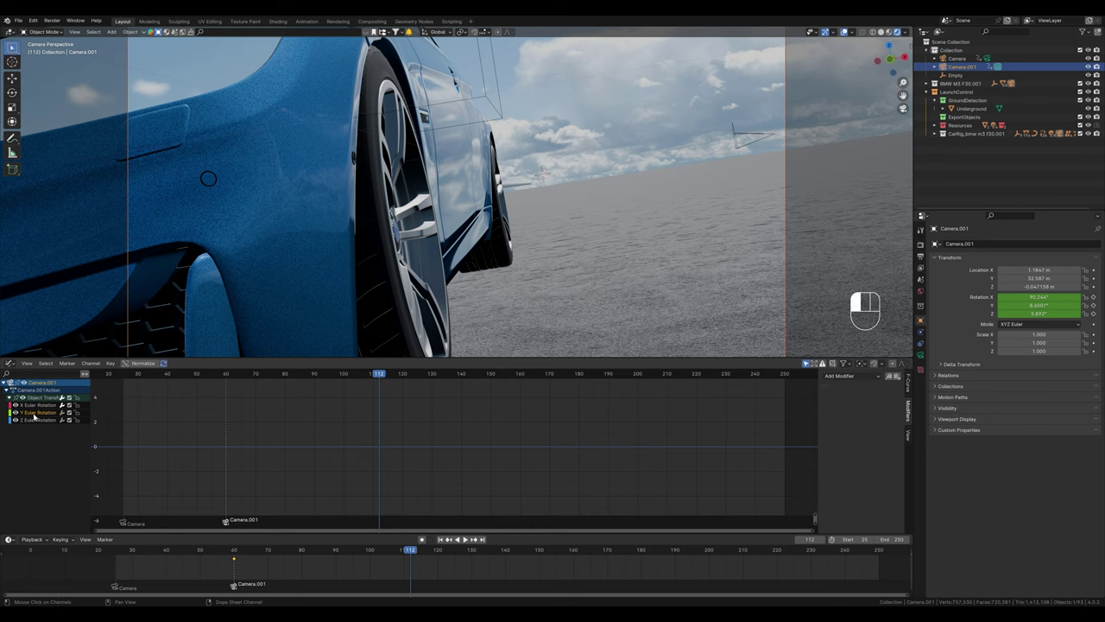
left_click(896, 380)
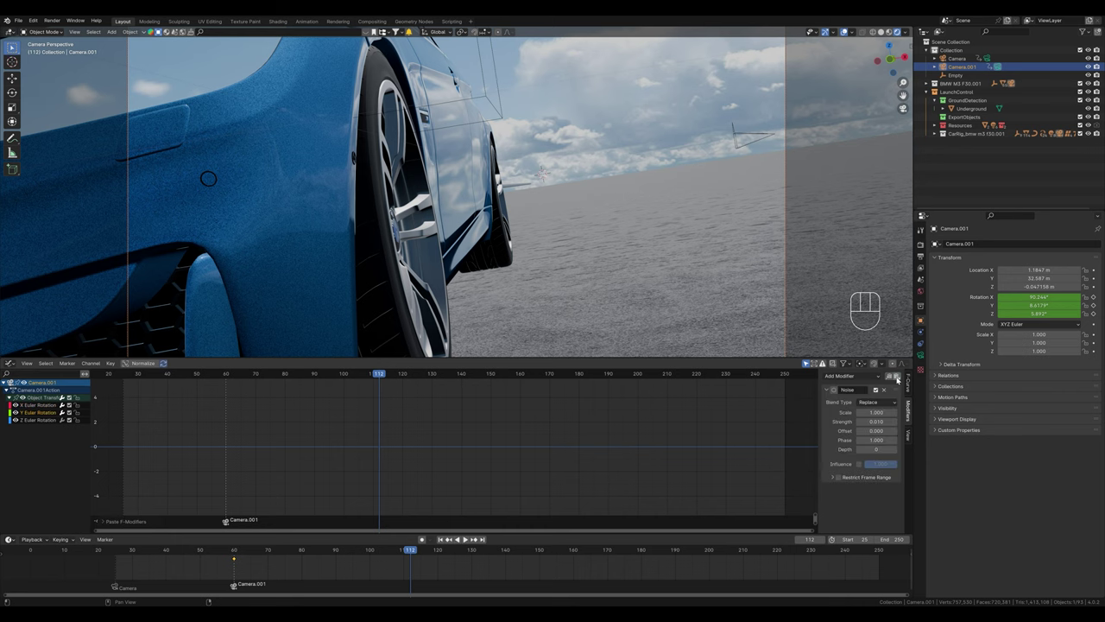
left_click_drag(877, 430, 898, 430)
left_click(43, 421)
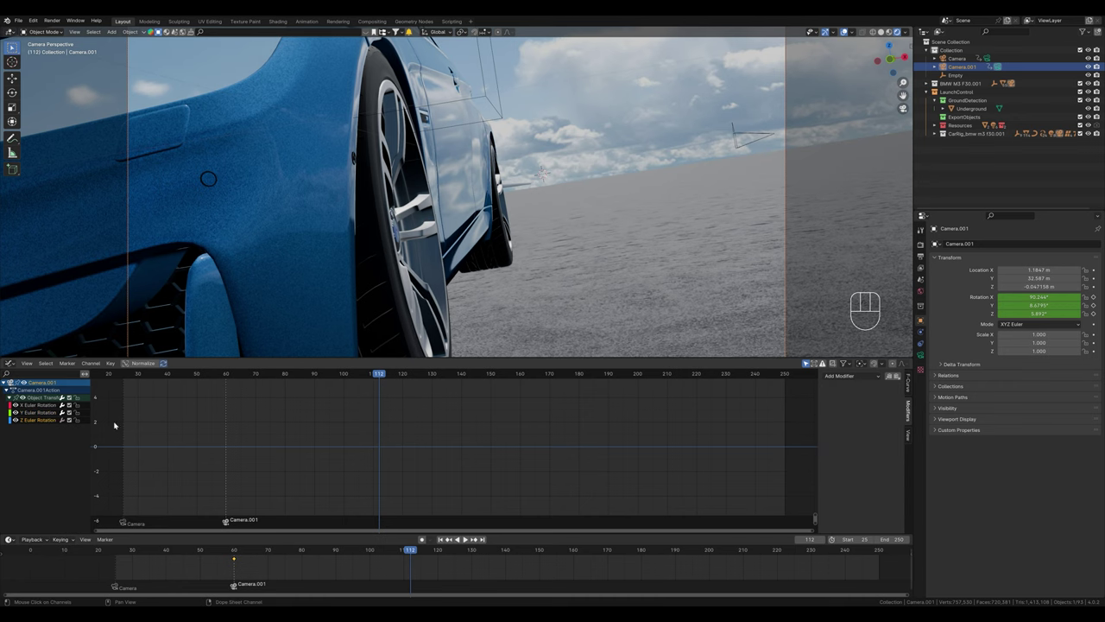
left_click(898, 377)
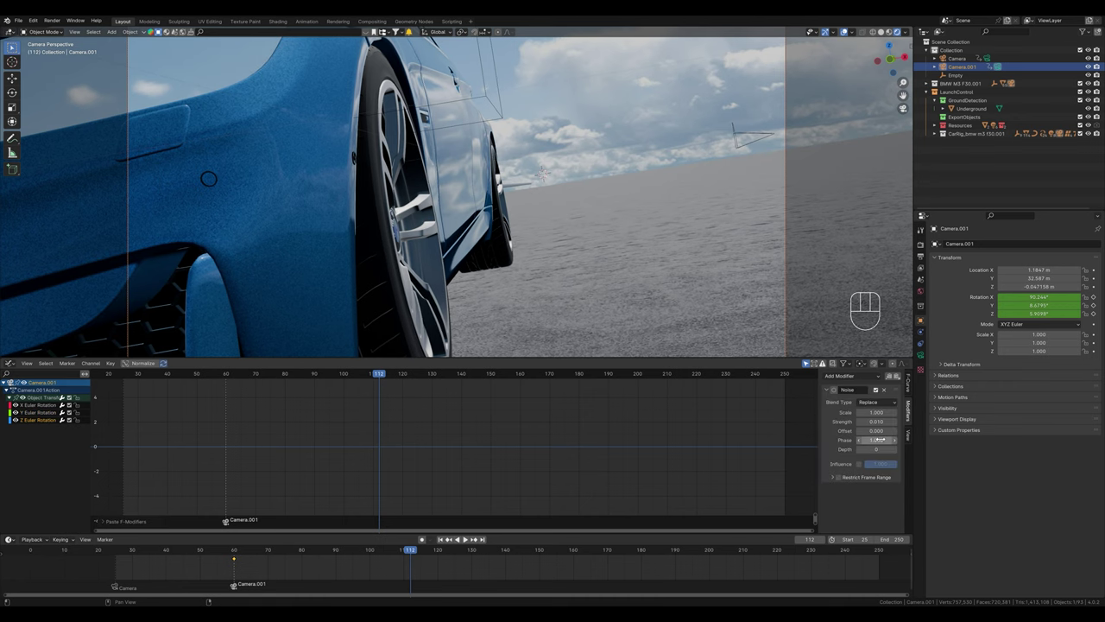
left_click_drag(877, 430, 567, 473)
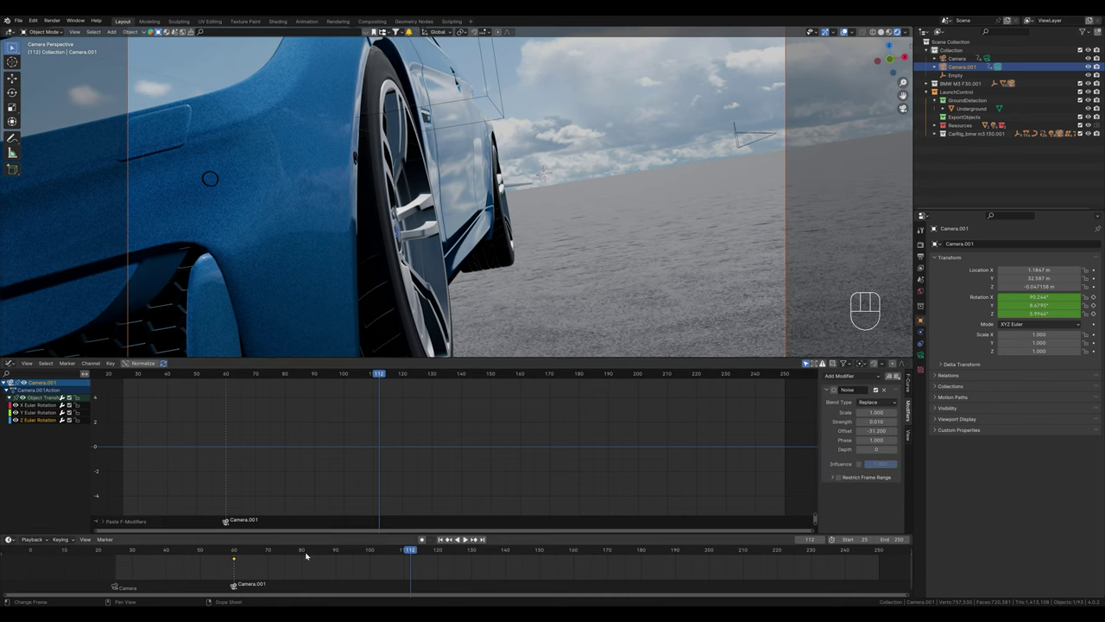
Step: Lower the Noise strength to 0.003 and preview the subtler shake from frame 60
key("space")
key("space")
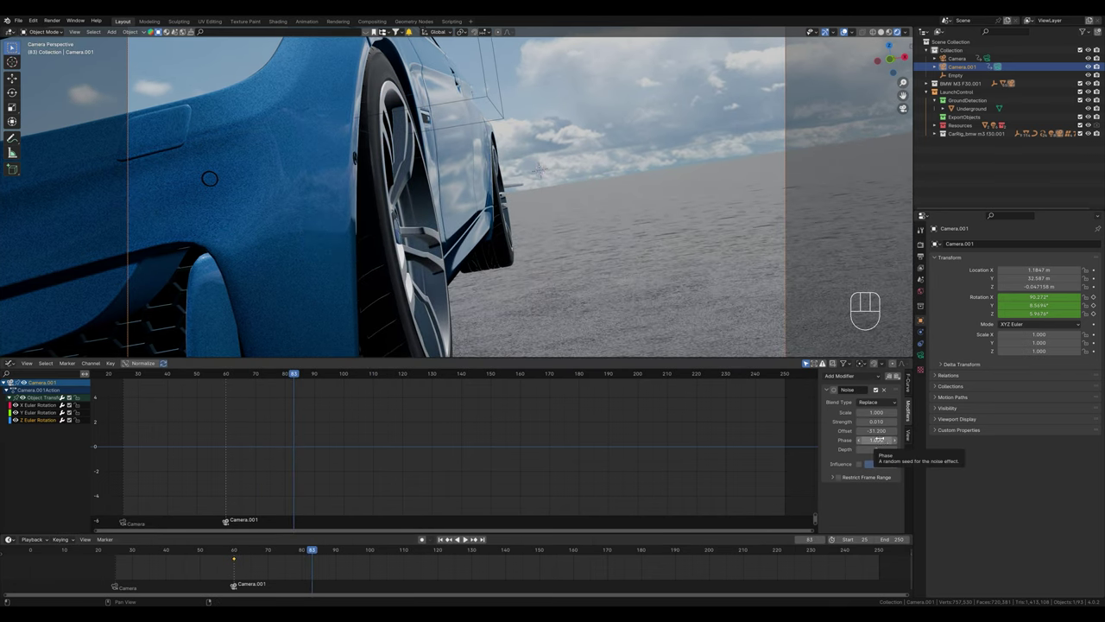
left_click_drag(876, 421, 886, 420)
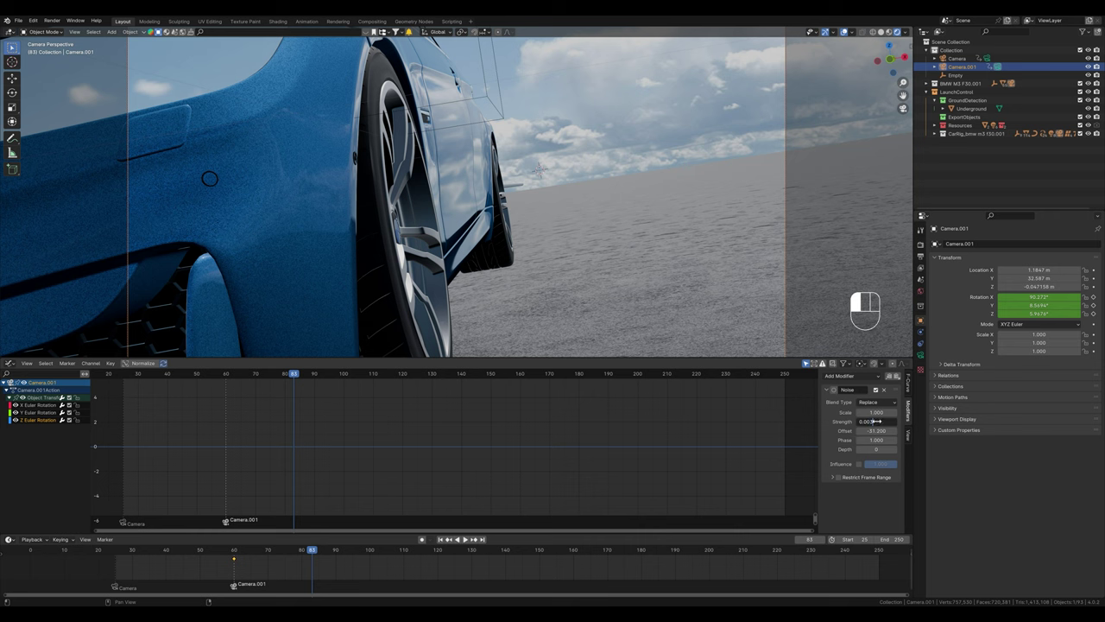
left_click_drag(876, 421, 877, 420)
left_click(233, 551)
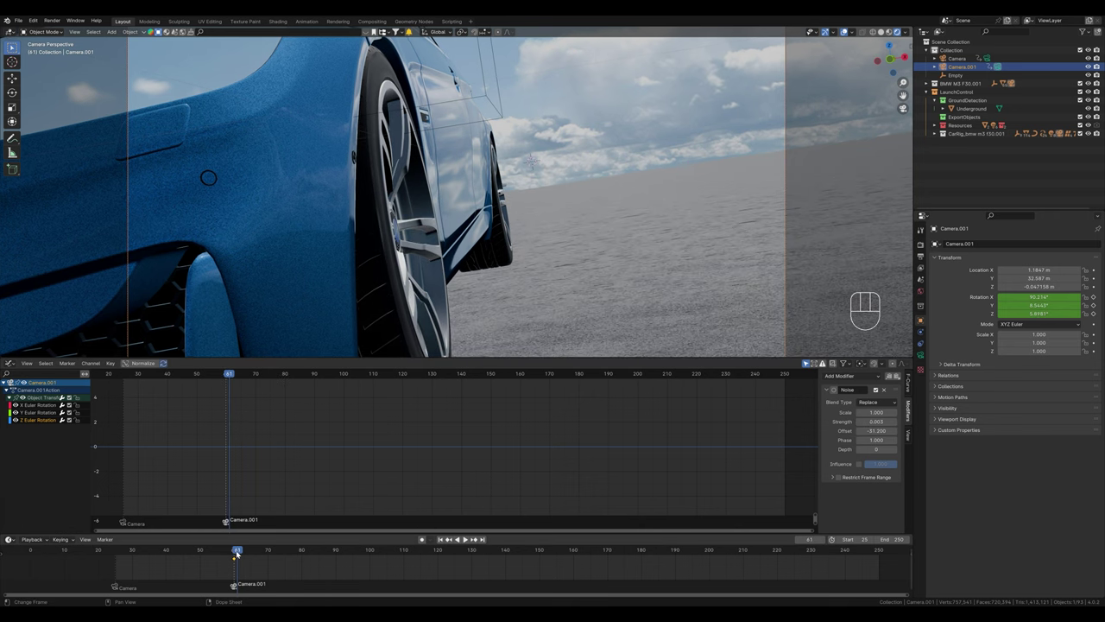
key("space")
key("space")
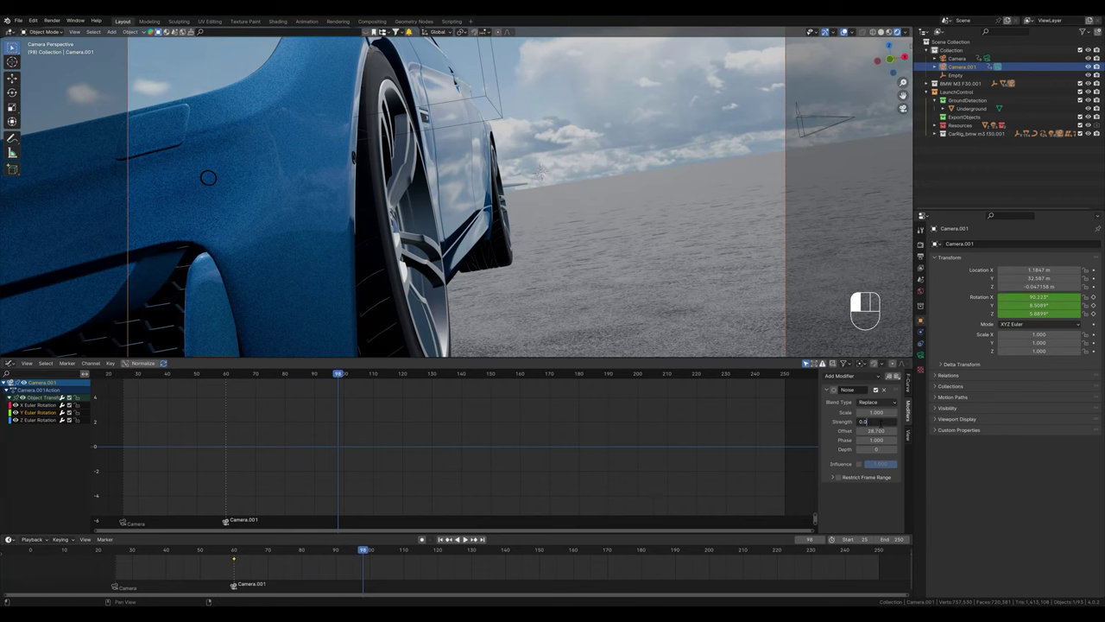
Step: Add a second Noise modifier, Noise.001, with Scale 30.000
left_click(237, 554)
key("space")
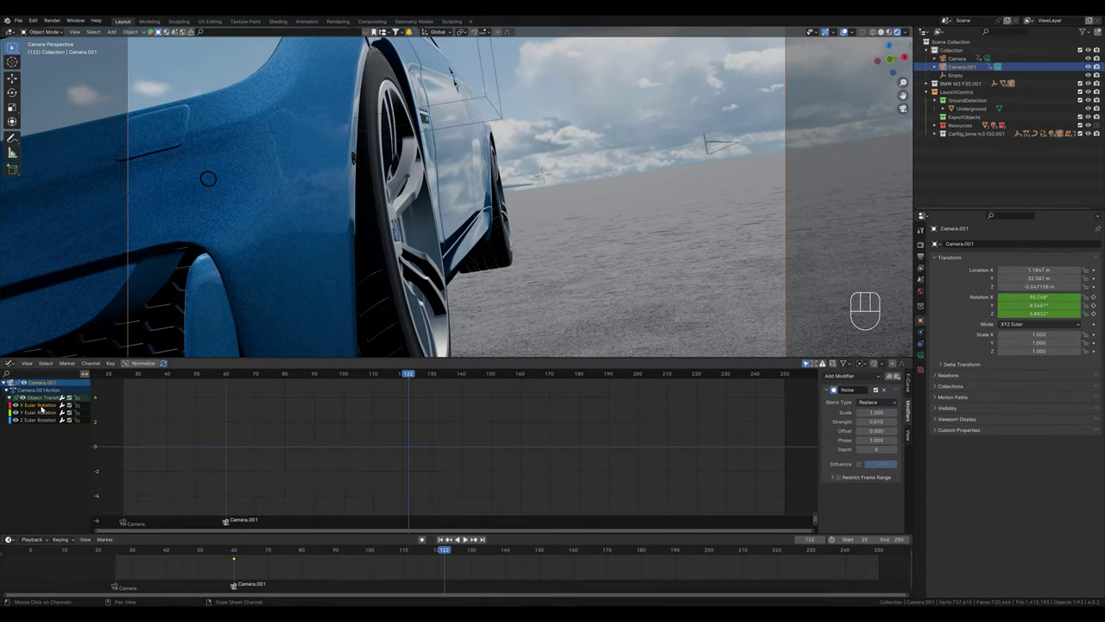
left_click(870, 376)
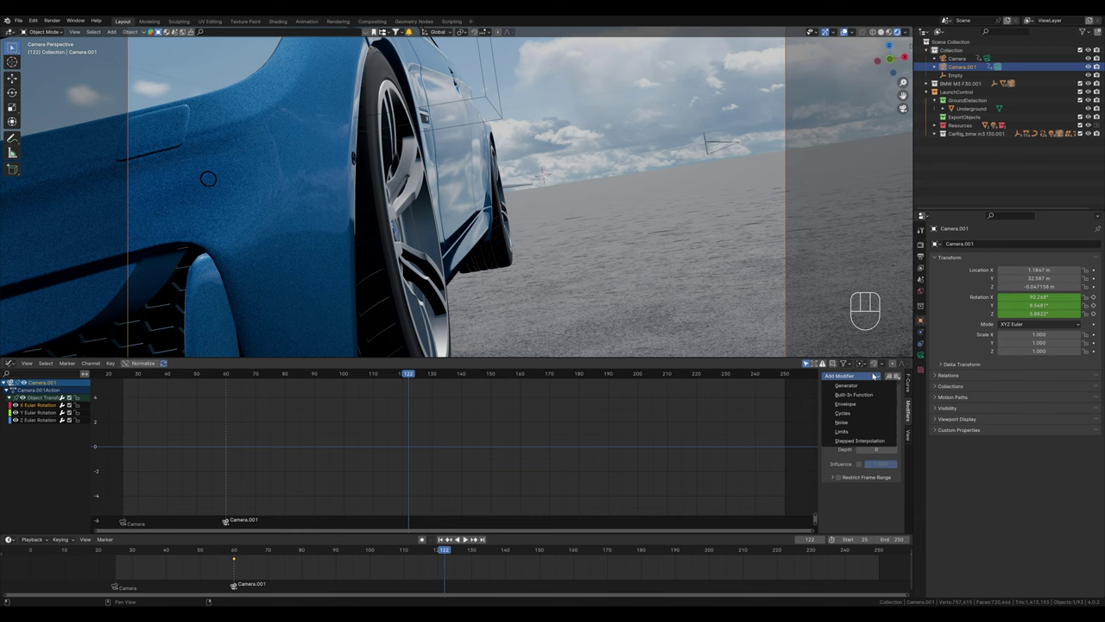
left_click(845, 422)
scroll(853, 476, "down", 2)
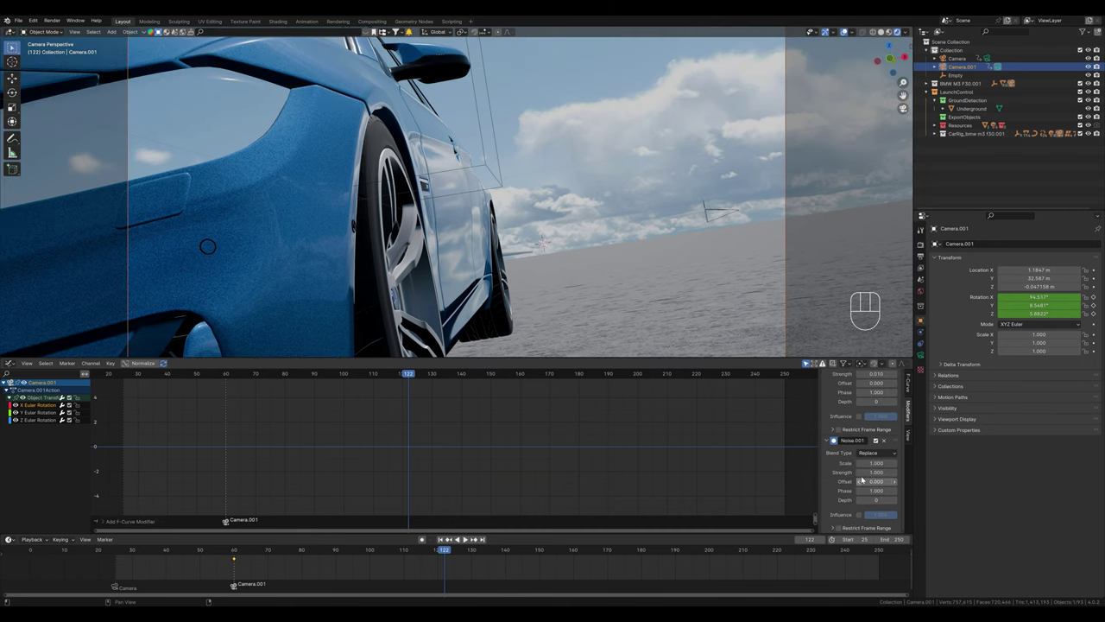
left_click_drag(876, 464, 876, 465)
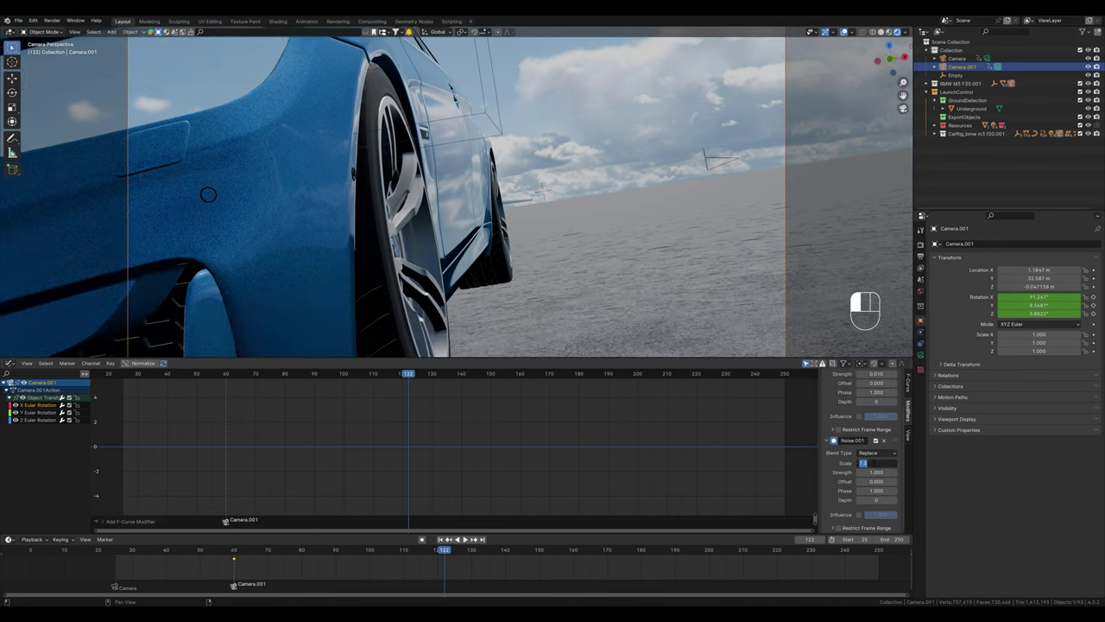
key("Return")
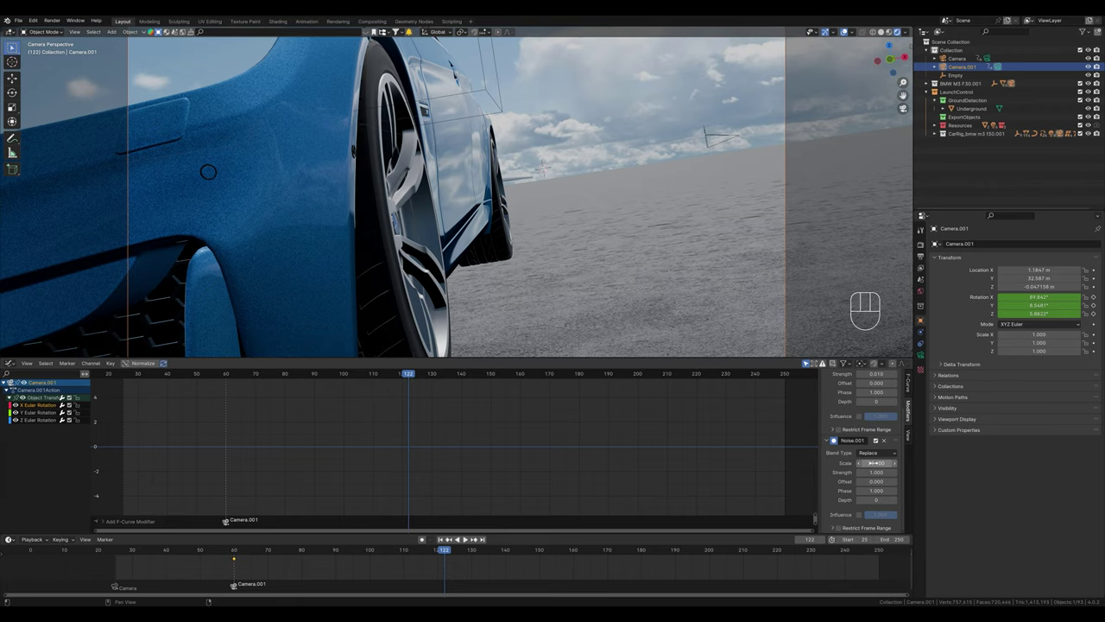
Step: Set Noise.001's Strength to 0.3 while previewing the drift from frame 60
left_click(233, 556)
key("space")
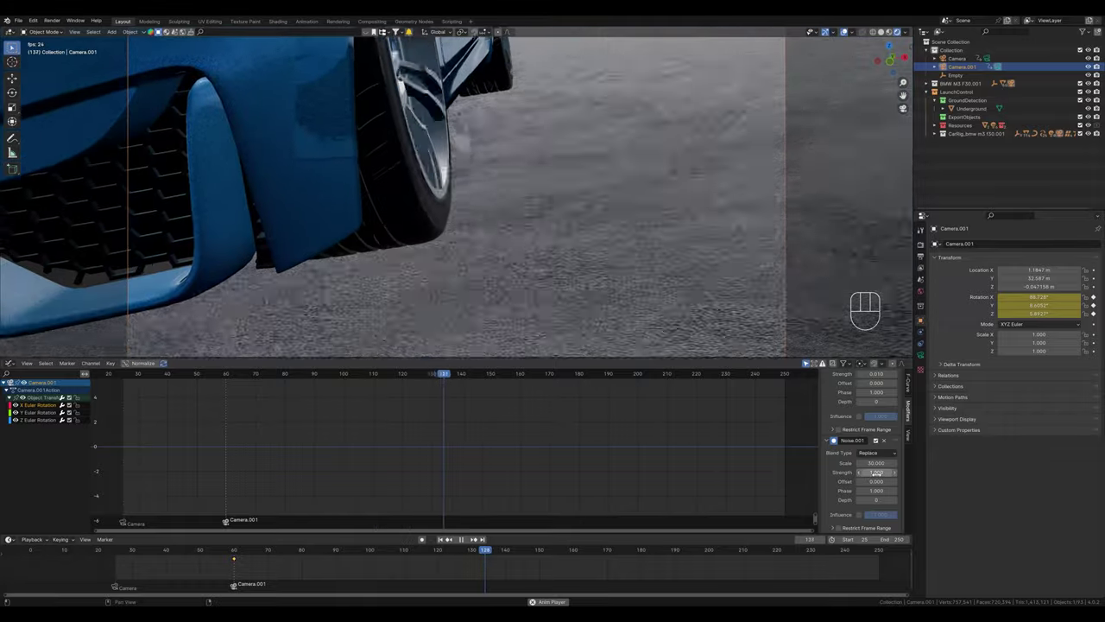
double_click(875, 472)
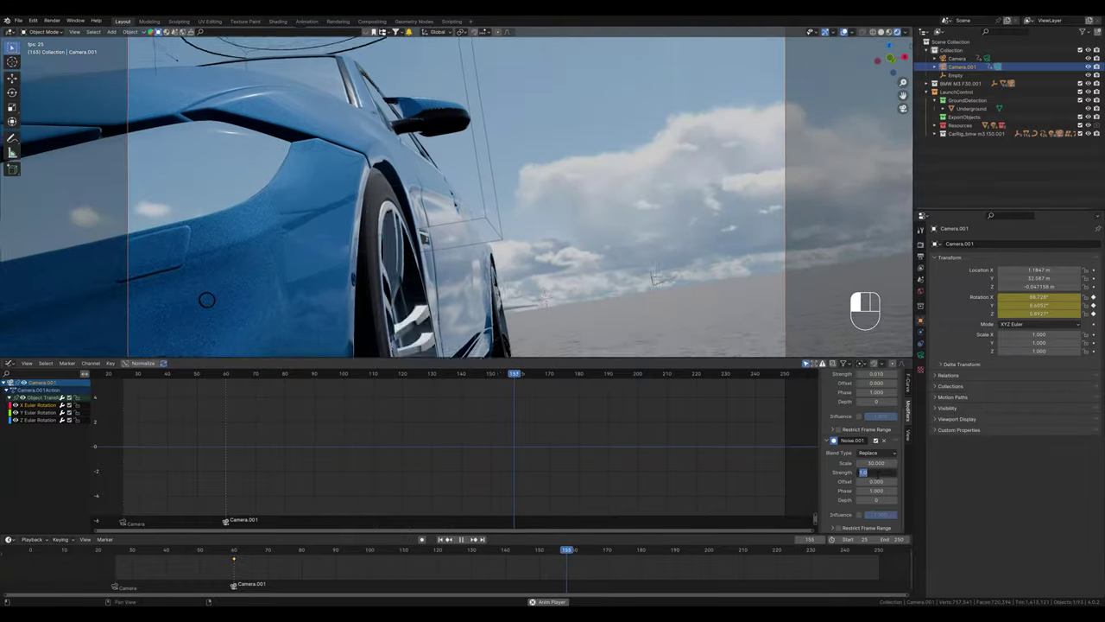
type("0.3")
key("Return")
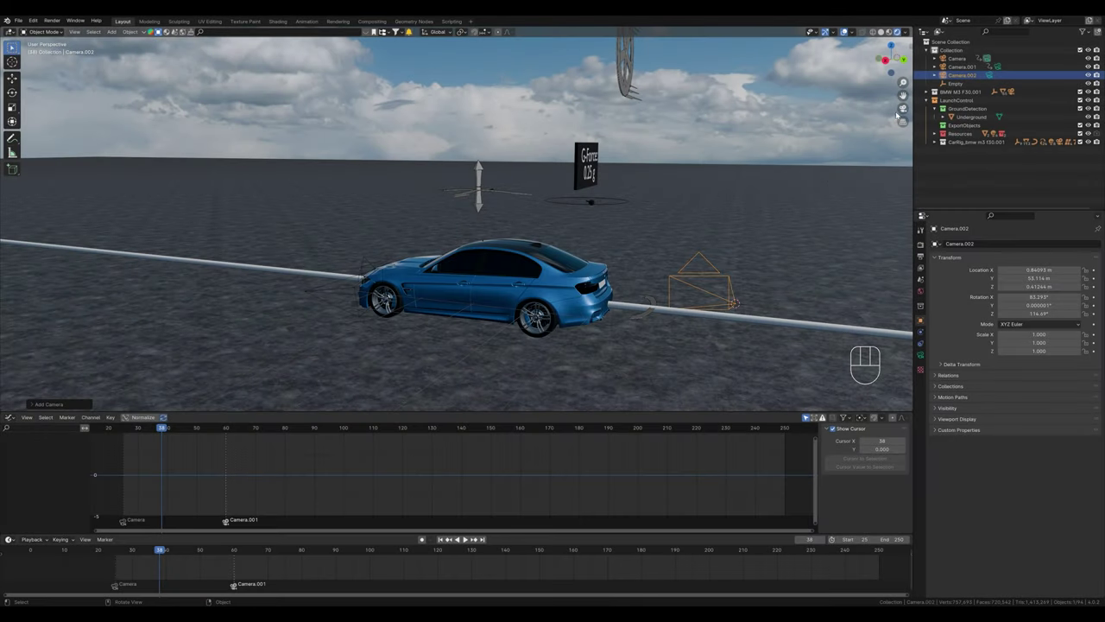
Step: Look through Camera.002 and add a timeline marker at frame 90
left_click(903, 109)
left_click_drag(161, 551, 336, 565)
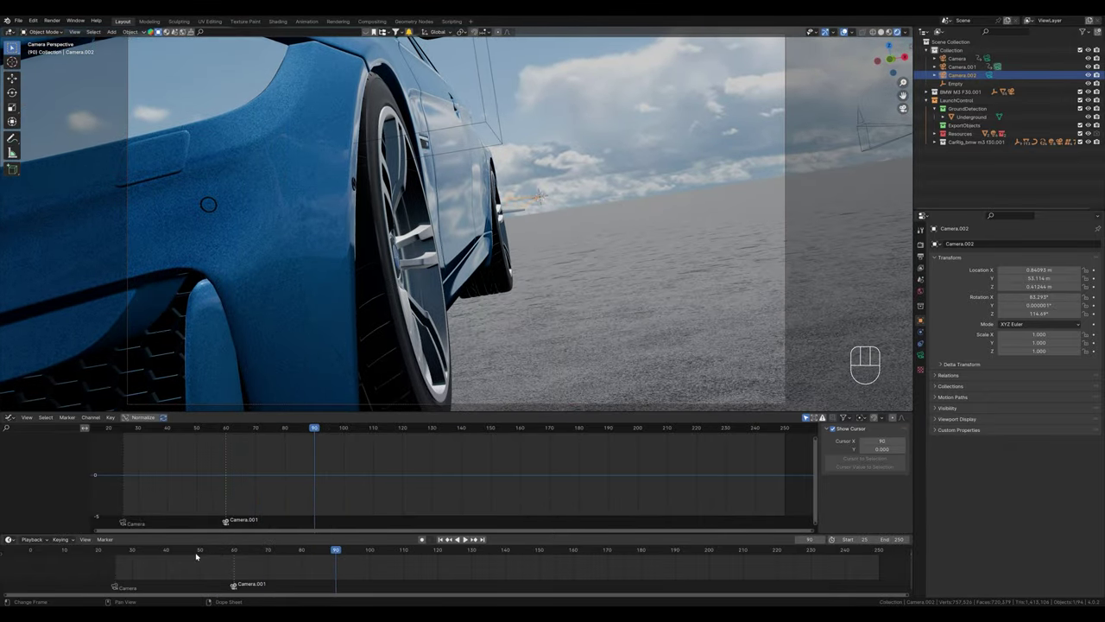
left_click(104, 539)
left_click(124, 533)
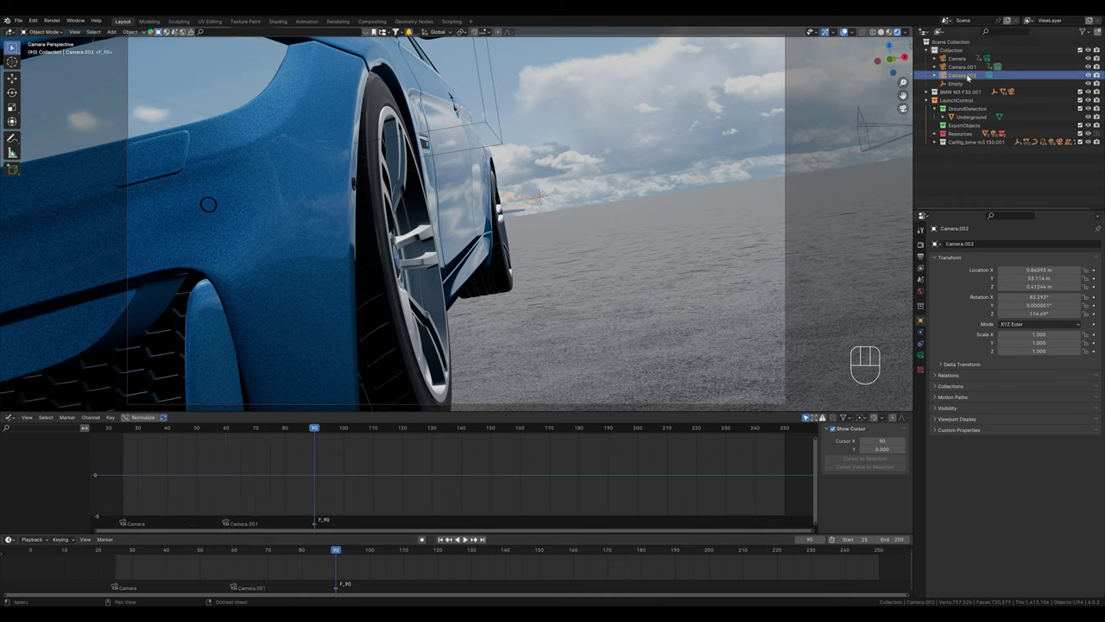
left_click(68, 417)
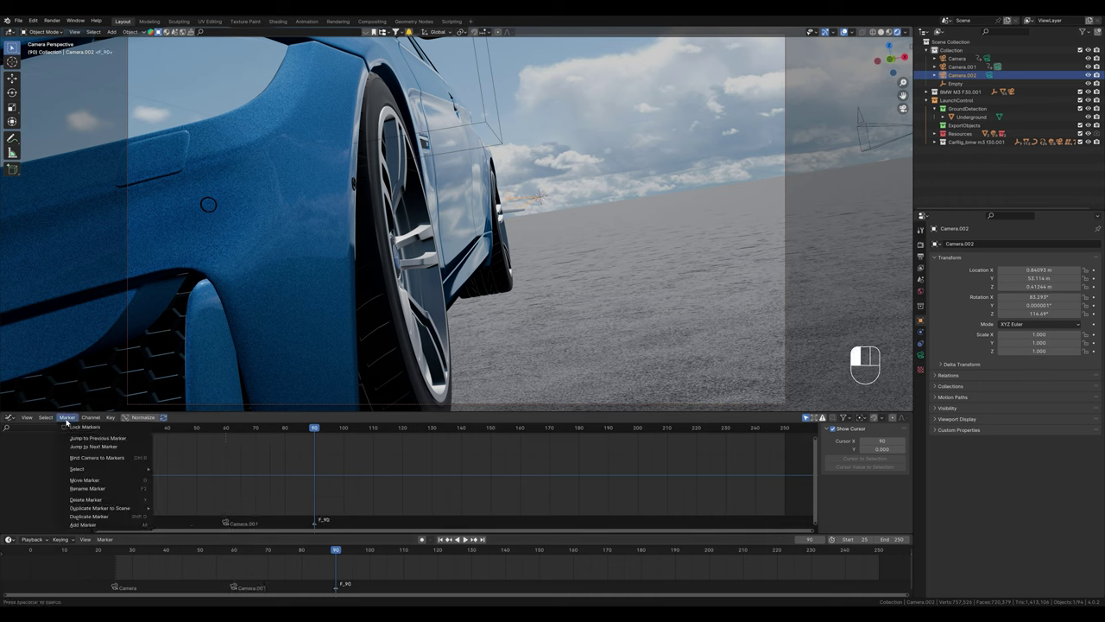
left_click(105, 539)
Step: Bind Camera.002 to the frame-90 marker and add a Follow Path constraint targeting the driving path
left_click(124, 463)
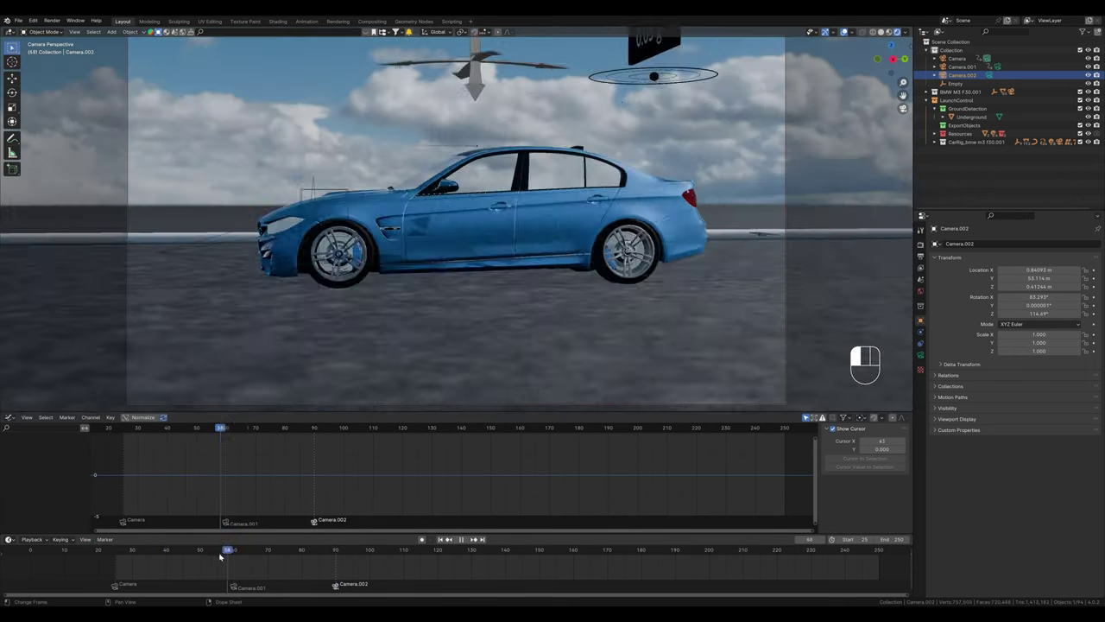
key("space")
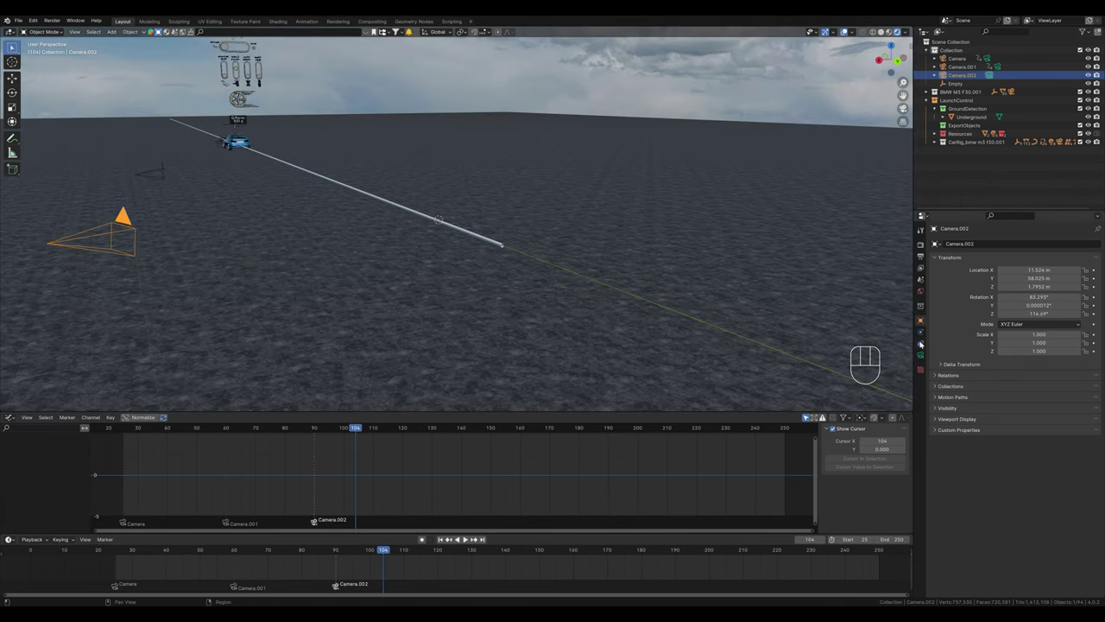
left_click(921, 344)
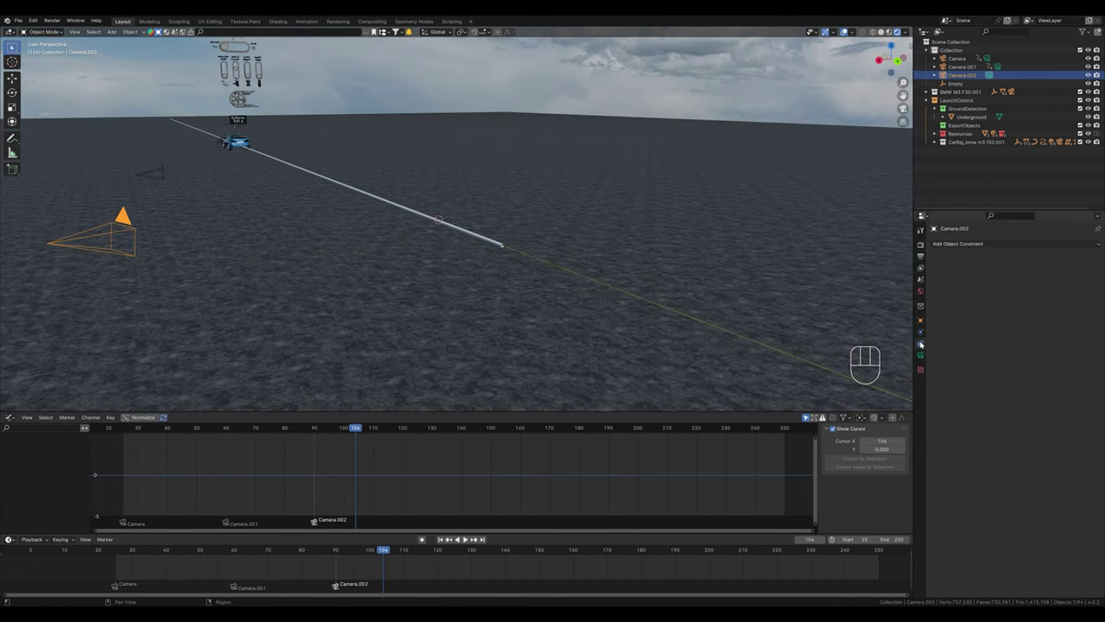
left_click(967, 246)
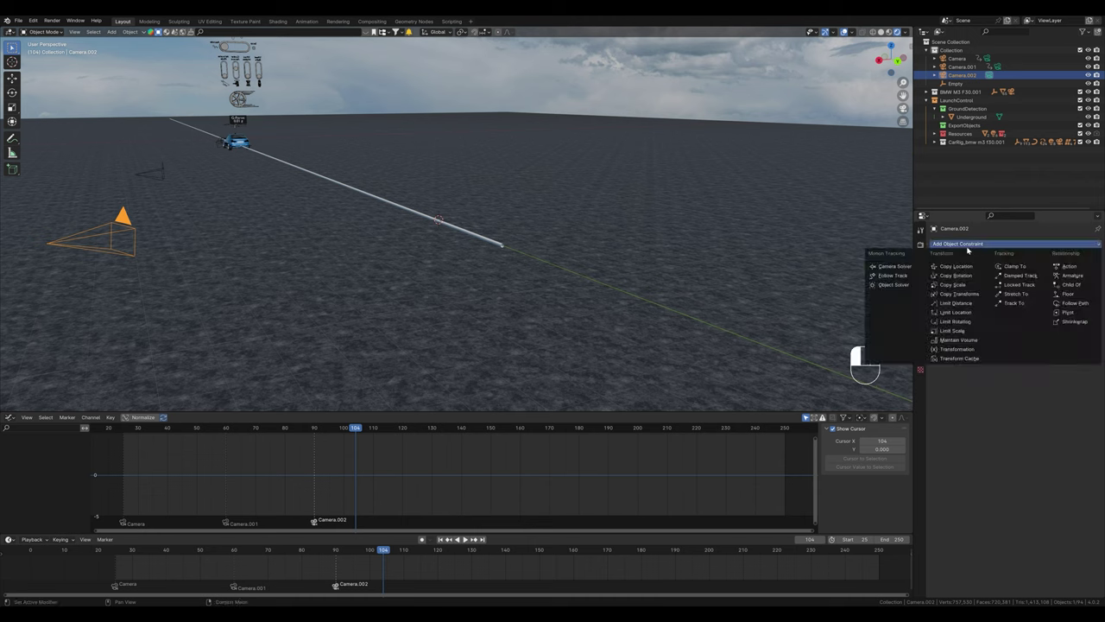
left_click(1071, 303)
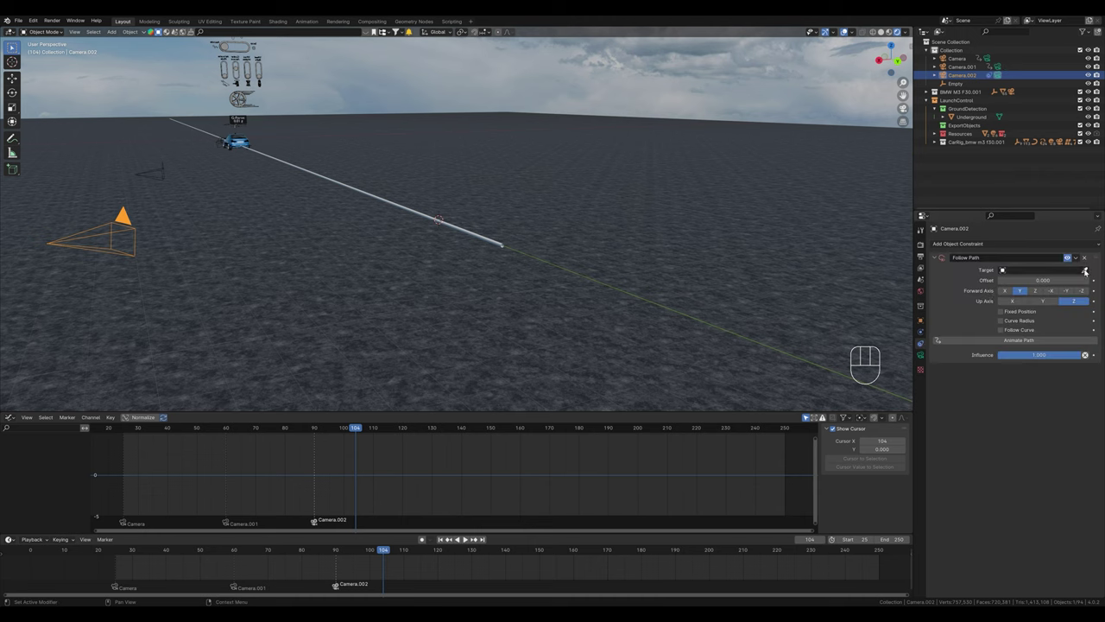
left_click(1086, 271)
left_click(483, 235)
middle_click_drag(542, 247, 566, 279)
Step: Zero Camera.002's location, set its Follow Path offset to -1.700, and look through it
left_click(920, 320)
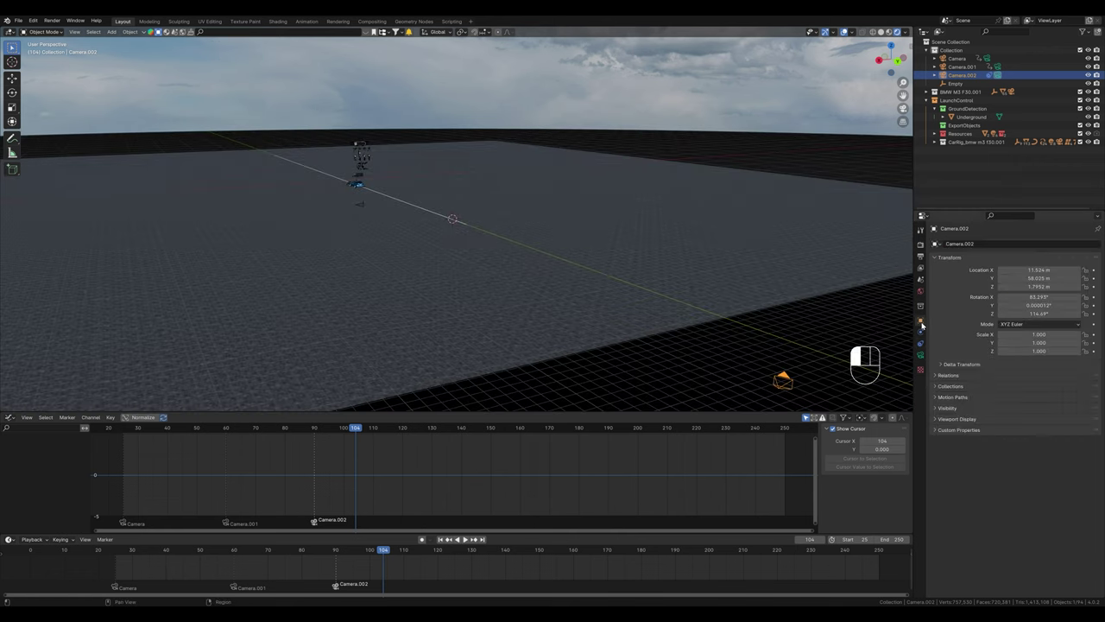
left_click(1041, 270)
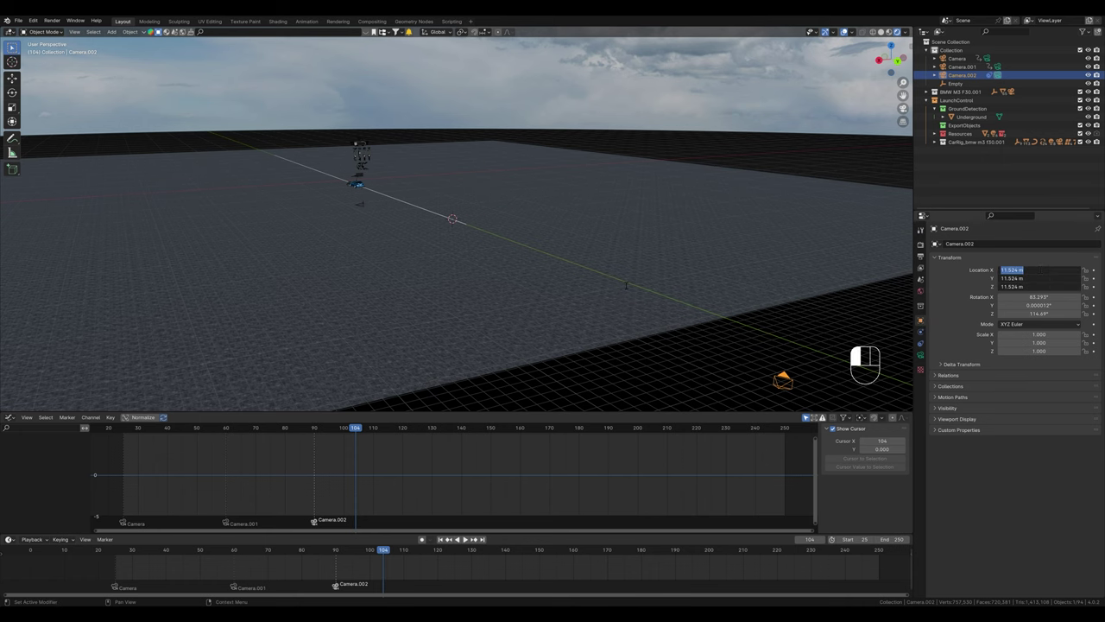
type("0")
key("Return")
scroll(544, 206, "up", 5)
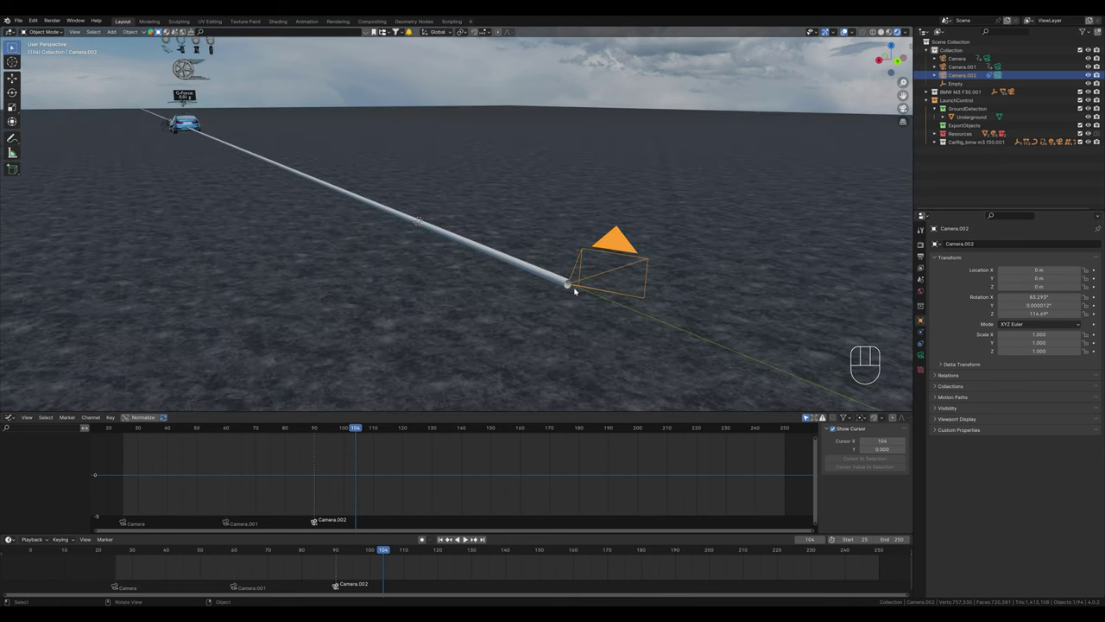
left_click(920, 343)
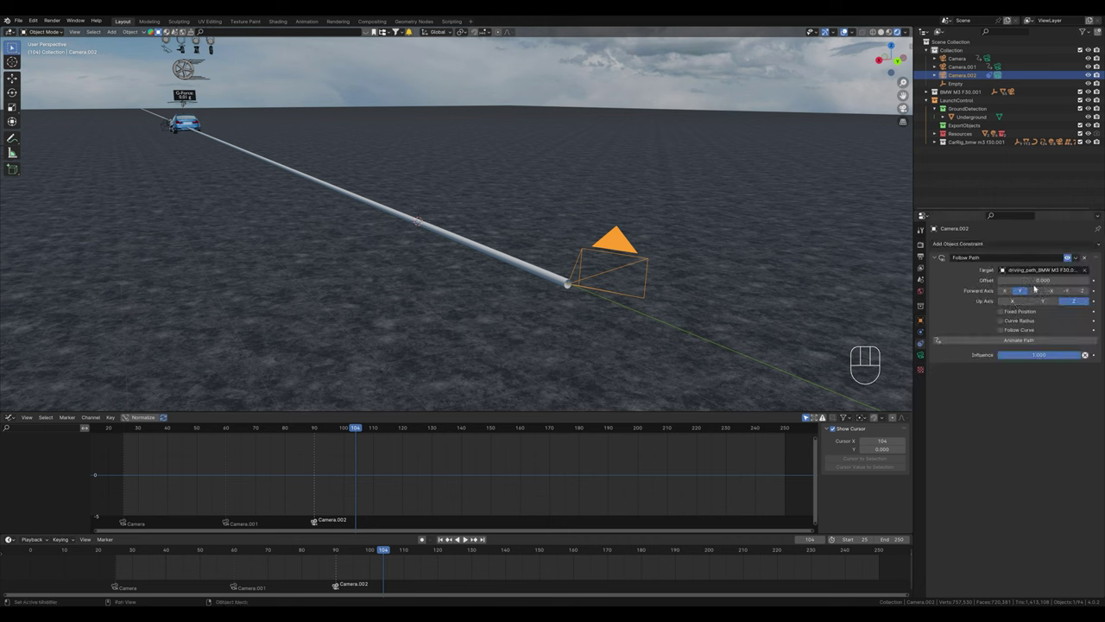
mouse_move(1043, 280)
left_mouse_down()
mouse_move(976, 280)
mouse_move(1050, 280)
left_mouse_up()
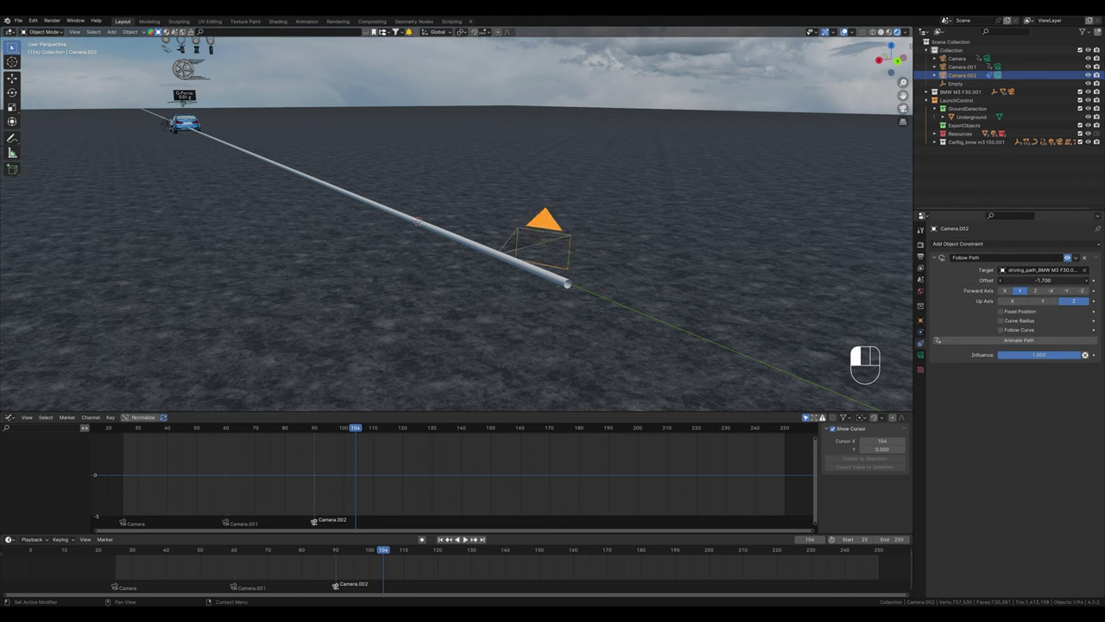
left_click(904, 108)
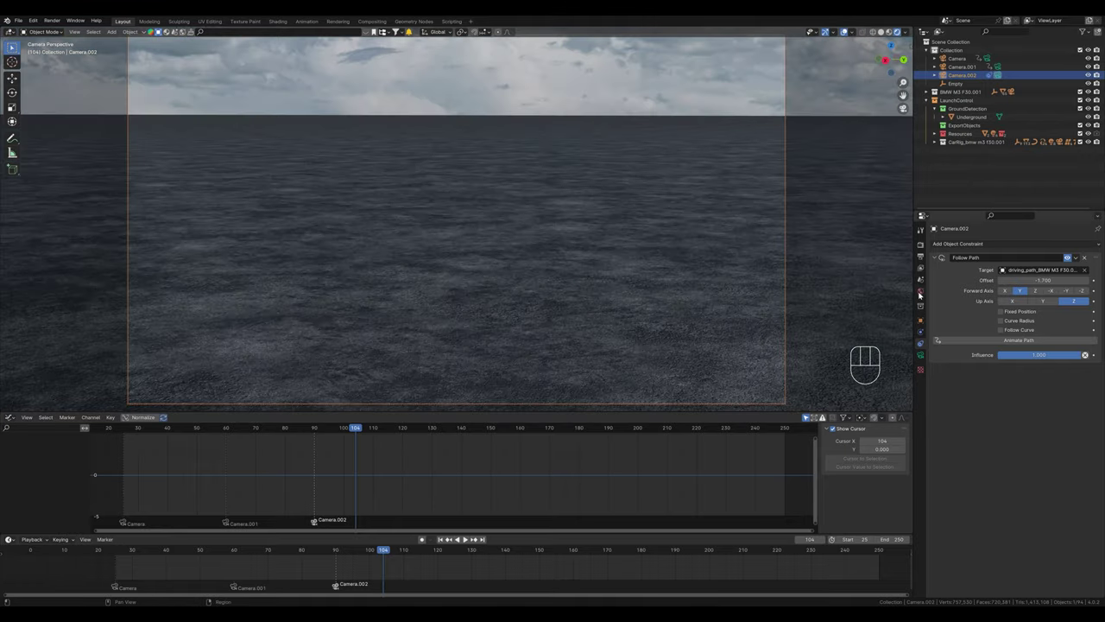
Step: Turn Camera.002 along the path and, at frame 90, set its path offset to -45.100
left_click(921, 319)
mouse_move(1036, 313)
left_mouse_down()
mouse_move(1019, 313)
mouse_move(1049, 312)
mouse_move(1043, 285)
mouse_move(1049, 296)
left_mouse_up()
left_click(921, 342)
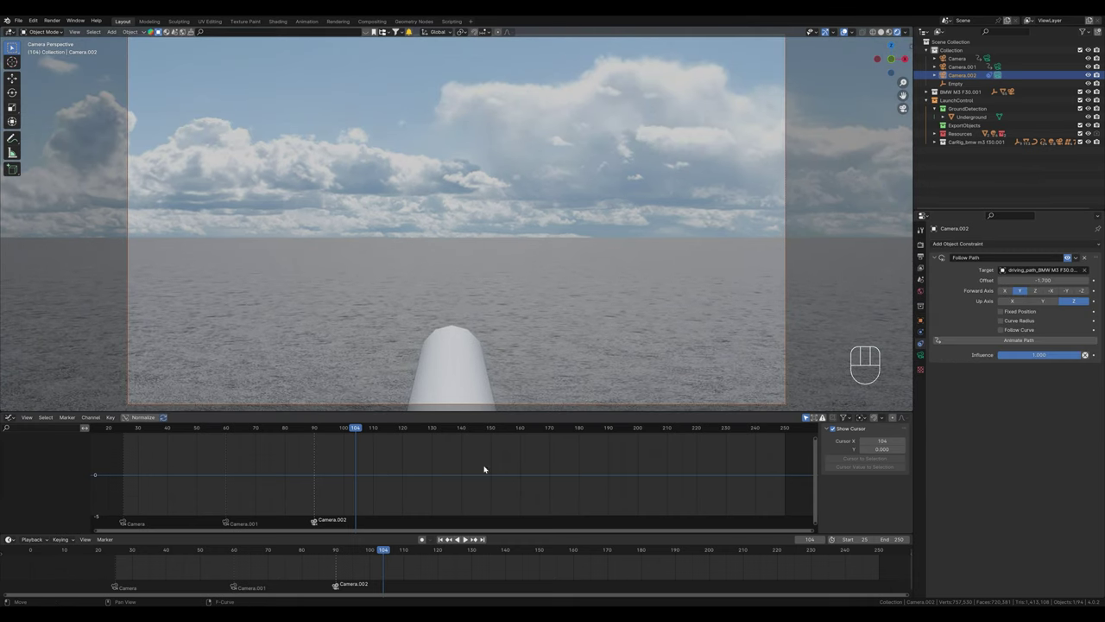
left_click(337, 549)
left_click_drag(1048, 280, 984, 280)
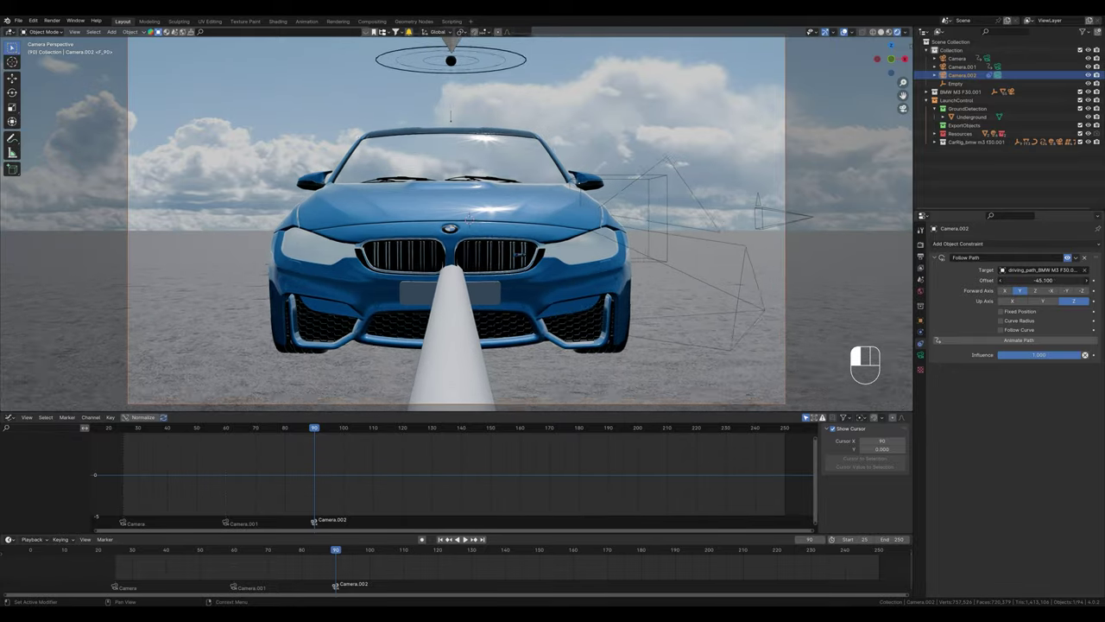
Step: Nudge the camera's framing of the BMW and hide the driving path cone
left_click(920, 320)
middle_click_drag(484, 285, 483, 268, "shift")
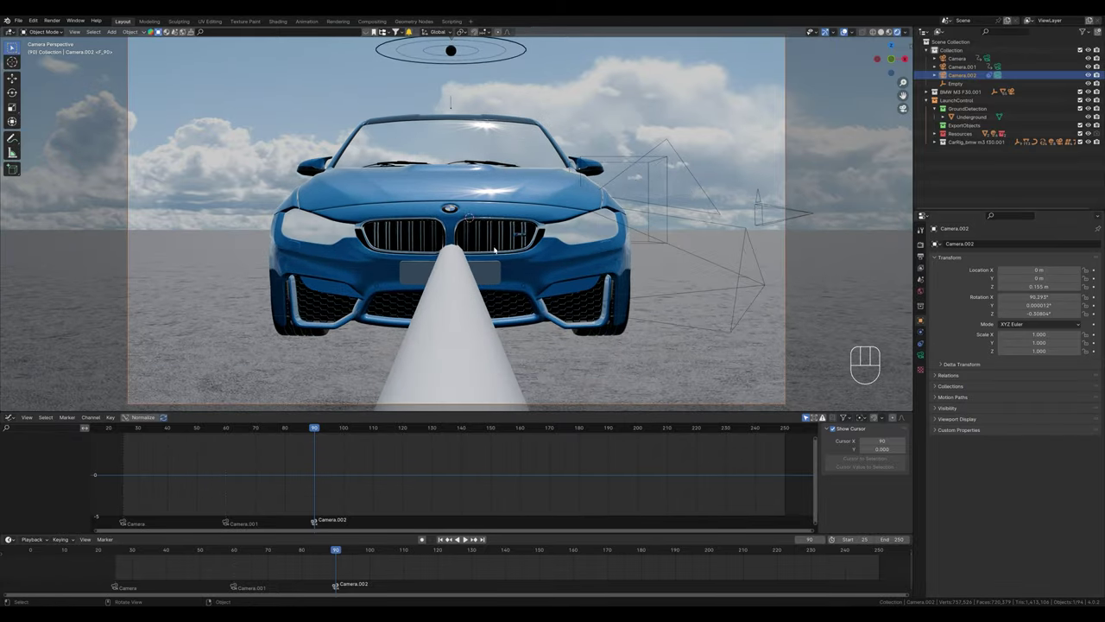
left_click(448, 305)
left_click(938, 142)
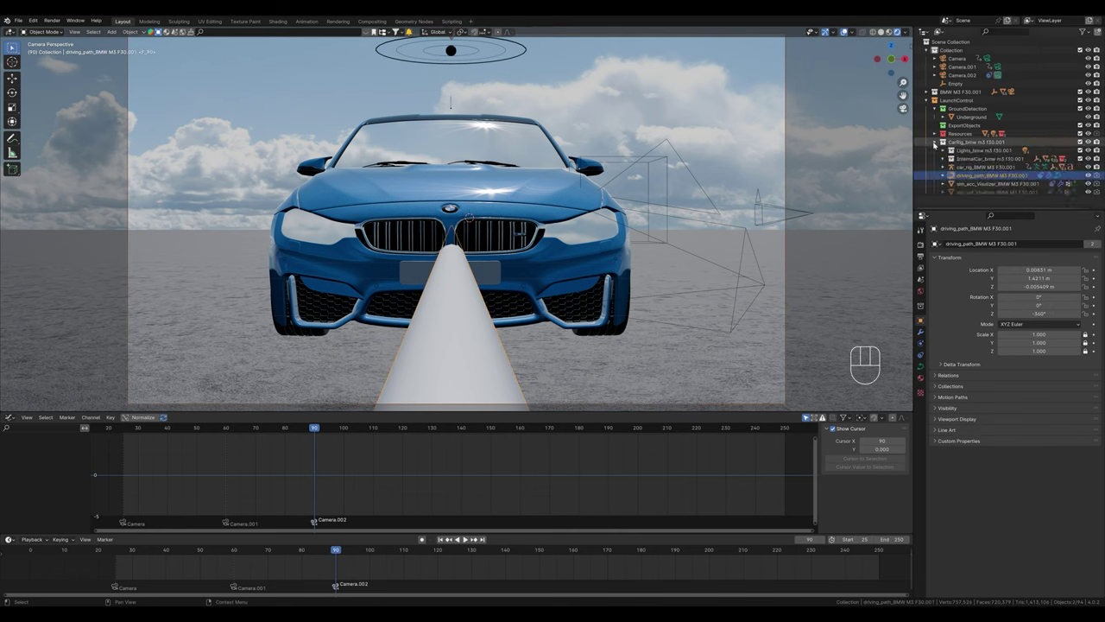
left_click(1088, 175)
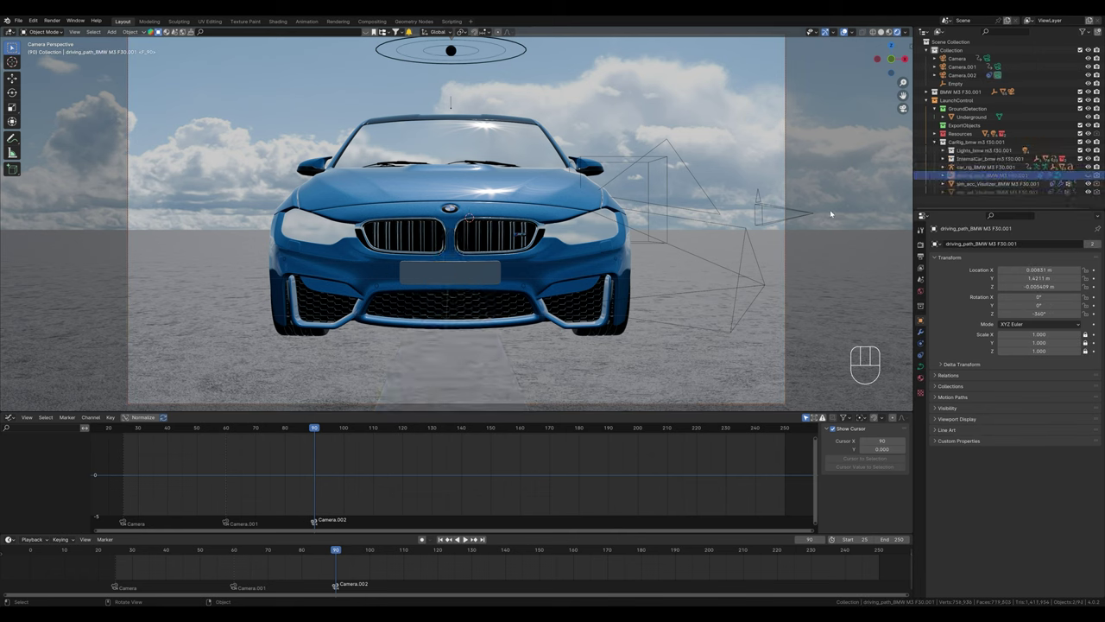
Step: Lower Camera.002 to 0.055 m height and keyframe its location and rotation
left_click(962, 76)
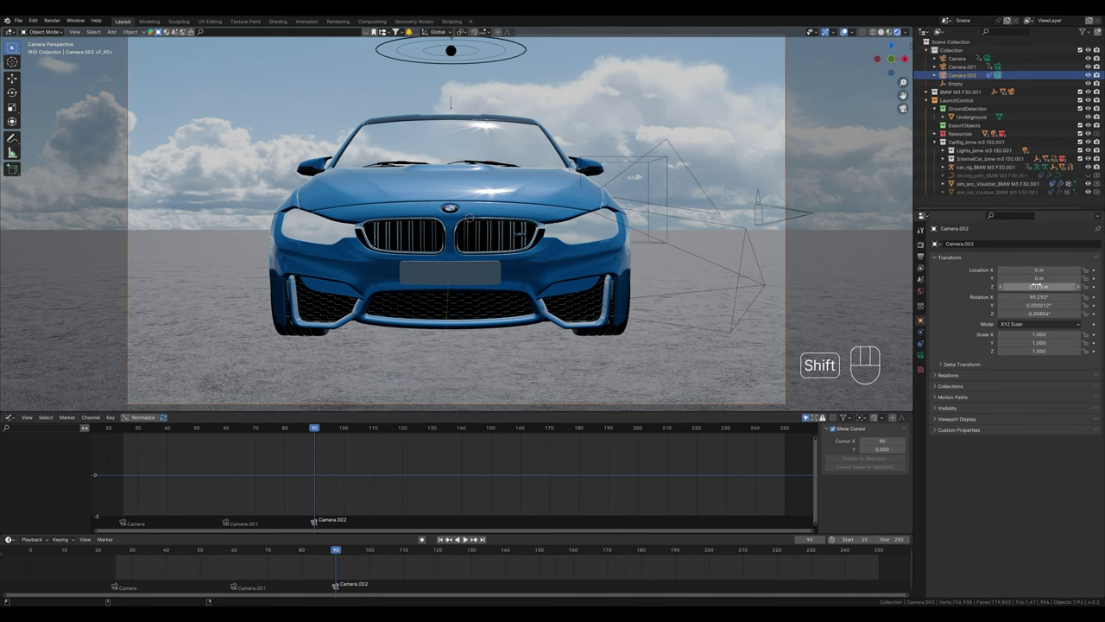
left_click_drag(1035, 286, 1095, 275, "shift")
left_click(1094, 272)
left_click(1095, 313)
left_click(922, 344)
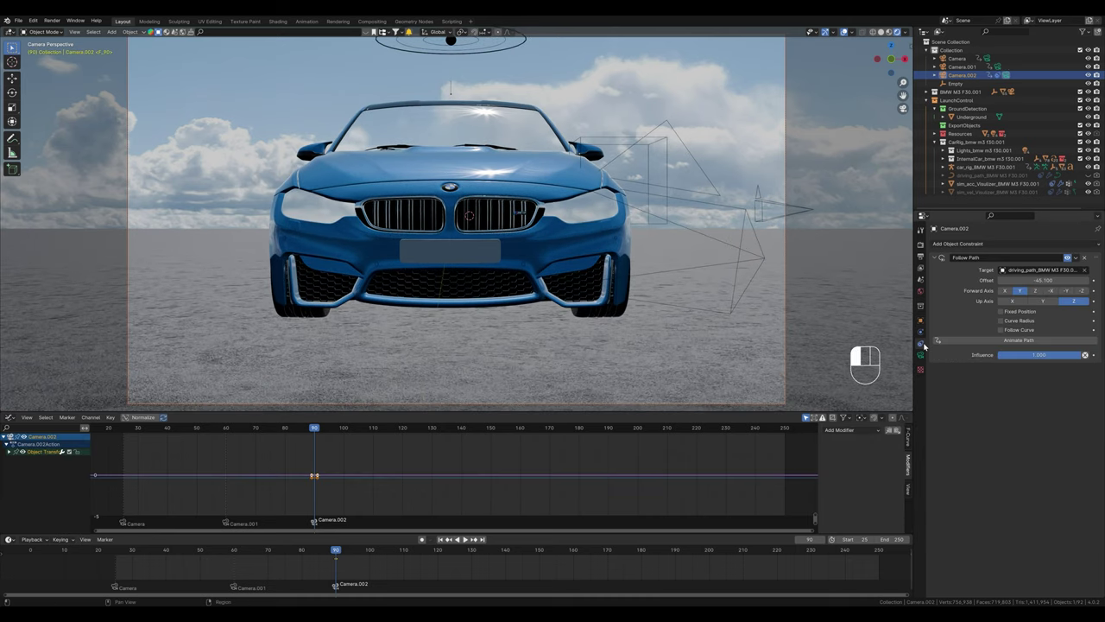
Step: Switch Follow Path to Fixed Position and key the offset factor at frame 90
left_click(1093, 283)
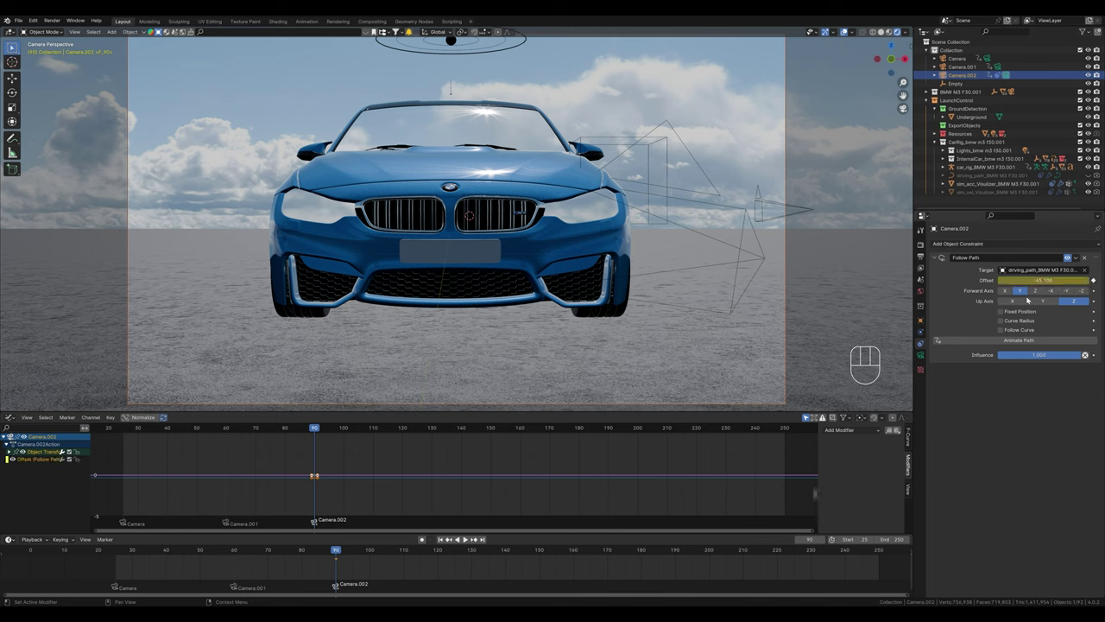
left_click(1093, 283)
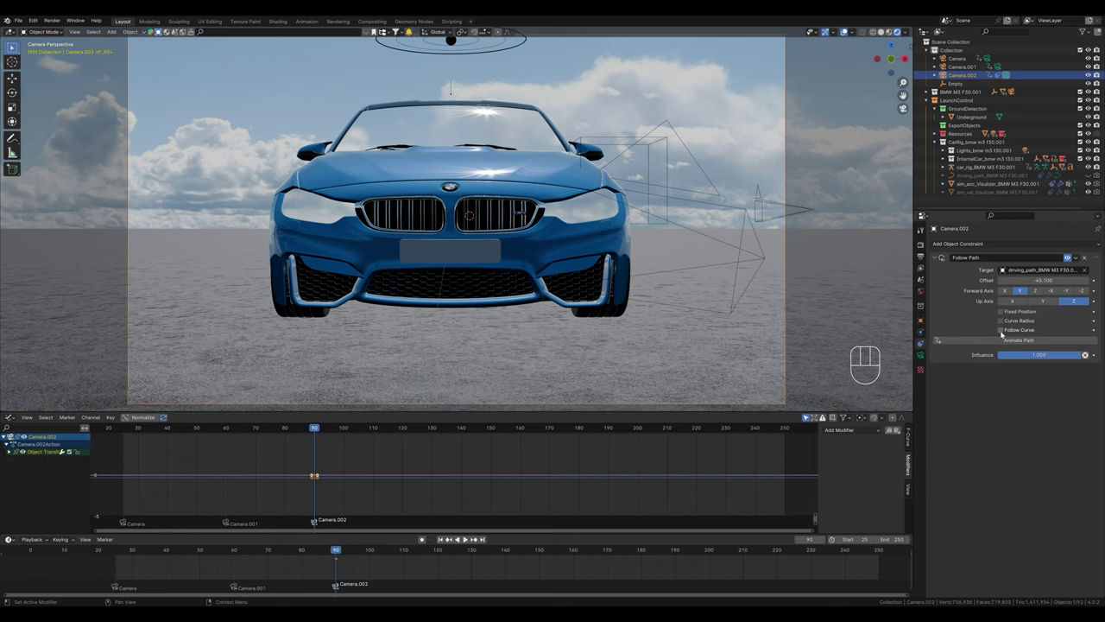
left_click(1001, 312)
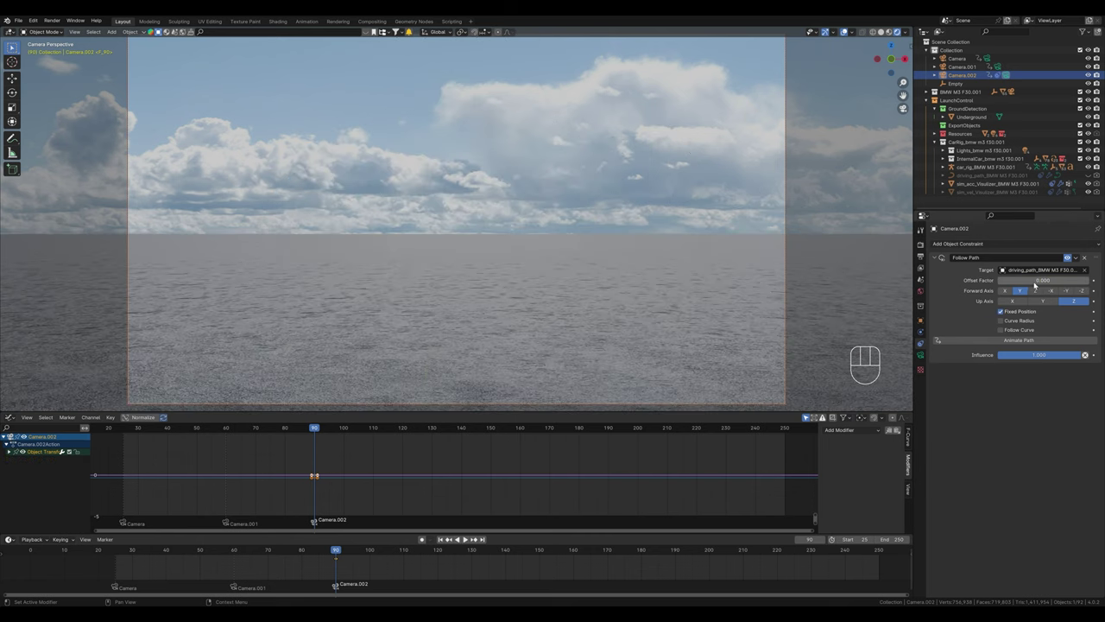
mouse_move(1030, 281)
left_mouse_down()
mouse_move(1088, 281)
mouse_move(993, 280)
mouse_move(1090, 281)
mouse_move(1029, 281)
left_mouse_up()
left_click(1094, 282)
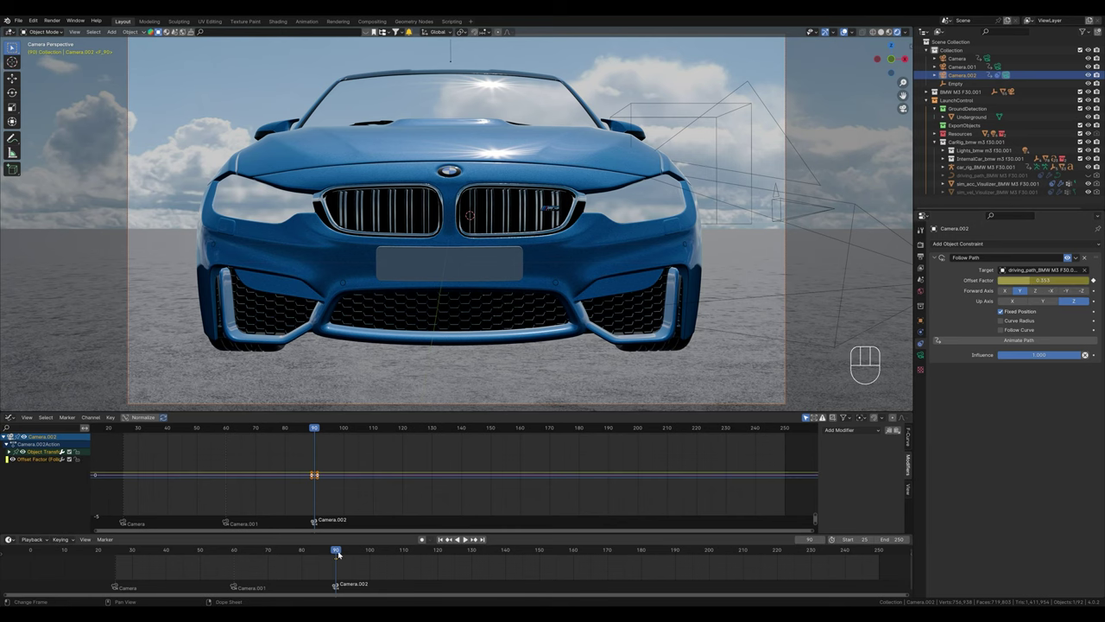
Step: At frame 135, key the offset factor at 0.607
left_click_drag(338, 553, 489, 566)
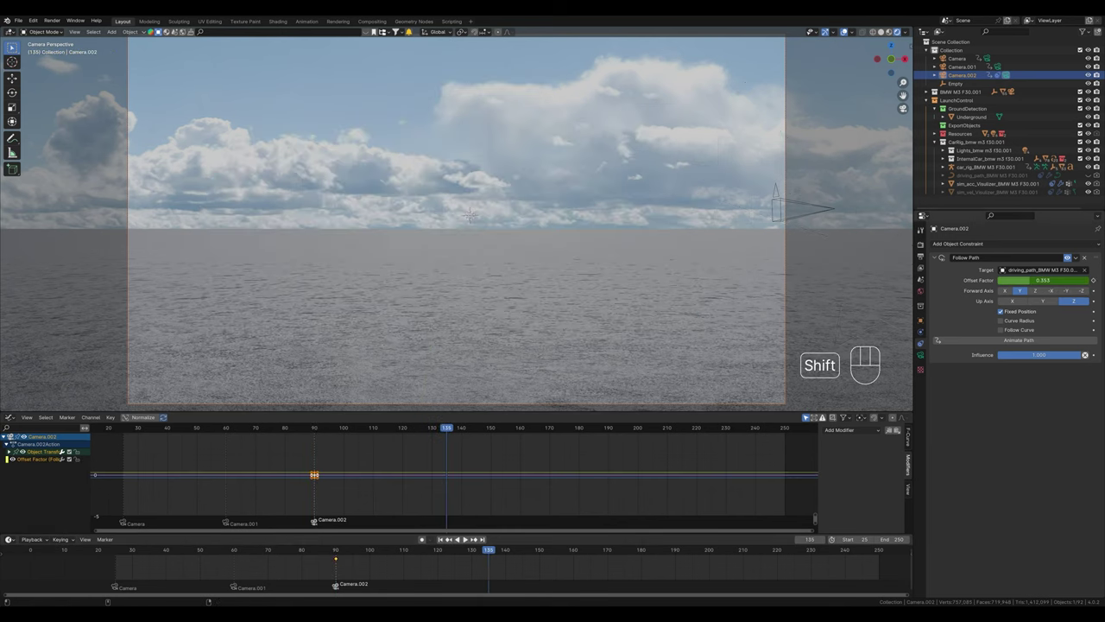
left_click_drag(1043, 281, 1070, 281, "shift")
left_click(1094, 281)
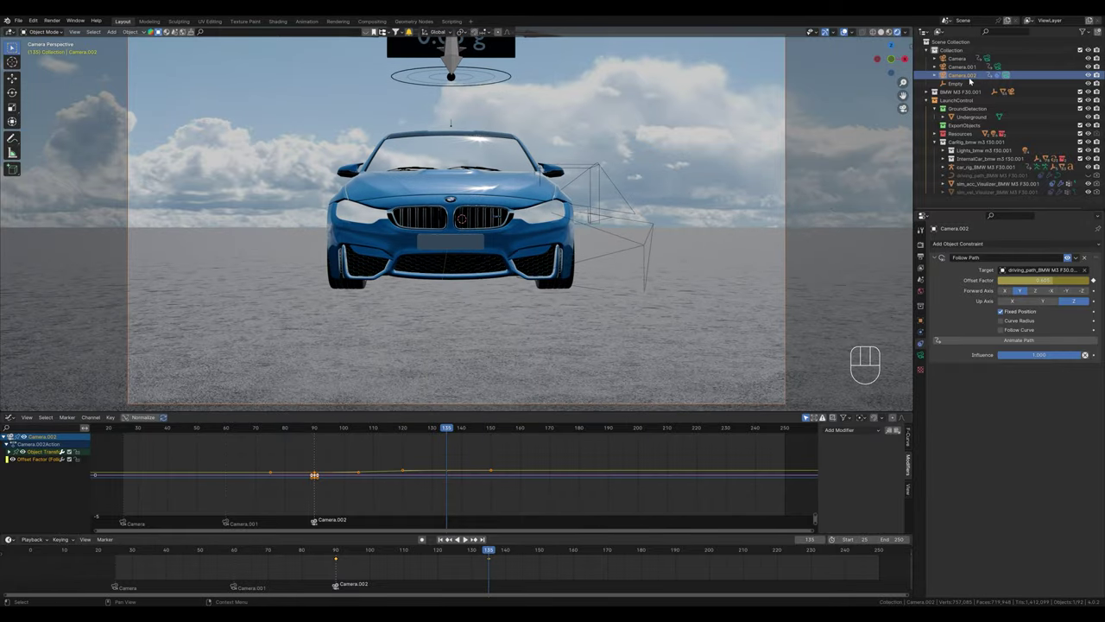
Step: Change the keyframes' interpolation and replay from frame 74
right_click(349, 535)
mouse_move(356, 541)
left_click(416, 498)
left_click_drag(486, 558, 281, 557)
key("space")
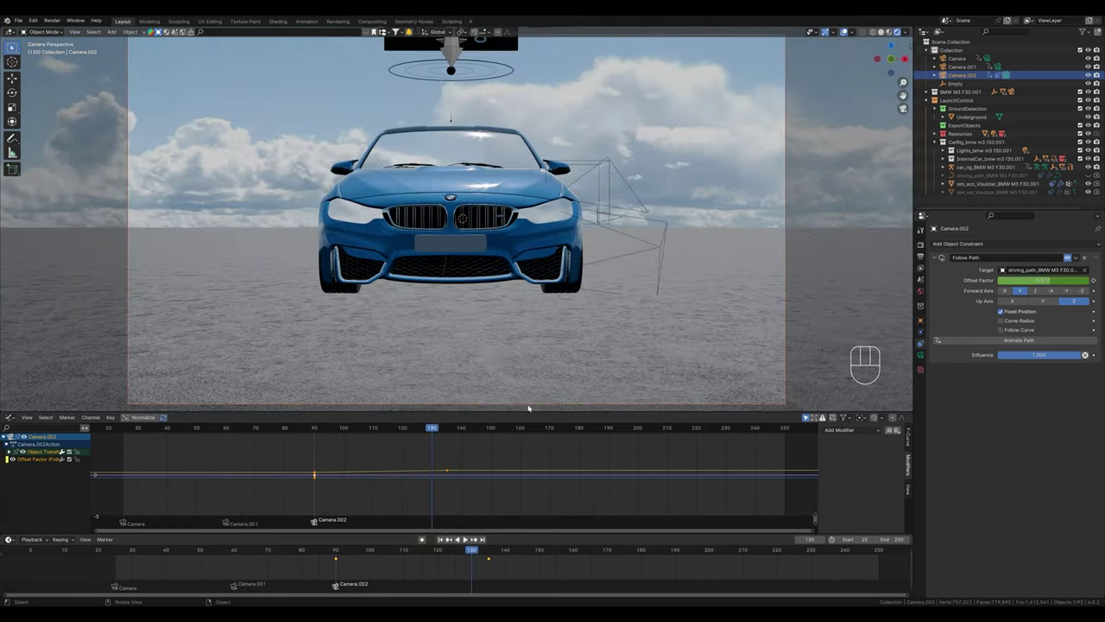
Step: Move Camera.002 to X 1.95 m and remove its frame-90 location and rotation keyframes
left_click(921, 320)
left_click_drag(1039, 269, 990, 269)
left_click_drag(432, 427, 314, 428)
left_click(1094, 271)
left_click(1094, 314)
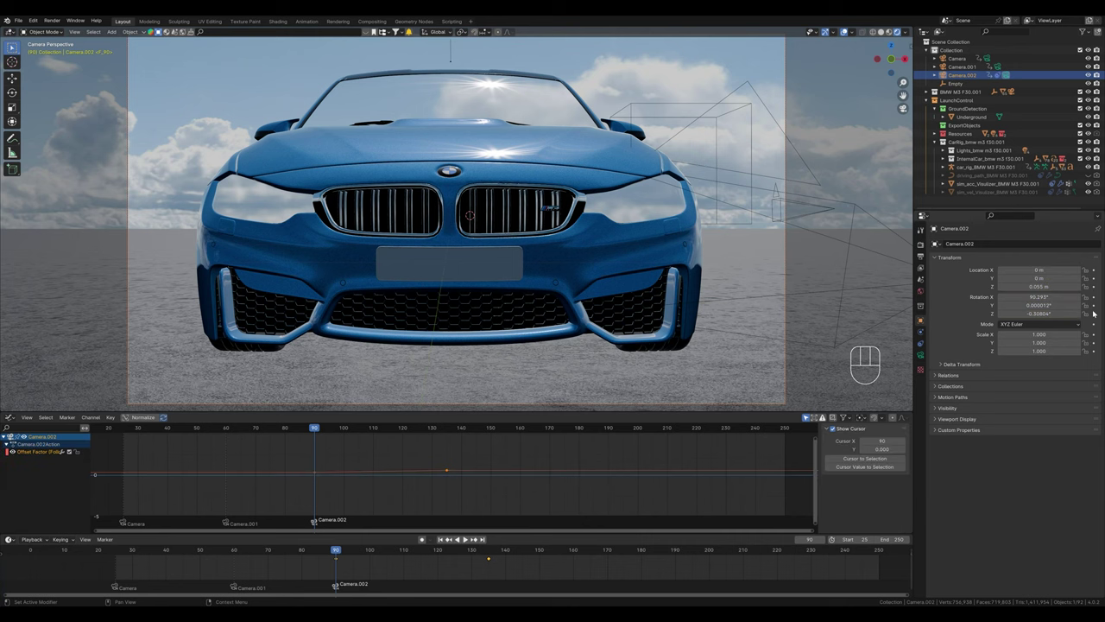
key("space")
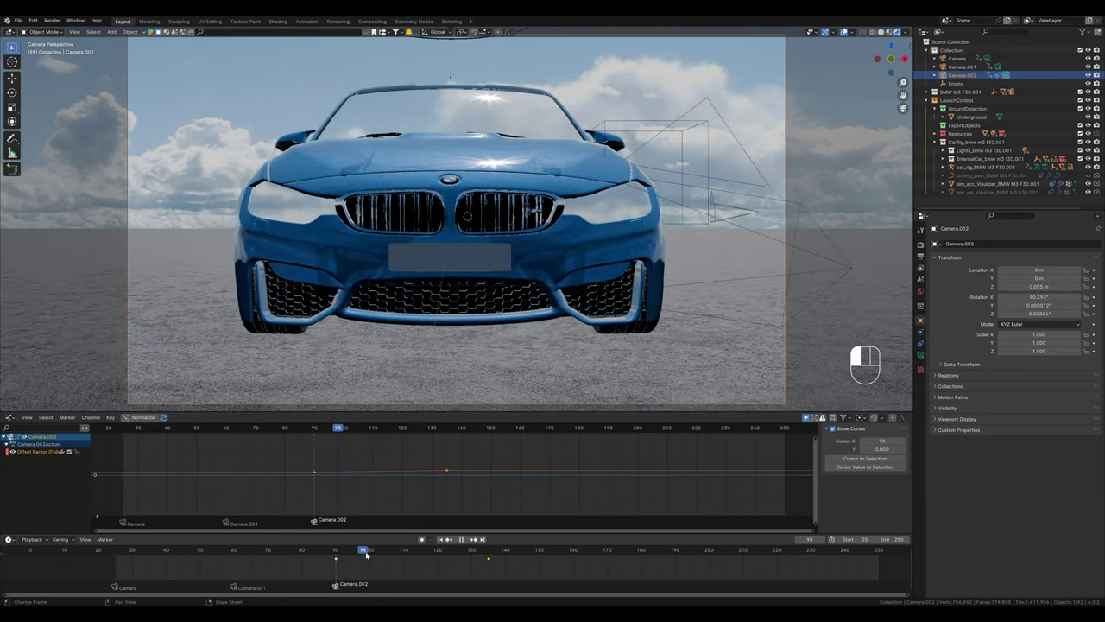
left_click(392, 567)
key("space")
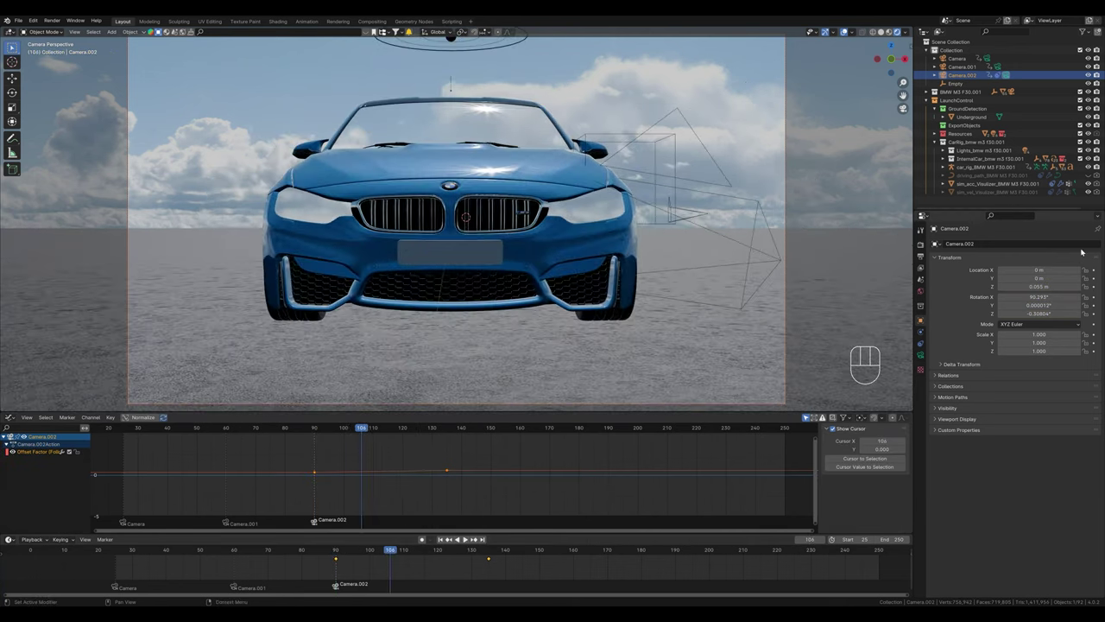
Step: Key Camera.002's X location and Z rotation centred on the car, moving the keys to frame 90
left_click_drag(1040, 270, 1086, 269)
left_click_drag(1025, 314, 1054, 314)
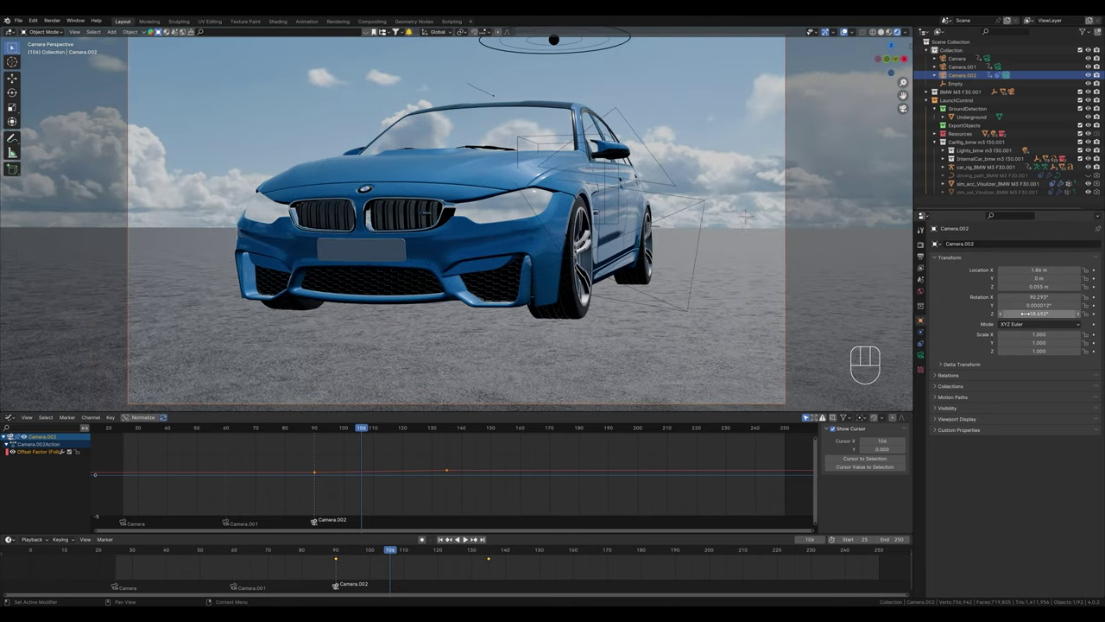
left_click(1094, 314)
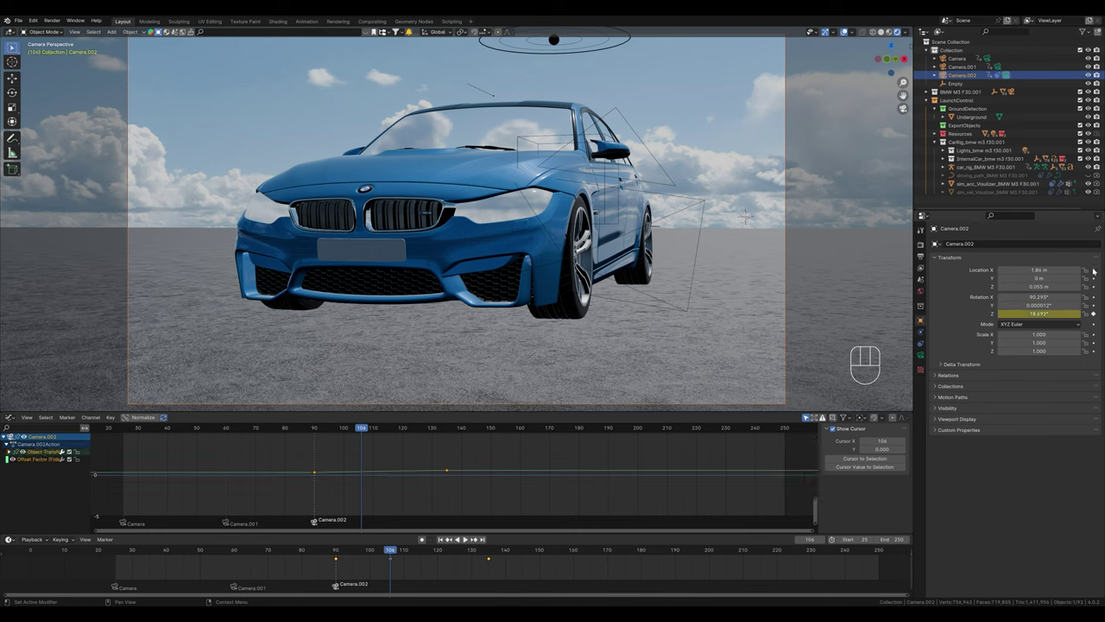
left_click(1094, 270)
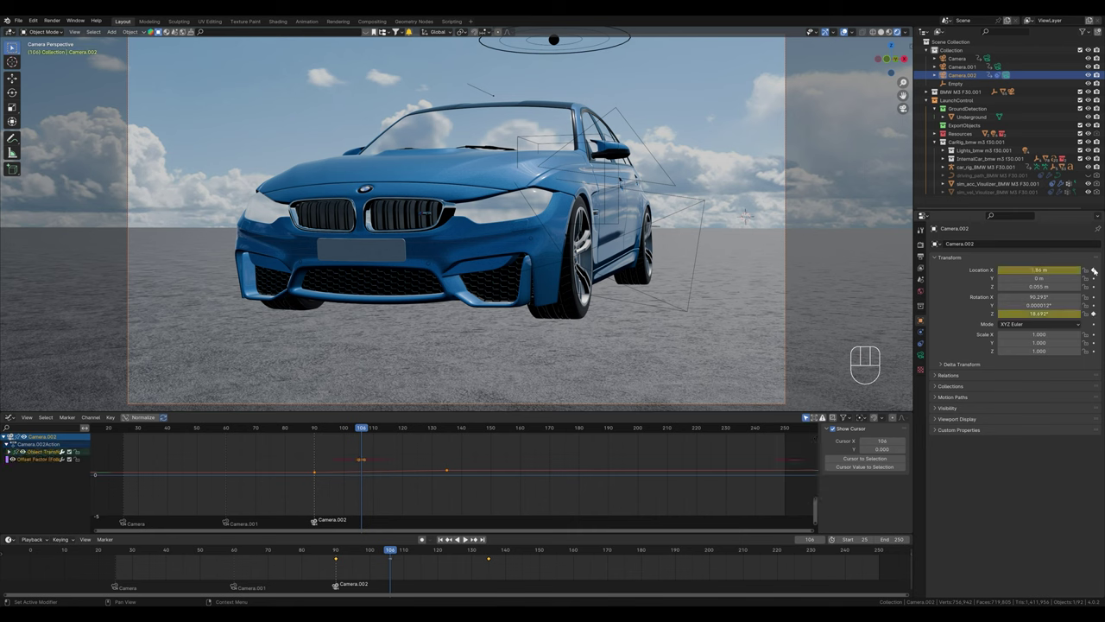
left_click(408, 576)
key("g")
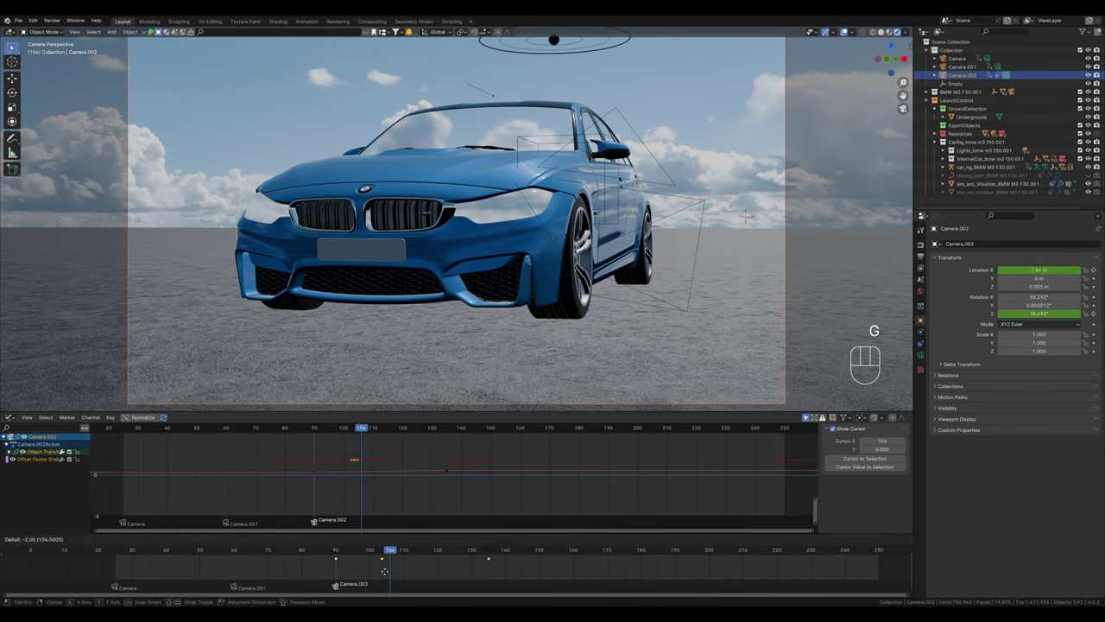
left_click(365, 570)
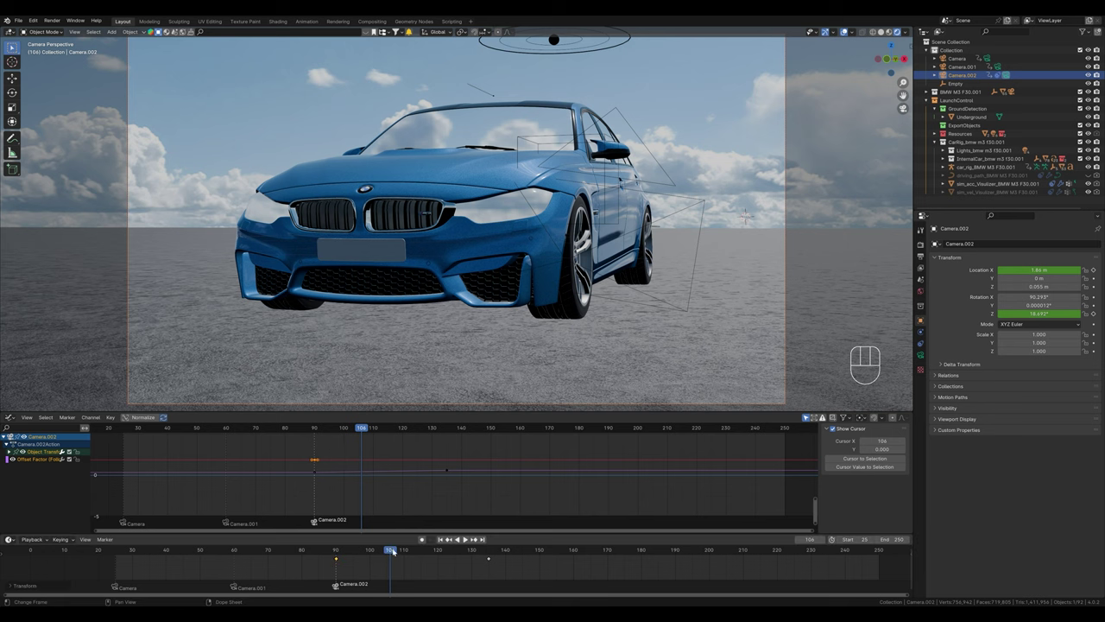
Step: At frame 135, key Camera.002 at X -1.54 m with Z rotation recentring the car
key("space")
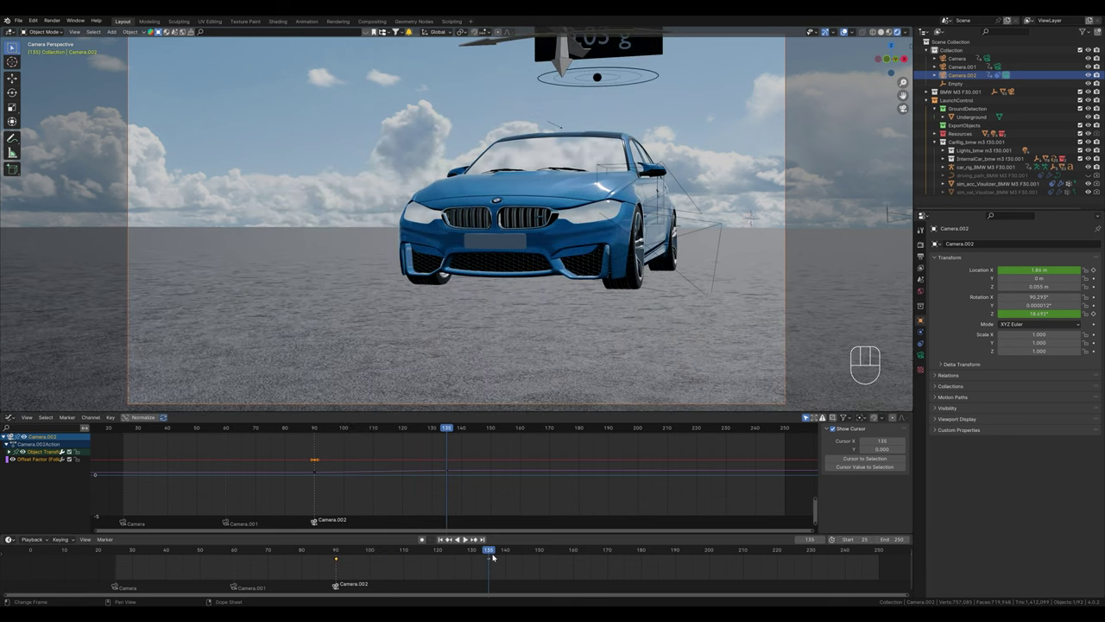
left_click_drag(1040, 270, 967, 269)
left_click_drag(1041, 313, 1001, 313)
left_click(1094, 270)
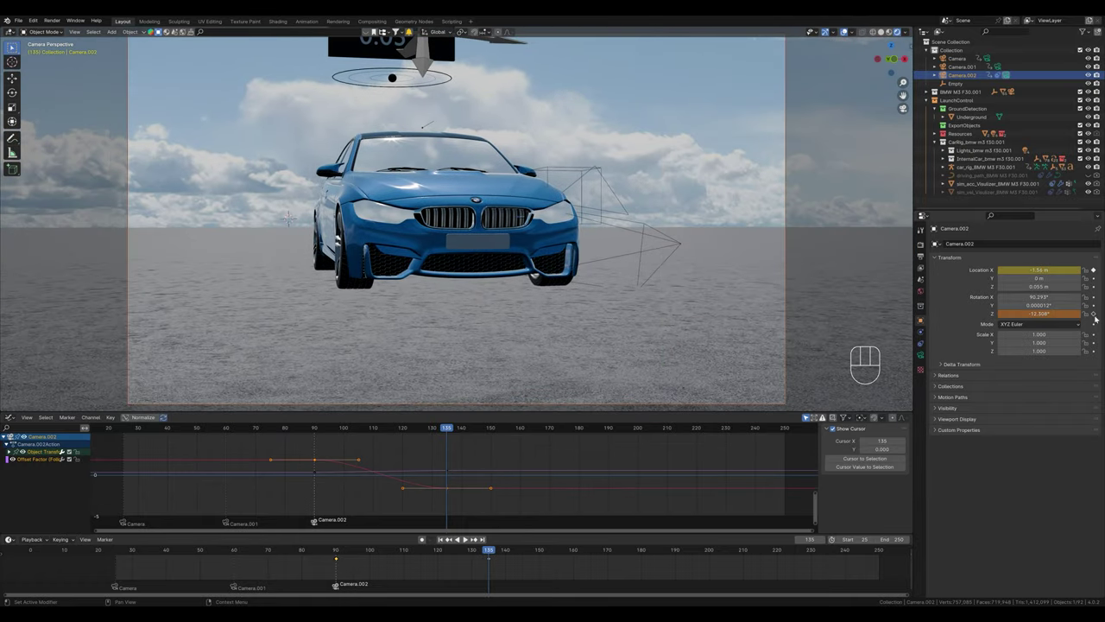
left_click(1094, 314)
Step: Make all of Camera.002's keyframes Linear and replay the shot from frame 90
left_click_drag(509, 578, 316, 554)
right_click(321, 532)
mouse_move(324, 539)
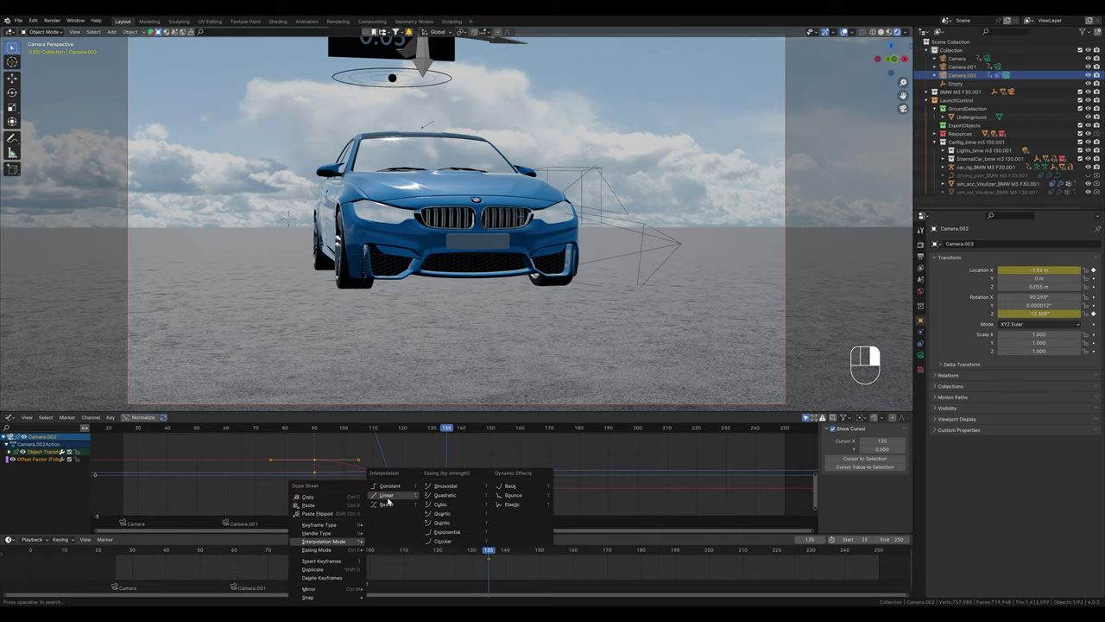
left_click(387, 495)
left_click(290, 548)
key("space")
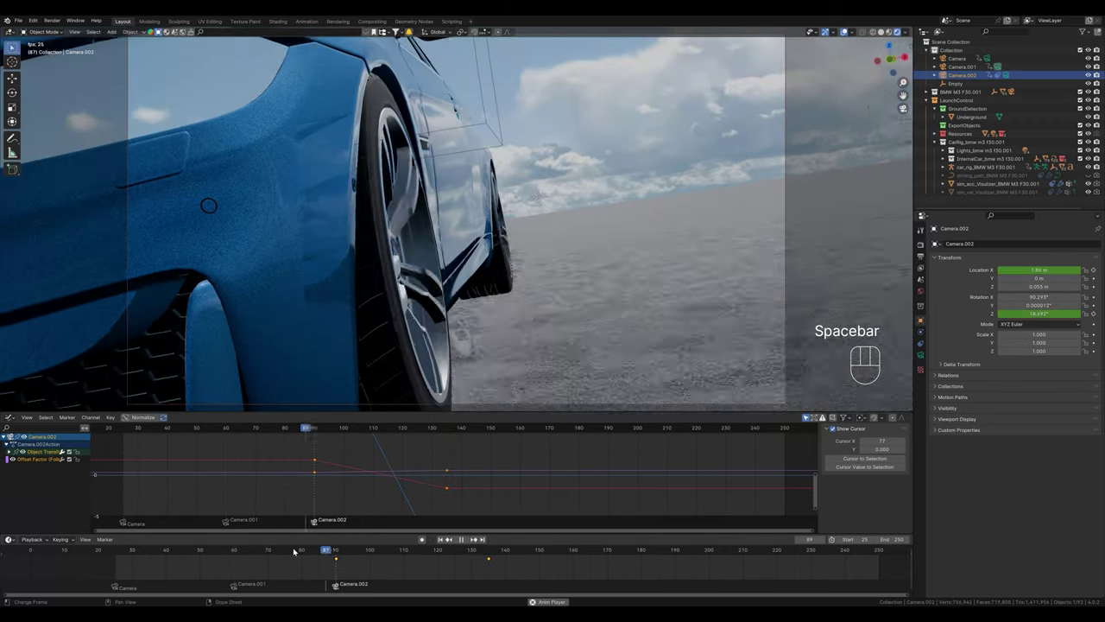
key("space")
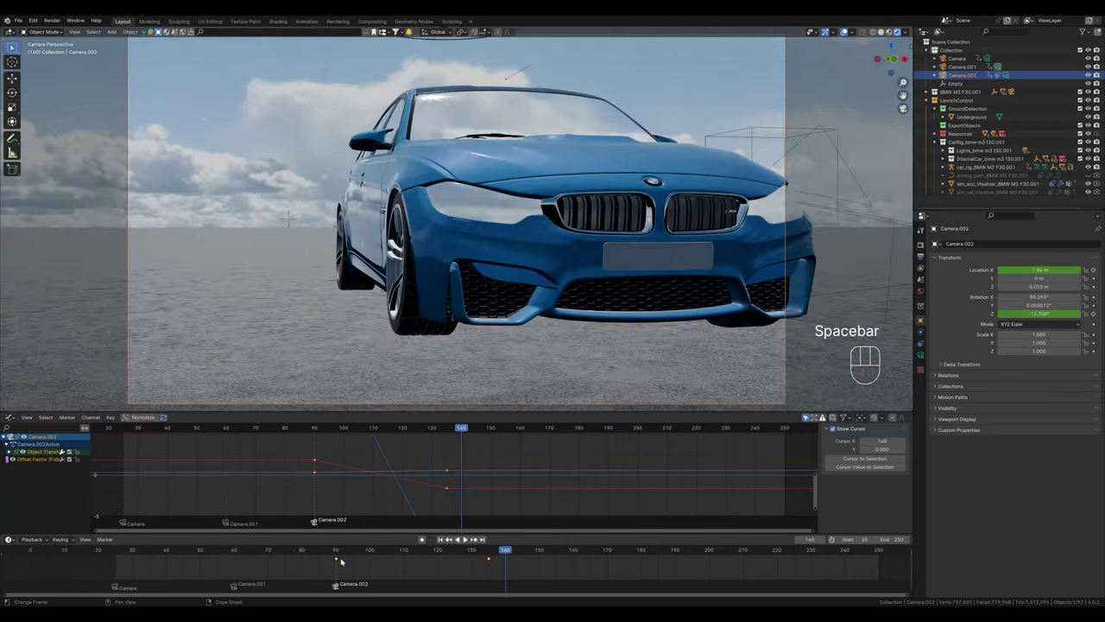
left_click(338, 550)
key("space")
key("space")
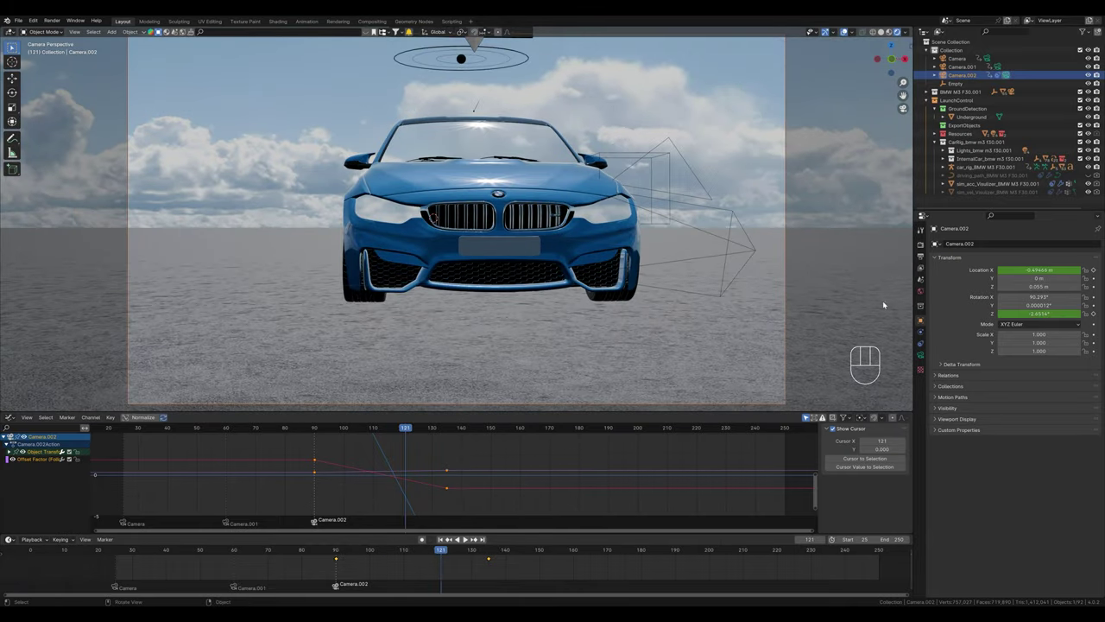
Step: Keyframe Camera.002's rotation at frame 90
left_click(750, 248)
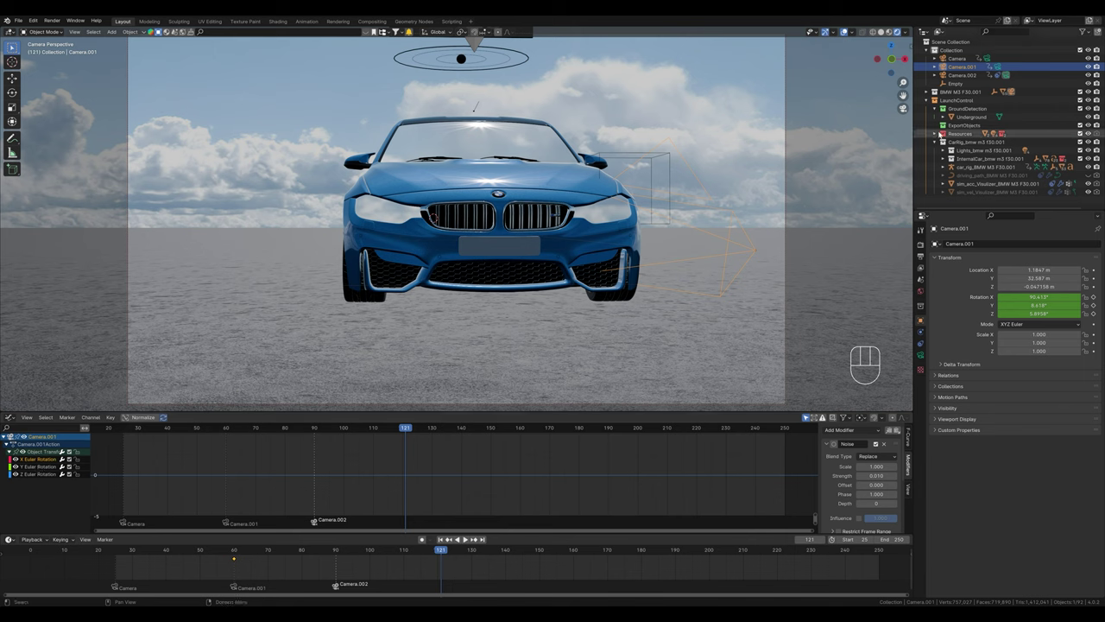
left_click(962, 75)
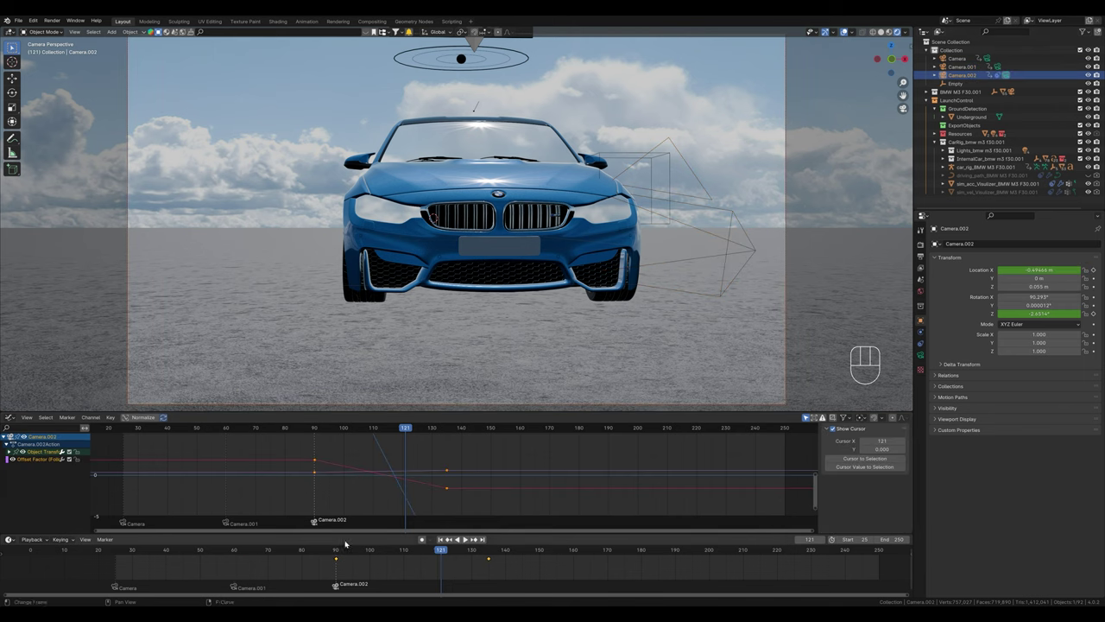
key("Down")
left_click(1094, 297)
left_click(1094, 306)
left_click(1094, 315)
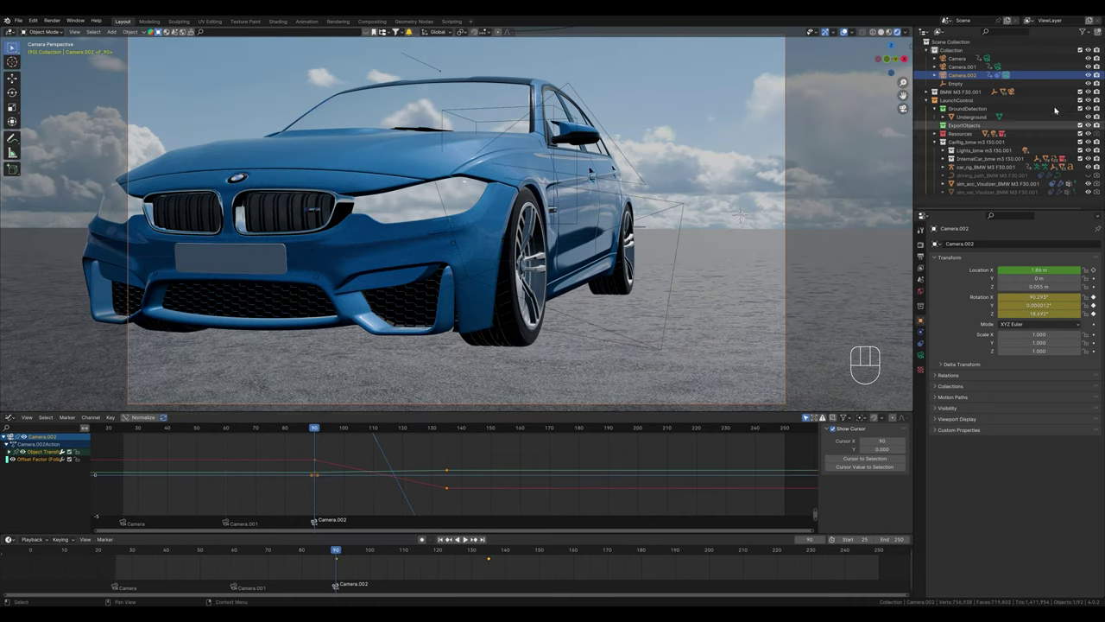
Step: Add a Noise modifier to Camera.002's X Euler Rotation curve and preview the shake
left_click(9, 452)
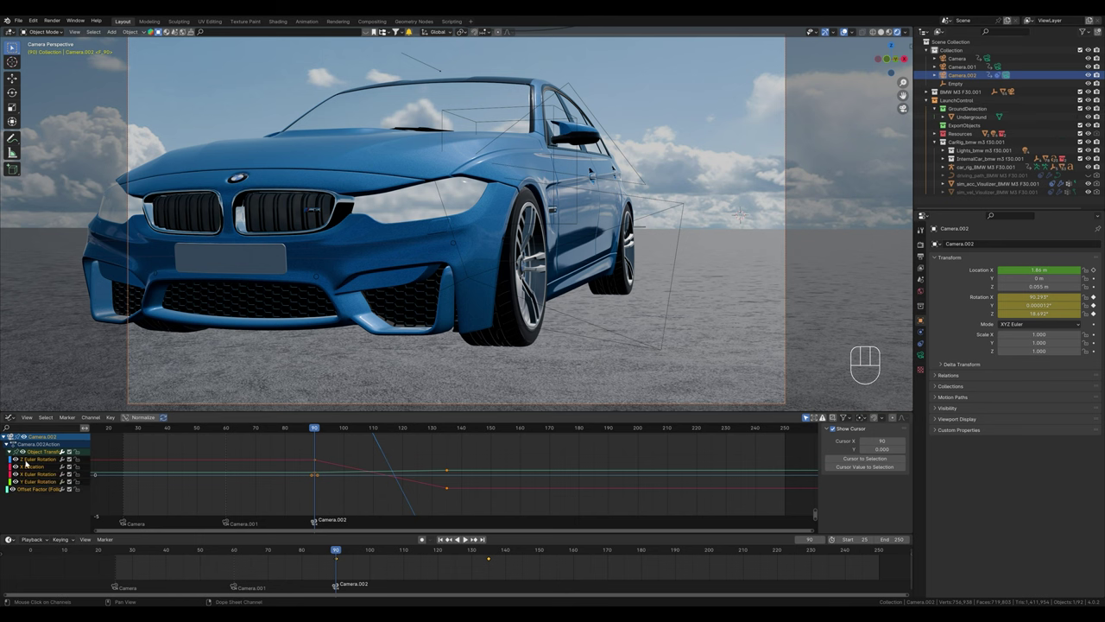
left_click(31, 480)
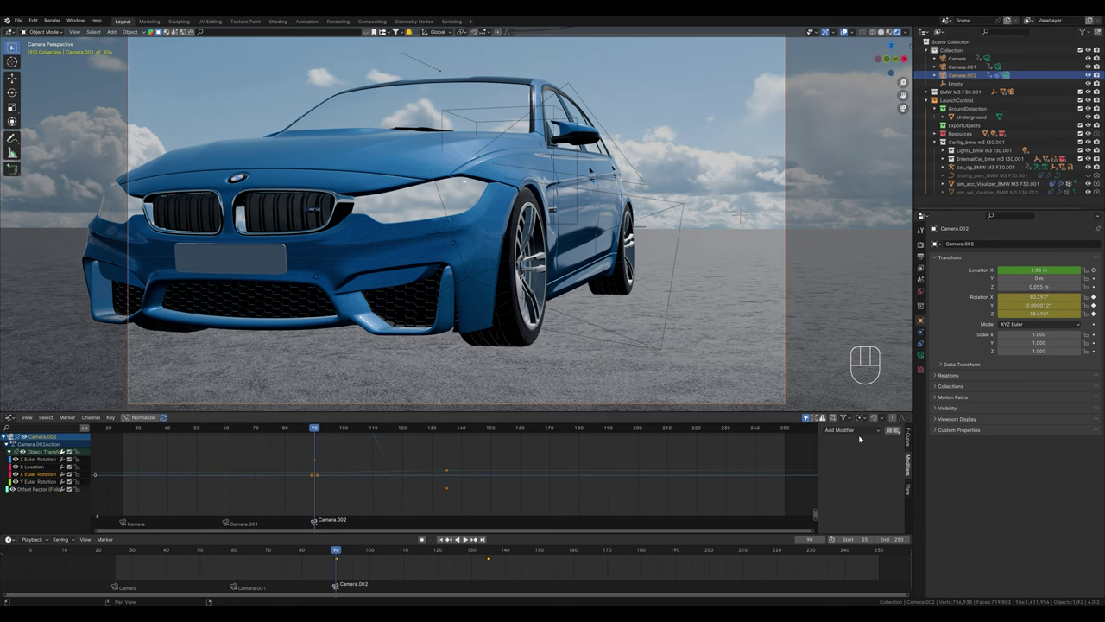
left_click(899, 435)
key("space")
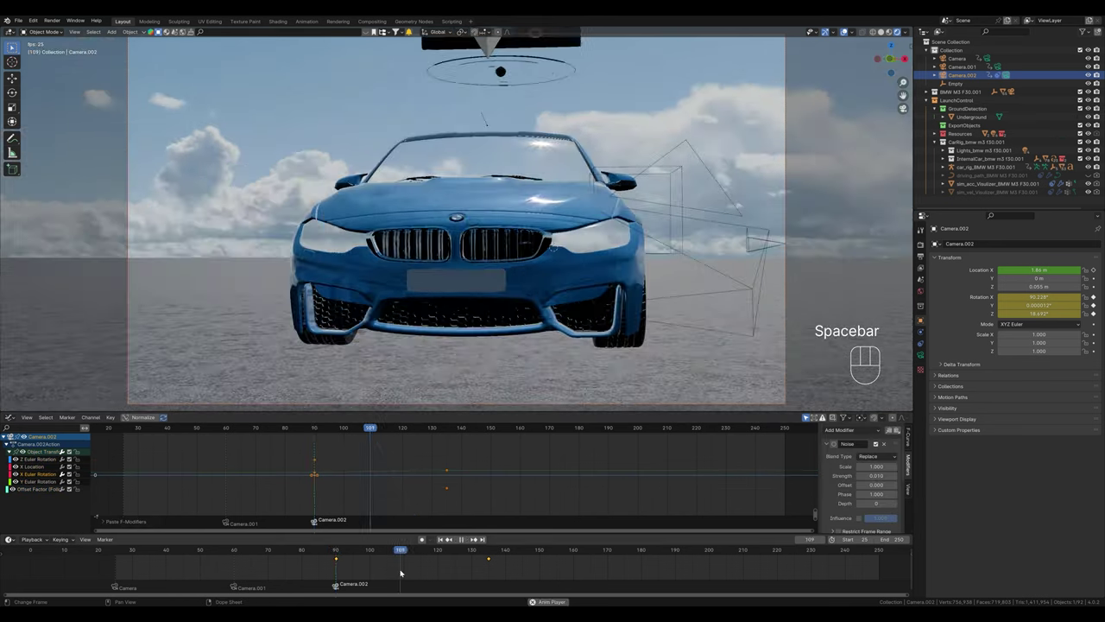
key("space")
key("space")
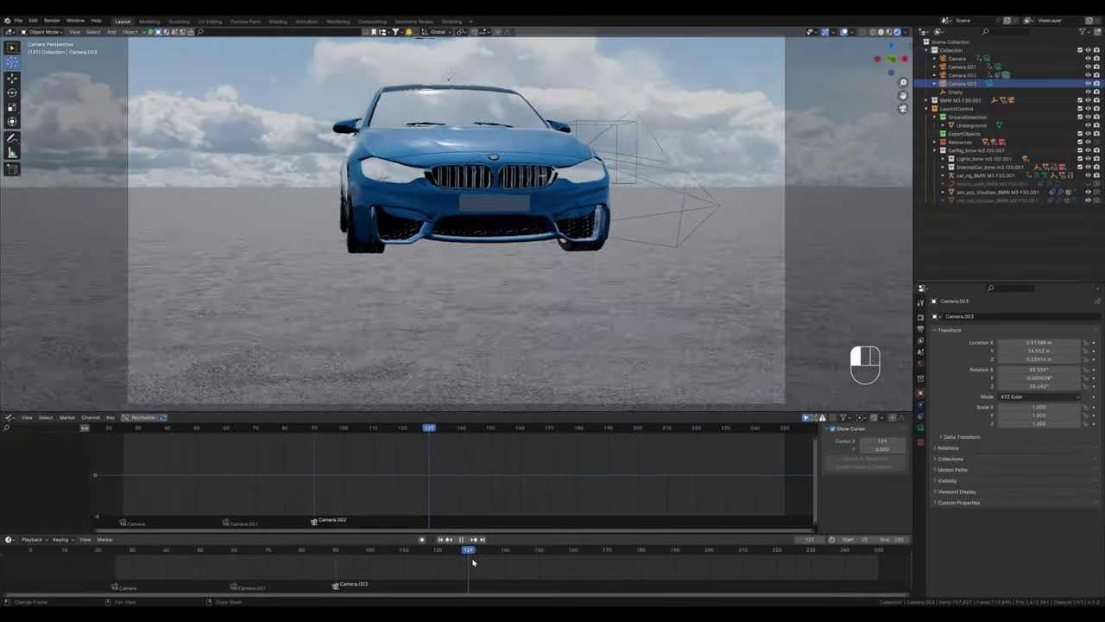
Step: Add a timeline marker at frame 135 and bind Camera.003 to it
left_click(488, 558)
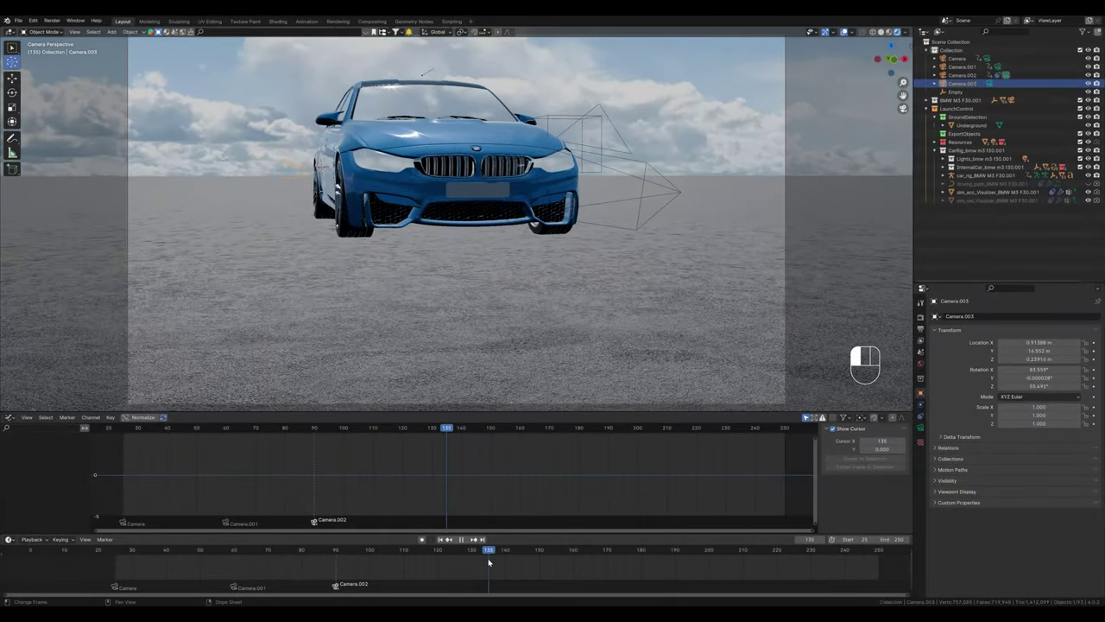
left_click(108, 540)
left_click(121, 508)
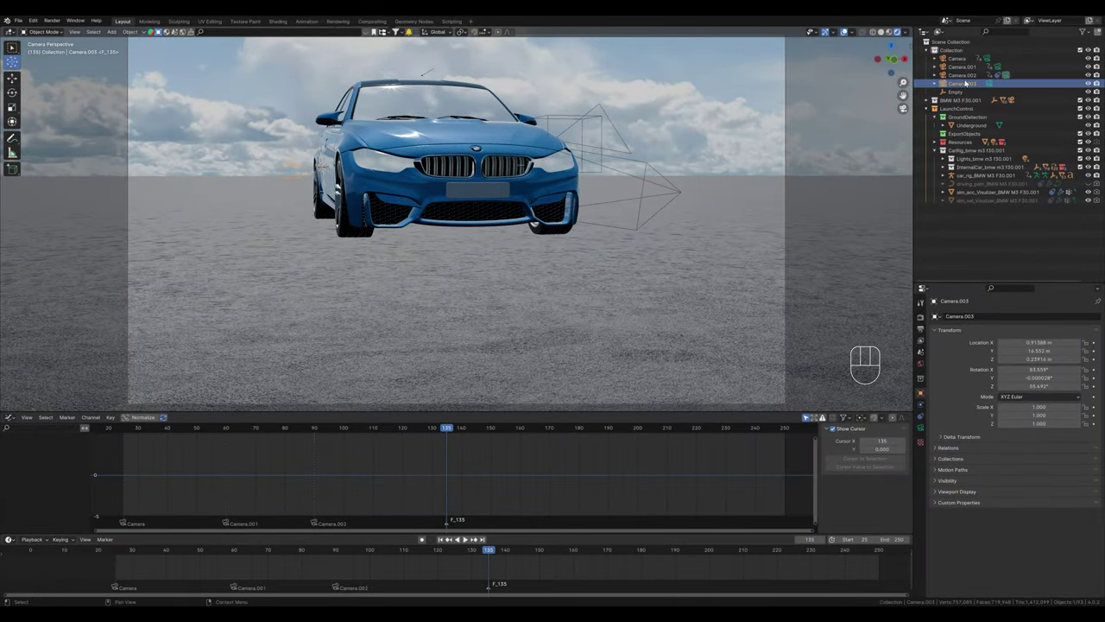
left_click(105, 541)
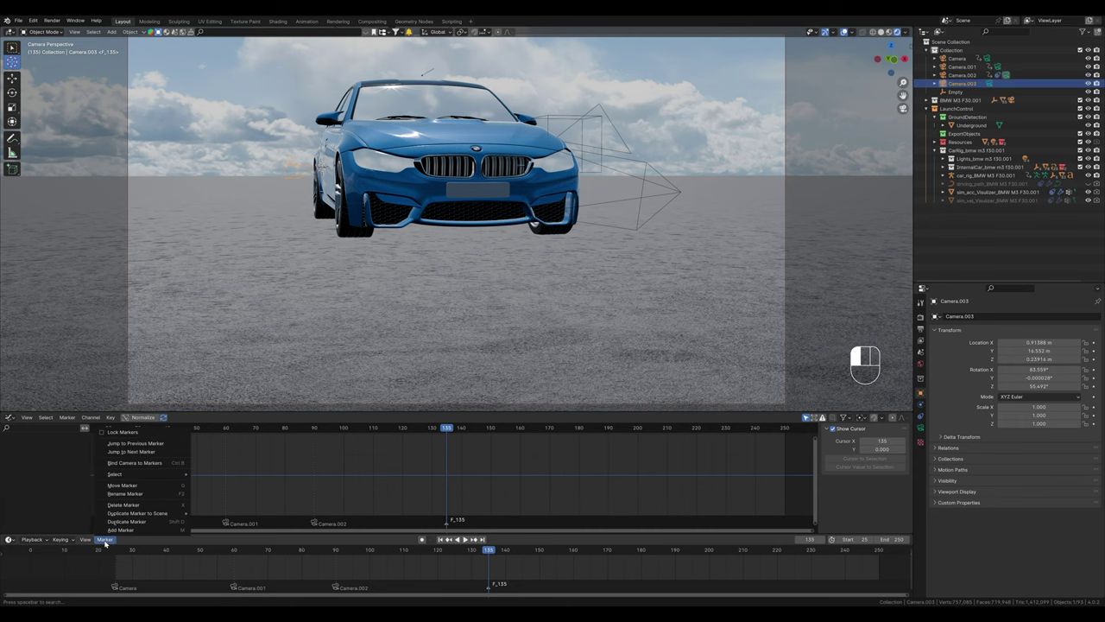
left_click(134, 463)
Step: Walk-navigate Camera.003 to a new low position beside the BMW
key("shift+grave")
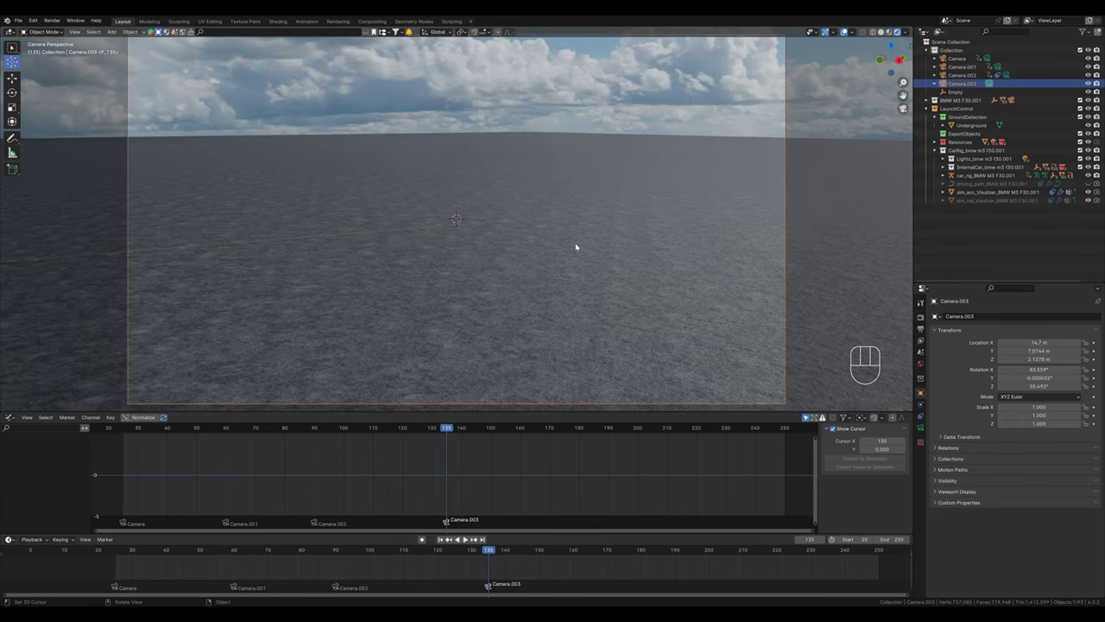
key("shift+a")
left_click(568, 291)
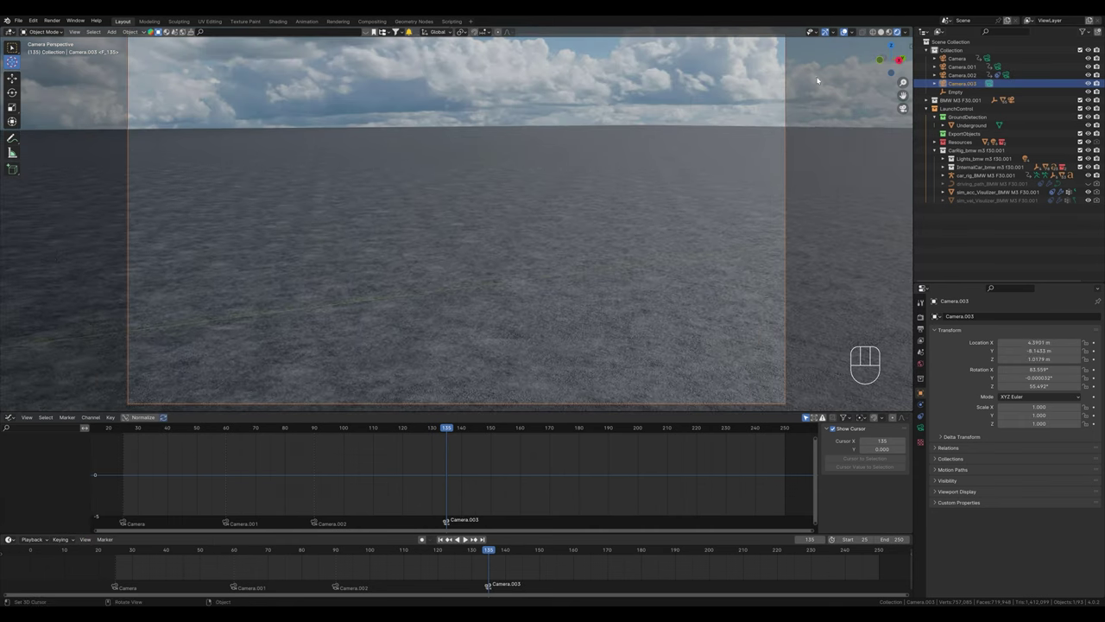
scroll(572, 305, "down", 3)
mouse_move(572, 305)
middle_mouse_down()
mouse_move(474, 311)
mouse_move(585, 291)
middle_mouse_up()
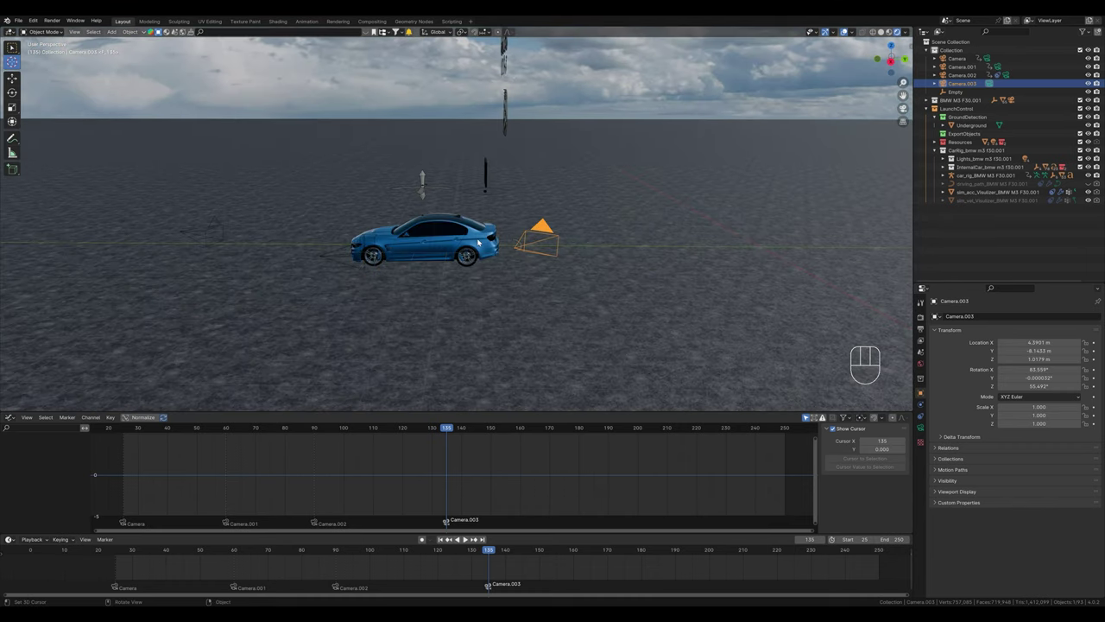
Step: Add an enlarged Bezier curve with Resolution Preview U set to 64
key("shift+a")
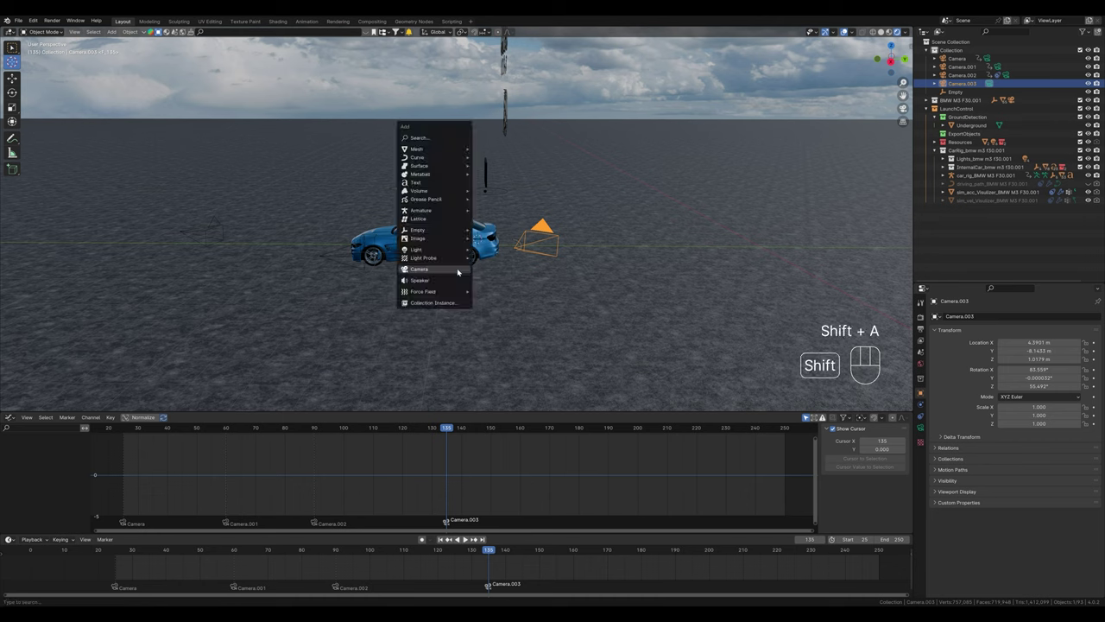
mouse_move(430, 159)
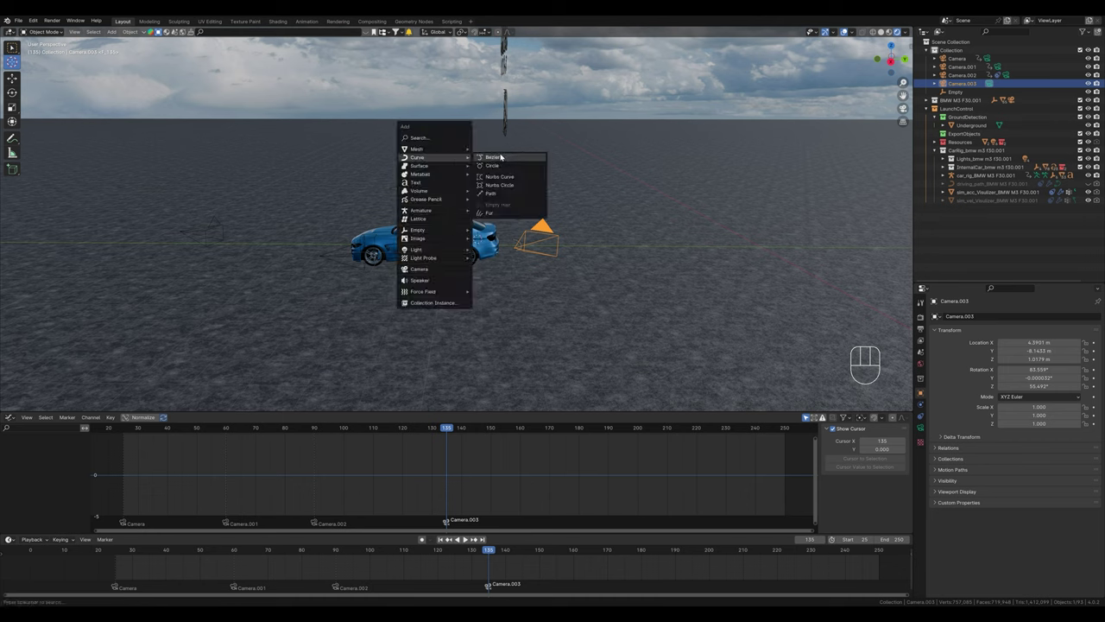
left_click(494, 157)
key("s")
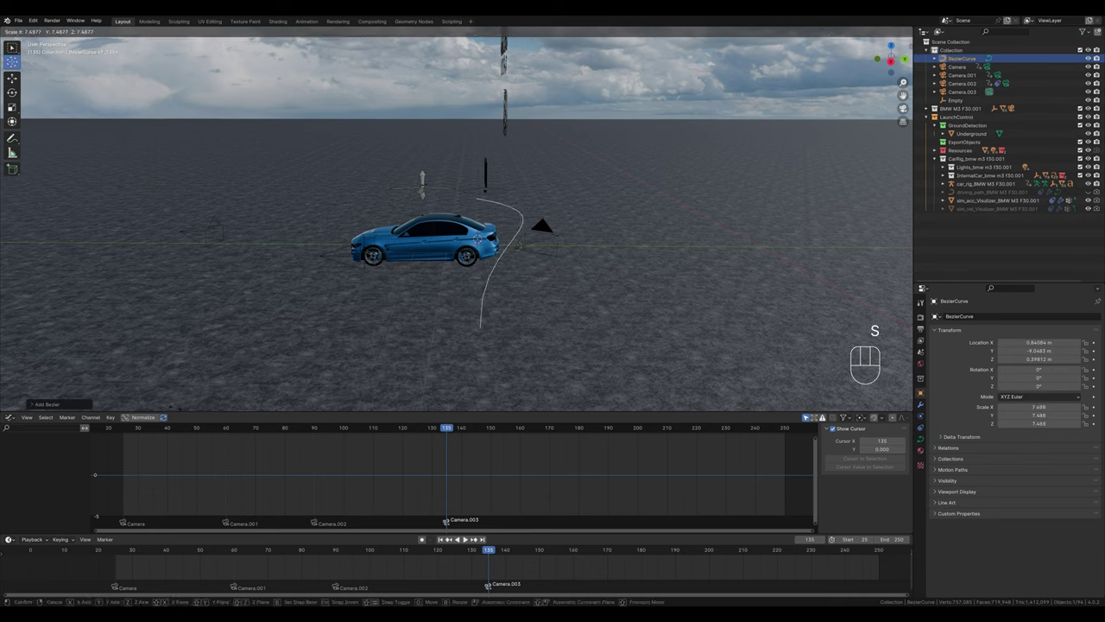
left_click(728, 142)
left_click(921, 439)
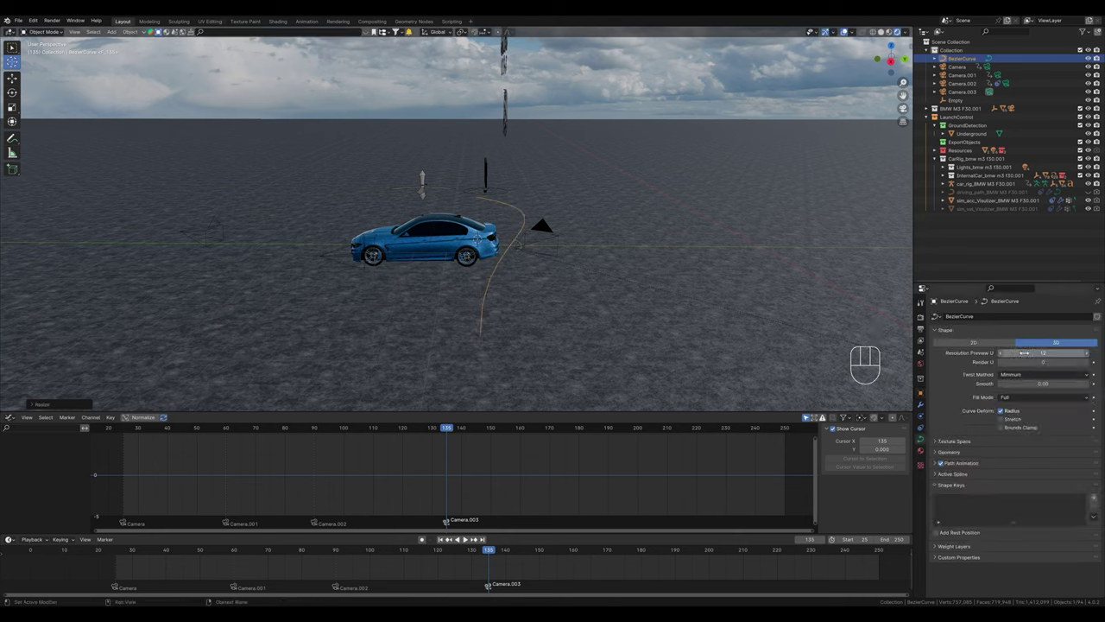
left_click_drag(1028, 352, 1071, 353)
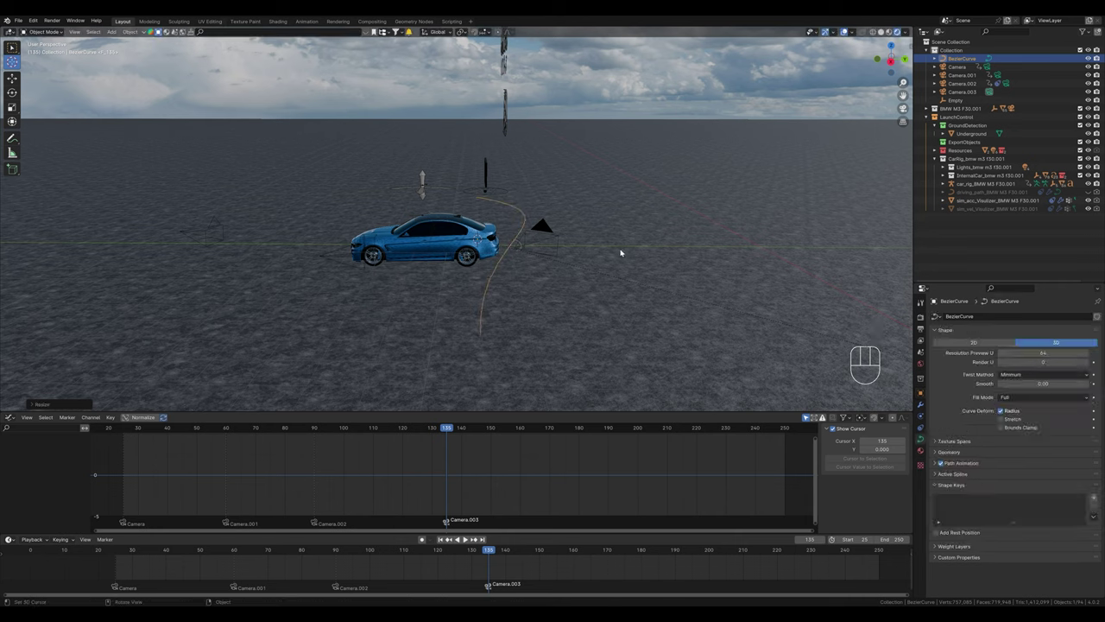
Step: Rotate the curve around Z and lower it onto the ground beside the car
key("r")
key("z")
left_click(521, 317)
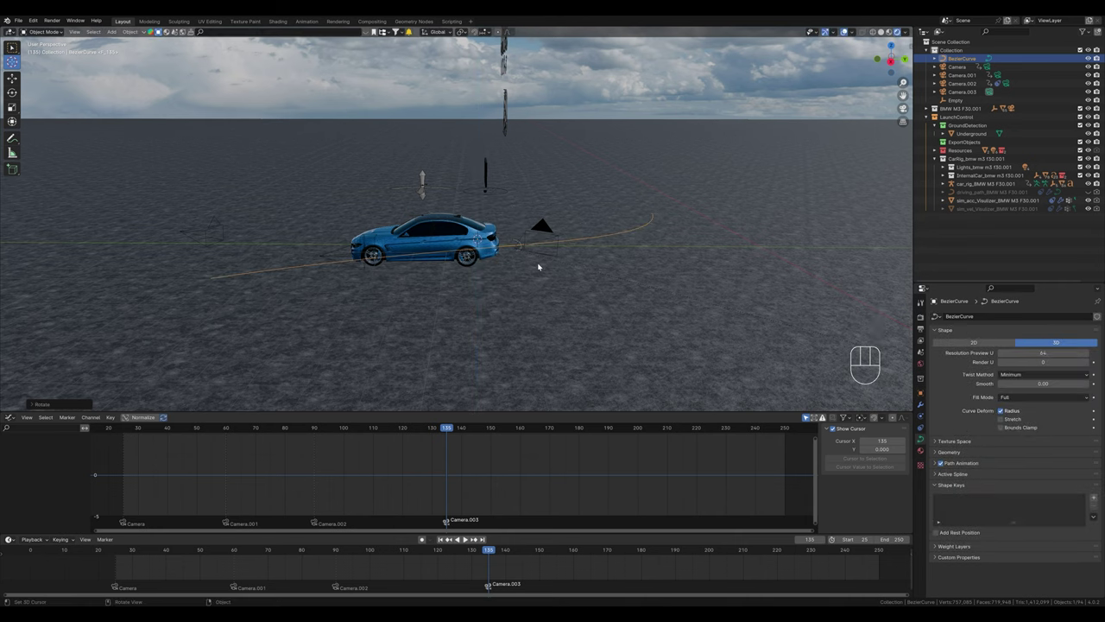
middle_click_drag(541, 258, 561, 237)
key("g")
key("shift+z")
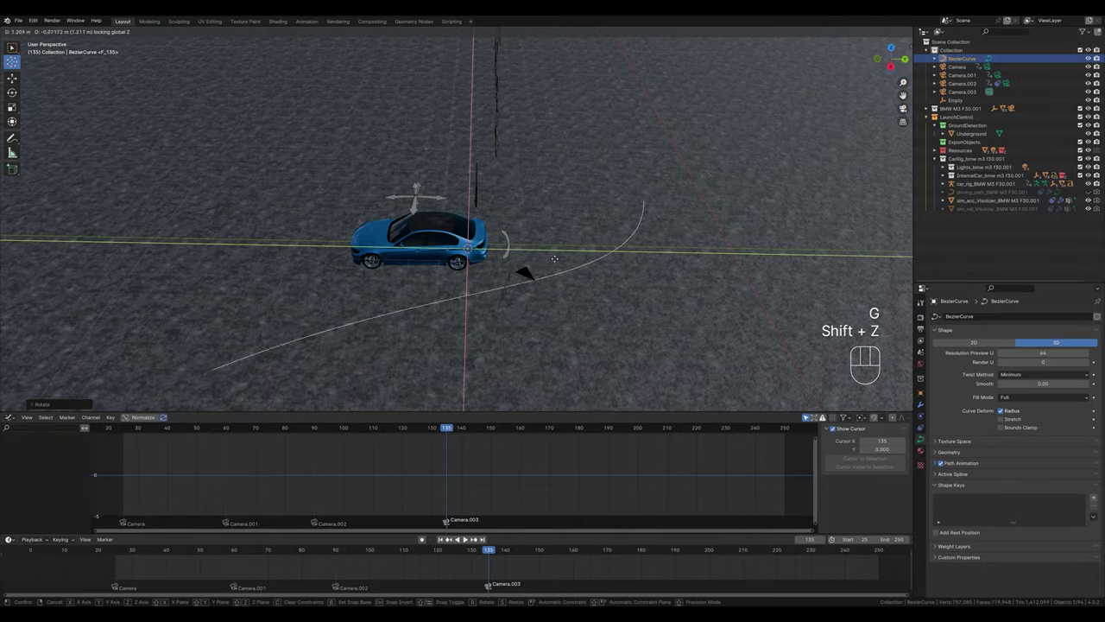
left_click(528, 299)
middle_click_drag(524, 312, 388, 209)
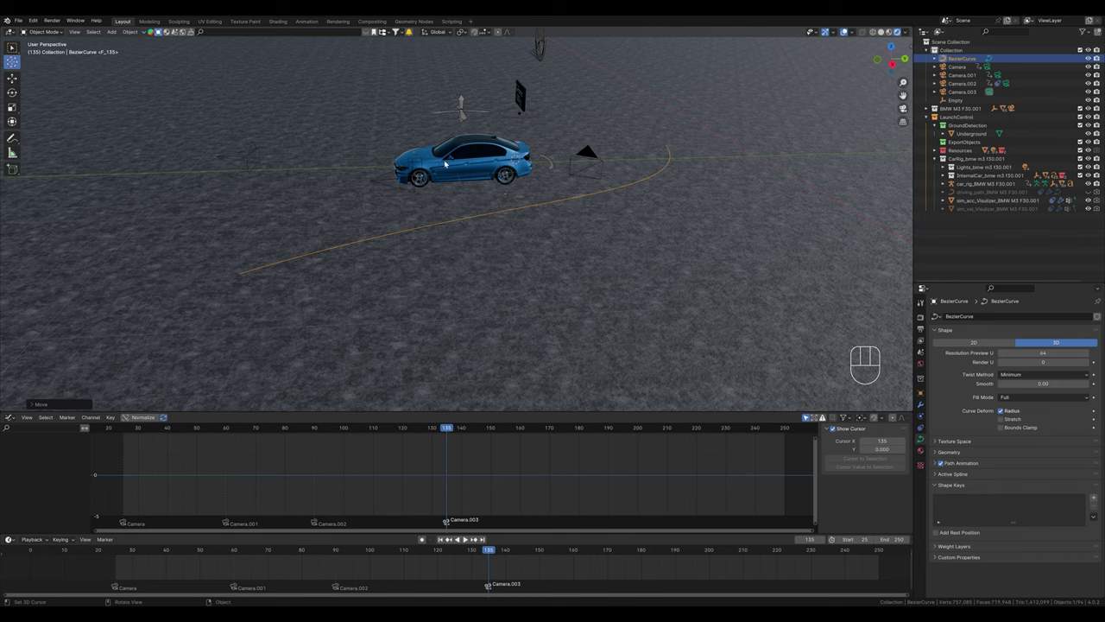
Step: Apply the curve's rotation and scale
left_click(129, 32)
mouse_move(151, 77)
left_click(239, 93)
Step: Parent the curve to the car body and scrub to confirm it follows
left_click(471, 176, "shift")
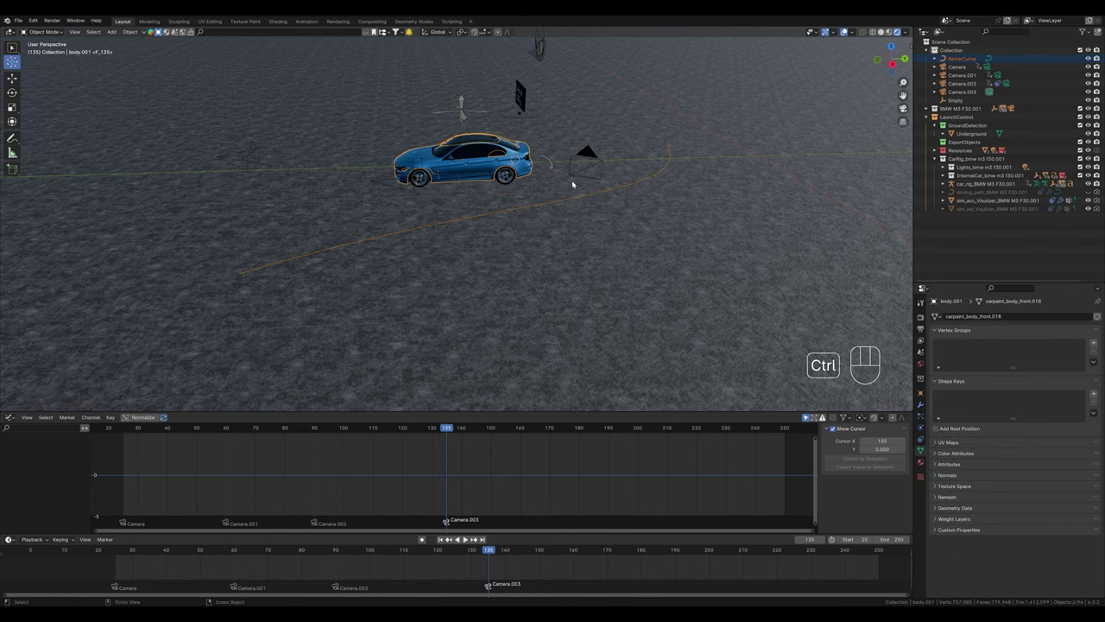
key("ctrl+p")
left_click(572, 183)
mouse_move(492, 553)
left_mouse_down()
mouse_move(521, 555)
mouse_move(489, 553)
left_mouse_up()
Step: Give Camera.003 a Follow Path constraint targeting BezierCurve
left_click(1036, 93)
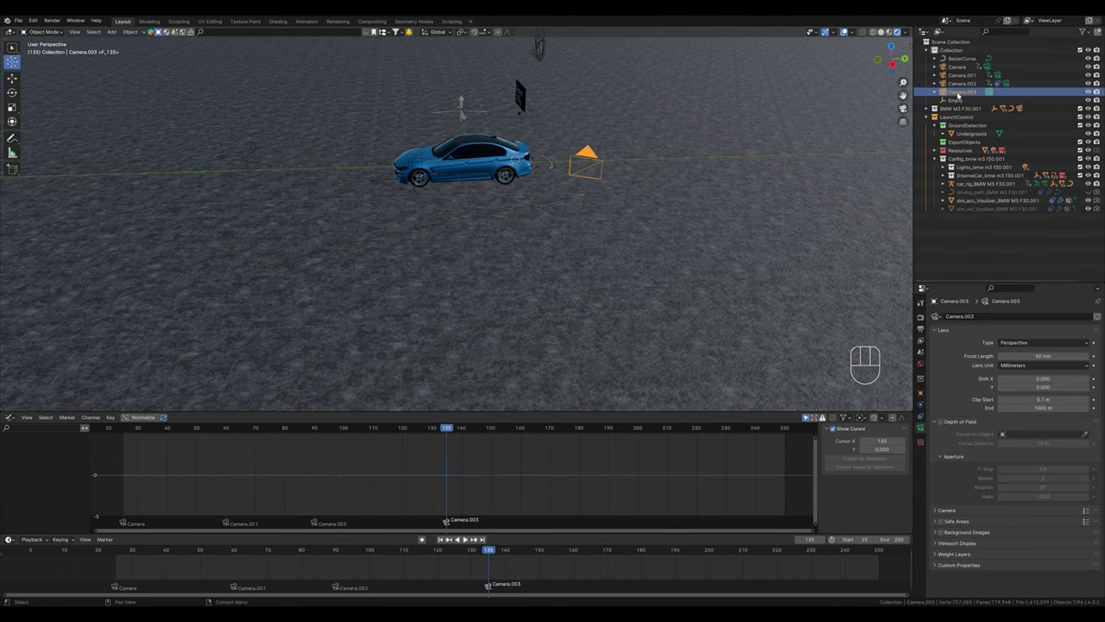
left_click(921, 415)
left_click(966, 317)
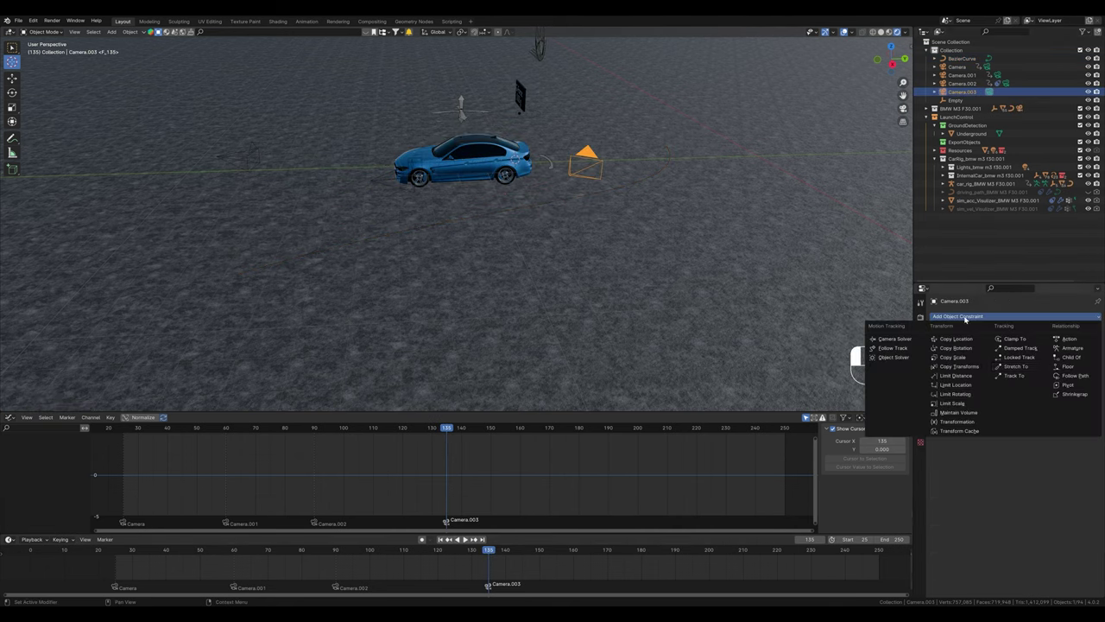
left_click(1075, 375)
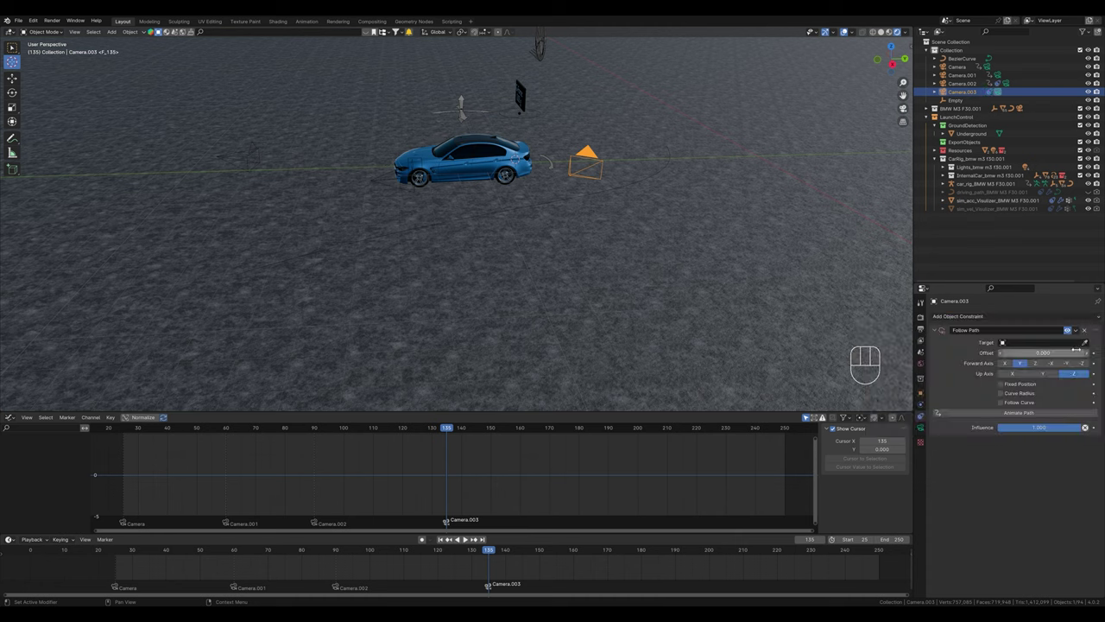
left_click(626, 180)
Step: Zero Camera.003's location and set the path Offset Factor to 0.312
left_click(921, 394)
left_click(1014, 343)
type("0")
key("Return")
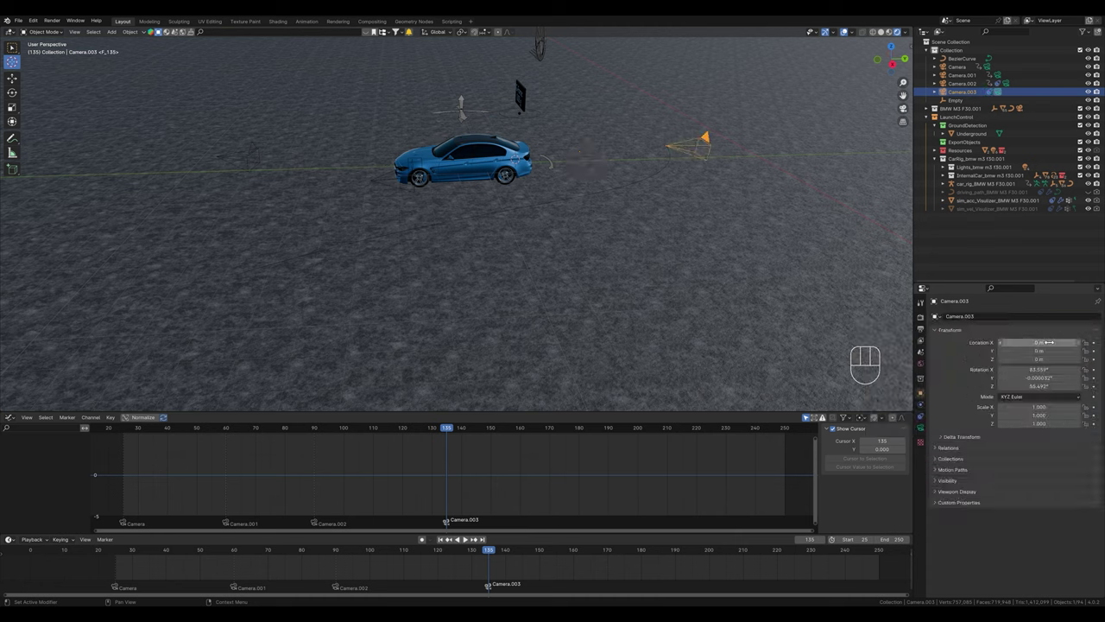
key("space")
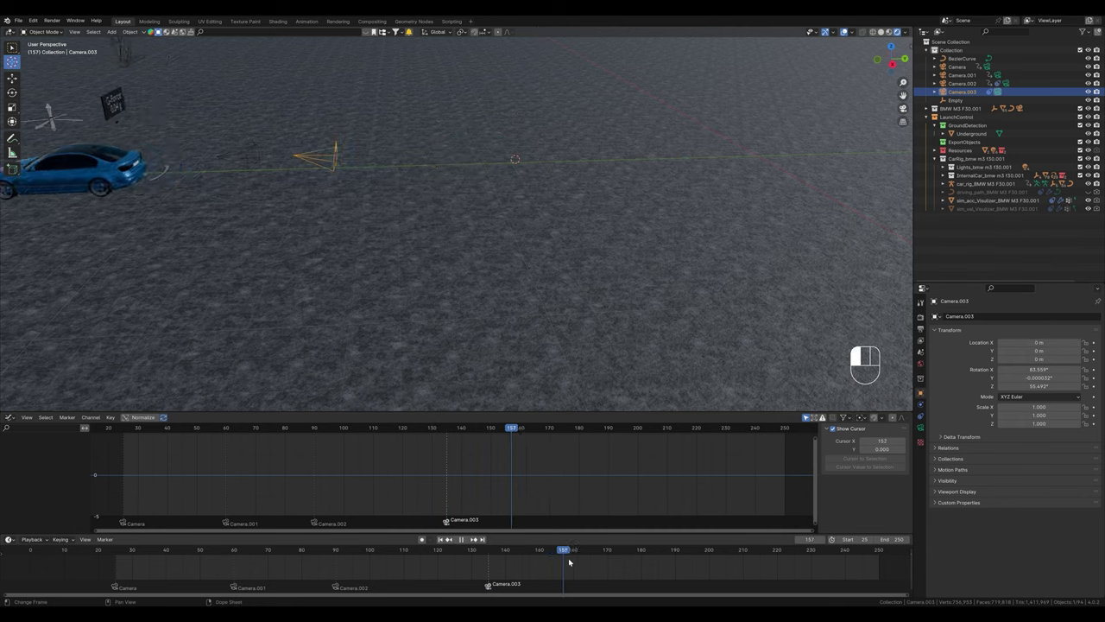
left_click(920, 418)
left_click_drag(1006, 353, 1031, 387)
Step: Aim Camera.003 at the car with a 24 mm lens and 158.49° Z rotation
left_click(921, 392)
left_click(904, 109)
left_click(921, 426)
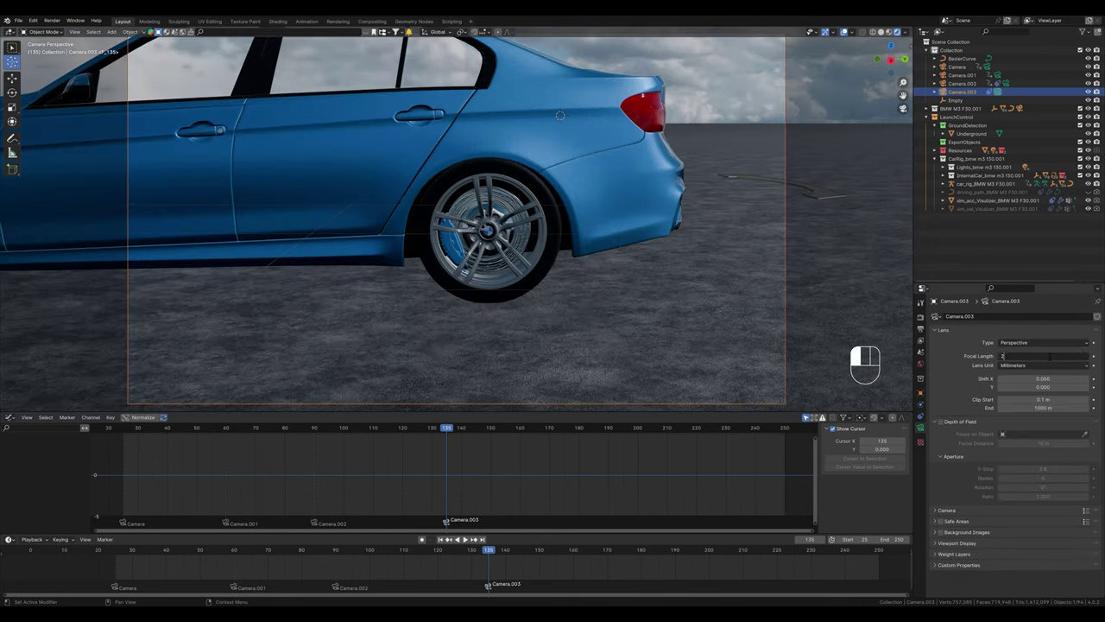
key("Return")
left_click(920, 392)
mouse_move(1032, 369)
left_mouse_down()
mouse_move(1050, 368)
mouse_move(1049, 386)
mouse_move(1036, 386)
left_mouse_up()
key("space")
key("space")
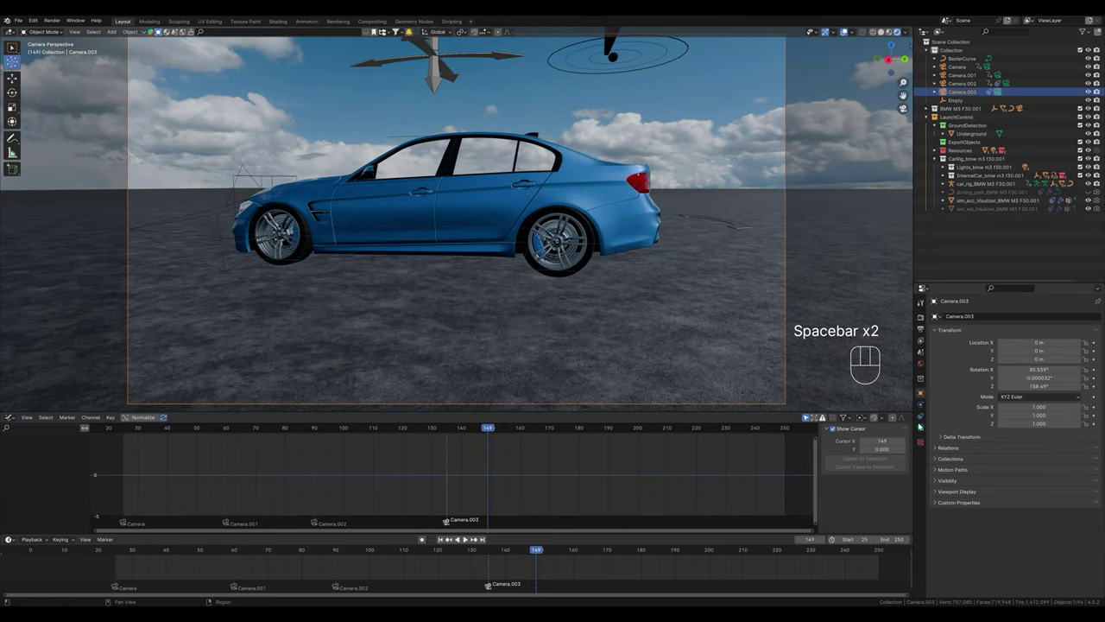
left_click(921, 425)
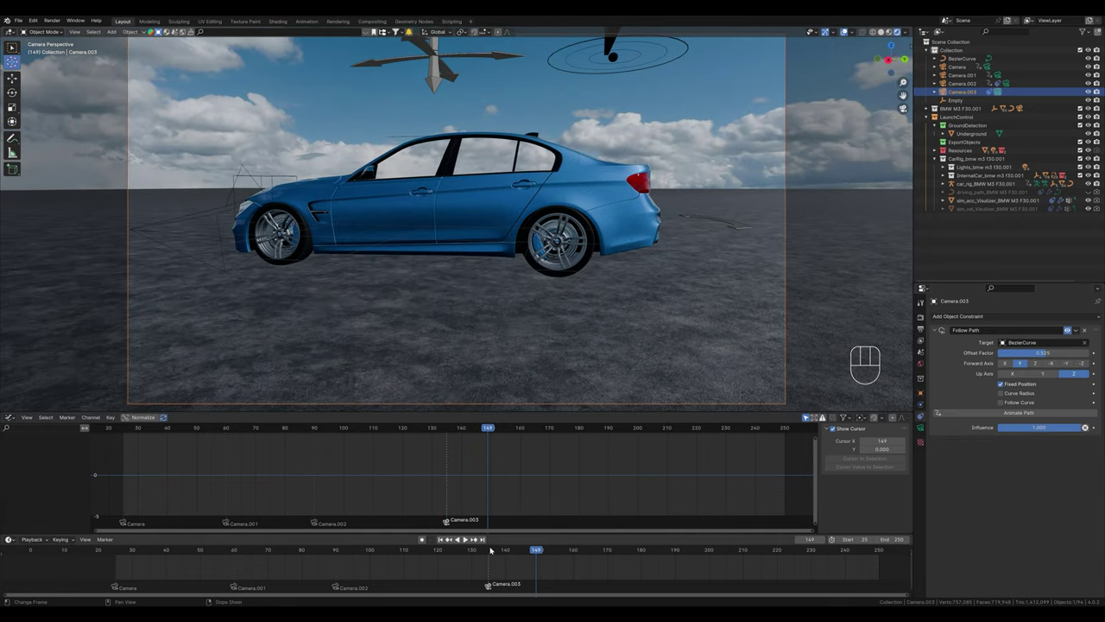
Step: Play back the camera cuts and return to frame 135
key("space")
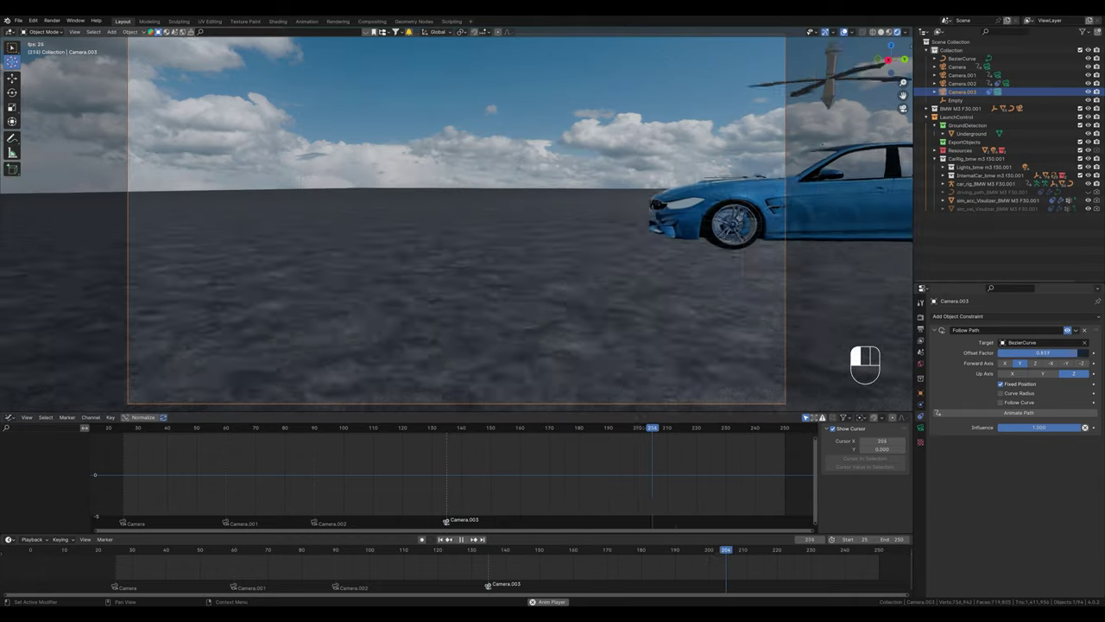
key("space")
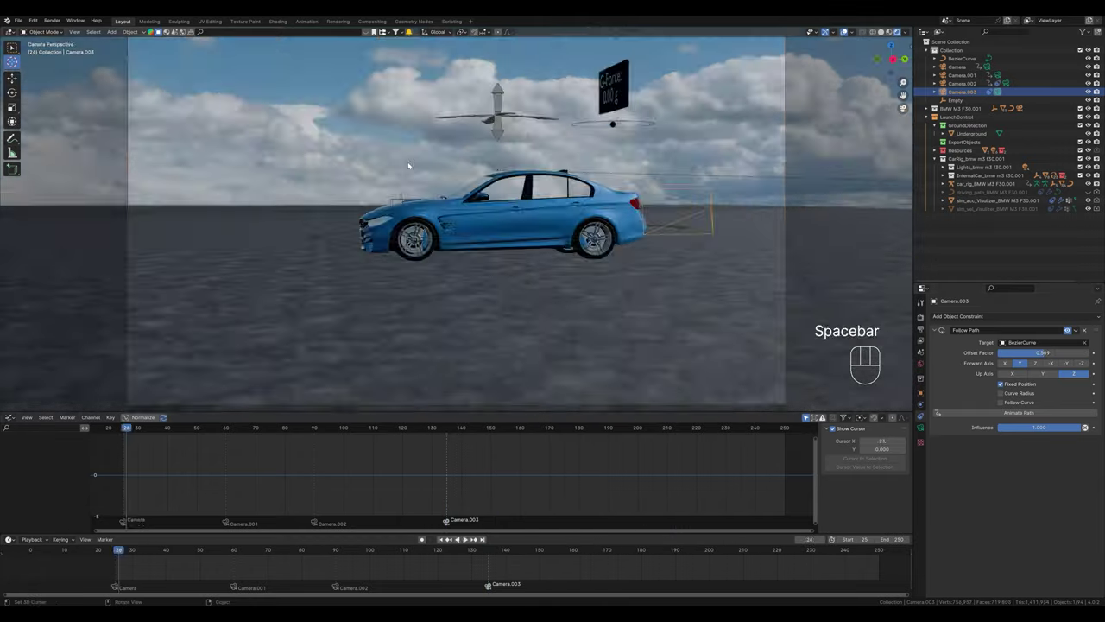
left_click_drag(488, 550, 118, 564)
key("space")
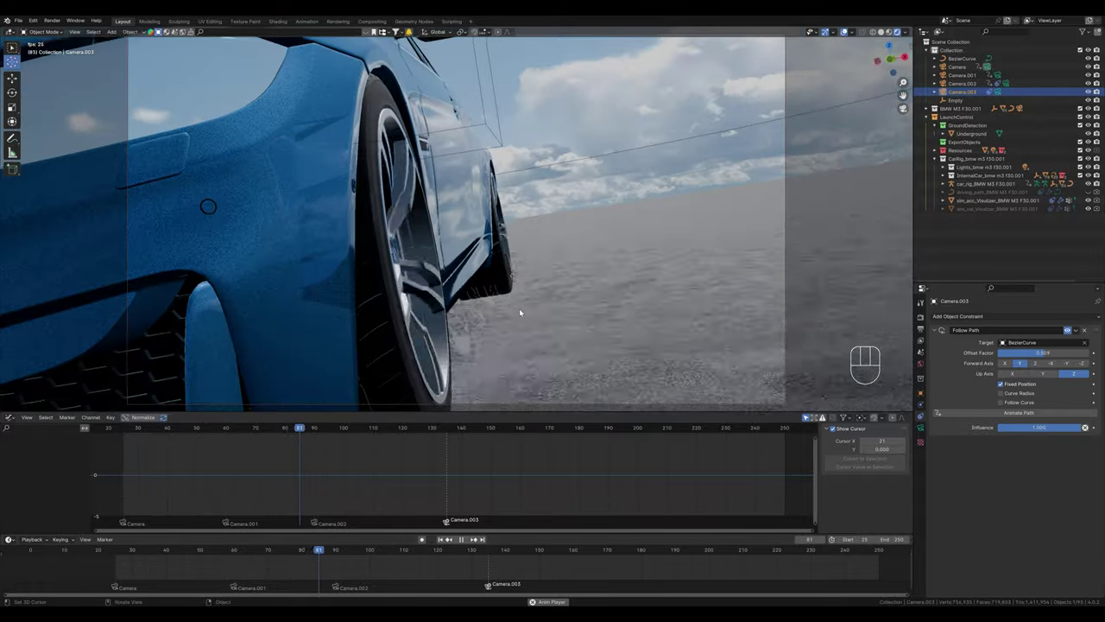
key("space")
key("space")
key("space")
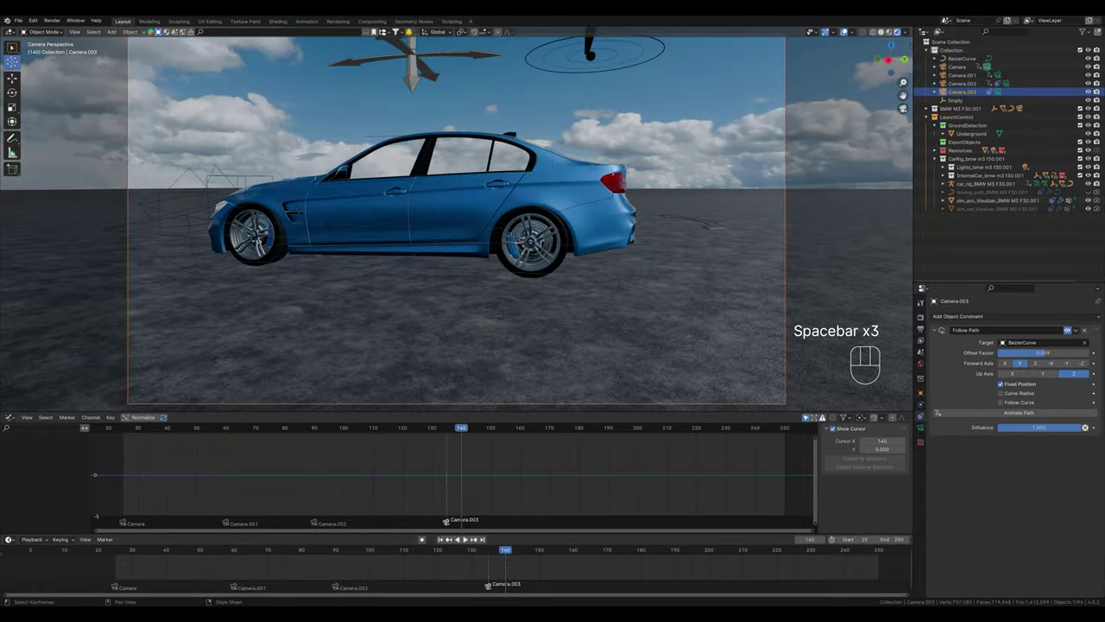
left_click_drag(503, 547, 490, 553)
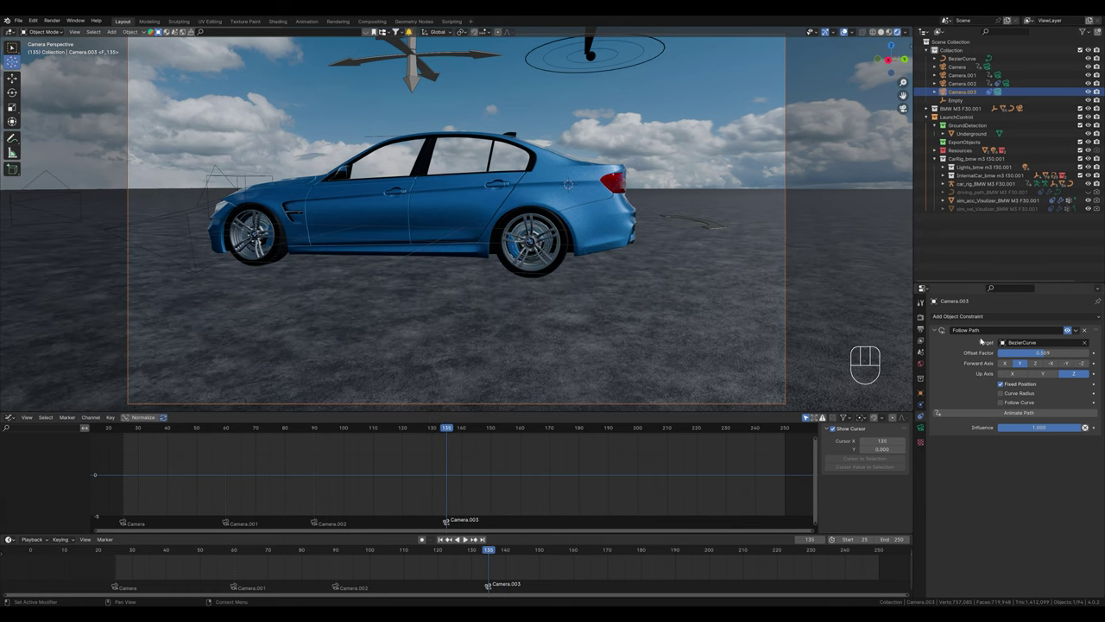
Step: Add a Track To constraint aimed at the Empty and slide the path offset to 0
left_click(959, 316)
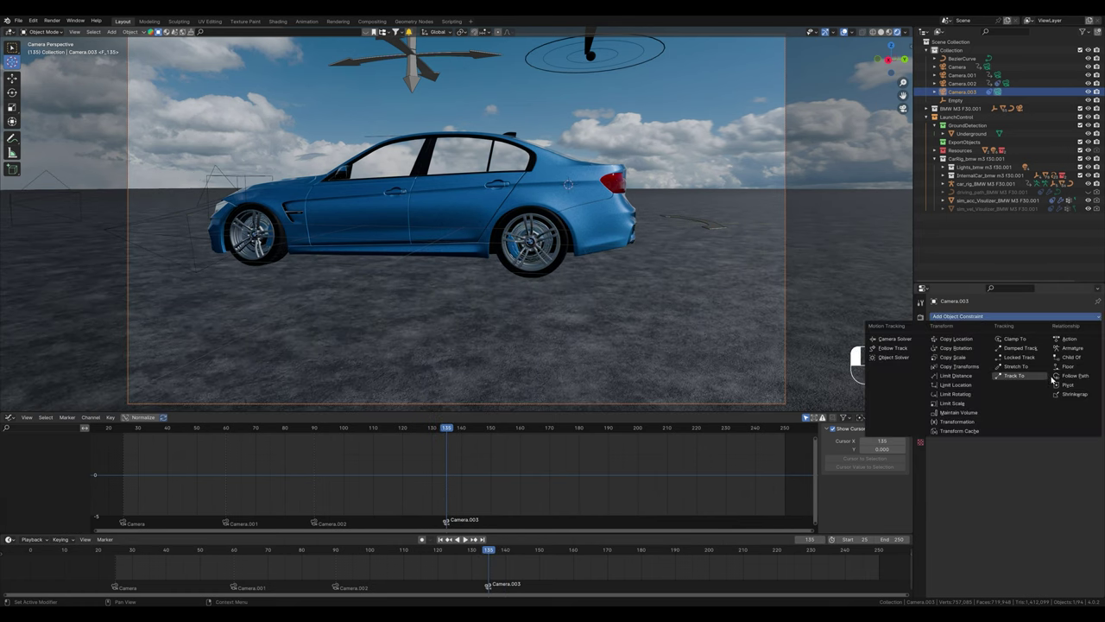
left_click(1015, 376)
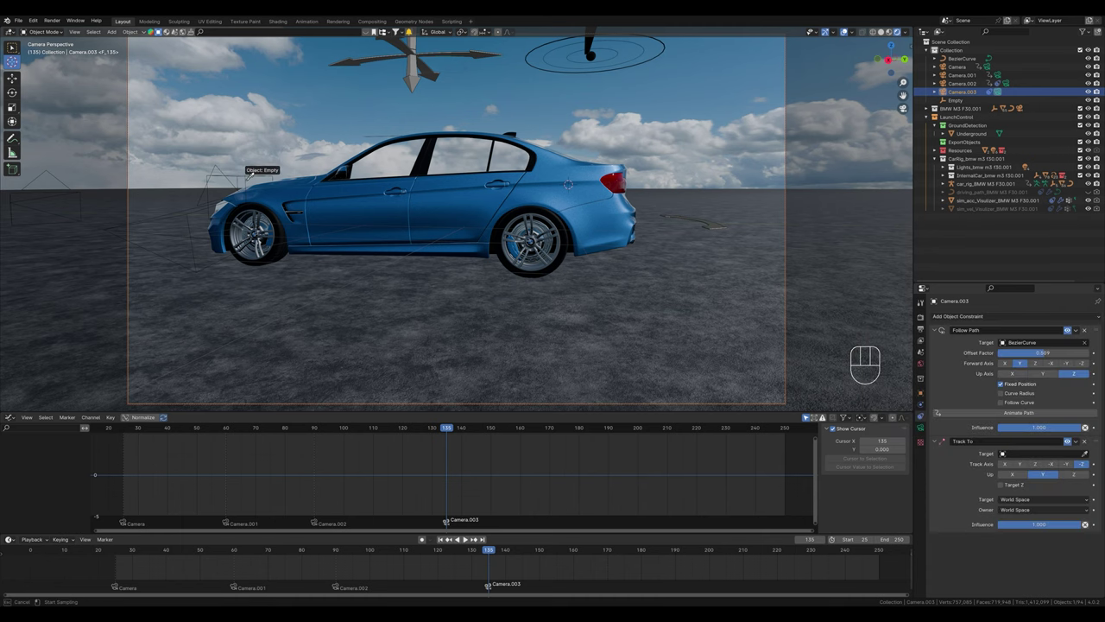
left_click(248, 171)
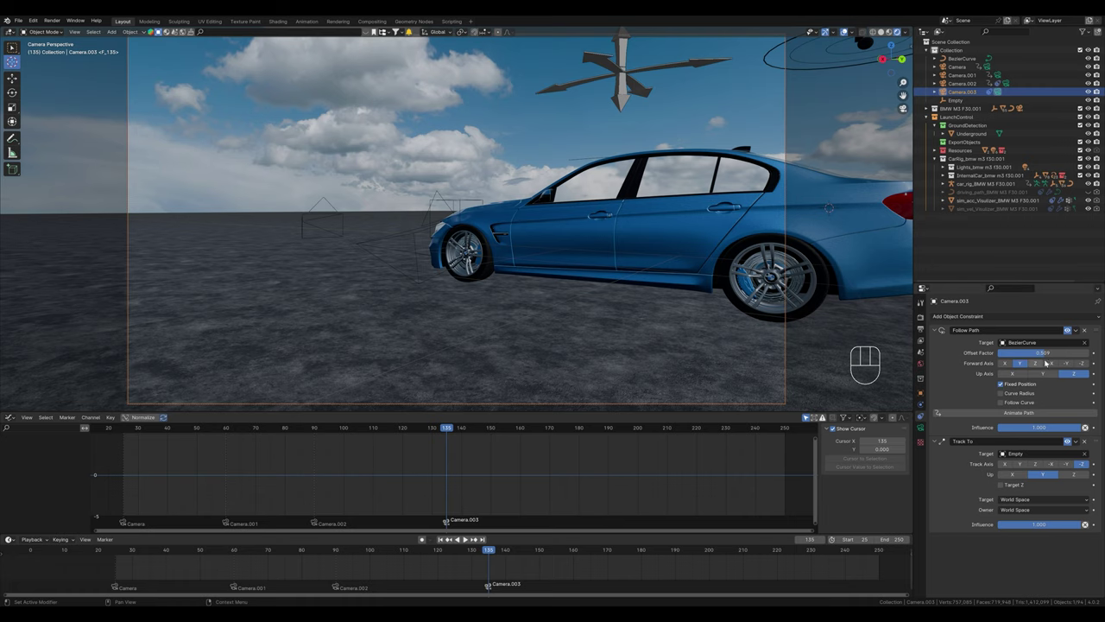
left_click_drag(1043, 352, 993, 352)
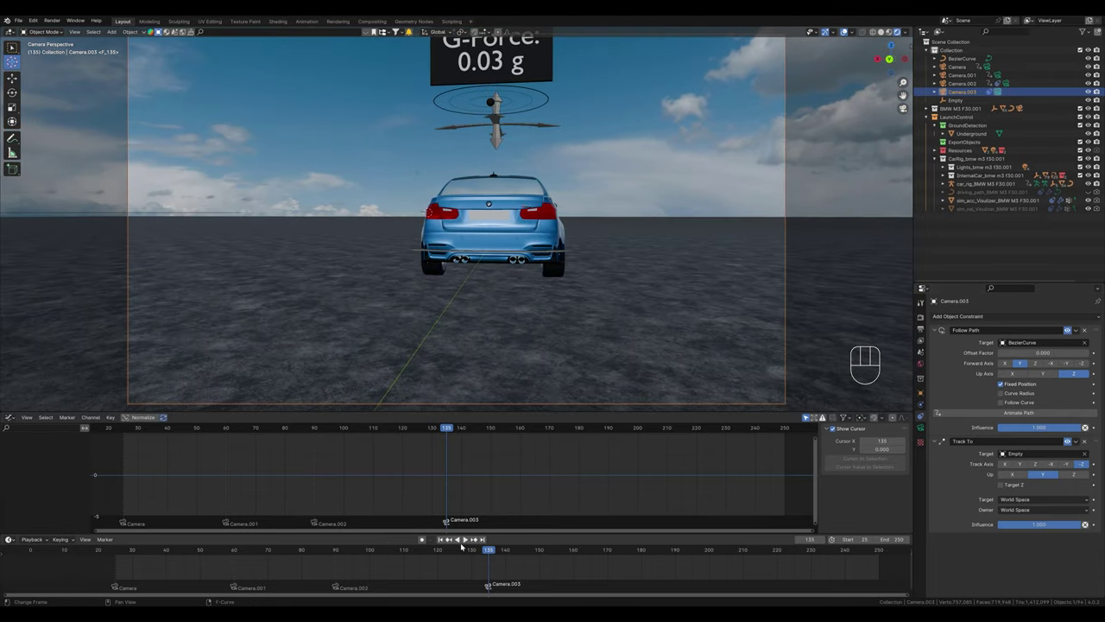
Step: Keyframe the Offset Factor at 0 on frame 135 and 0.866 on frame 180
left_click(1094, 354)
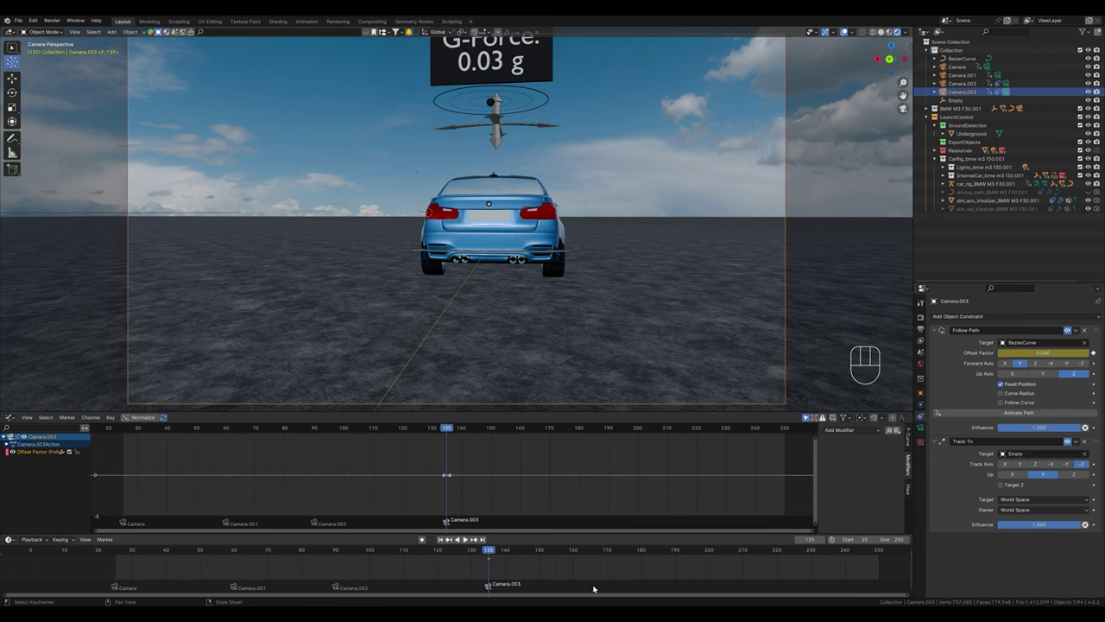
key("space")
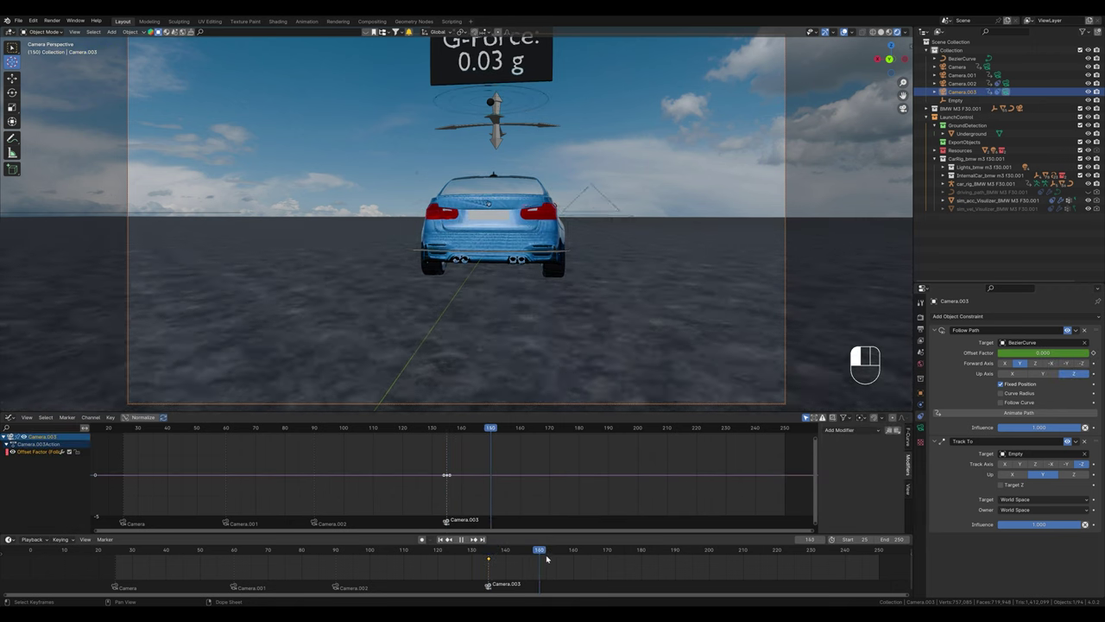
mouse_move(629, 562)
left_mouse_down()
mouse_move(608, 562)
mouse_move(641, 565)
left_mouse_up()
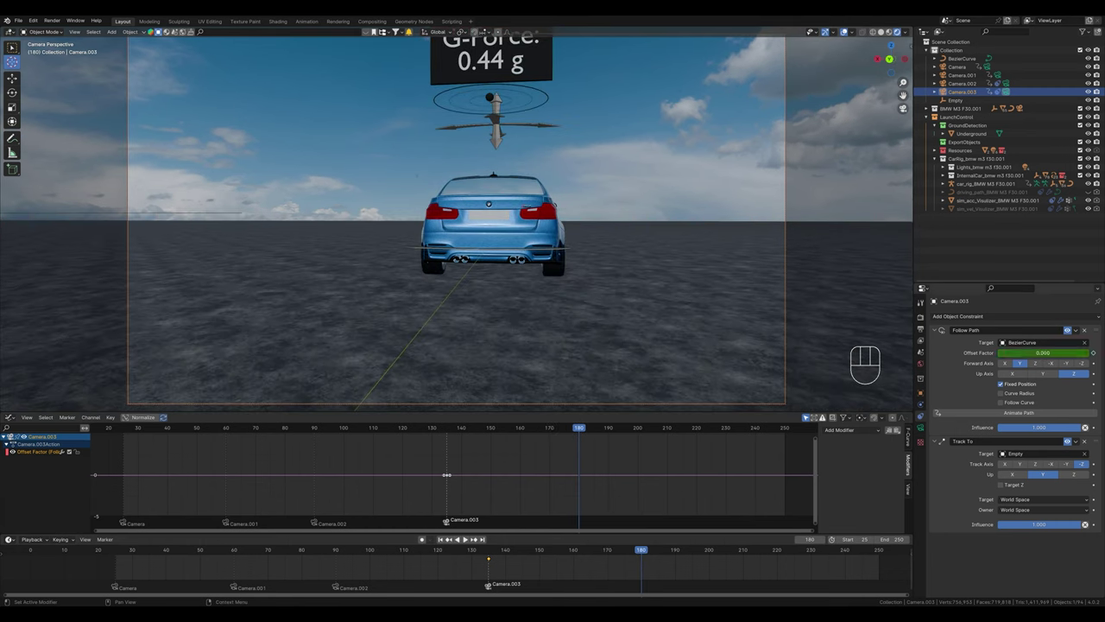
left_click_drag(1006, 353, 1067, 352)
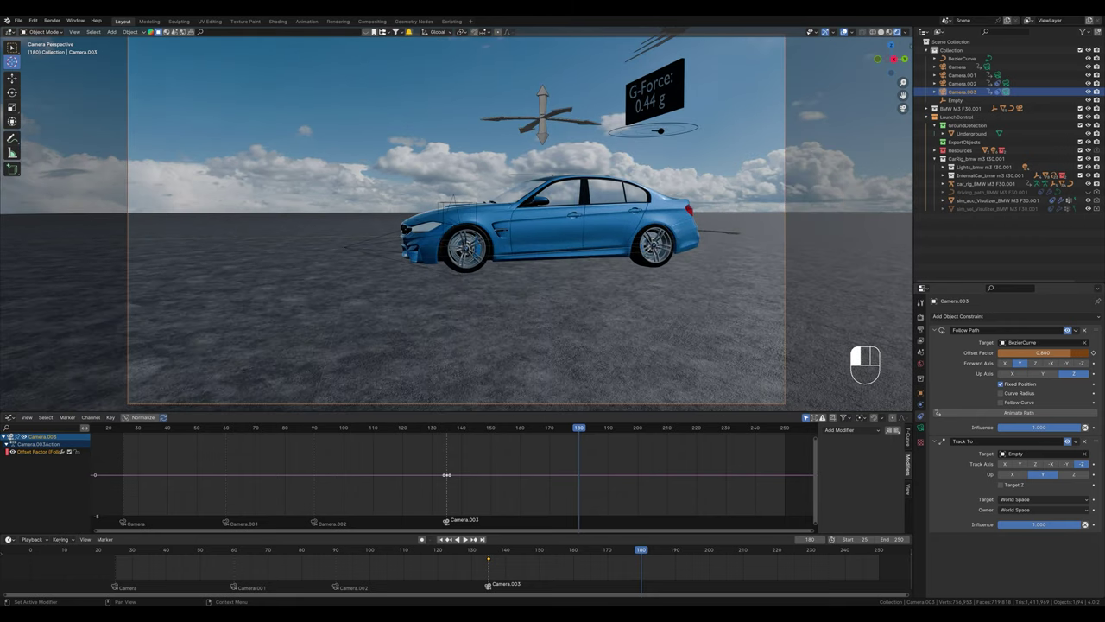
left_click(1094, 354)
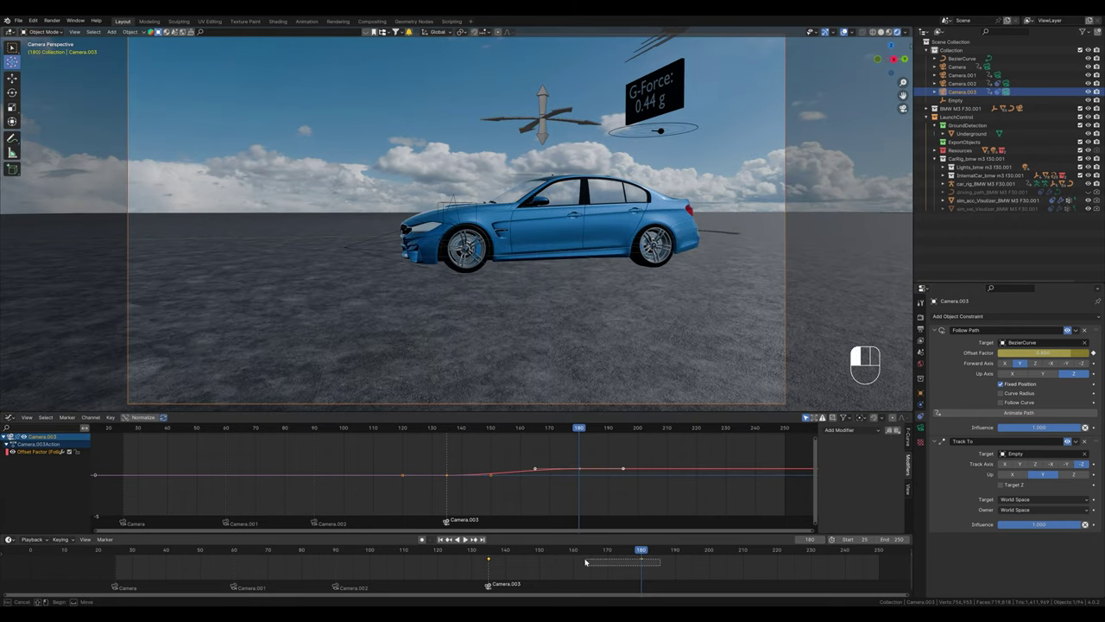
Step: Set the offset keys to Linear interpolation and play back the camera sweep
right_click(489, 563)
mouse_move(466, 550)
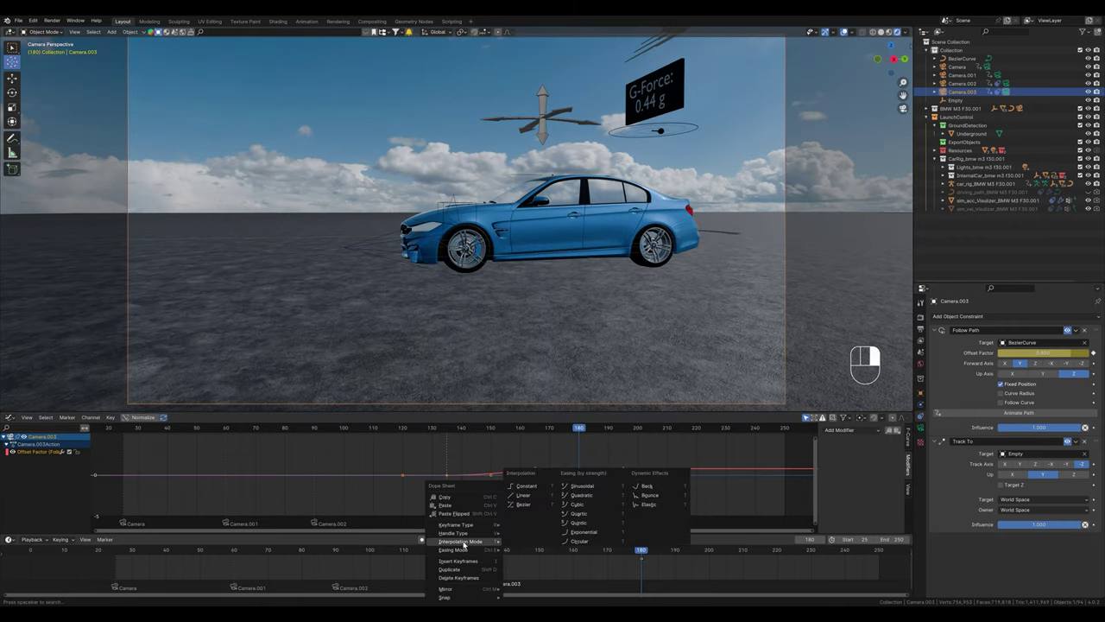
left_click(524, 495)
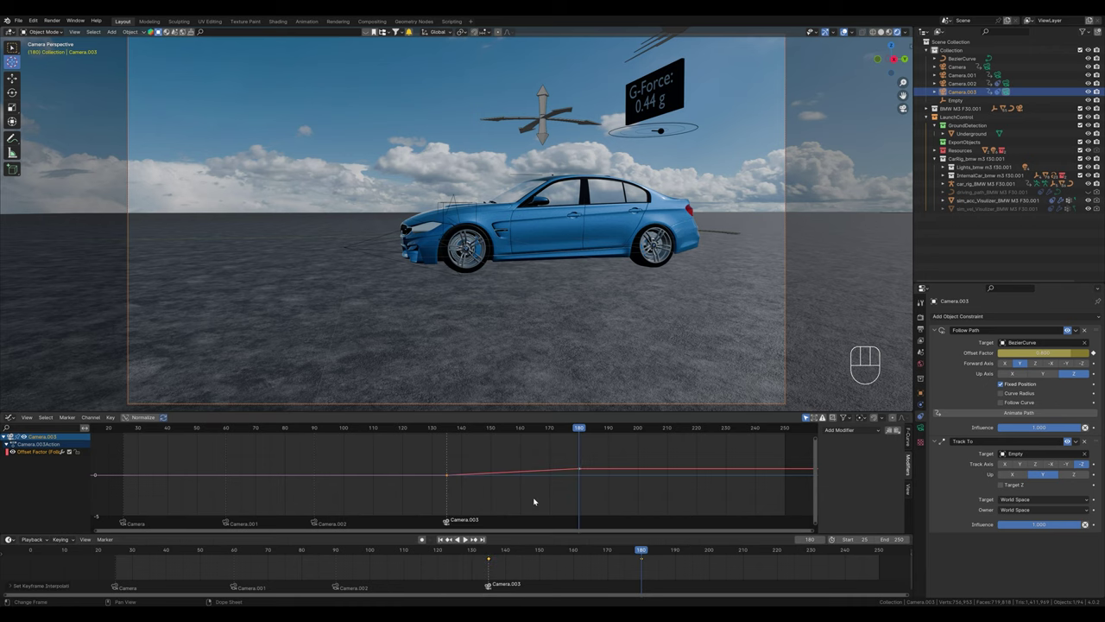
left_click(490, 550)
key("space")
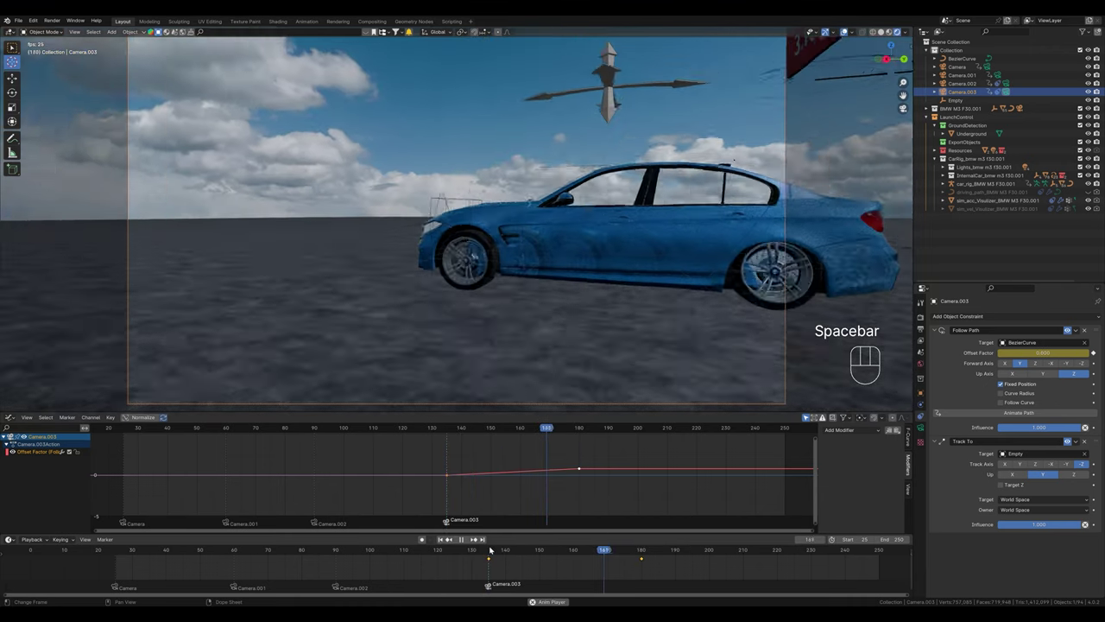
key("space")
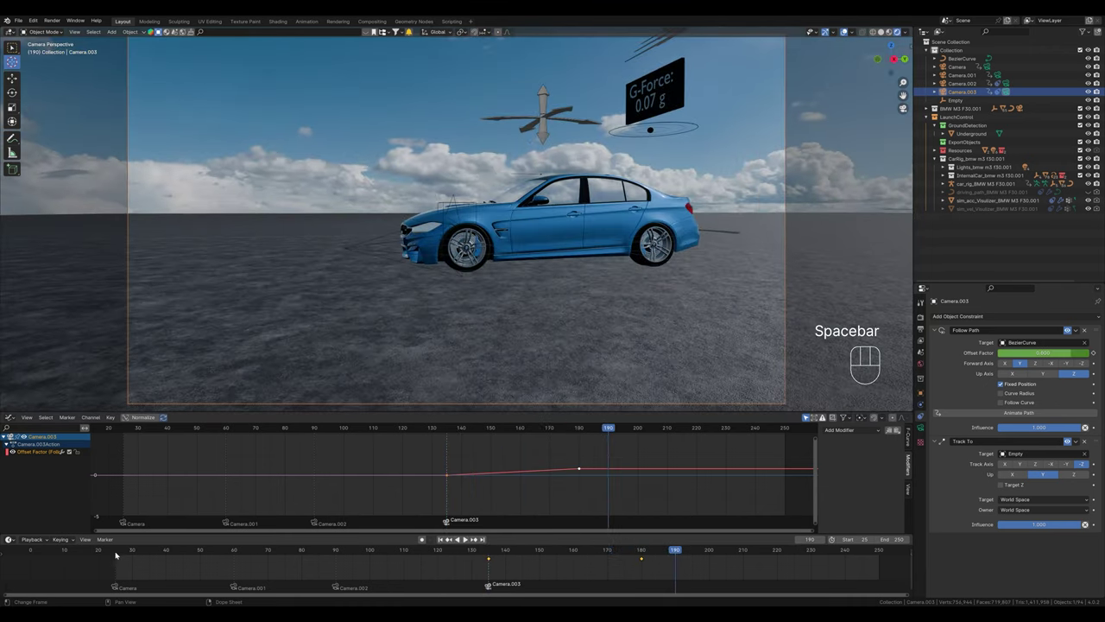
left_click(113, 554)
key("space")
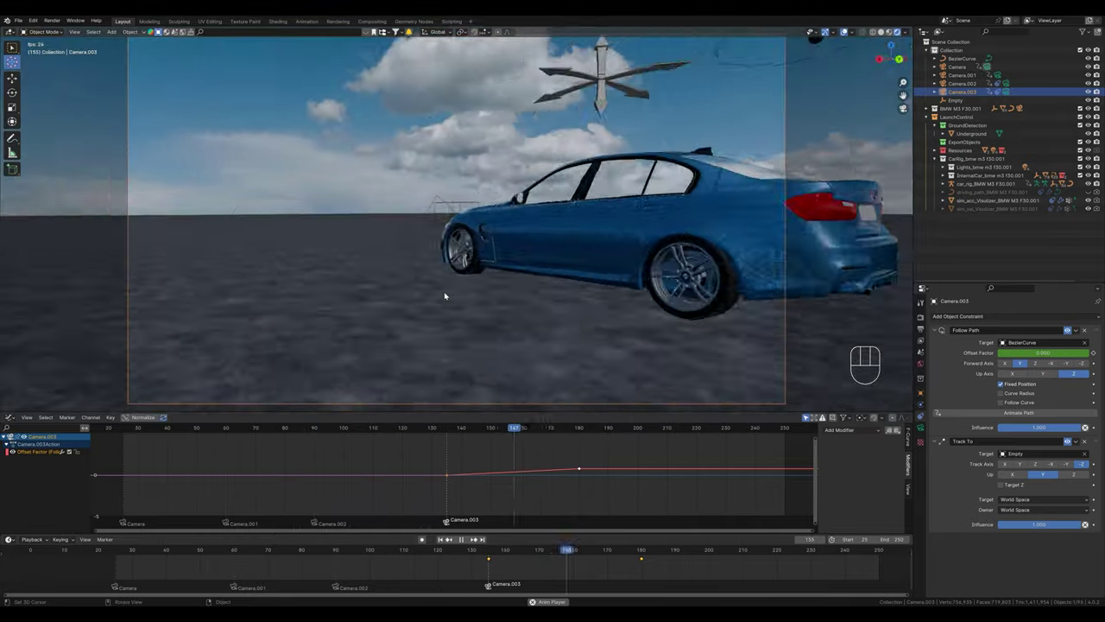
key("space")
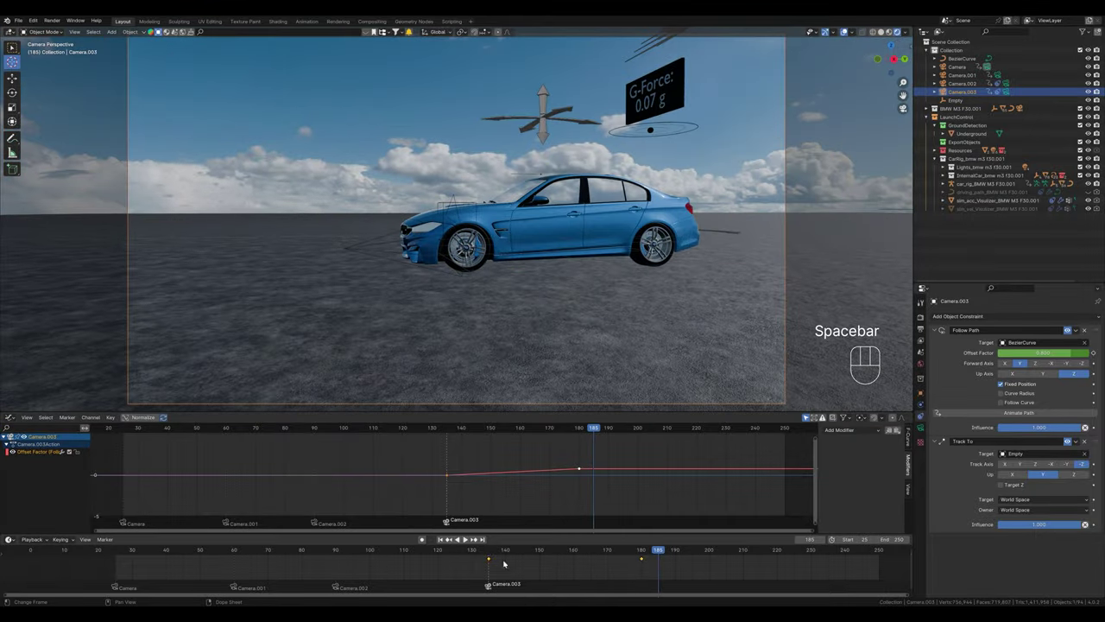
left_click_drag(501, 569, 566, 569)
Step: Move the Empty along global X and return to frame 135
left_click(457, 205)
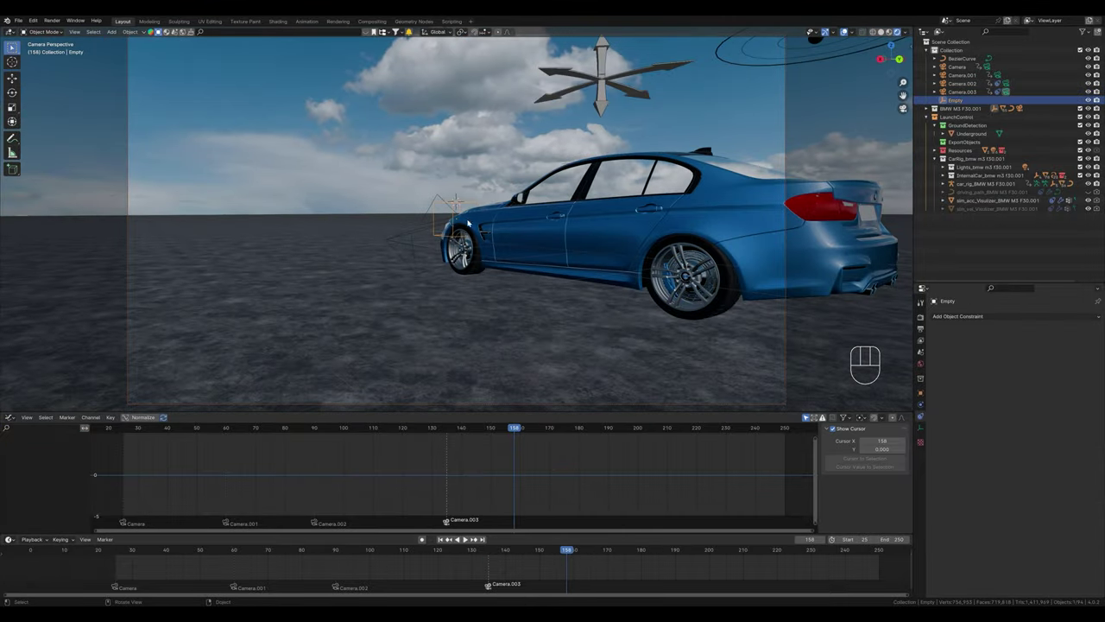
key("g")
key("x")
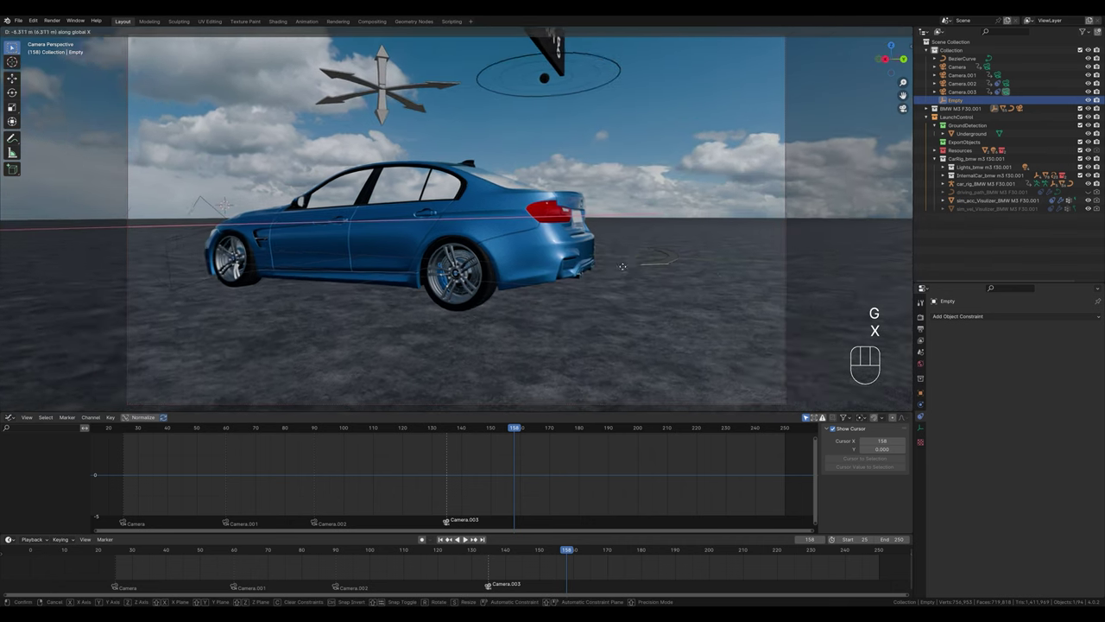
left_click(456, 207)
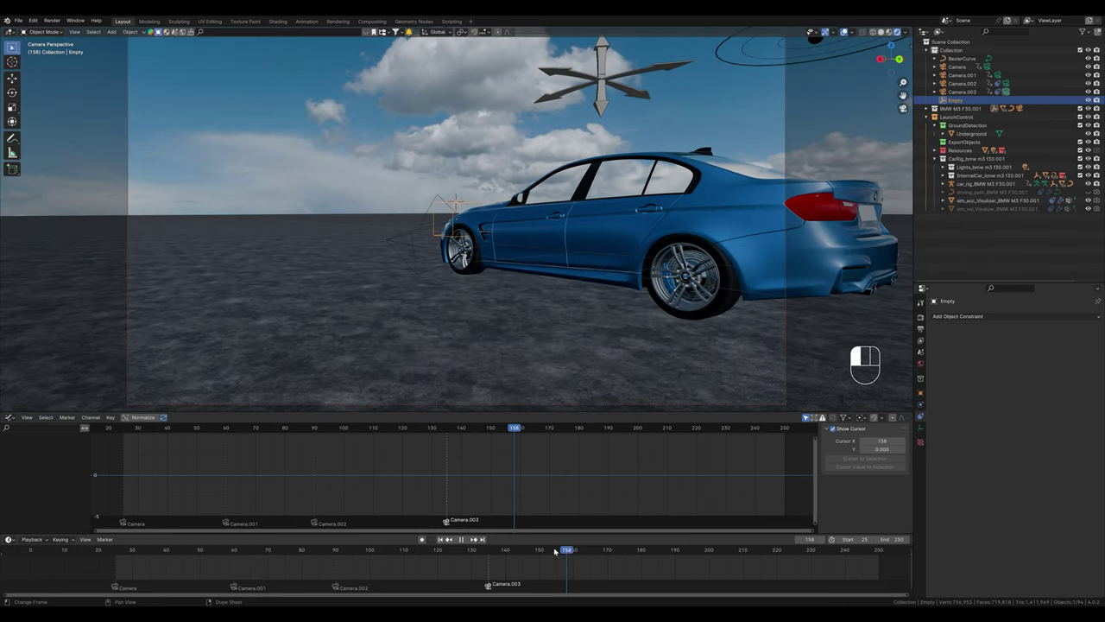
key("space")
left_click_drag(544, 549, 490, 553)
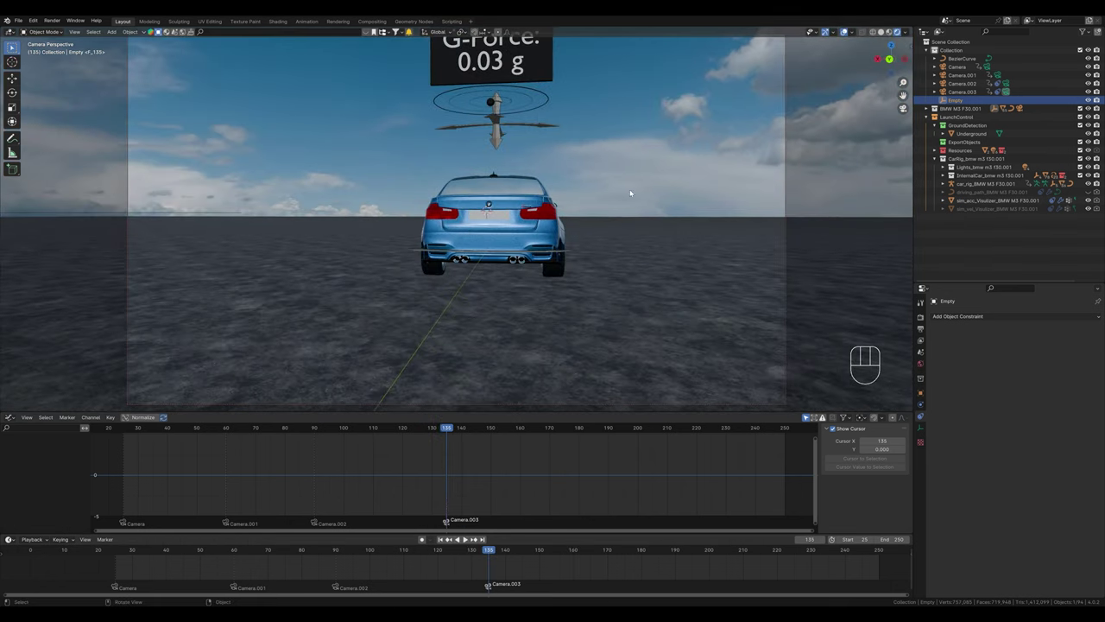
Step: Keyframe the Empty's location at frame 135, removing its rotation key
left_click(920, 393)
left_click(1091, 350)
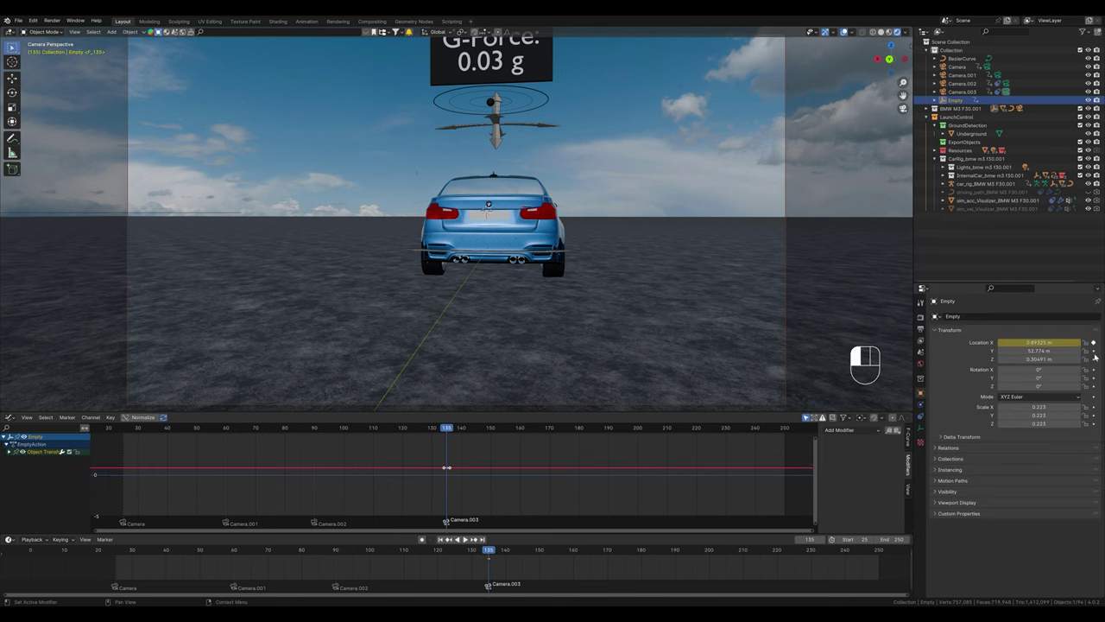
left_click(1093, 386)
left_click(1093, 371)
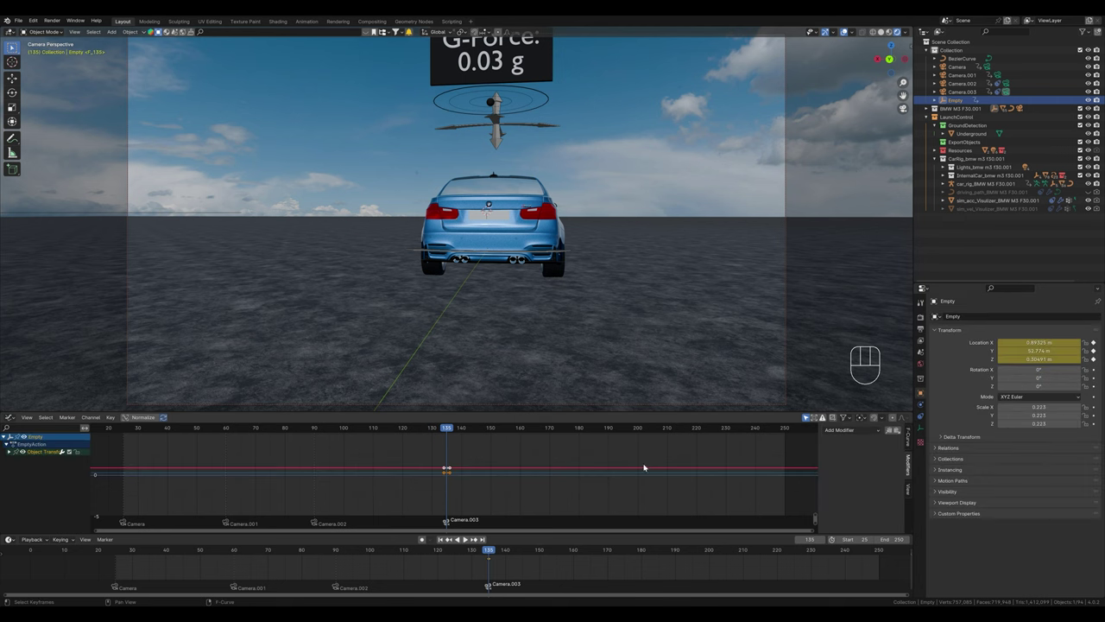
key("space")
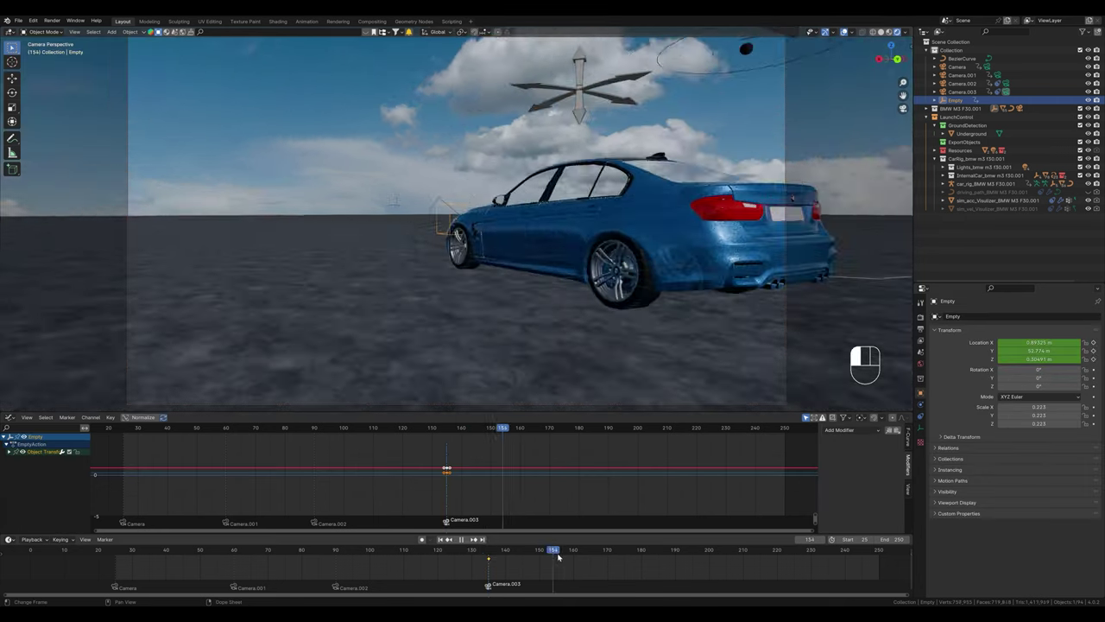
Step: Move the Empty to Y 54.114 m at frame 180 and make its keys Linear
left_click_drag(660, 562, 642, 559)
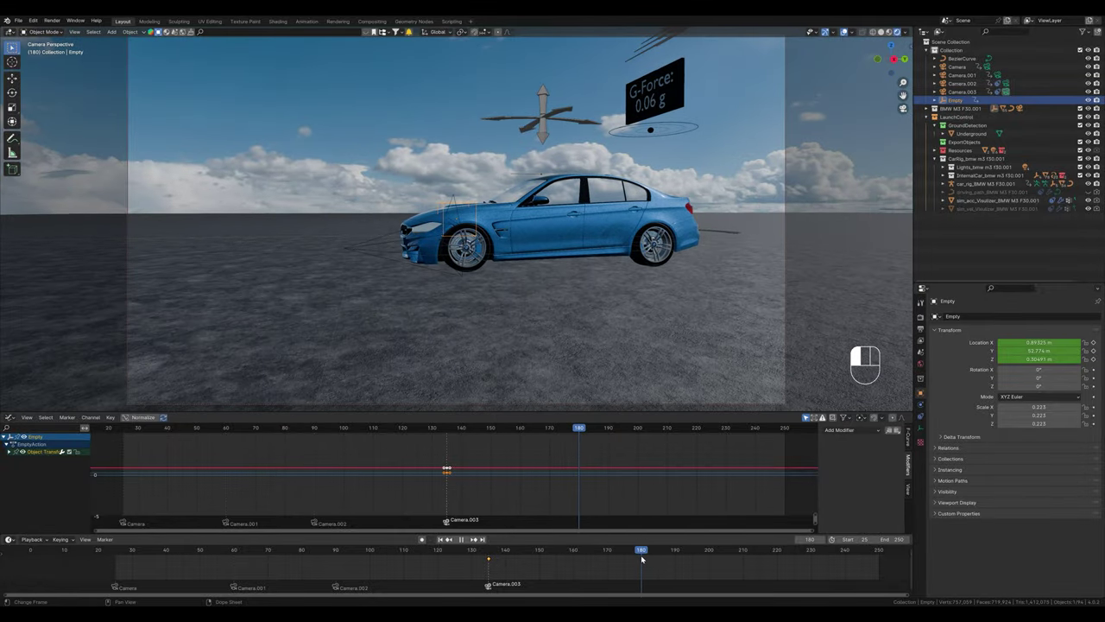
left_click_drag(1039, 350, 1064, 351)
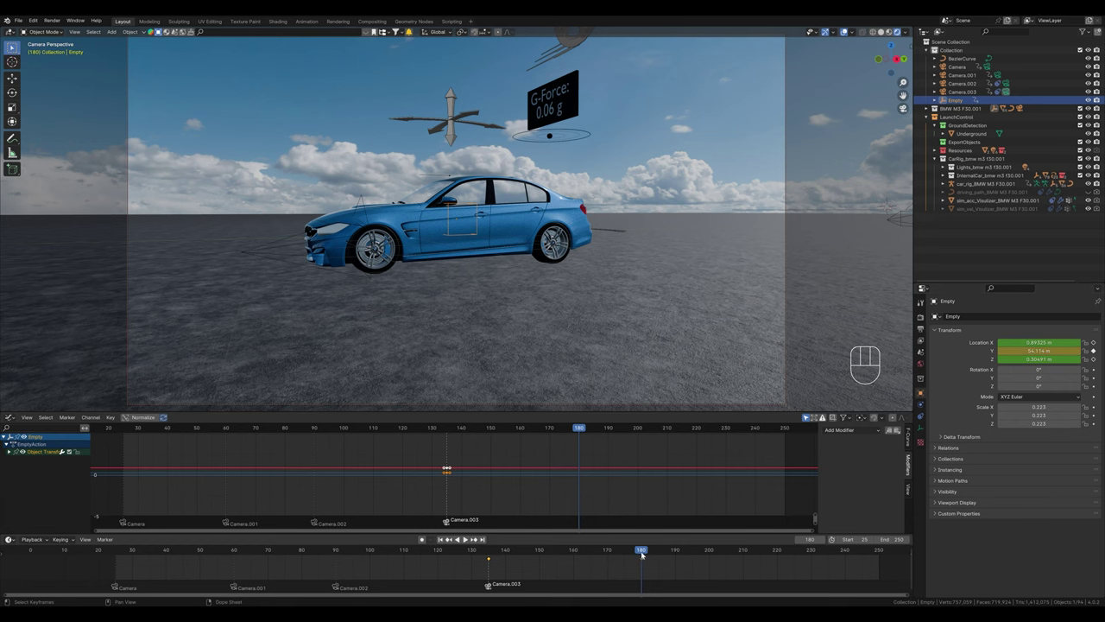
left_click_drag(641, 555, 587, 555)
left_click_drag(668, 571, 474, 549)
right_click(523, 544)
mouse_move(521, 544)
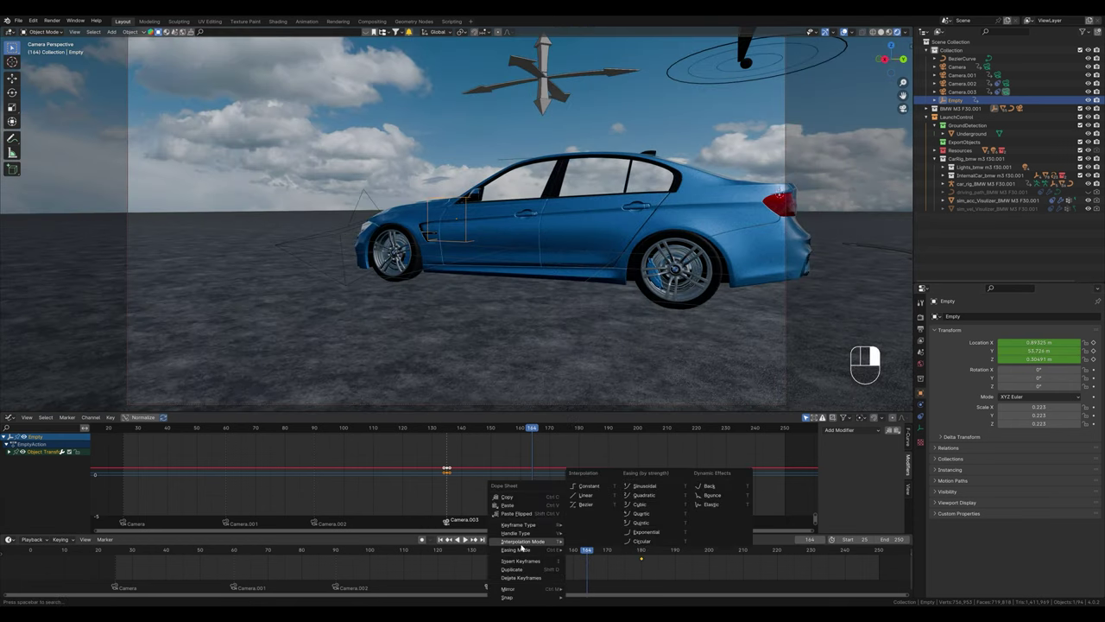
left_click(584, 499)
Step: Keyframe the Empty at Y 55.009 m on frame 159 and play back
left_click_drag(584, 553, 571, 553)
left_click_drag(1000, 352, 1060, 356)
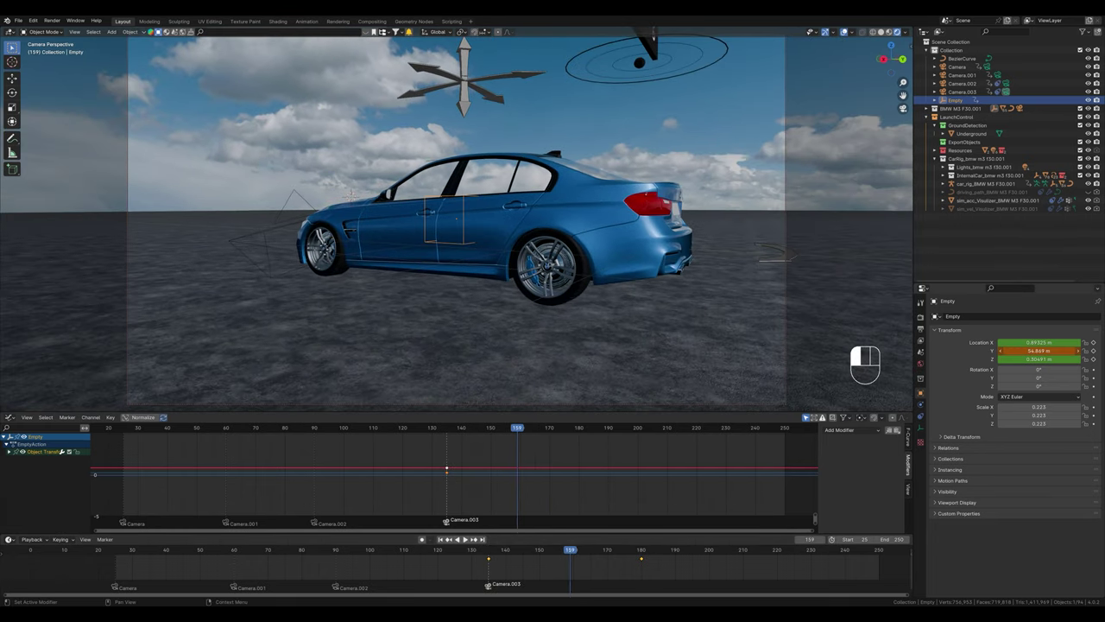
left_click(1094, 351)
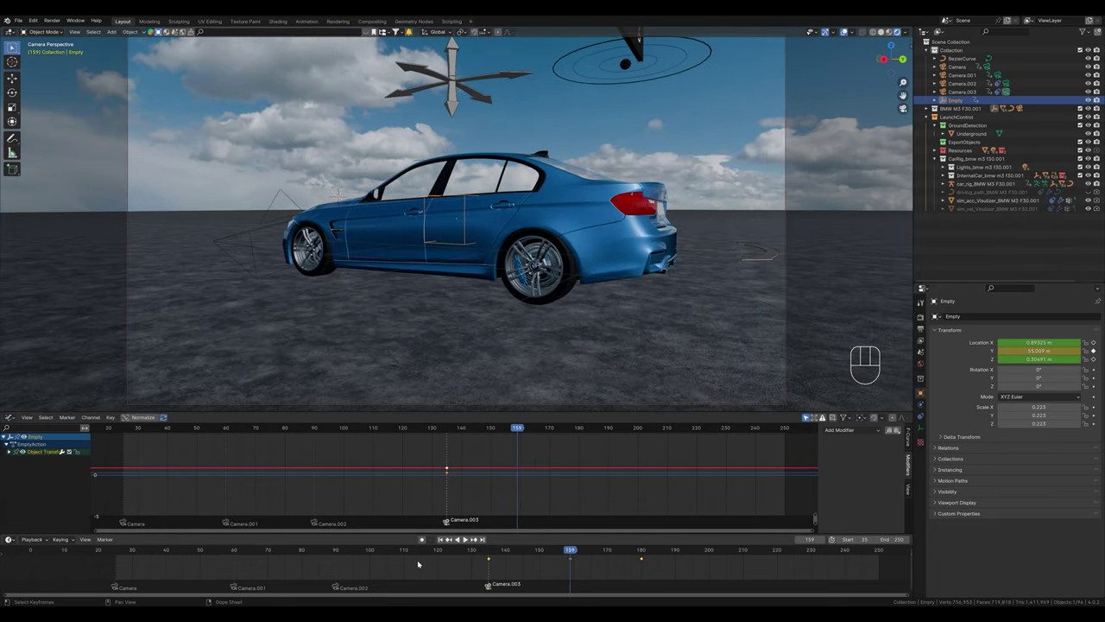
key("space")
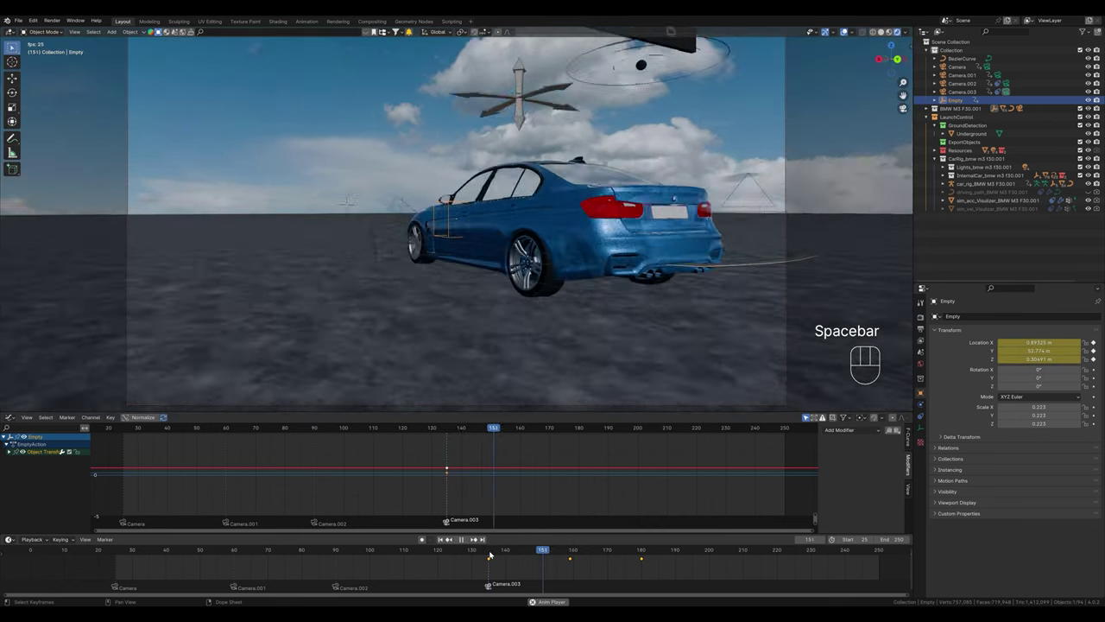
key("space")
Step: Reapply Linear interpolation to all the Empty's keys and review the motion
left_click_drag(665, 572, 477, 563)
right_click(482, 542)
mouse_move(482, 543)
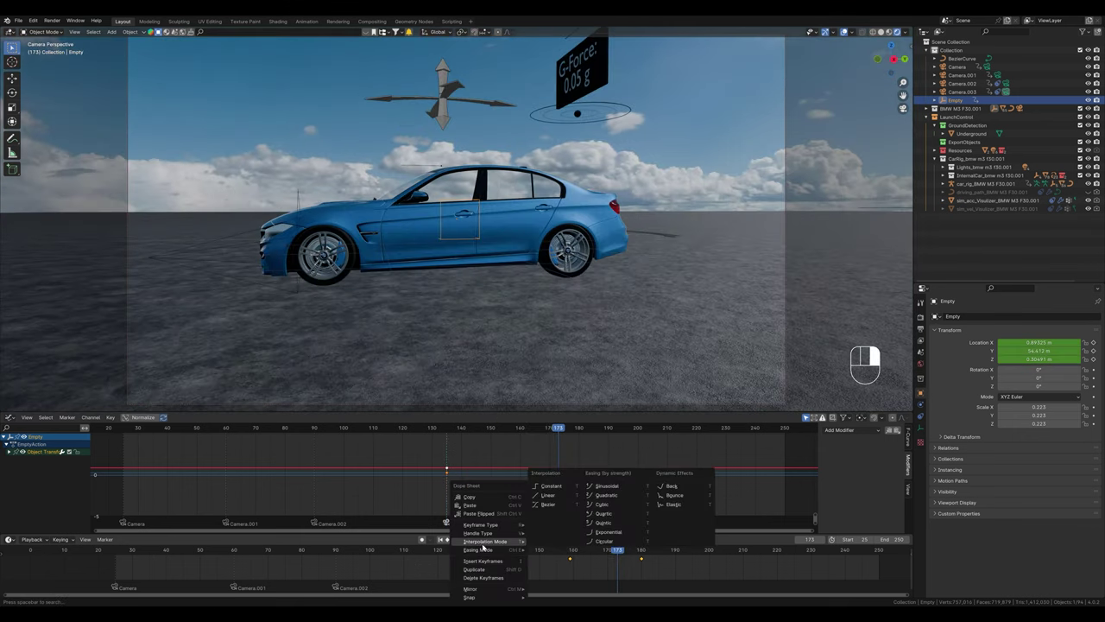
left_click(547, 497)
key("space")
key("space")
key("space")
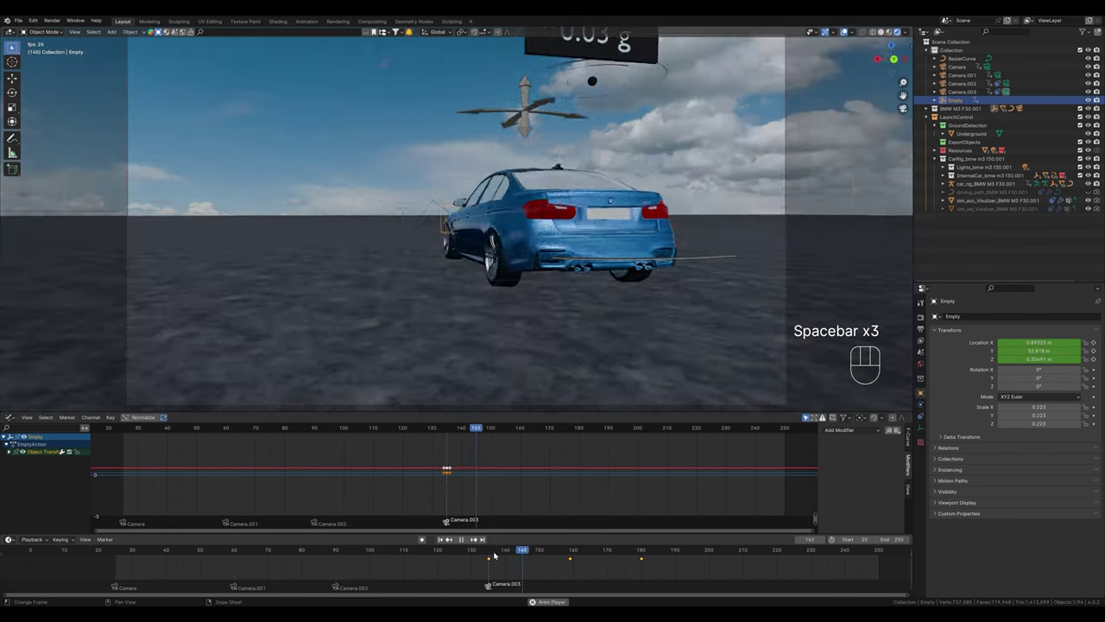
key("space")
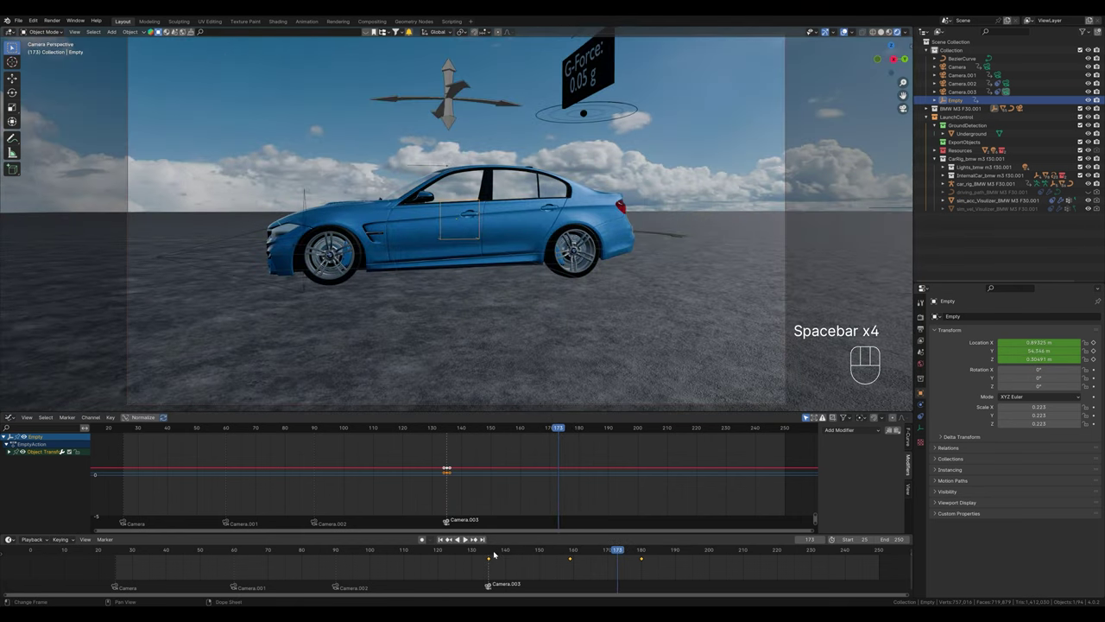
left_click(497, 551)
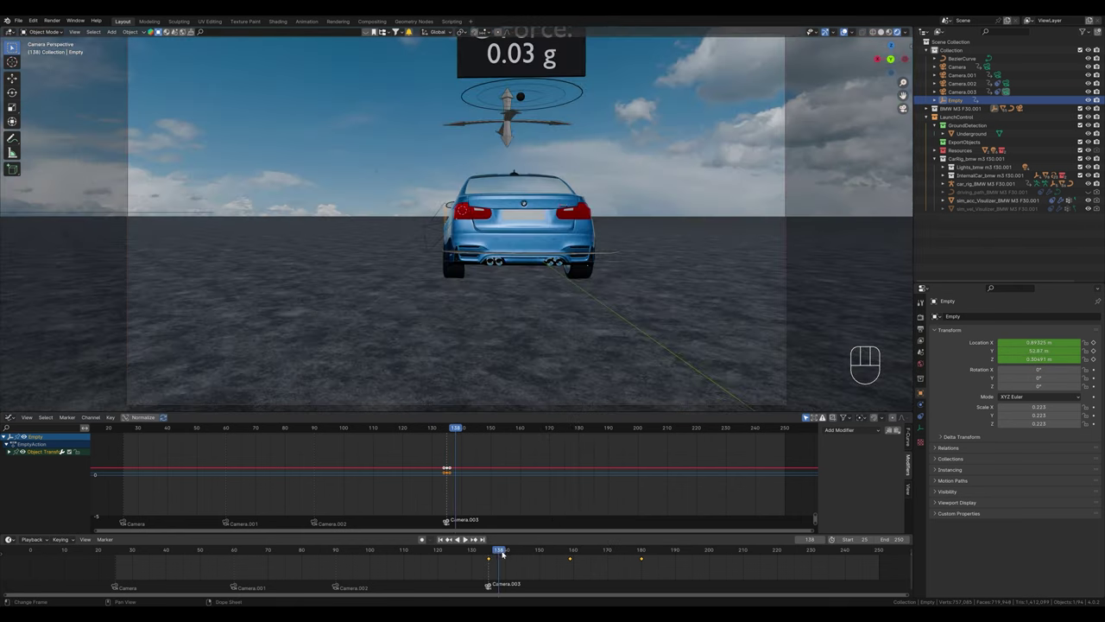
Step: Select Camera.003 and preview its Follow Path offset around 0.179
left_click(961, 92)
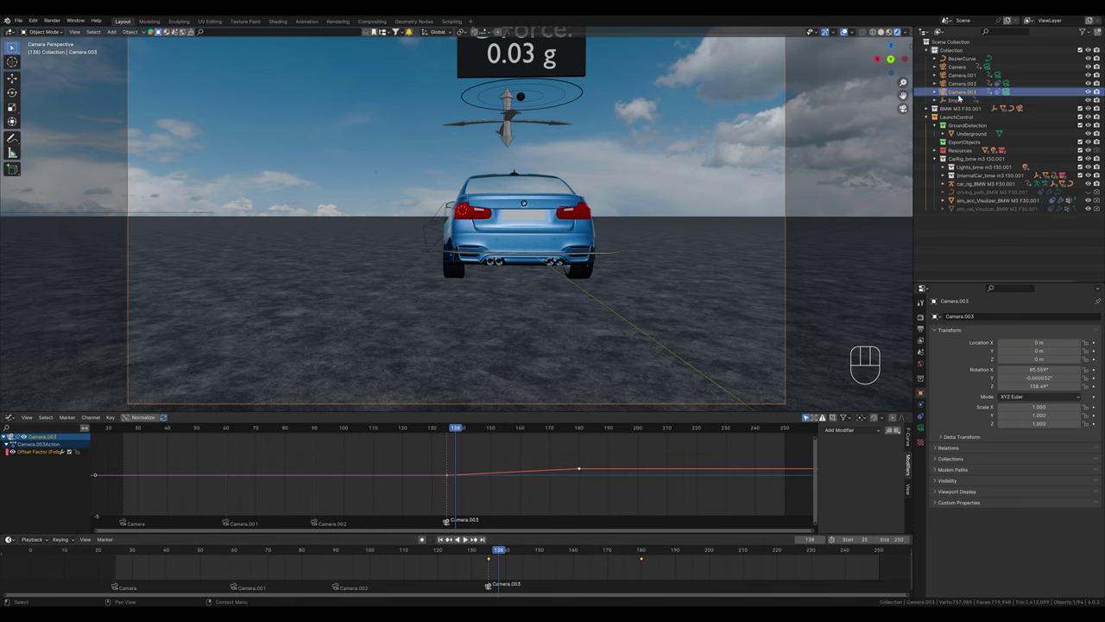
left_click(921, 420)
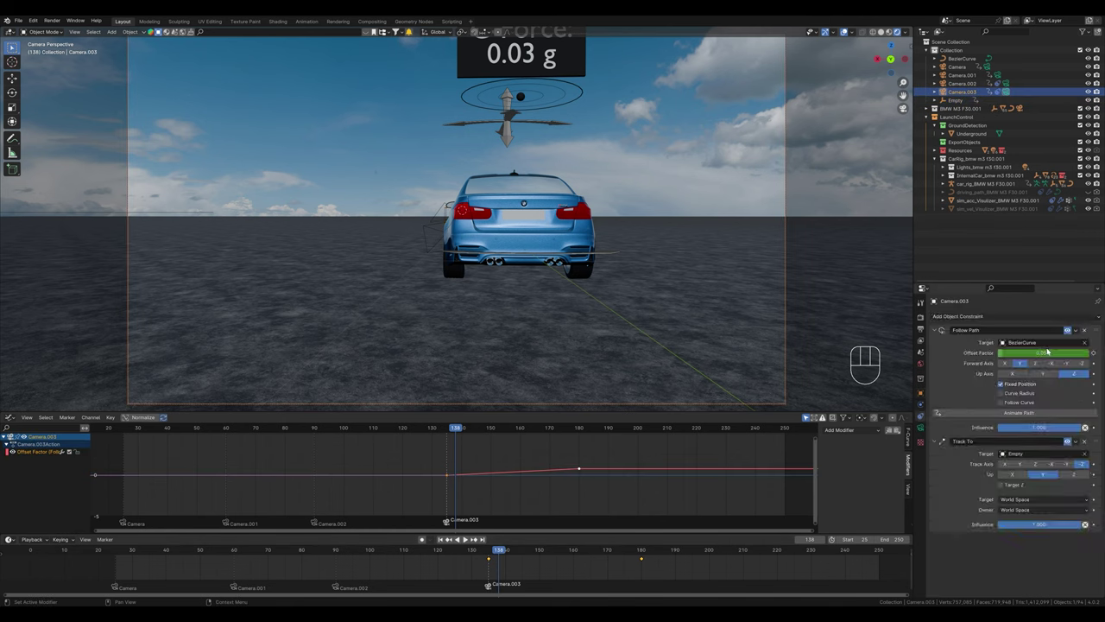
left_click_drag(1045, 354, 1021, 353)
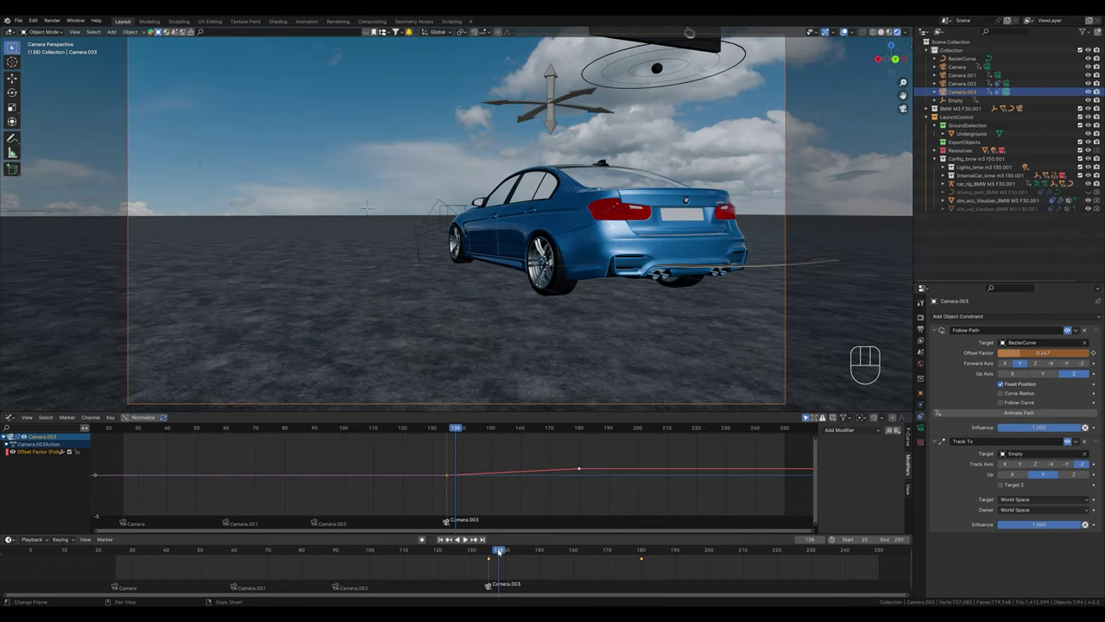
left_click_drag(499, 553, 522, 563)
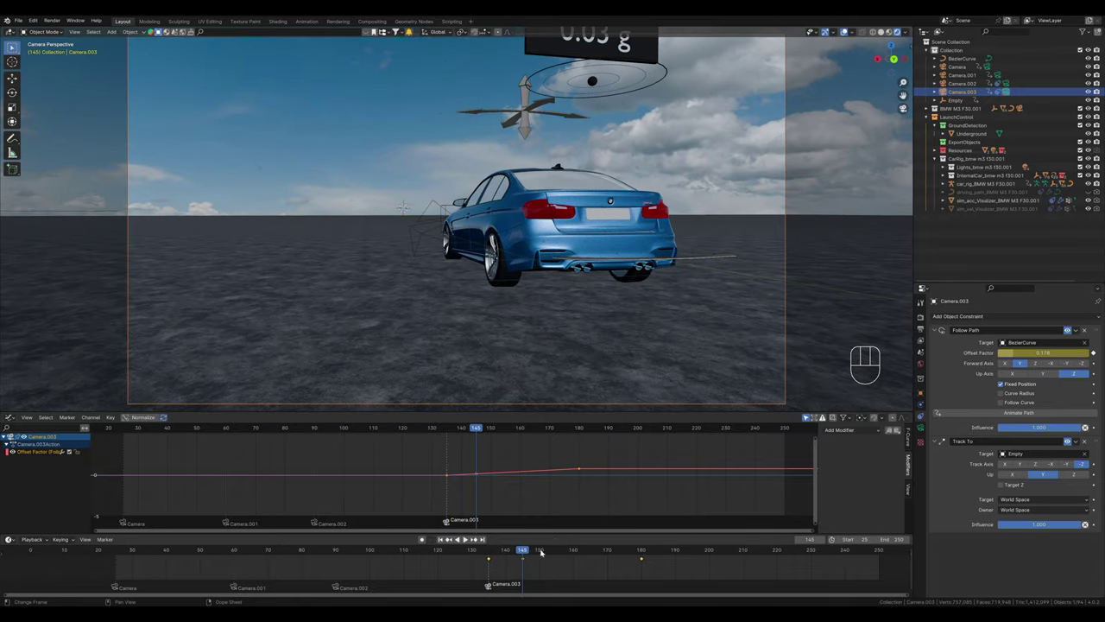
Step: Enlarge the Graph Editor, frame the Offset Factor curve and give its keyframes Bezier interpolation
left_click_drag(565, 401, 559, 359)
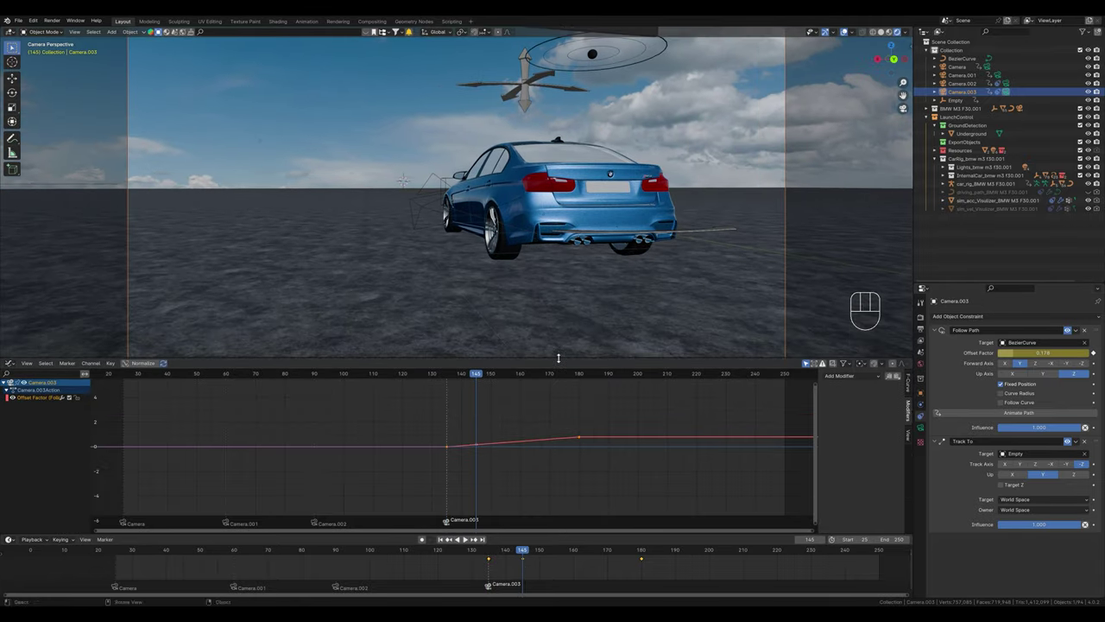
key("KP_Decimal")
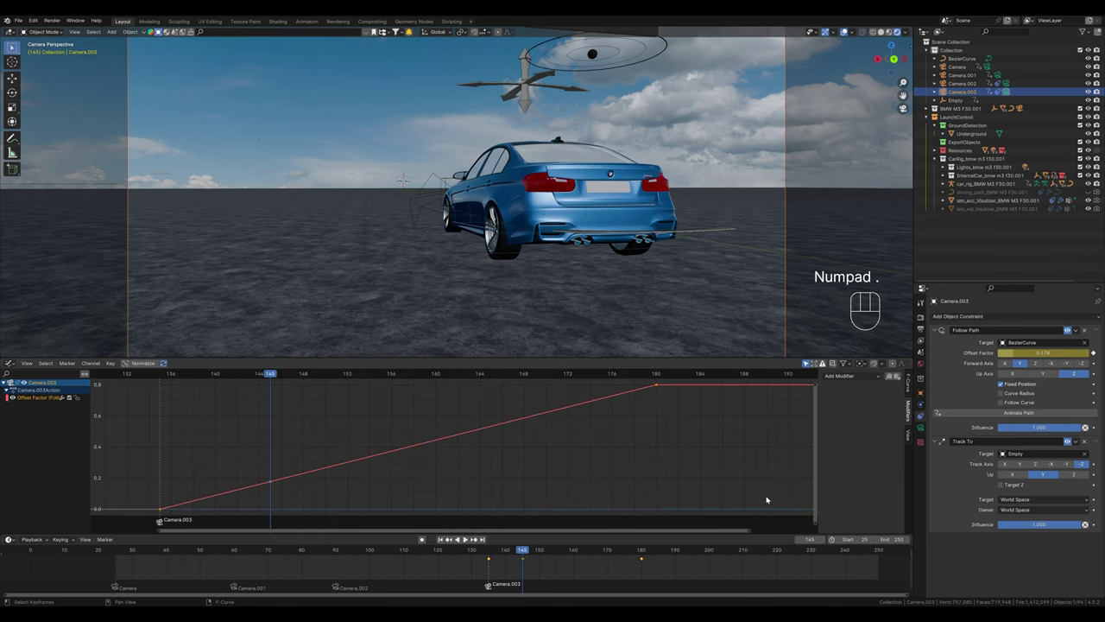
left_click_drag(700, 389, 153, 518)
right_click(221, 482)
mouse_move(228, 526)
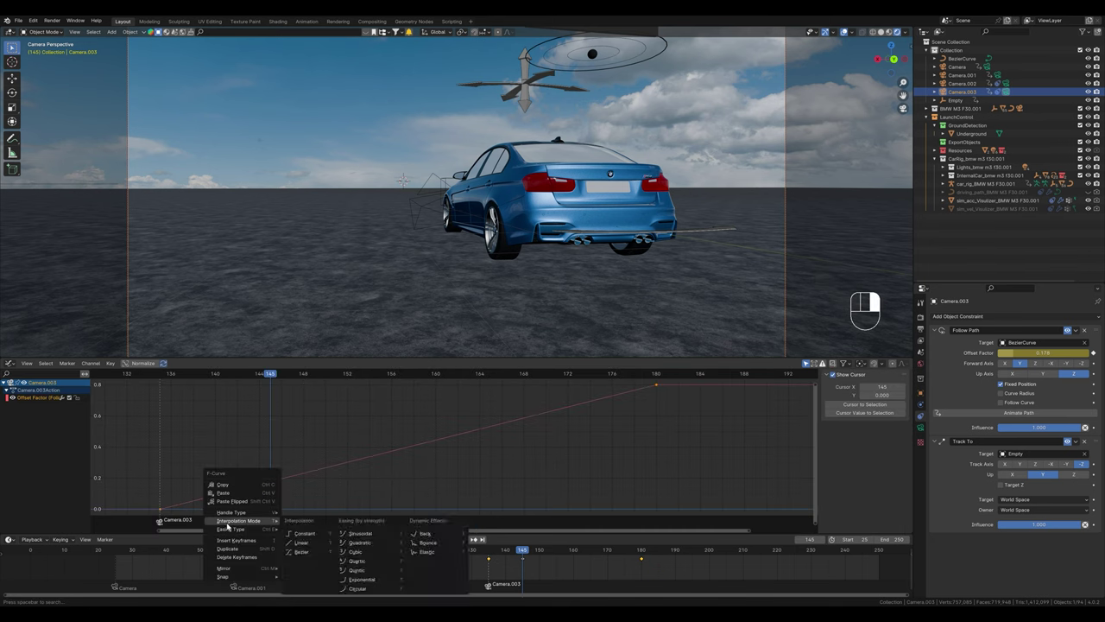
left_click(299, 553)
Step: Adjust the curve's values and move a point near its start to about frame 145
left_click(271, 485)
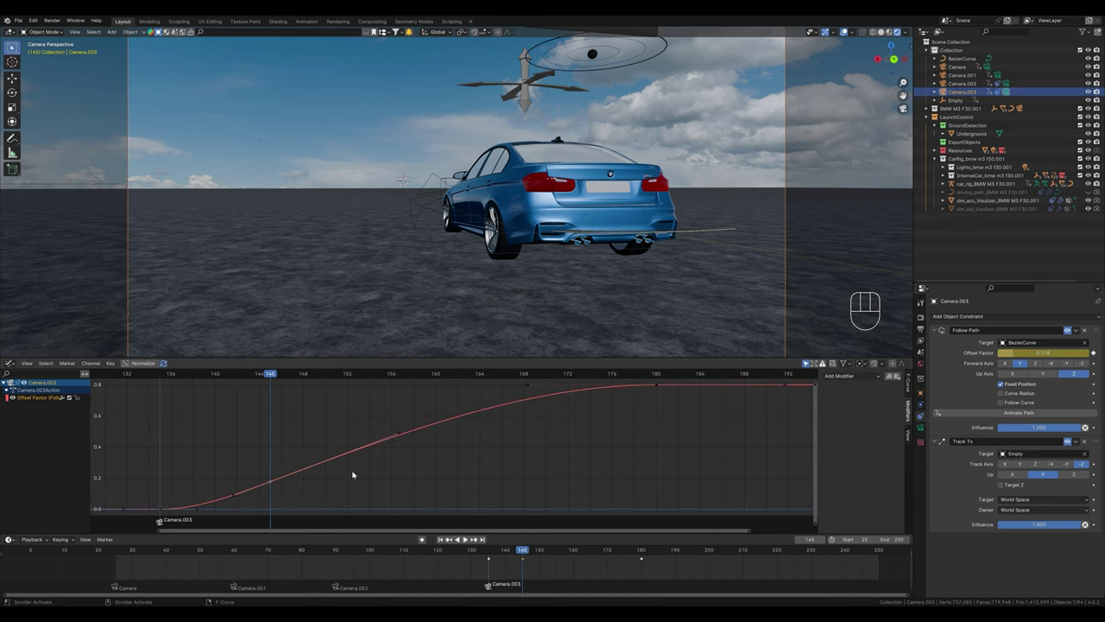
key("g")
key("y")
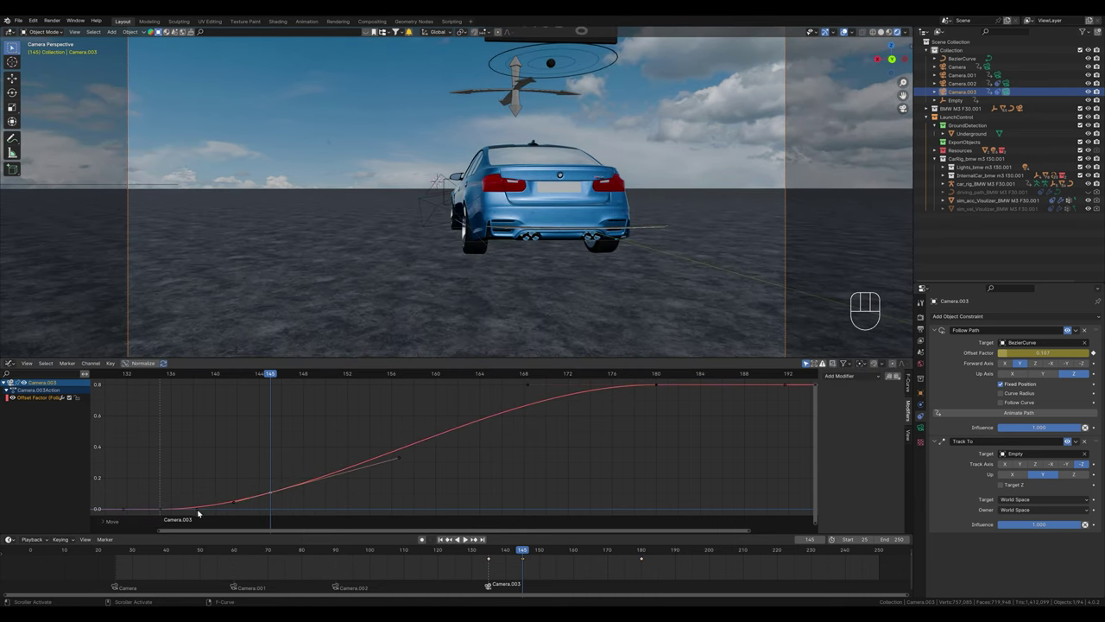
left_click(193, 514)
key("g")
left_click(284, 487)
Step: Move and scale the handle near the curve's start to smooth the ramp
left_click(204, 504)
key("s")
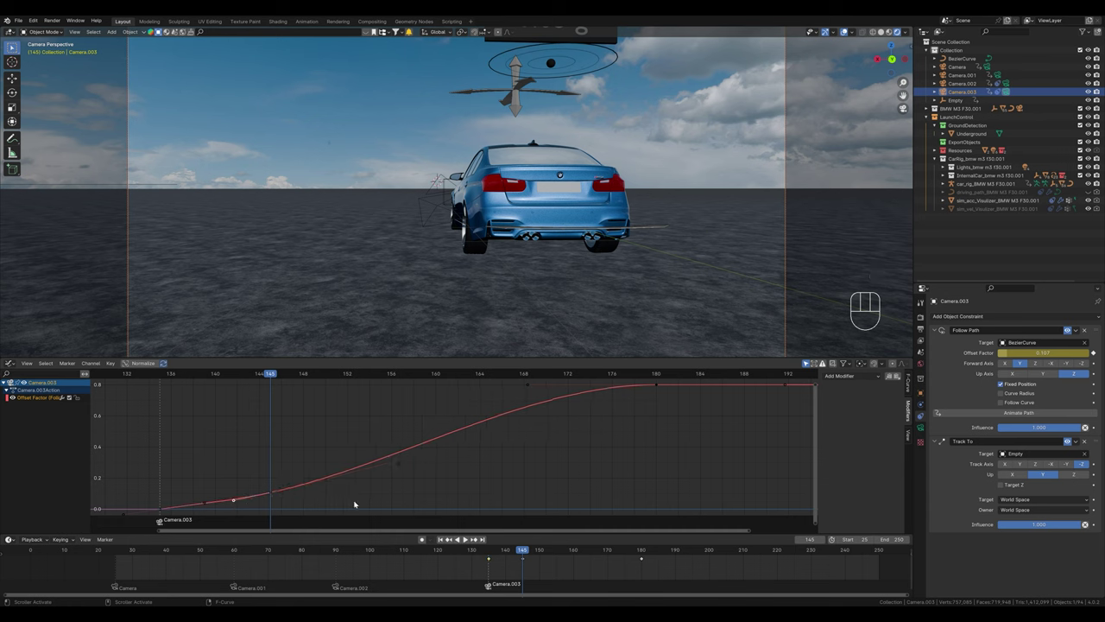
key("g")
left_click(285, 507)
key("s")
left_click(277, 495)
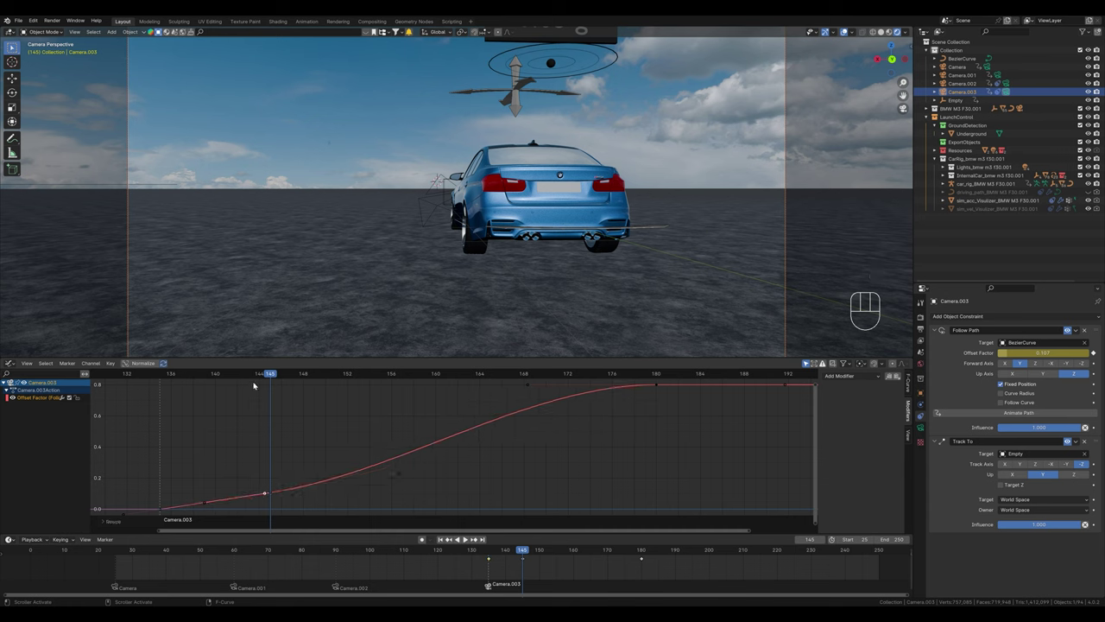
Step: Keyframe an Offset Factor of 0.754 and slide that key to around frame 159
left_click_drag(273, 375, 349, 431)
left_click_drag(1043, 353, 1090, 353)
left_click(1093, 353)
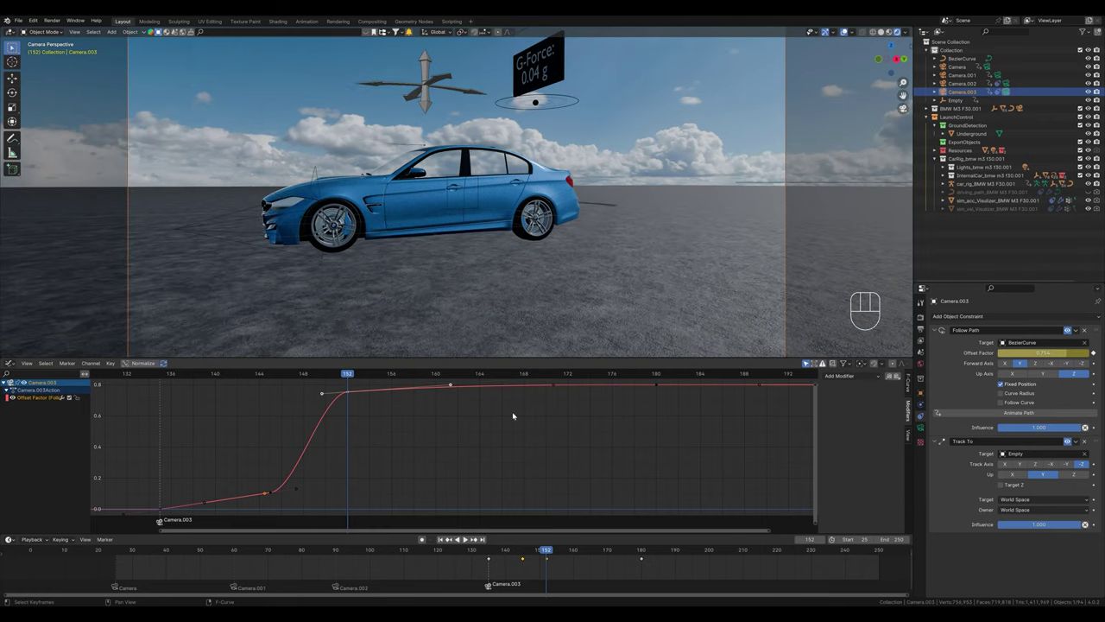
key("g")
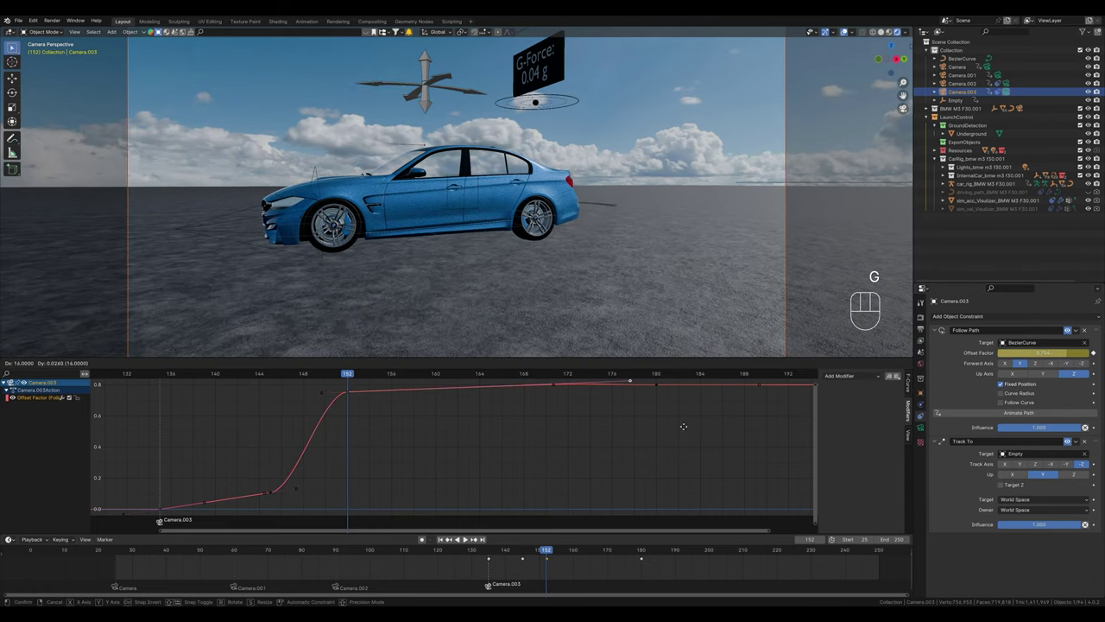
left_click(424, 422)
Step: Play the camera animation from frame 140 to review the speed ramp
left_click(216, 373)
key("space")
key("space")
key("space")
key("space")
key("space")
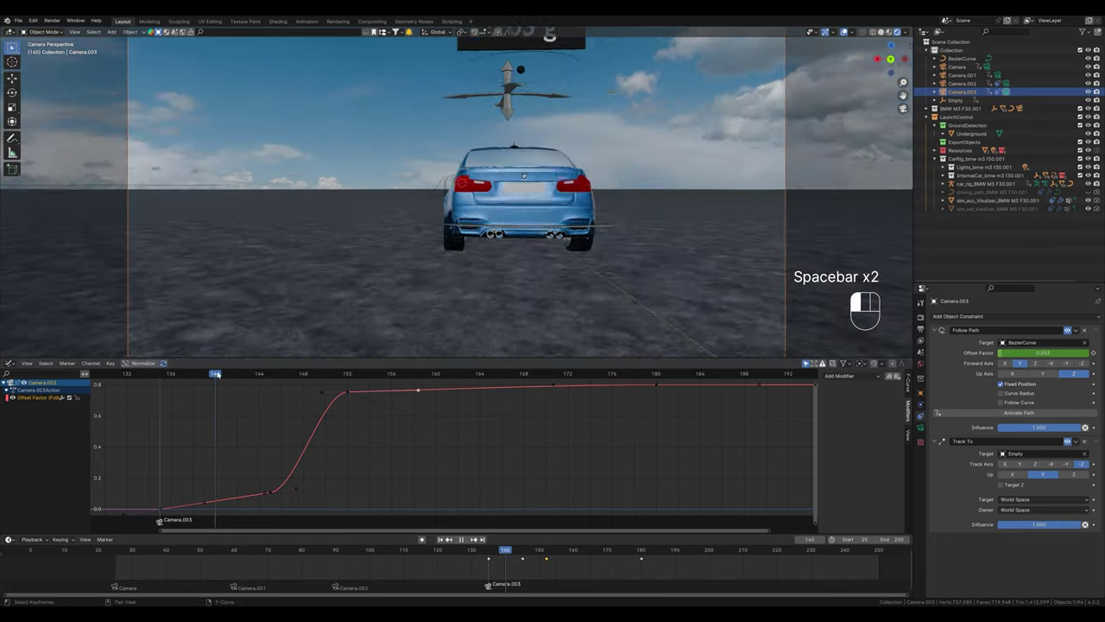
key("space")
key("space")
key("space")
key("space")
key("space")
key("space")
key("space")
key("space")
key("space")
key("space")
key("space")
key("space")
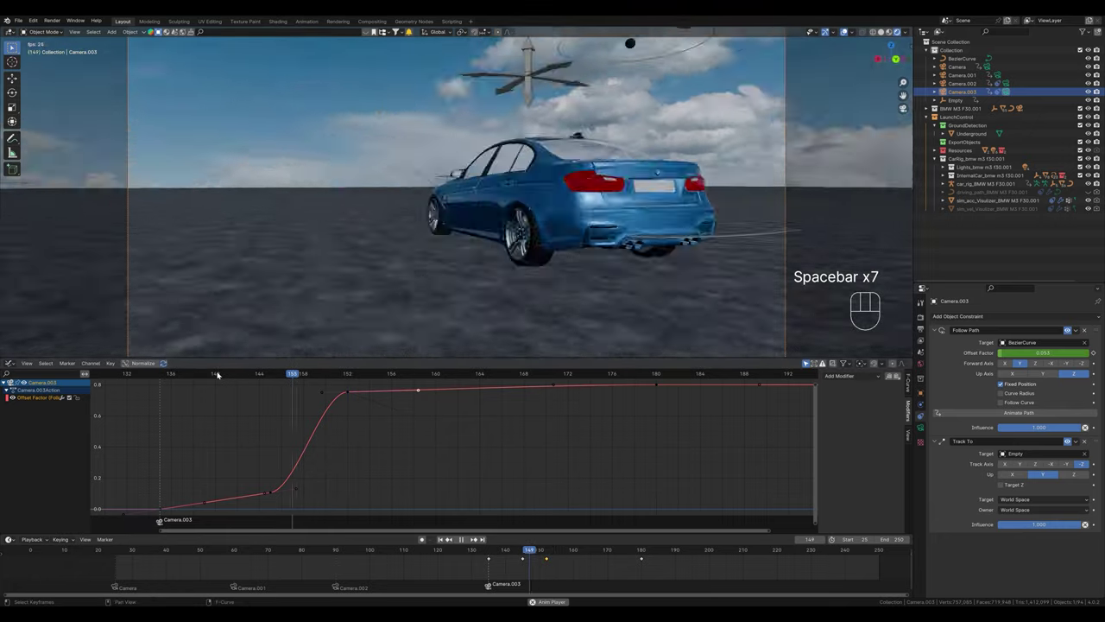
key("space")
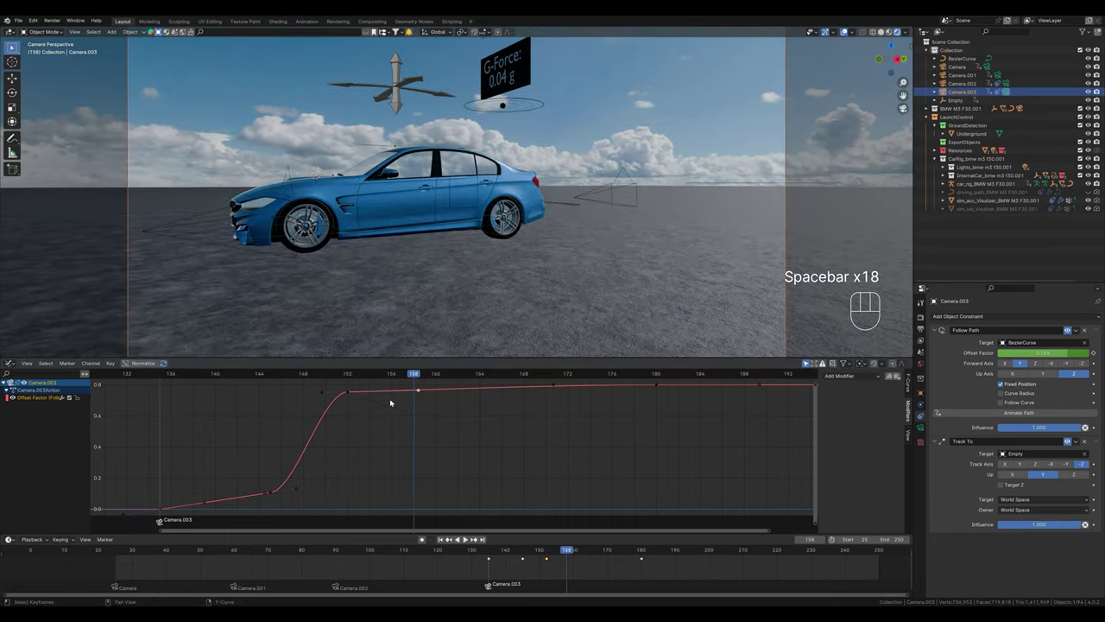
Step: Lower Camera.003's Offset Factor and keyframe it at frame 167, then preview
left_click_drag(414, 373, 509, 391)
left_click_drag(1045, 352, 994, 353)
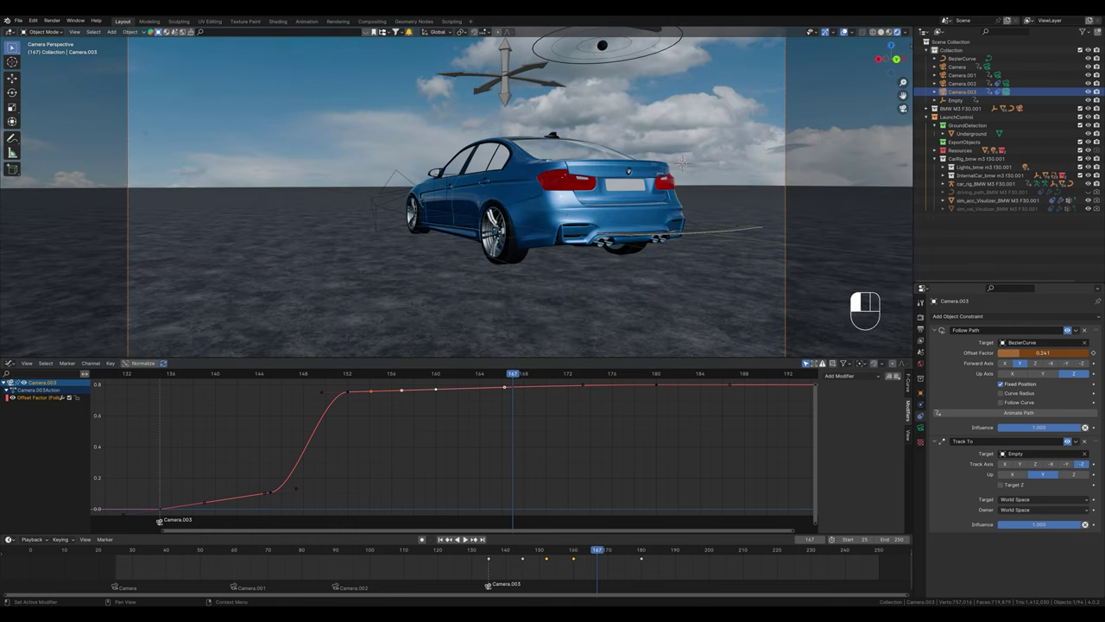
left_click(1094, 355)
key("space")
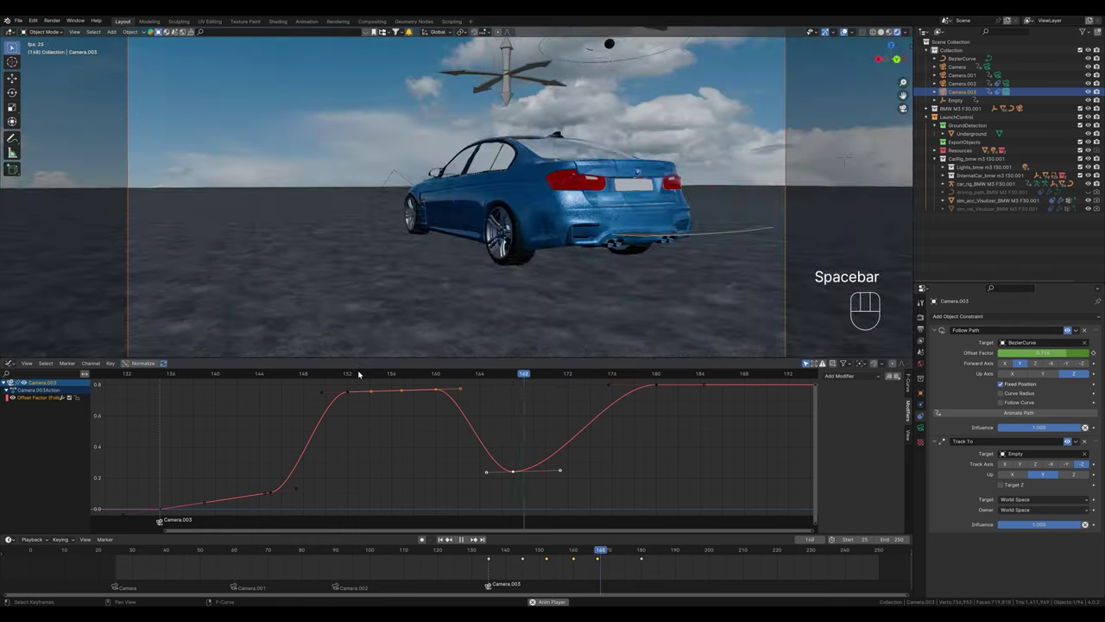
key("space")
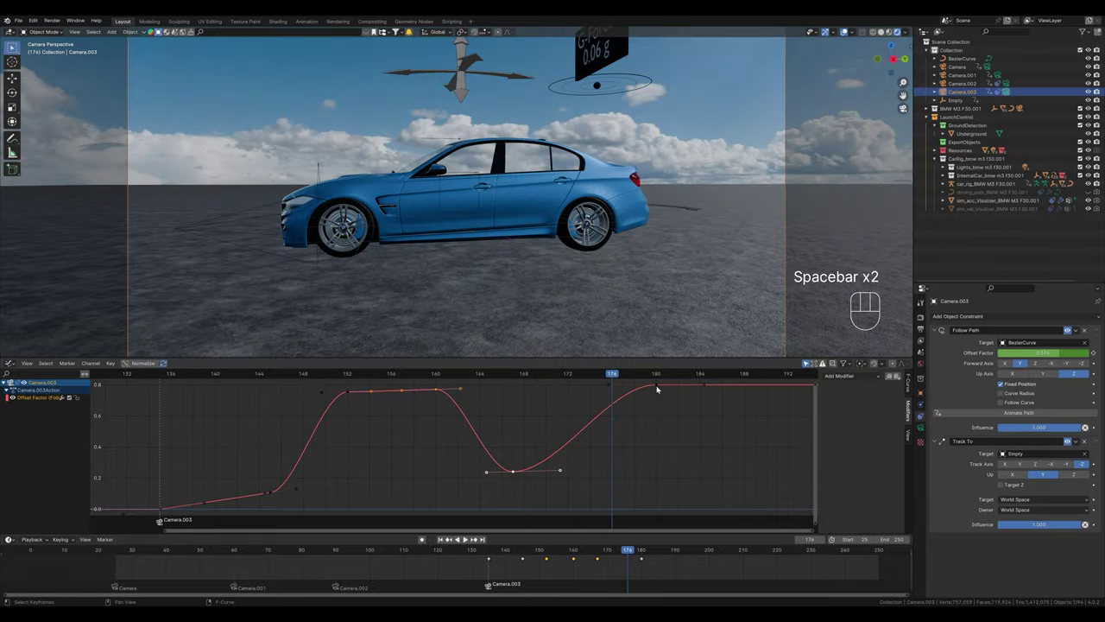
Step: Drag the frame-167 key down to about 0.25 and replay the animation
key("g")
key("y")
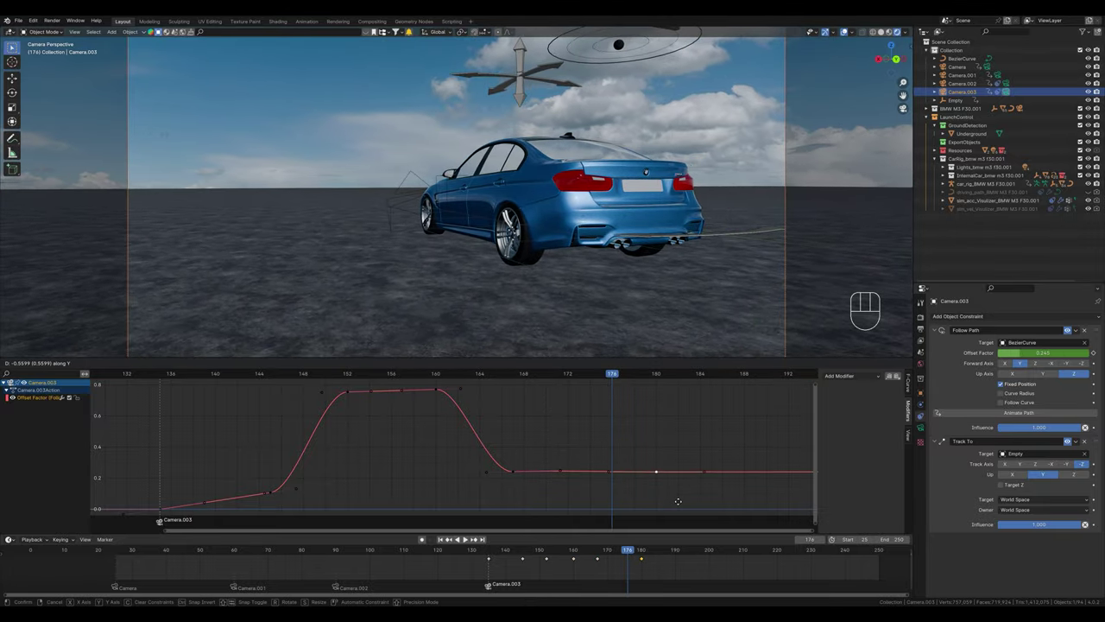
left_click(679, 501)
key("space")
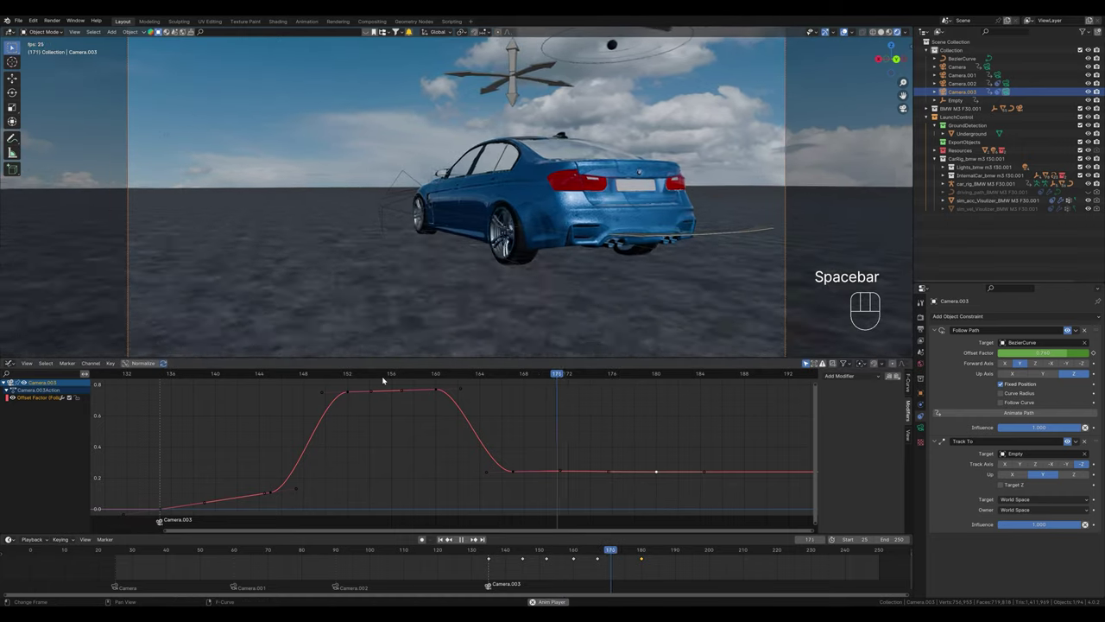
key("space")
key("space")
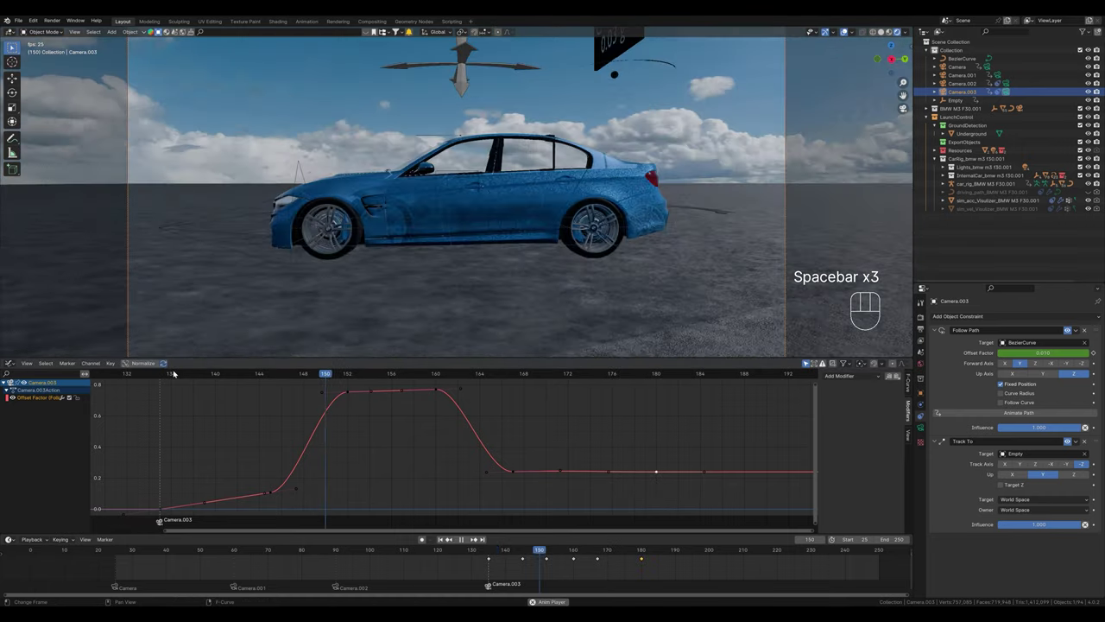
key("space")
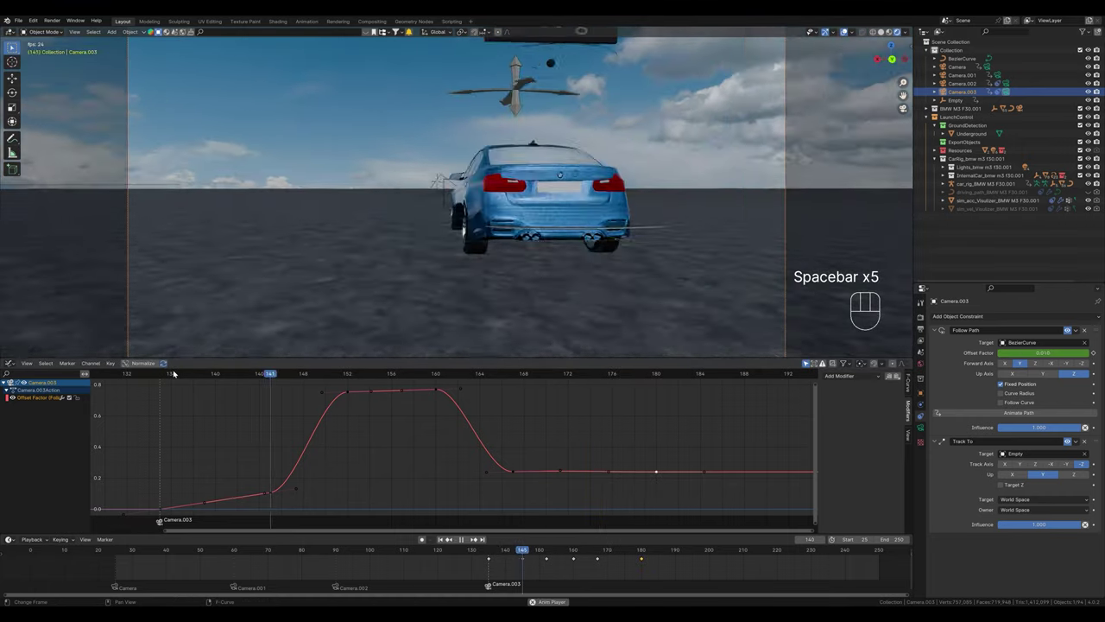